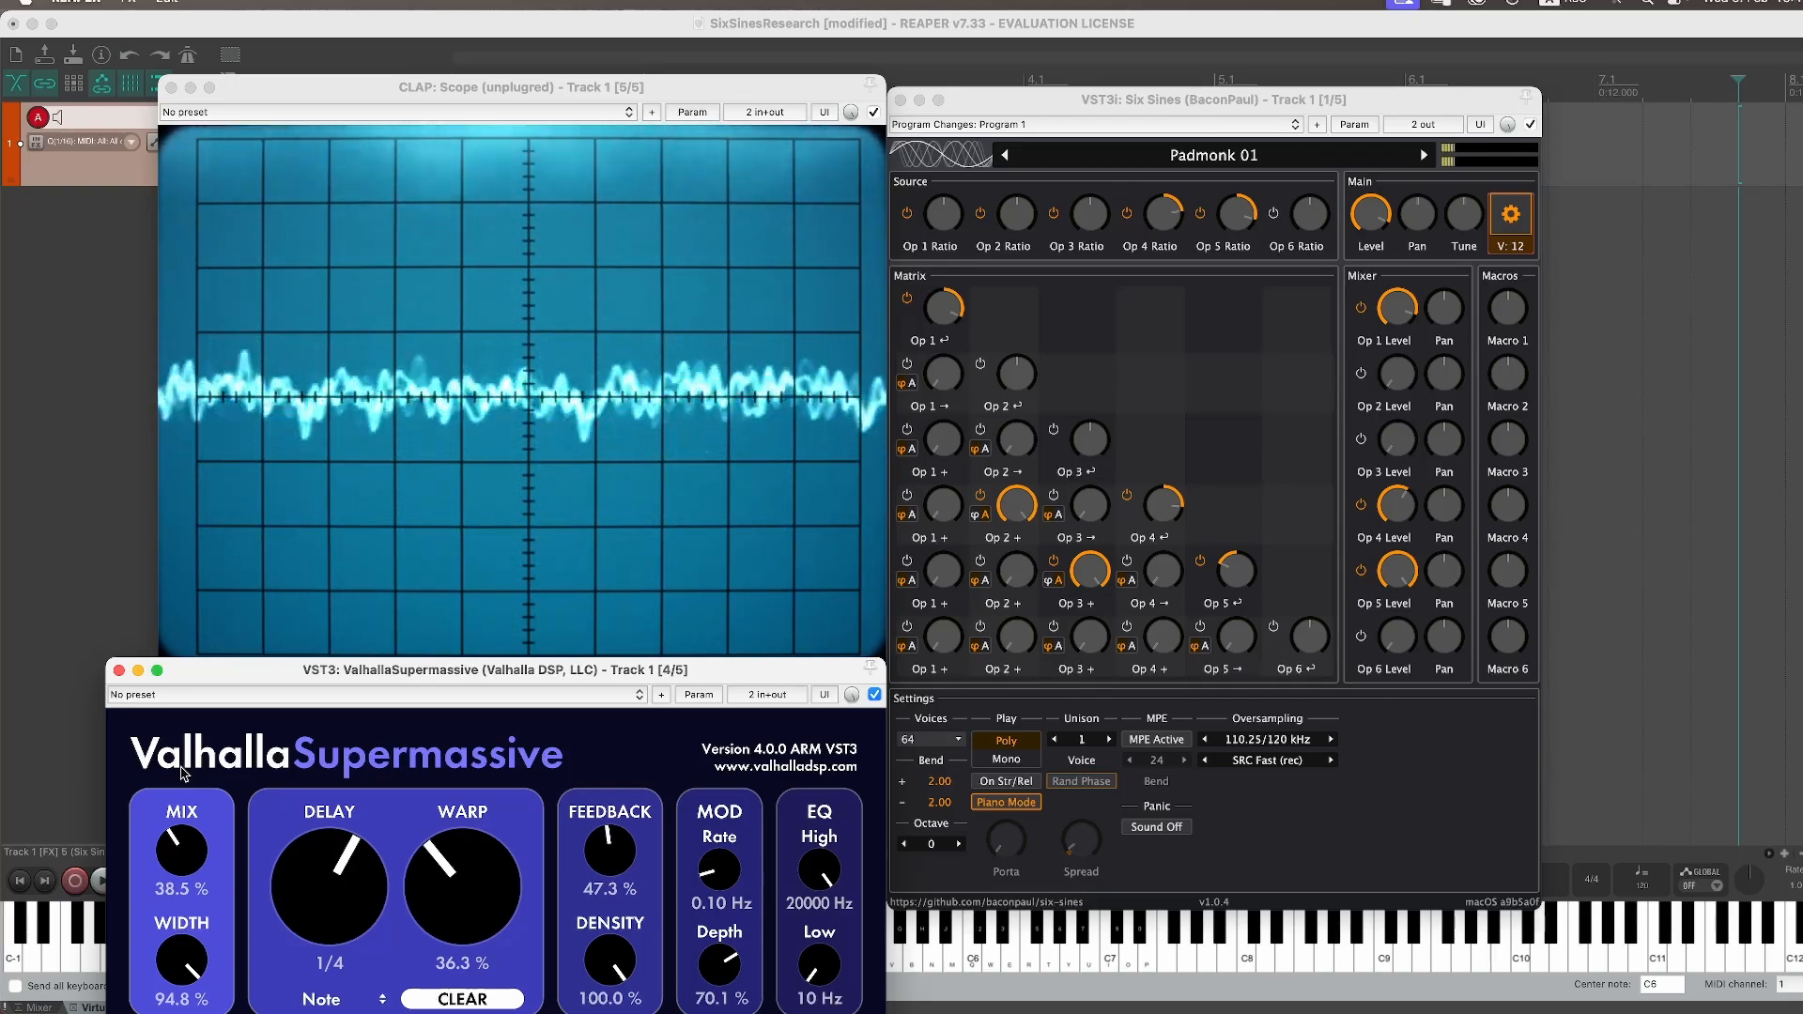
Step: Turn the Supermassive reverb's mix down to 0% and close its window
{"action": "left_click_drag", "start_coordinate": [190, 848], "coordinate": [203, 968]}
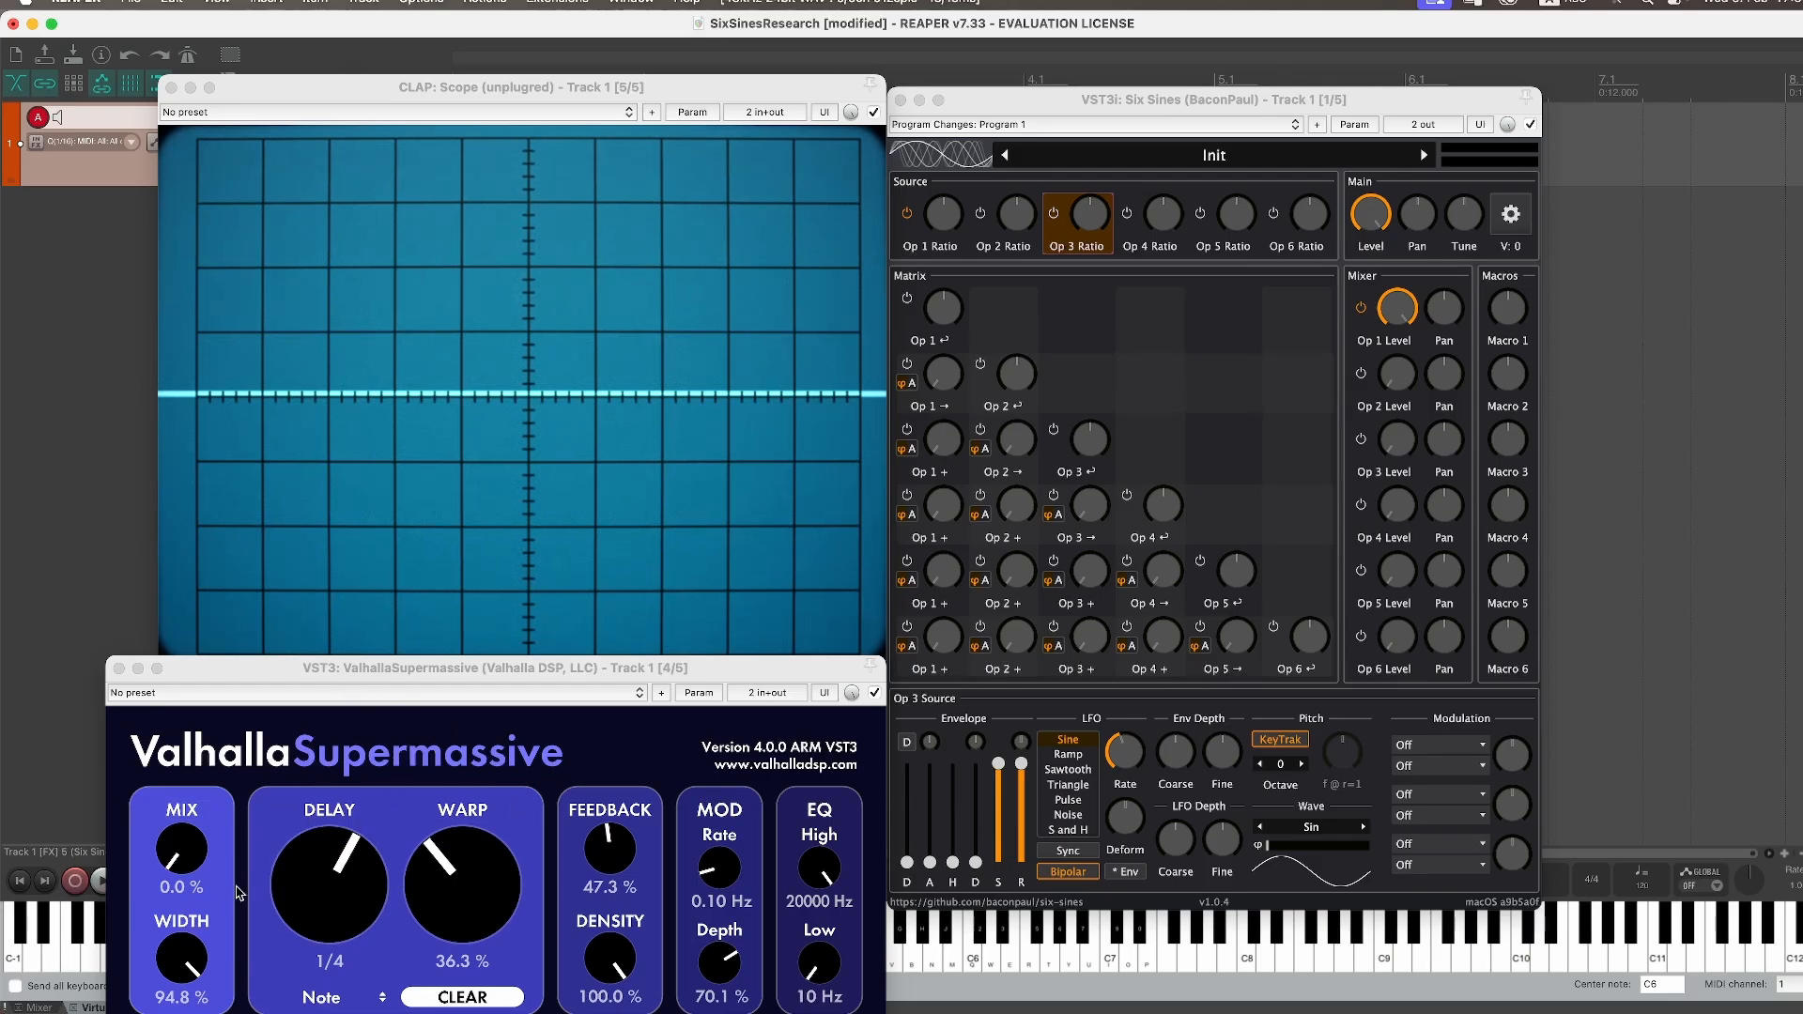
{"action": "left_click_drag", "start_coordinate": [191, 870], "coordinate": [204, 940]}
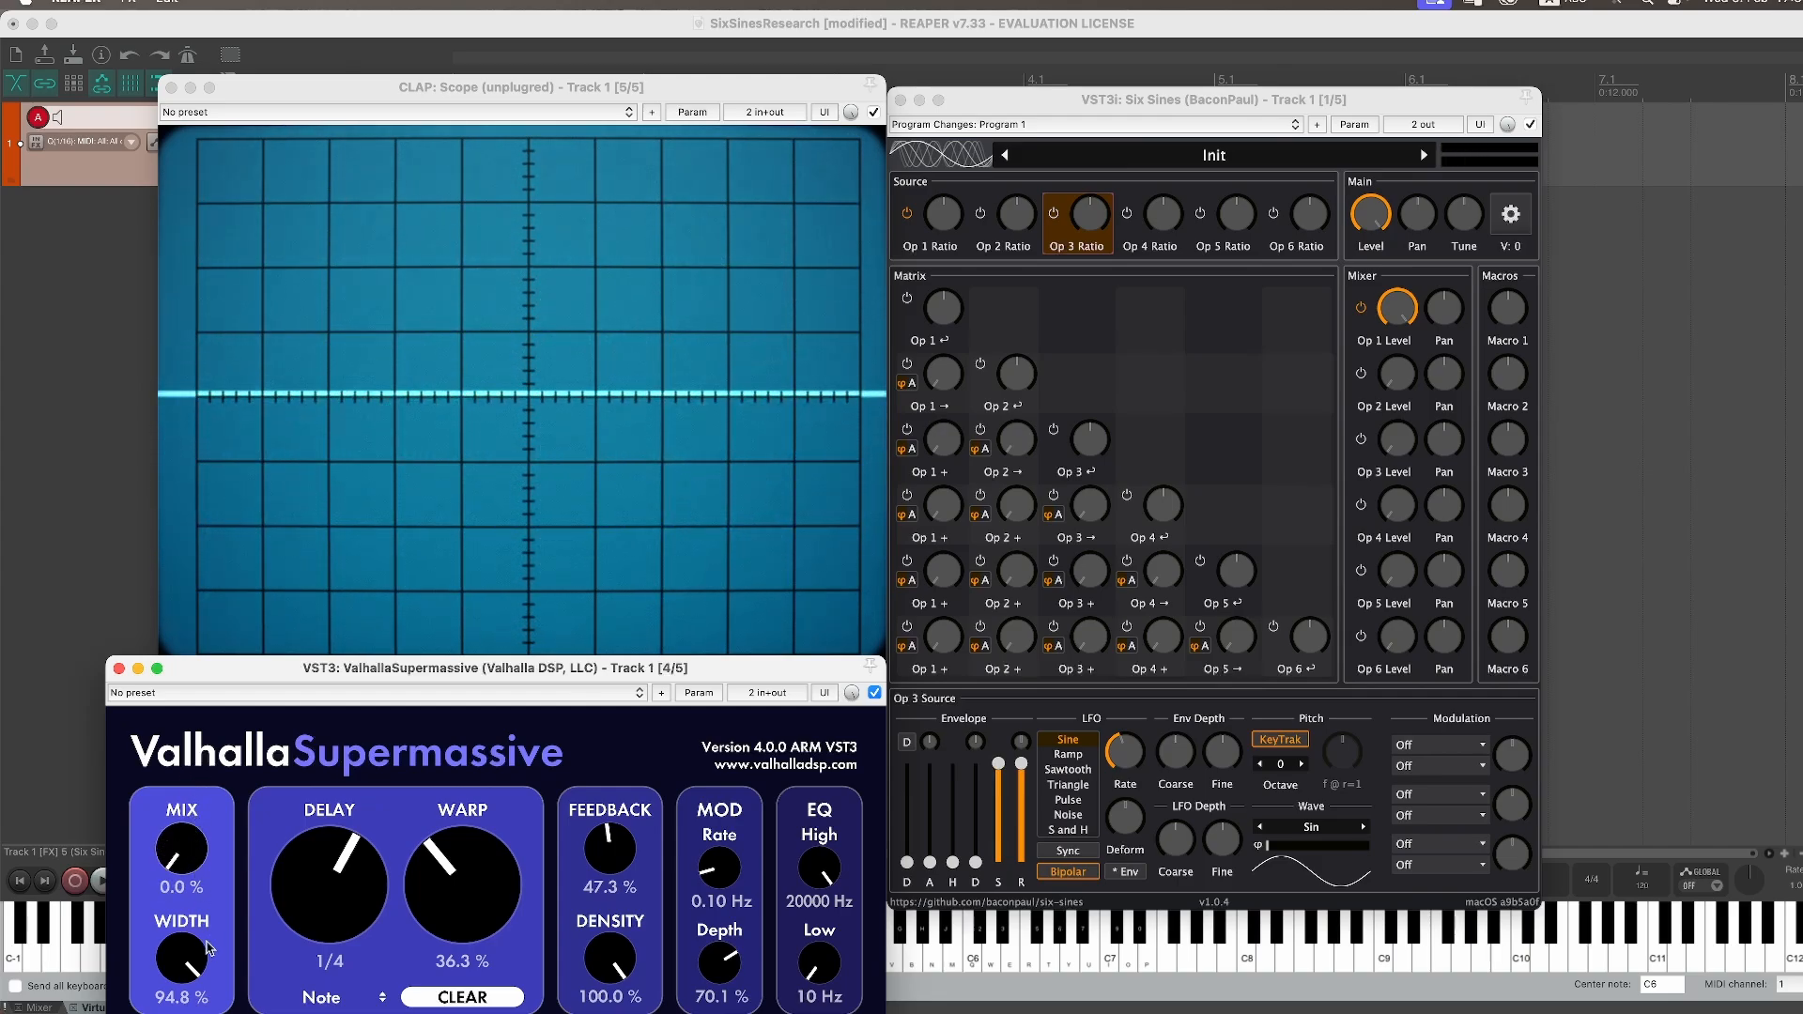
{"action": "left_click", "coordinate": [118, 668]}
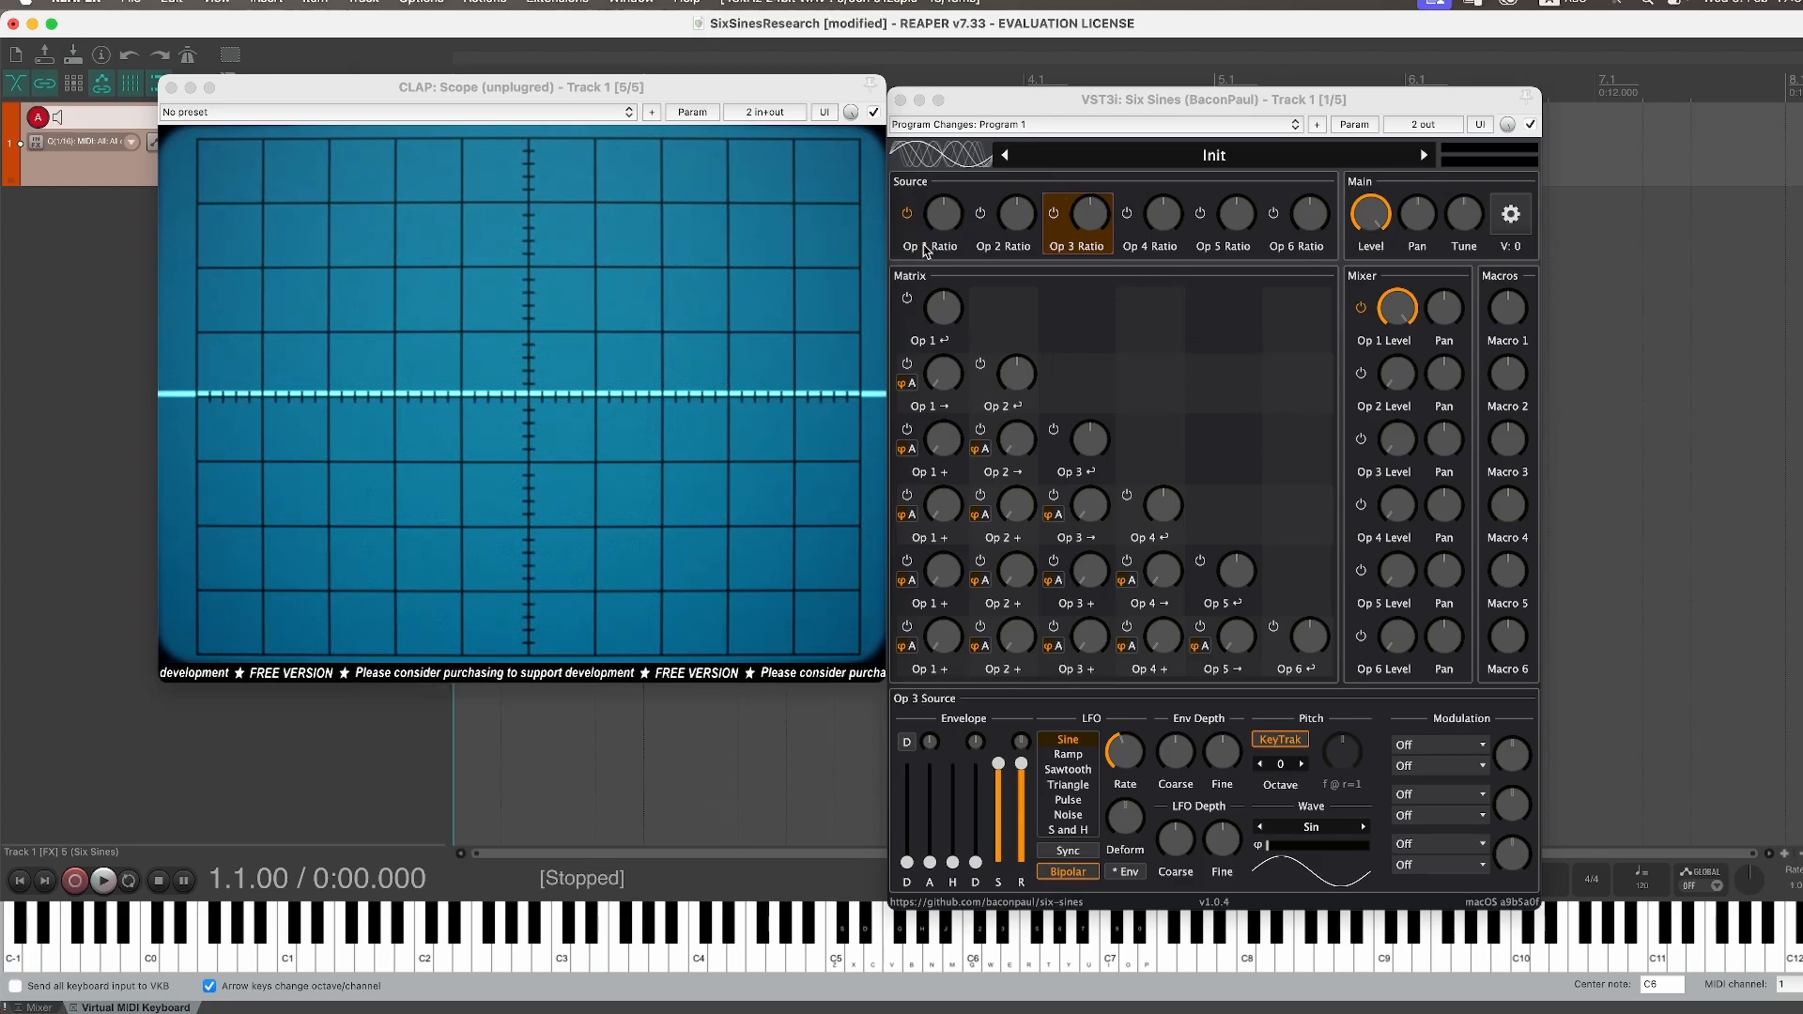
Step: Turn Operator 2's mixer level down and Operator 3's mixer level up
{"action": "left_click", "coordinate": [1012, 202]}
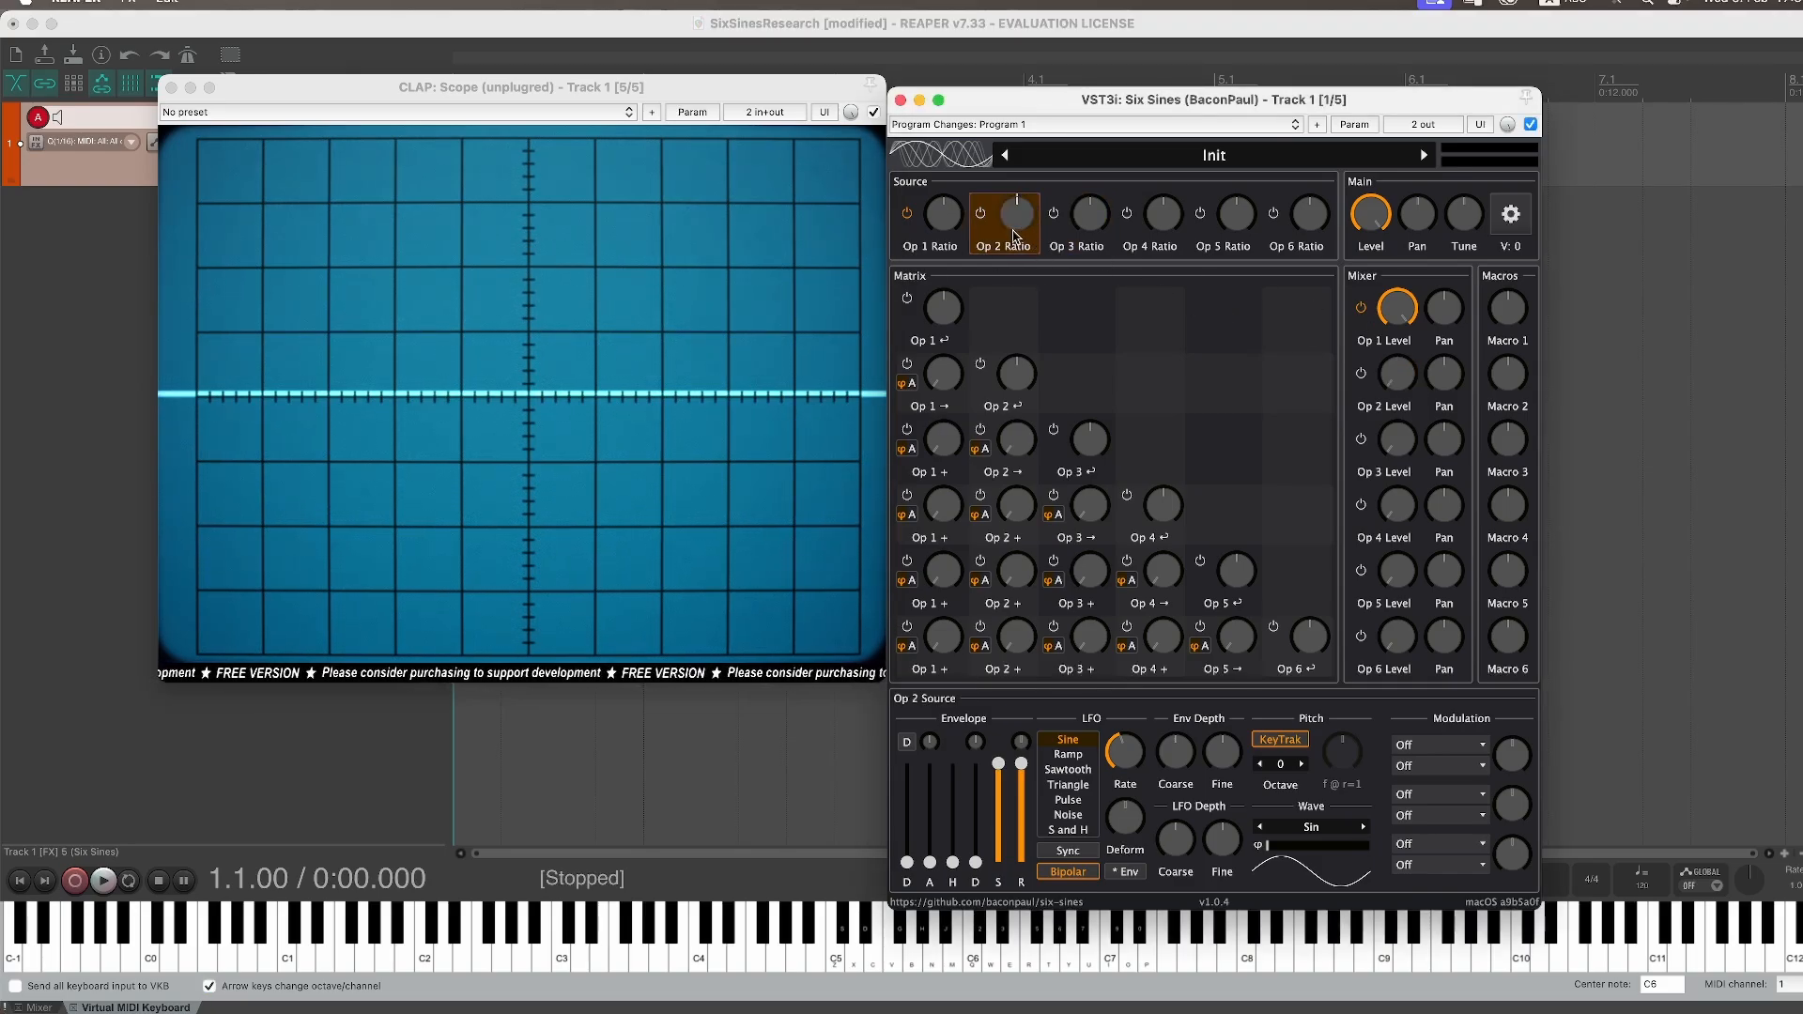
{"action": "left_click_drag", "start_coordinate": [1399, 388], "coordinate": [1422, 229]}
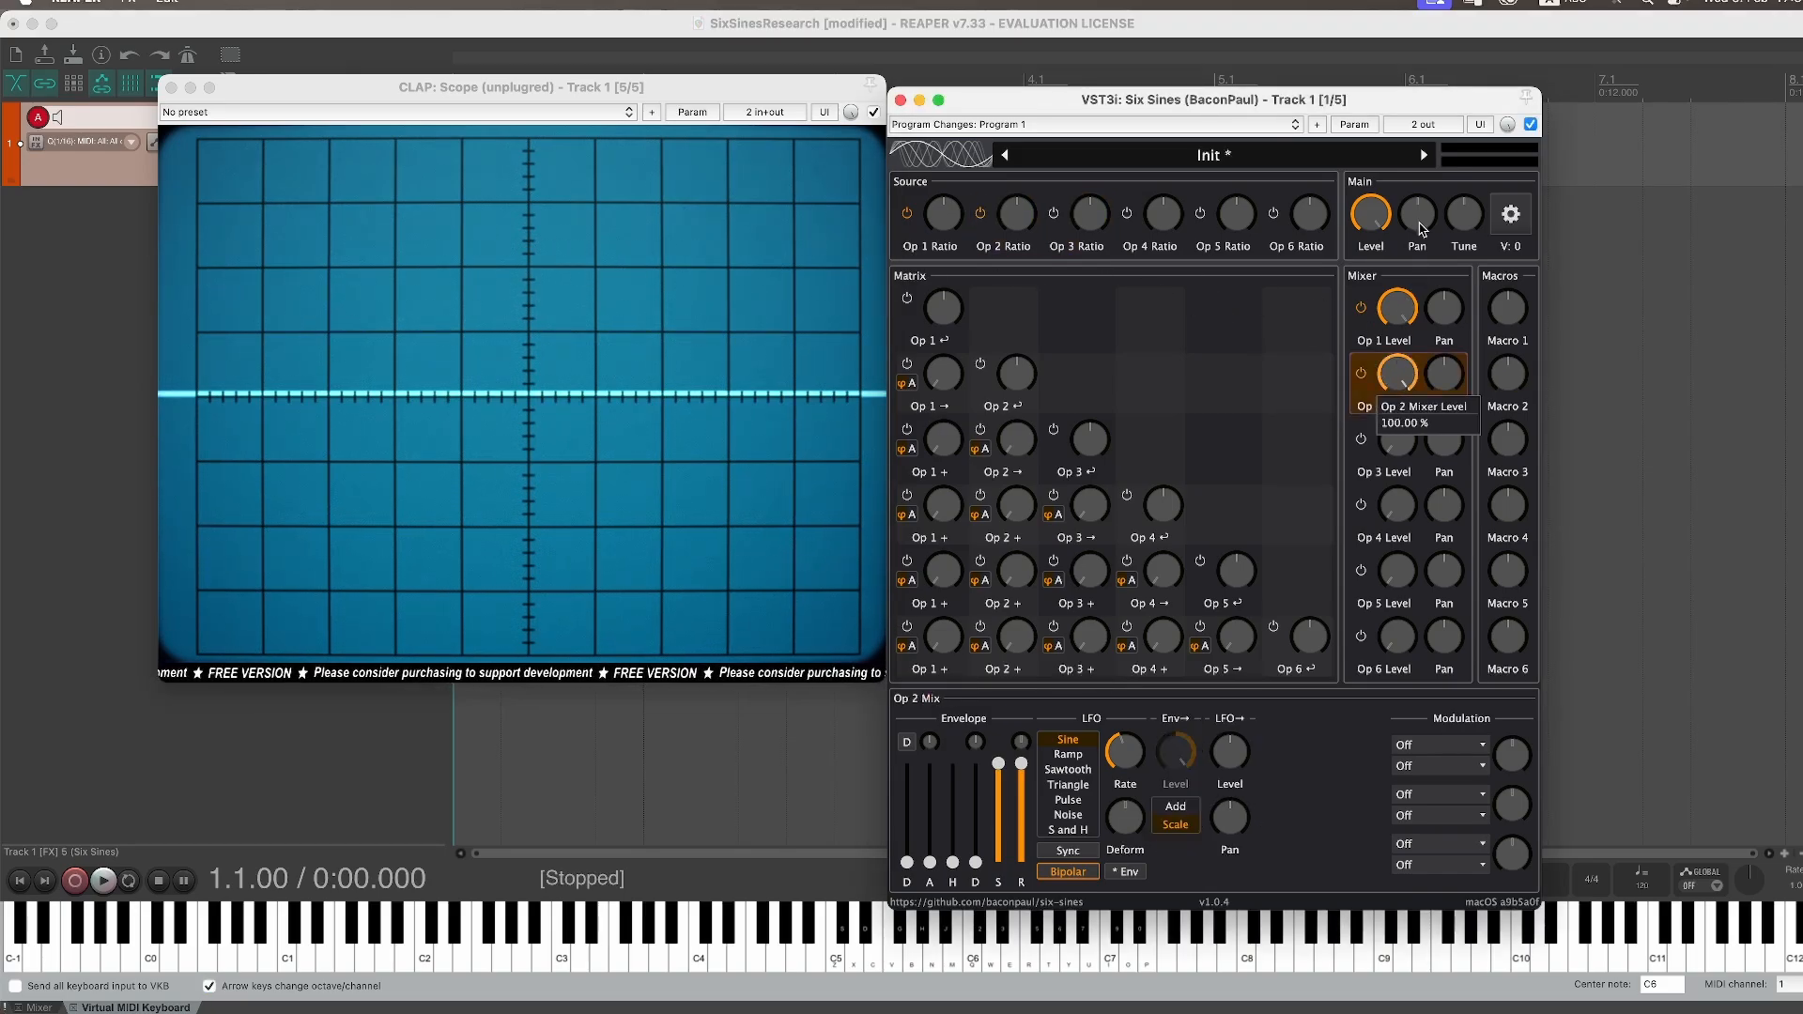
{"action": "left_click", "coordinate": [1093, 218]}
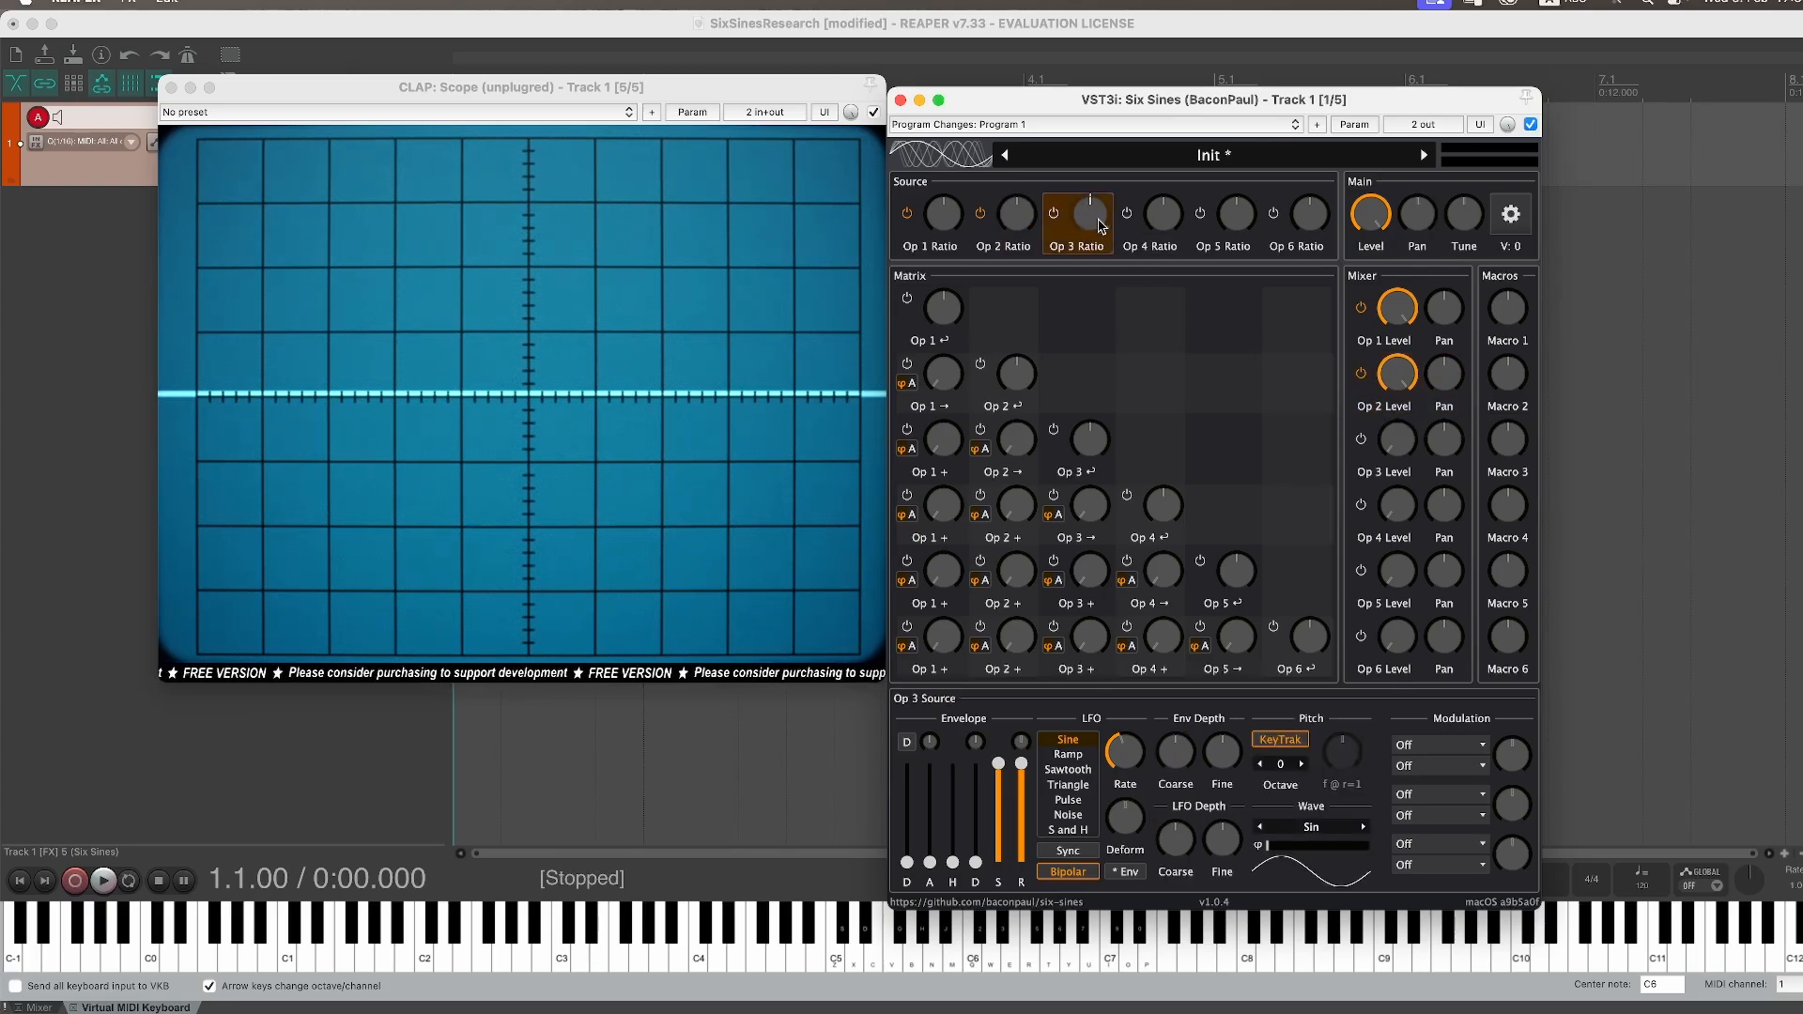
{"action": "left_click", "coordinate": [1399, 448]}
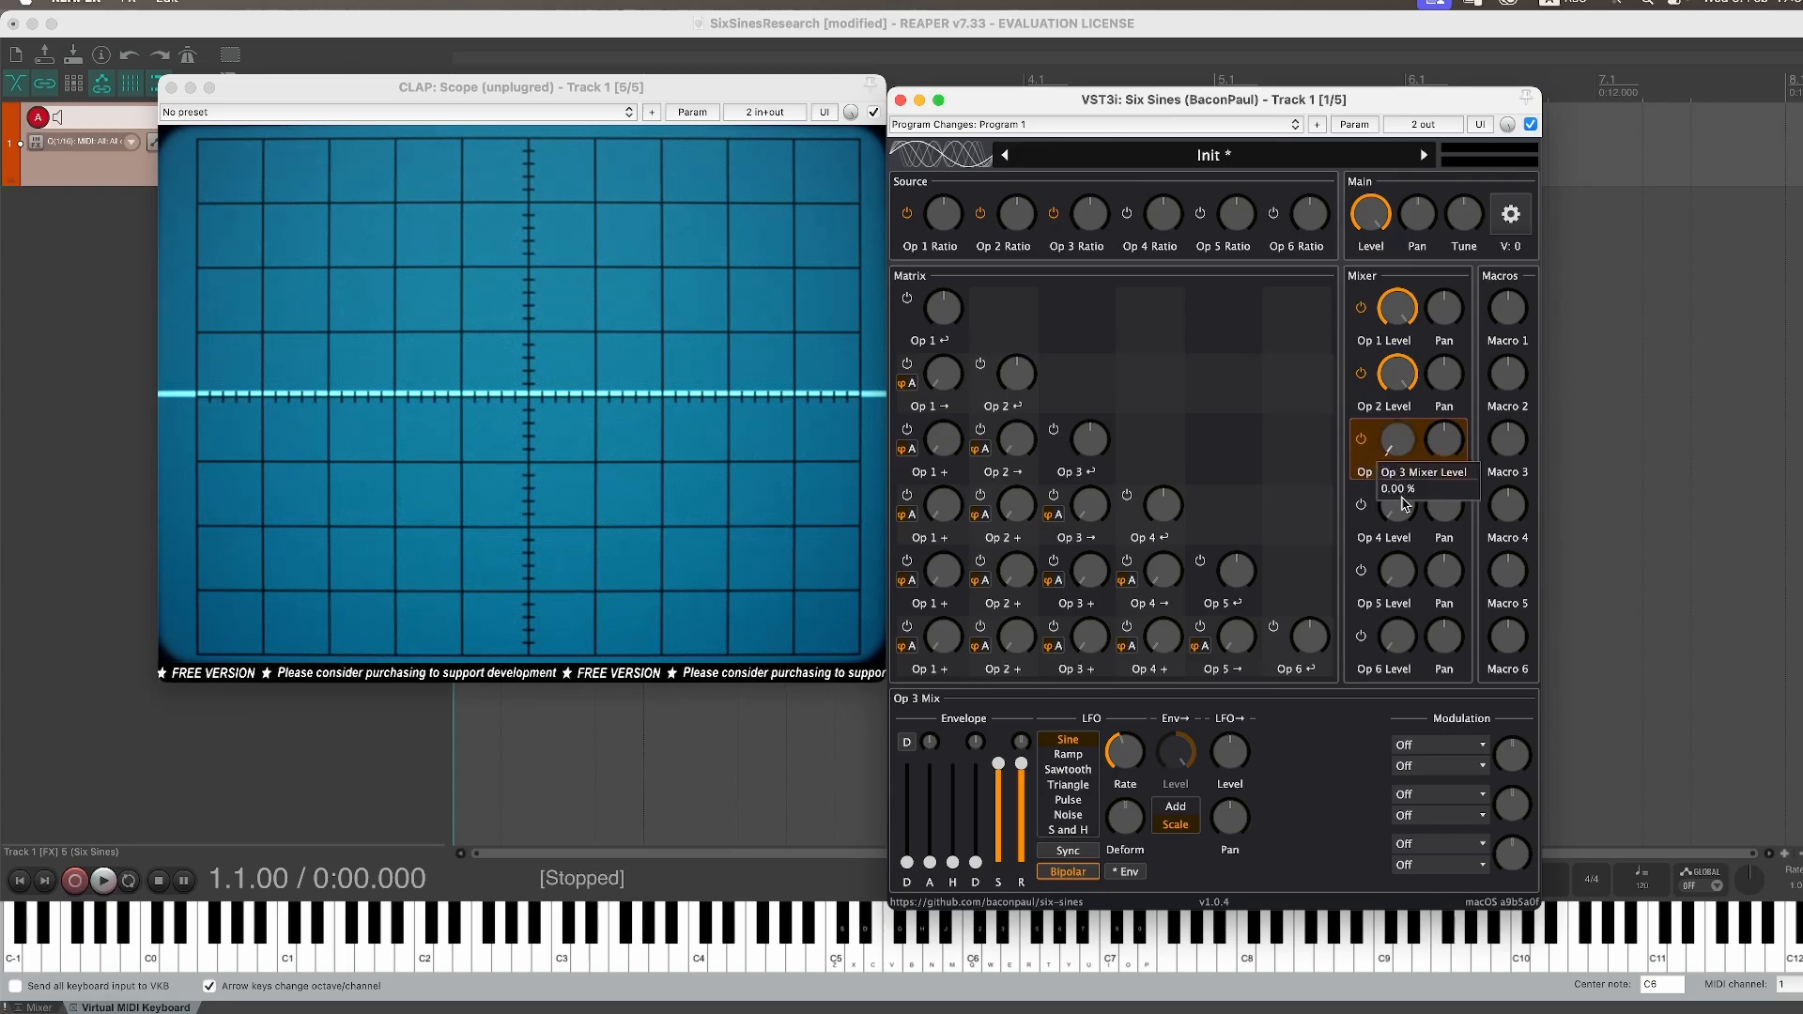
{"action": "left_click", "coordinate": [1404, 376]}
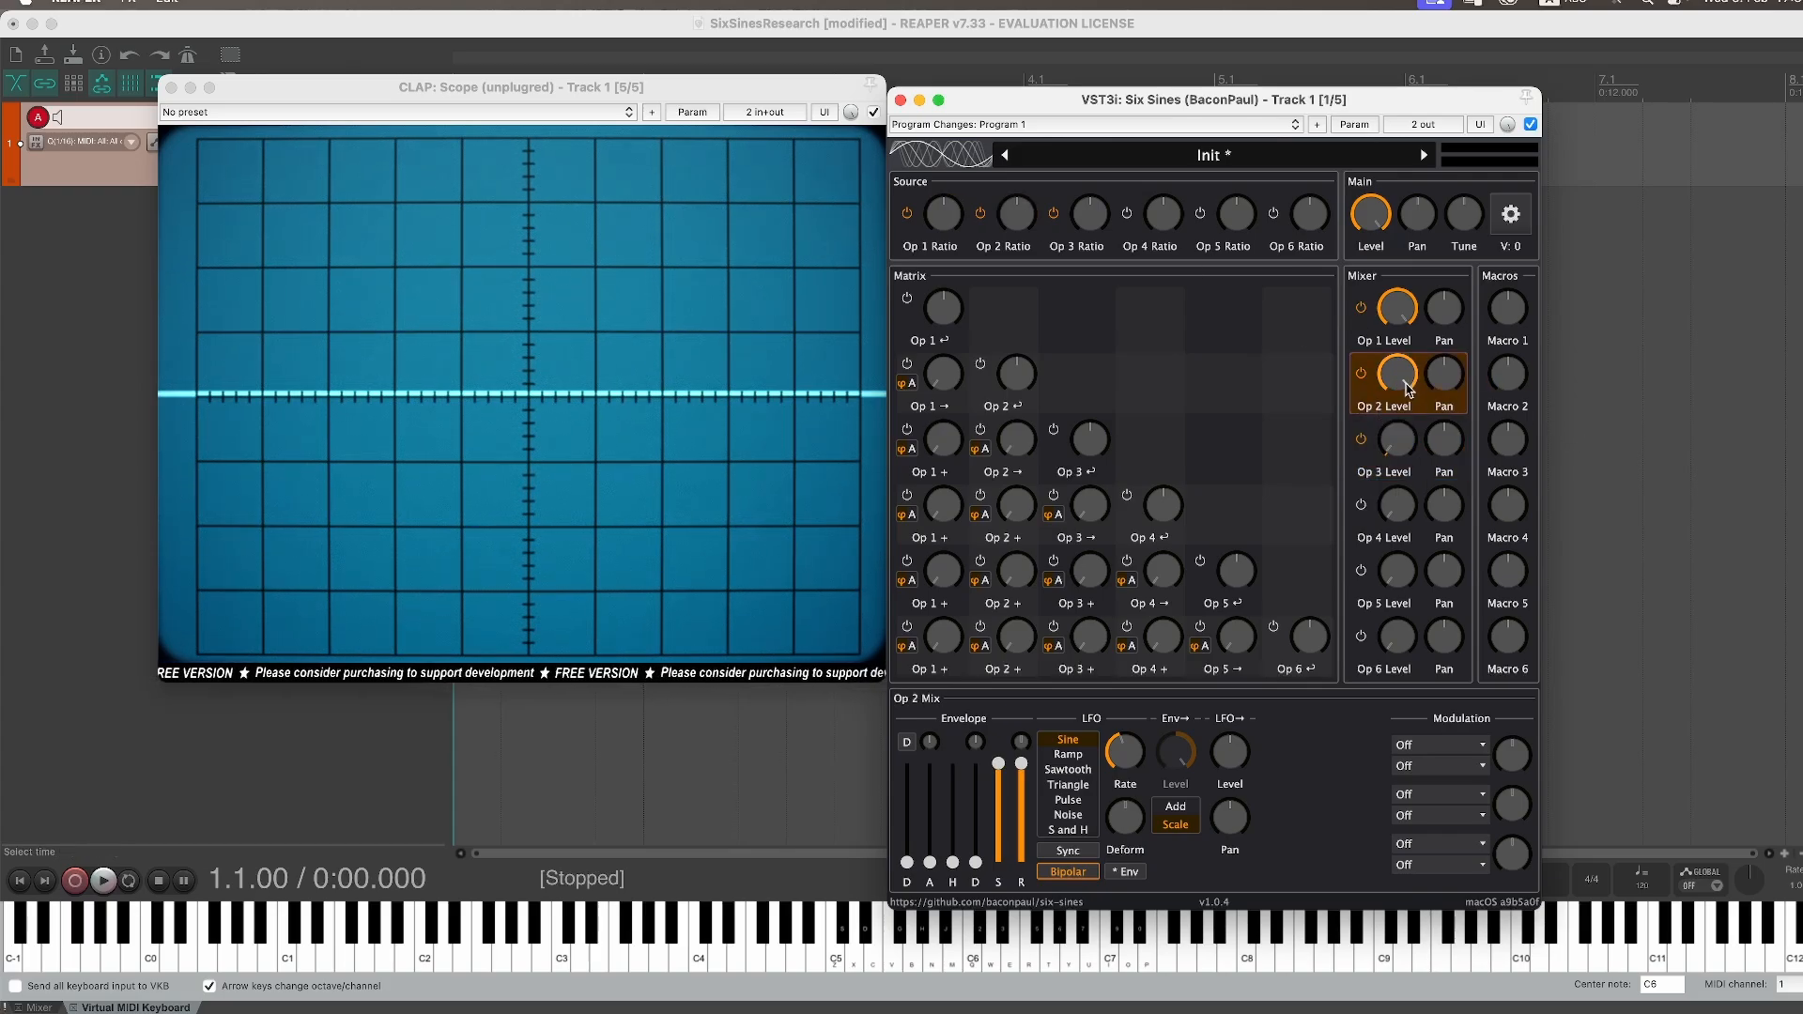
{"action": "left_click_drag", "start_coordinate": [1403, 376], "coordinate": [1446, 734]}
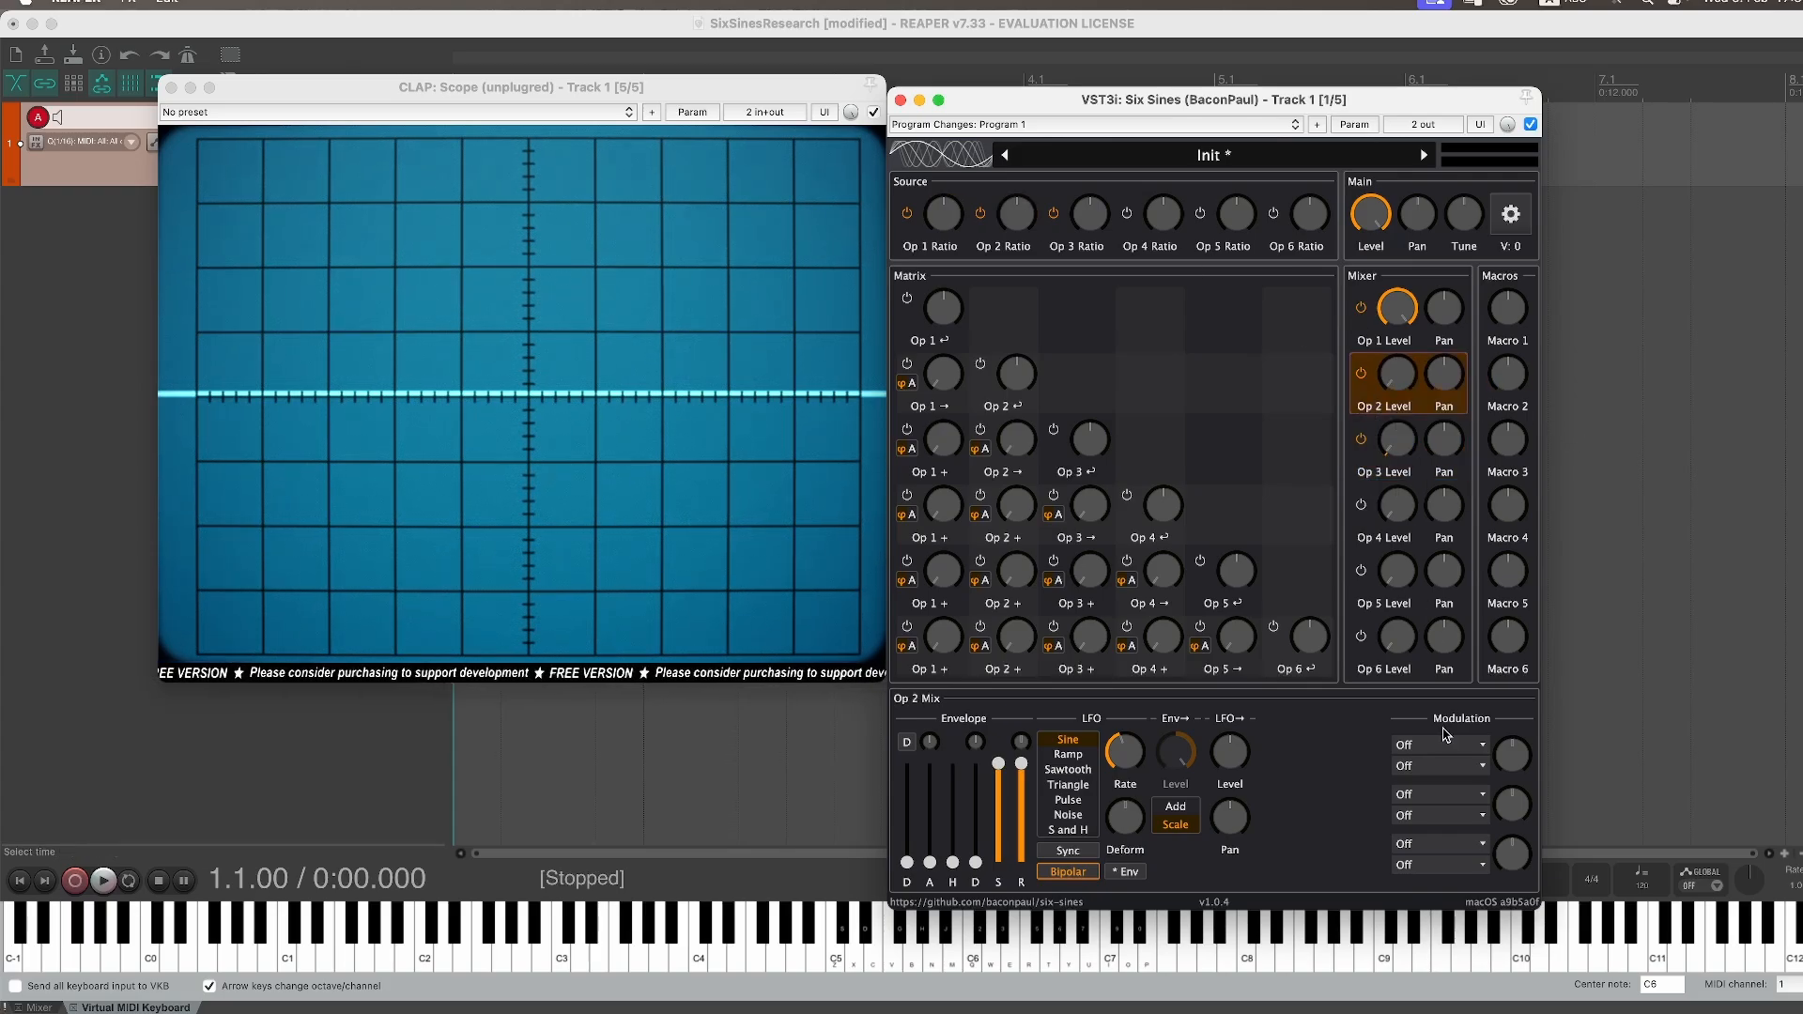
{"action": "left_click_drag", "start_coordinate": [1397, 440], "coordinate": [1416, 336]}
Step: Set the Op 3 Source Ratio to 8
{"action": "left_click_drag", "start_coordinate": [1095, 220], "coordinate": [1093, 221]}
{"action": "right_click", "coordinate": [1093, 222]}
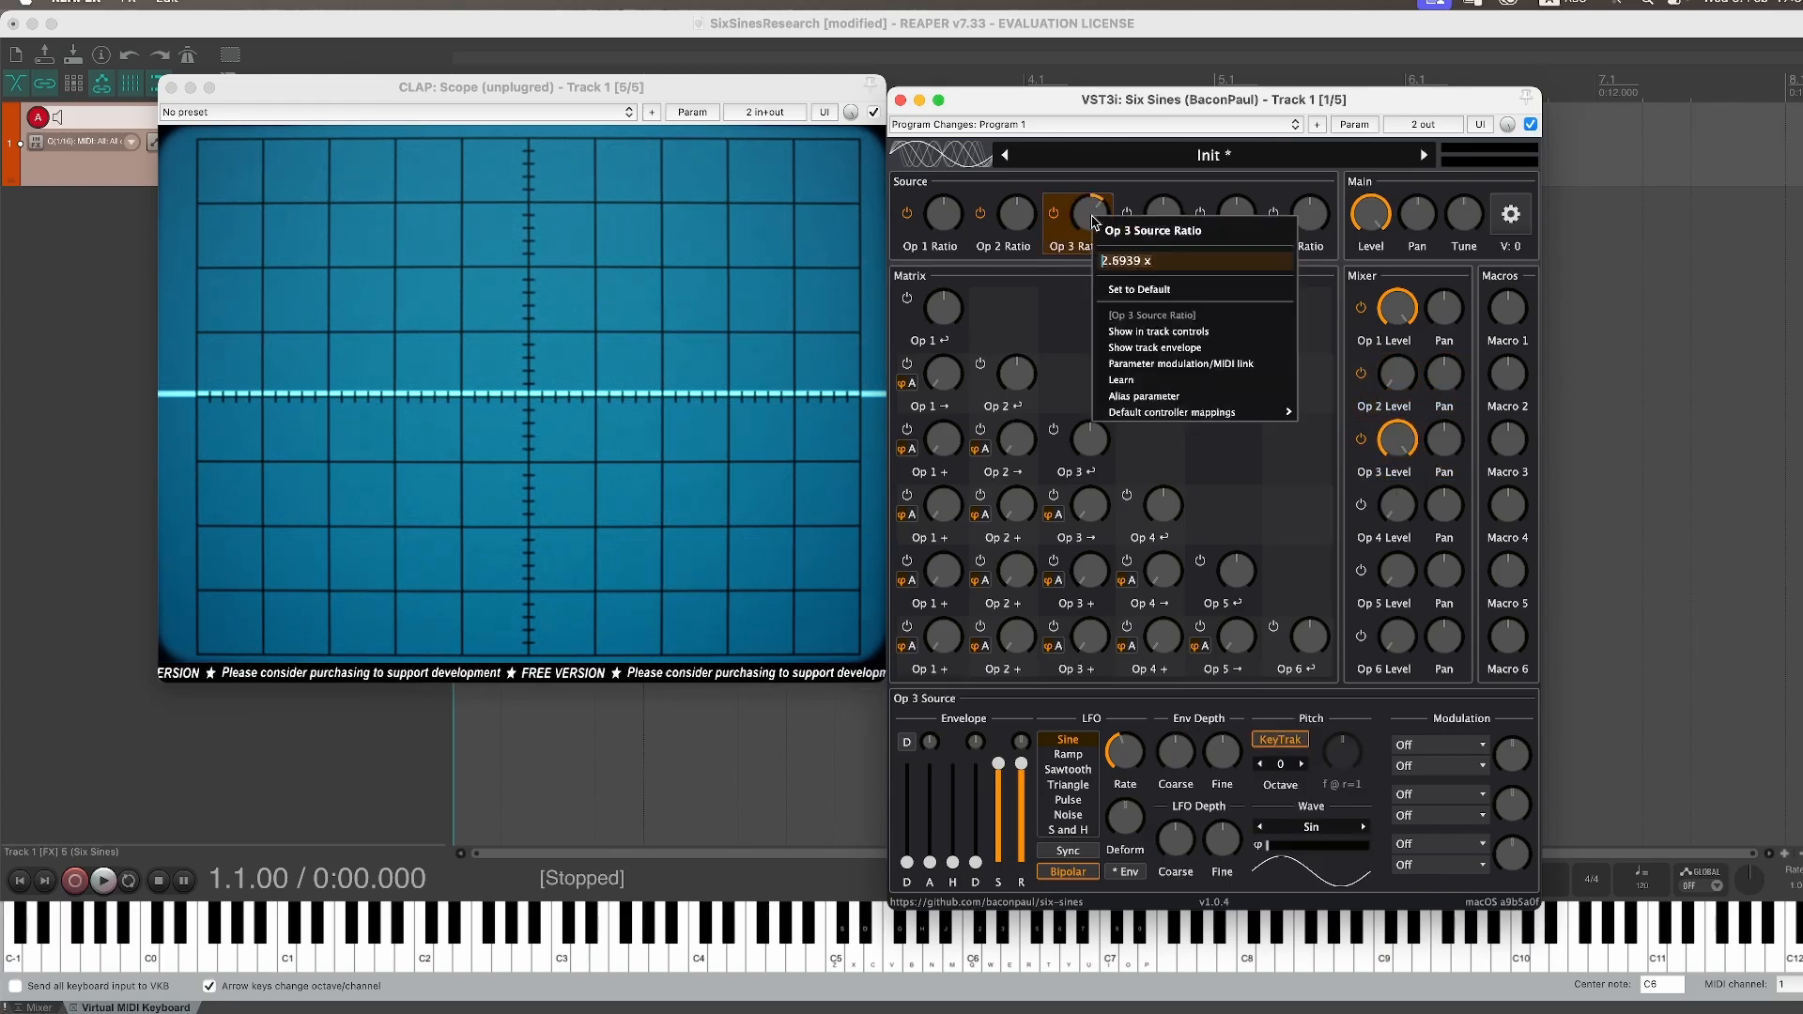
{"action": "type", "text": "8"}
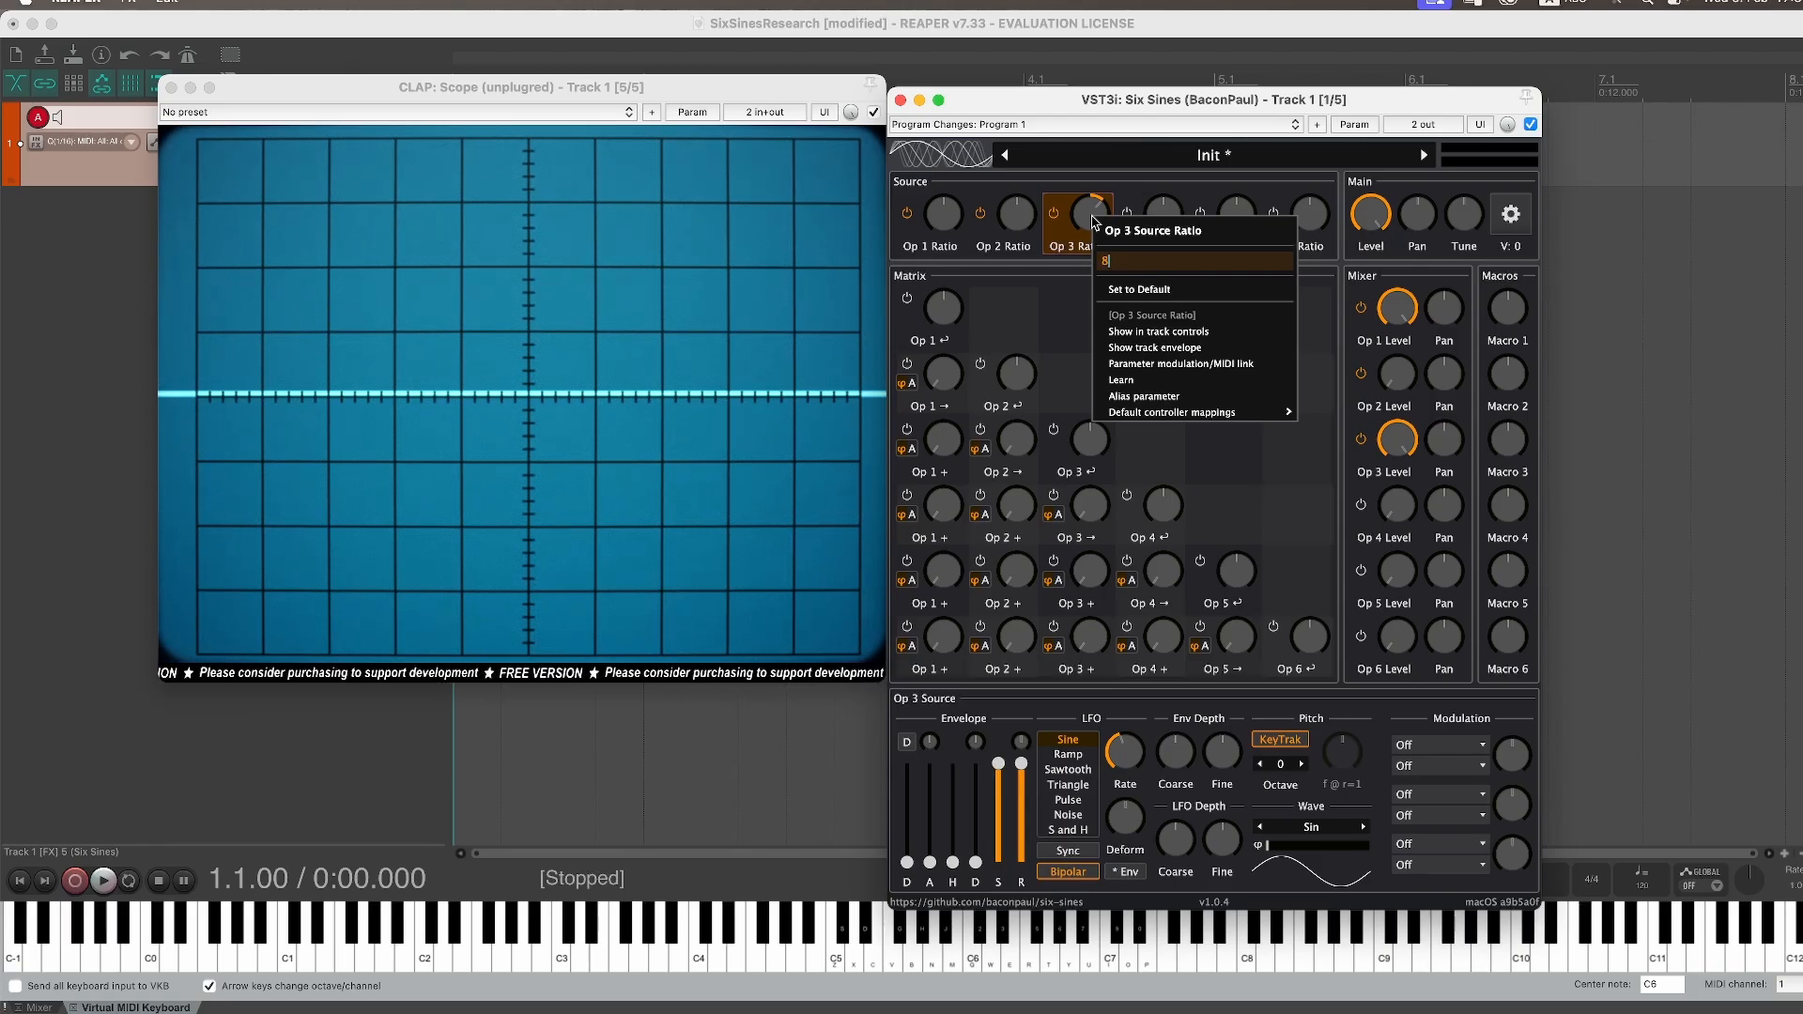
{"action": "key", "text": "Return"}
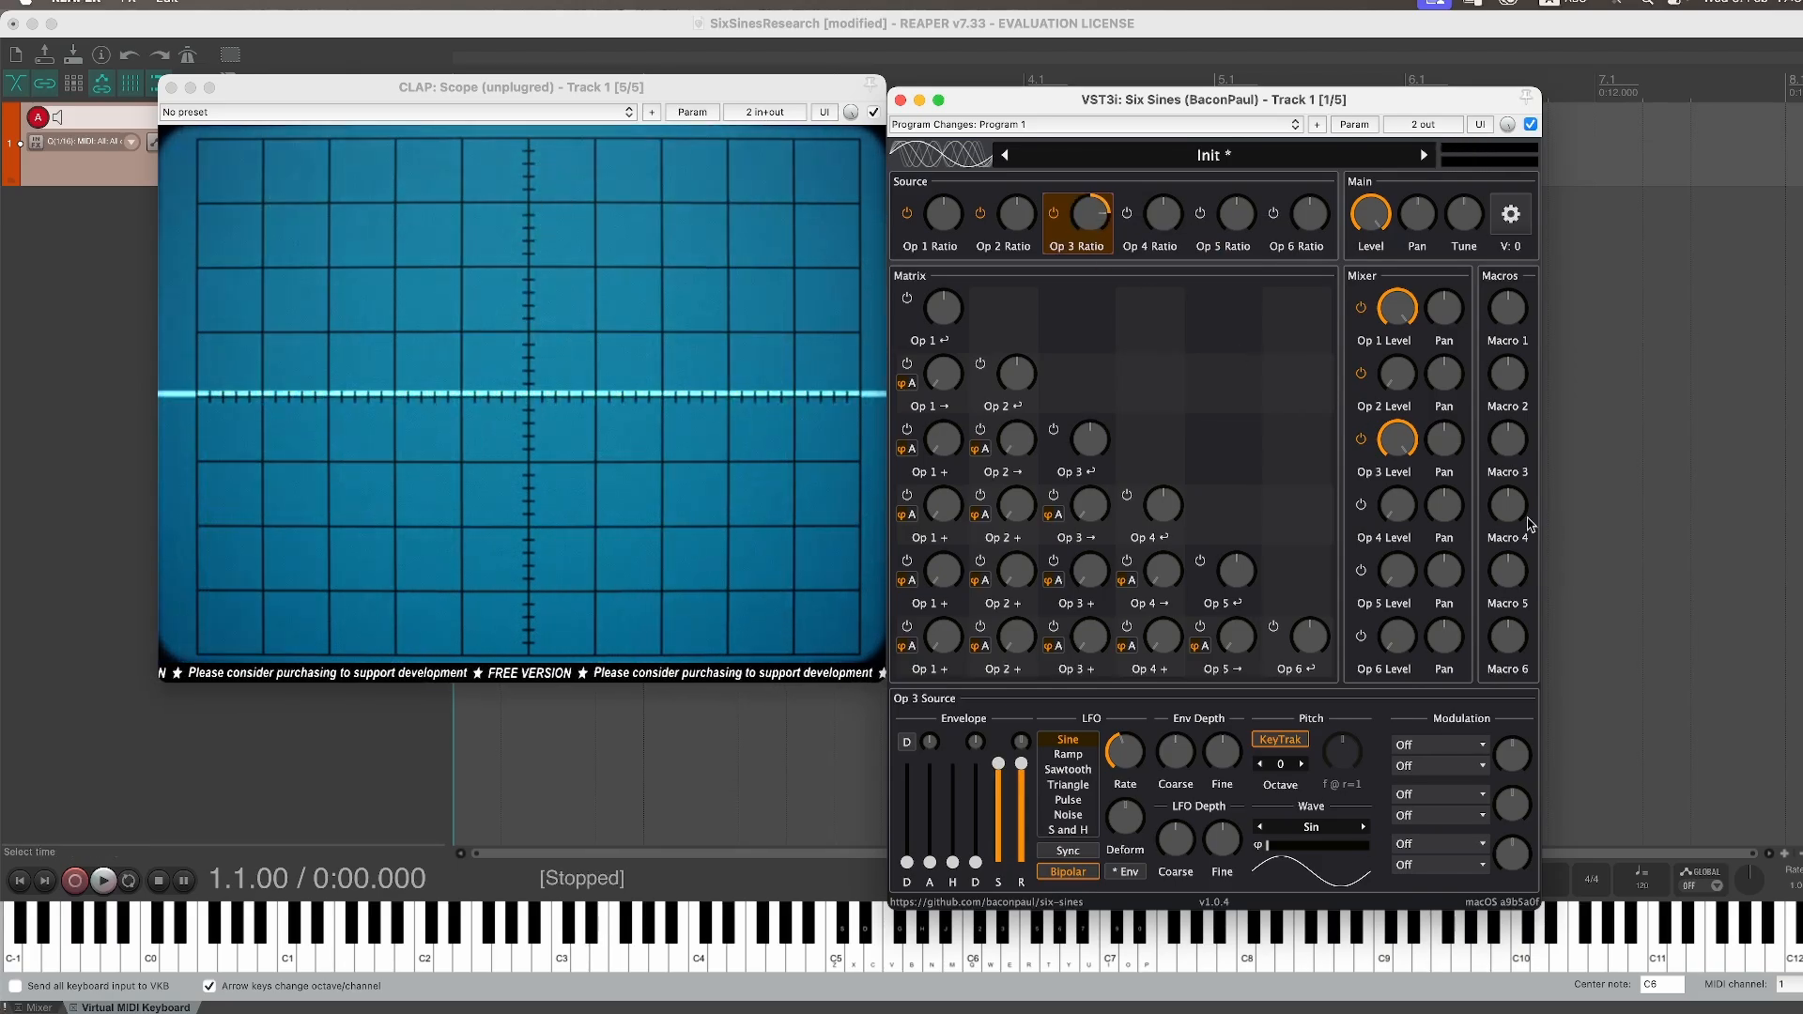
Step: Lower the main output level slightly and nudge Operator 3's mixer level
{"action": "mouse_move", "coordinate": [1396, 439]}
{"action": "left_mouse_down"}
{"action": "mouse_move", "coordinate": [1406, 594]}
{"action": "mouse_move", "coordinate": [1404, 440]}
{"action": "left_mouse_up"}
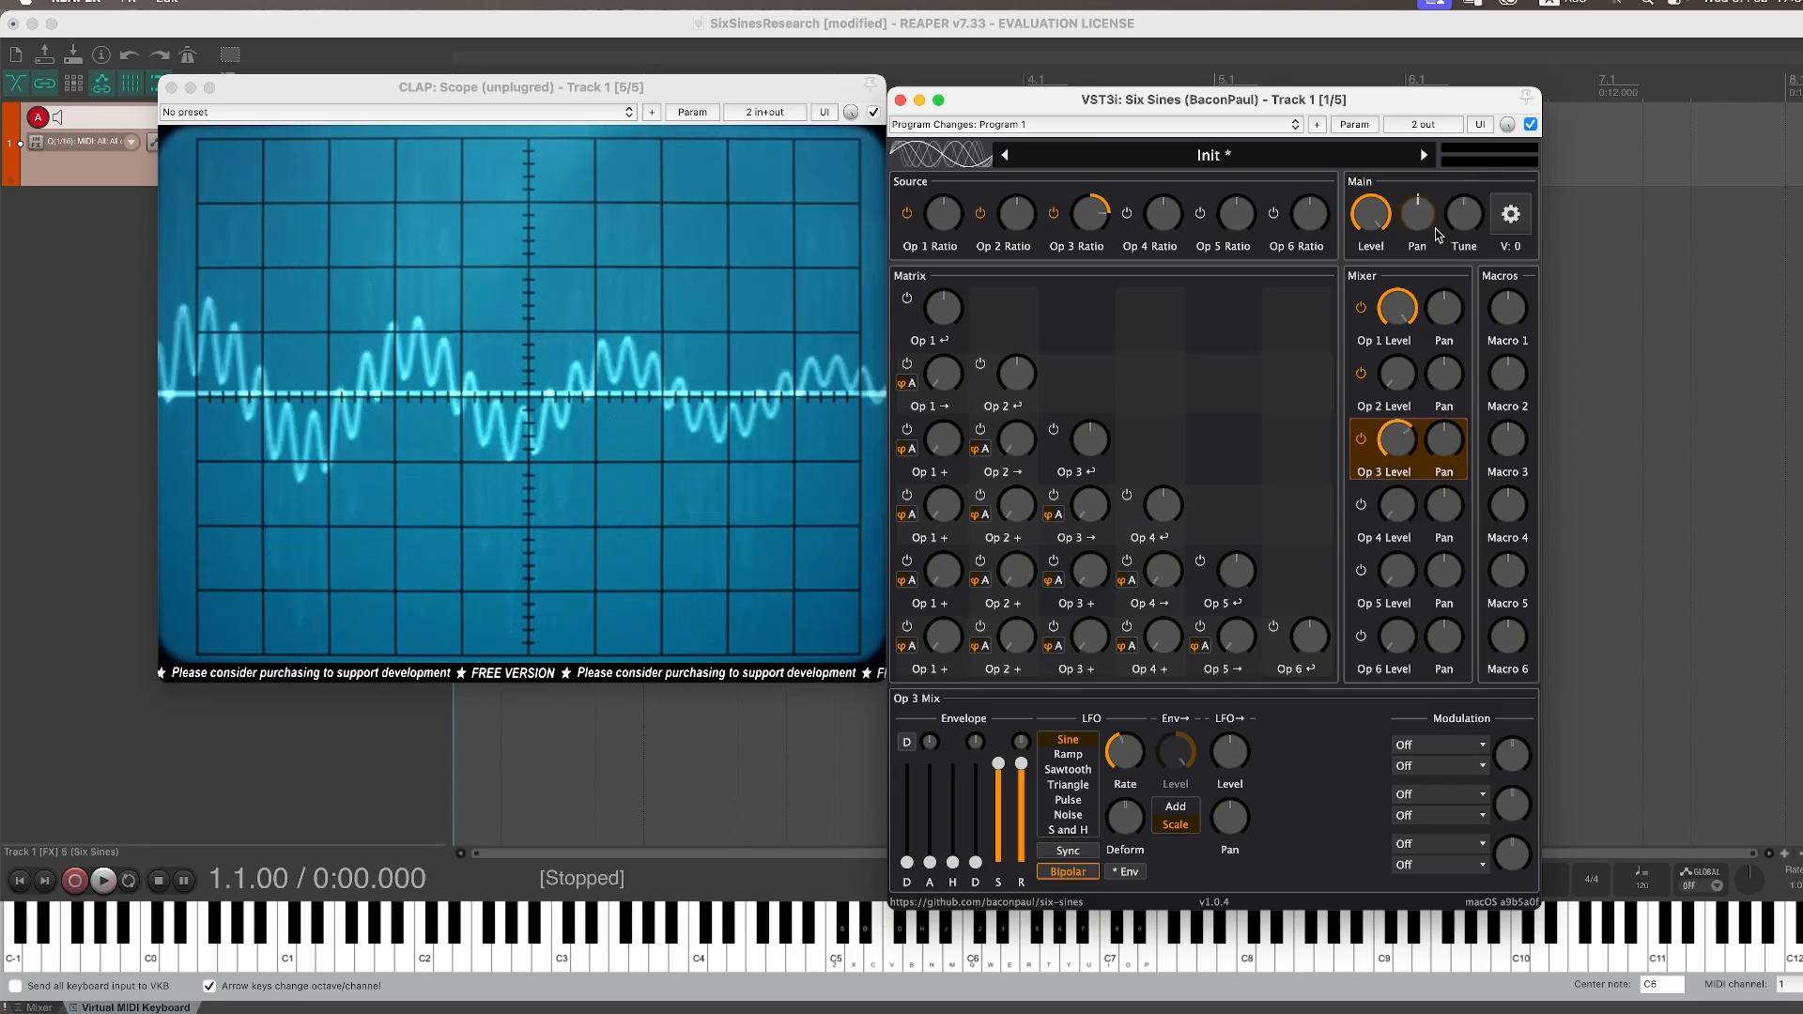
{"action": "left_click", "coordinate": [1371, 216]}
{"action": "left_click_drag", "start_coordinate": [1369, 218], "coordinate": [1365, 245]}
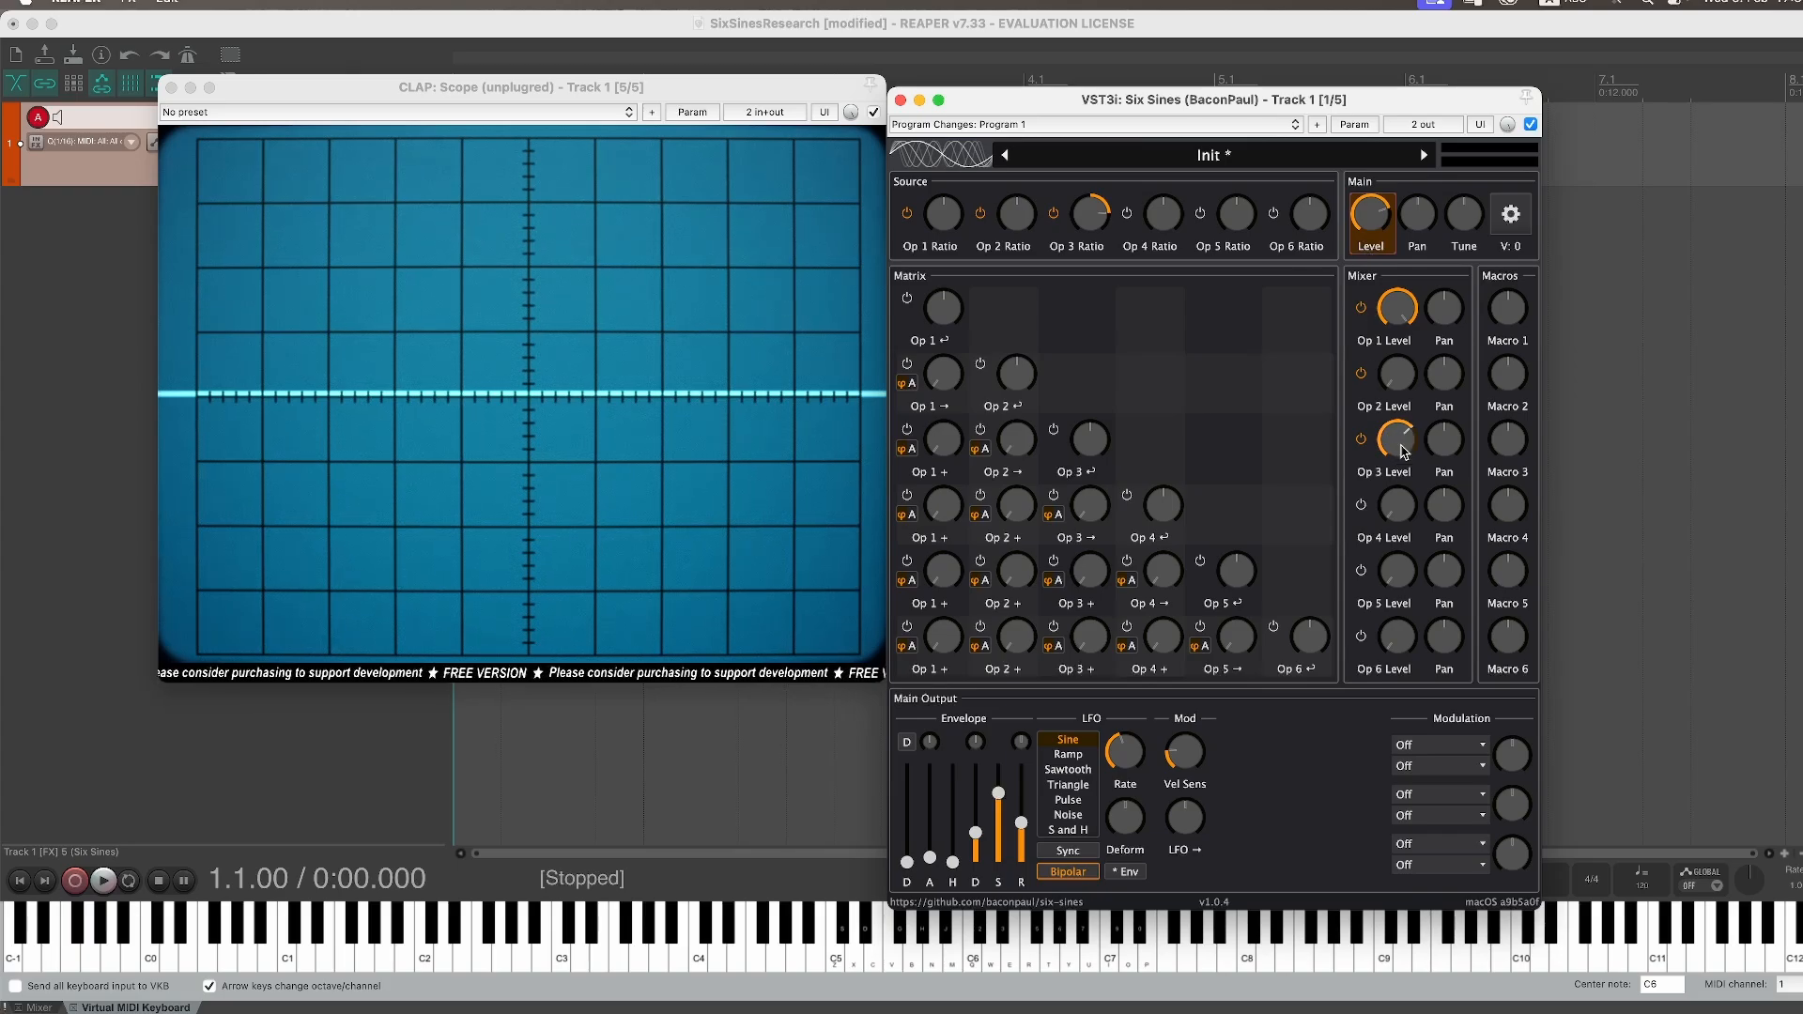
{"action": "left_click_drag", "start_coordinate": [1404, 454], "coordinate": [1406, 484]}
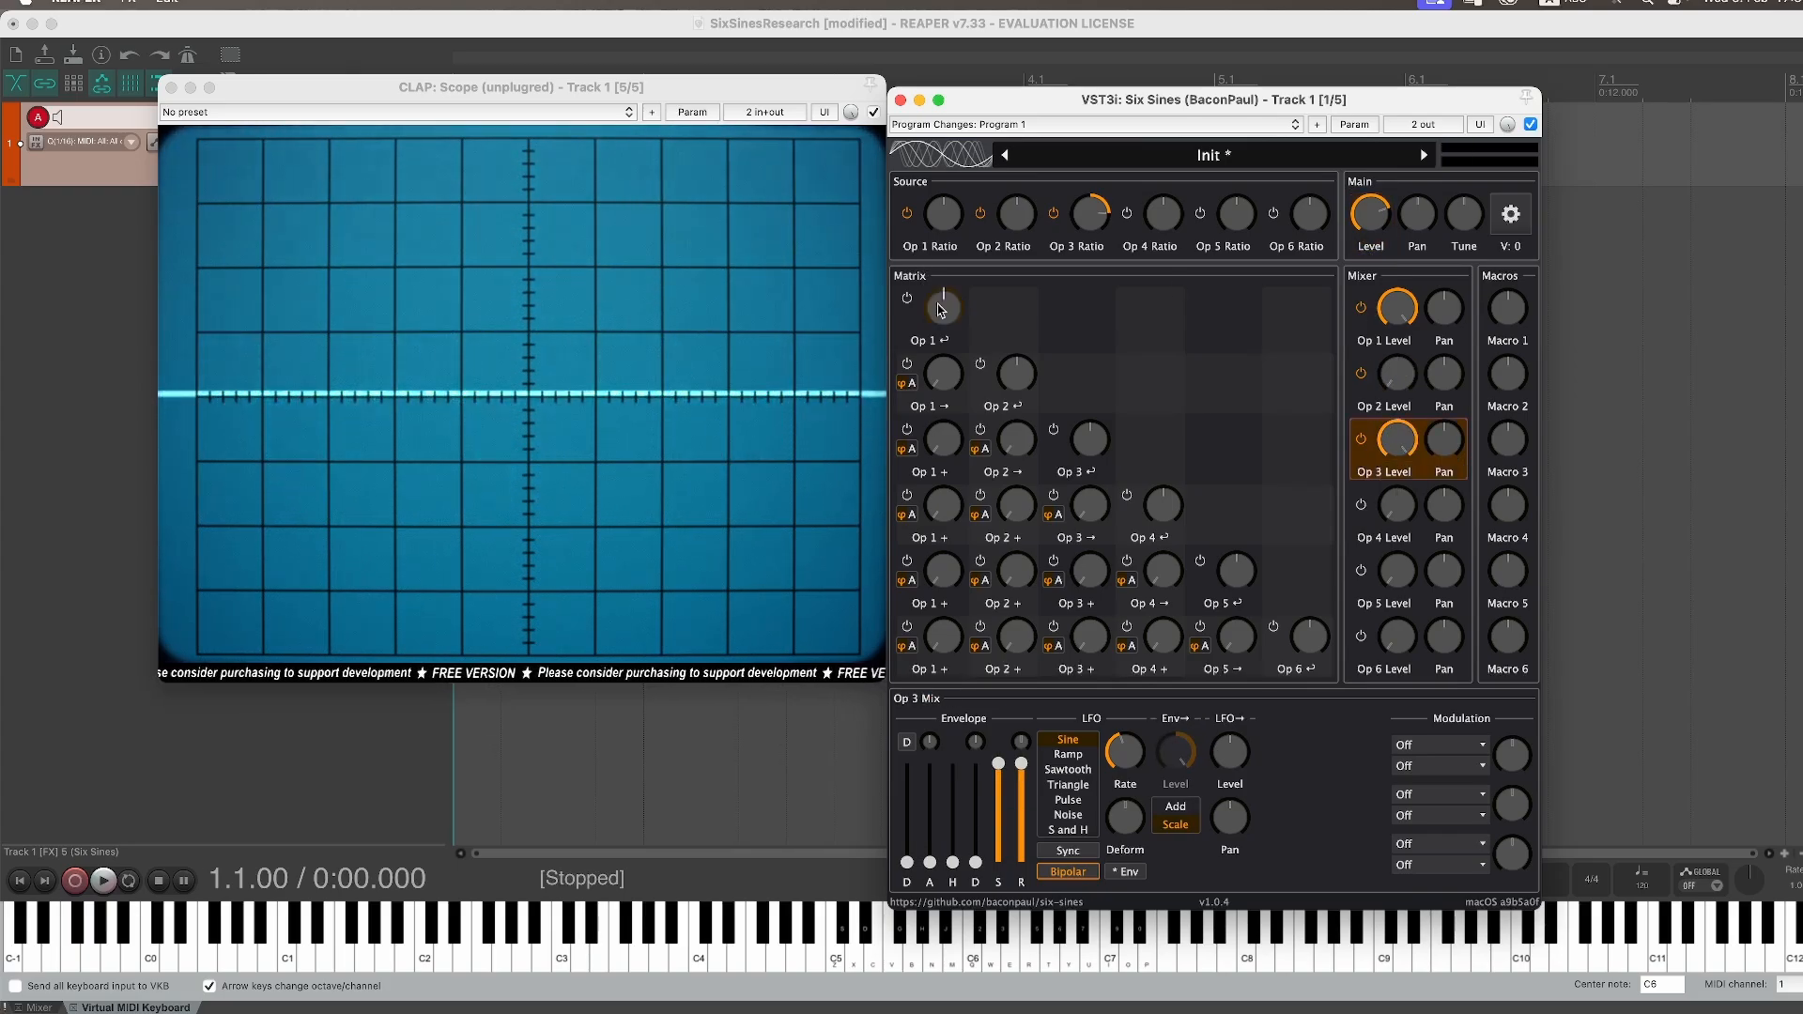
Step: Step Operator 2's source wave forward to TX 3
{"action": "left_click", "coordinate": [1019, 224]}
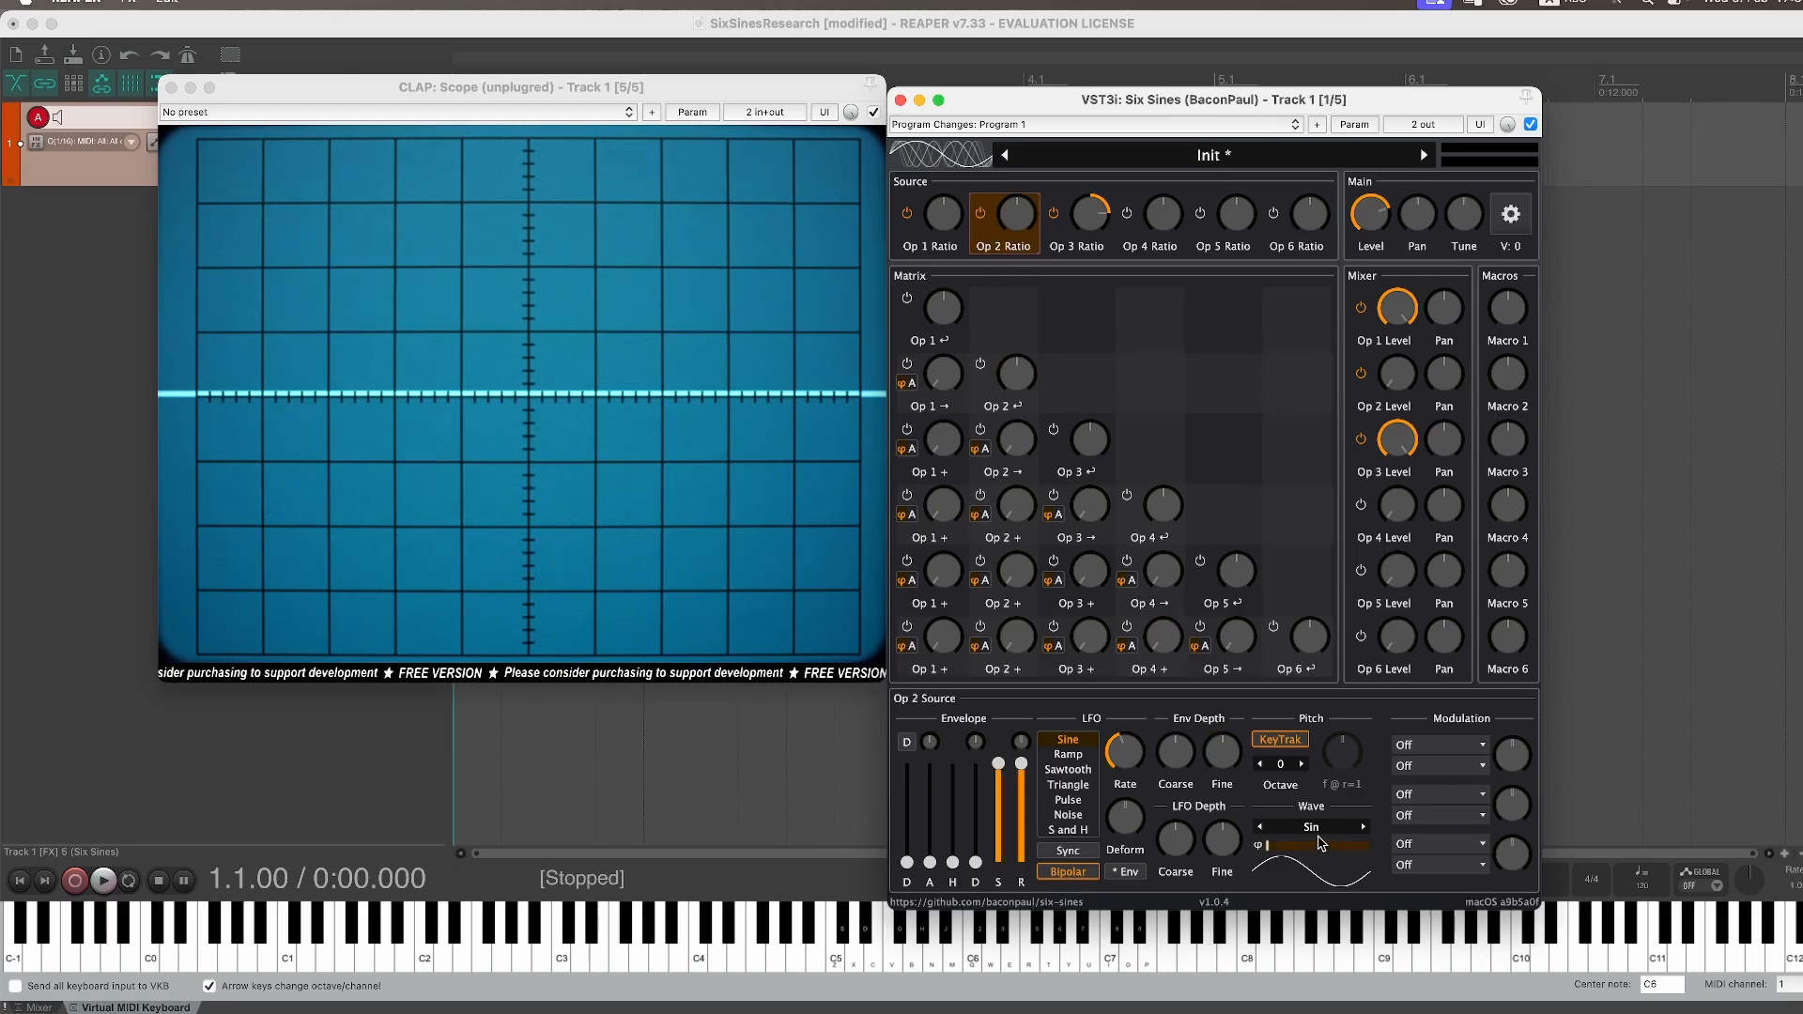
{"action": "left_click", "coordinate": [1367, 830]}
{"action": "left_click", "coordinate": [1367, 830]}
{"action": "left_click", "coordinate": [1367, 831]}
{"action": "left_click", "coordinate": [1367, 830]}
{"action": "left_click", "coordinate": [1366, 830]}
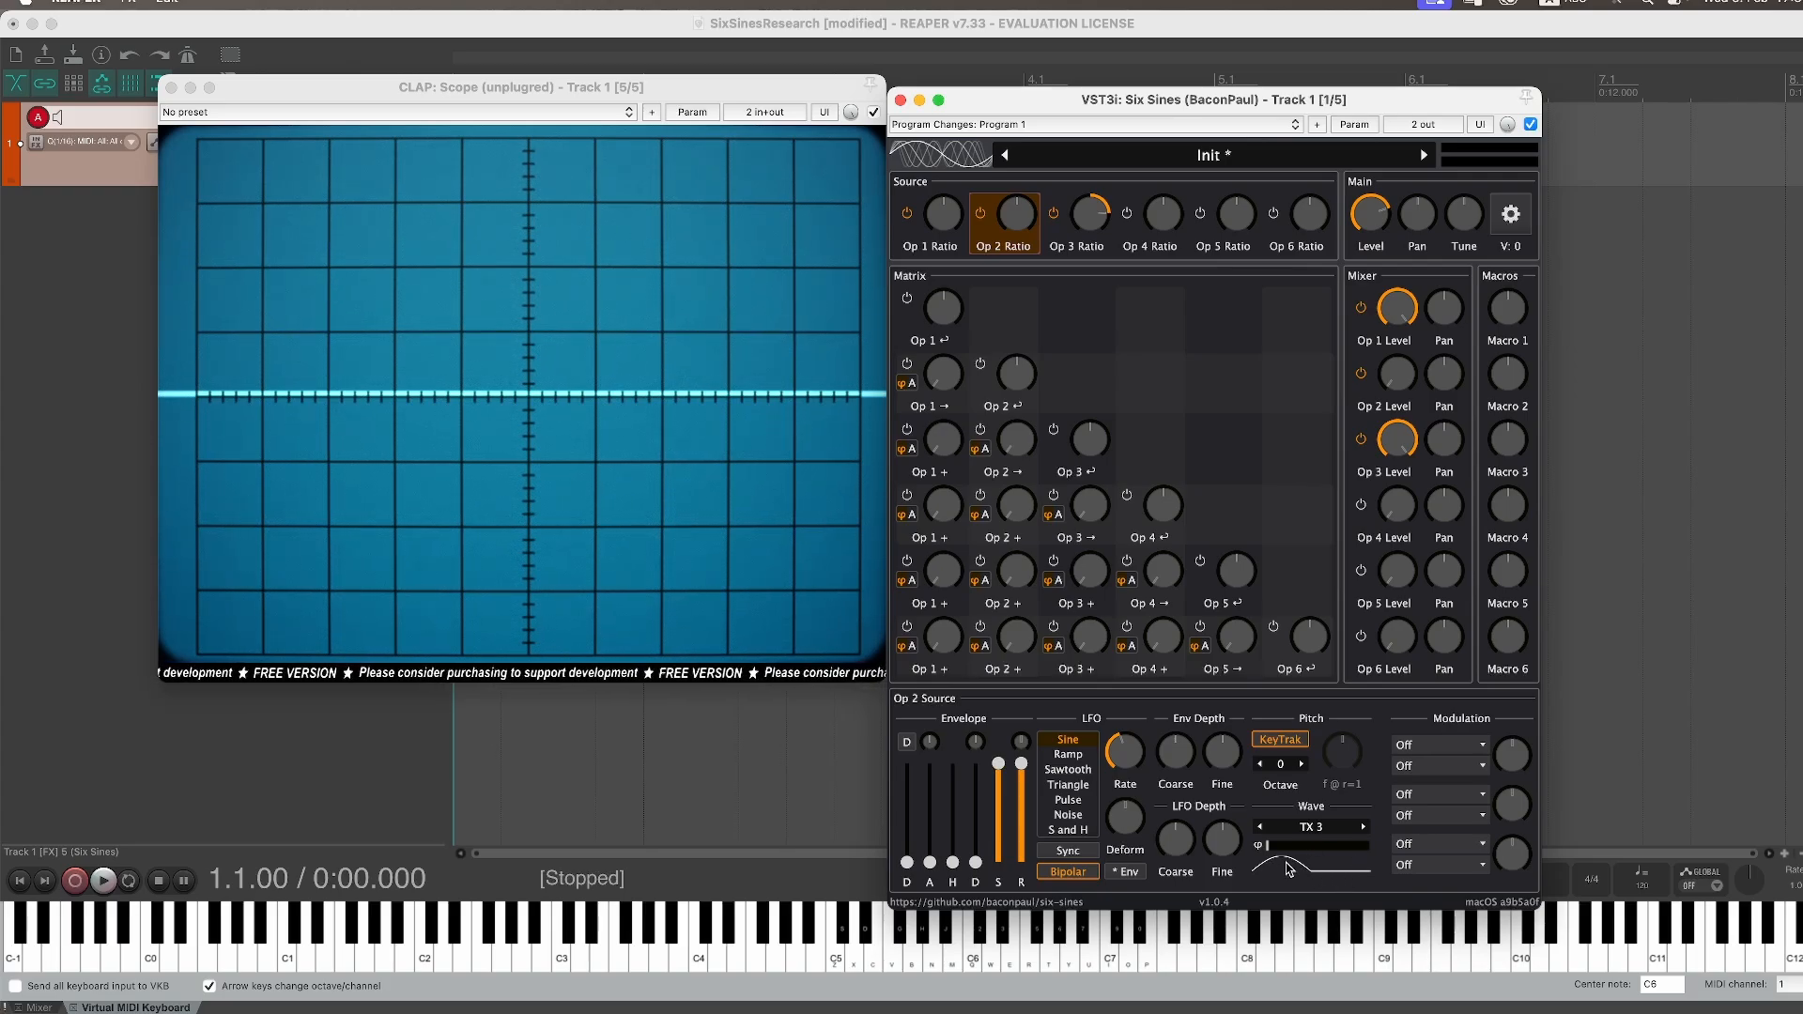
Step: Raise the Op 2 → Op 3 modulation depth in the matrix
{"action": "left_click", "coordinate": [1400, 386]}
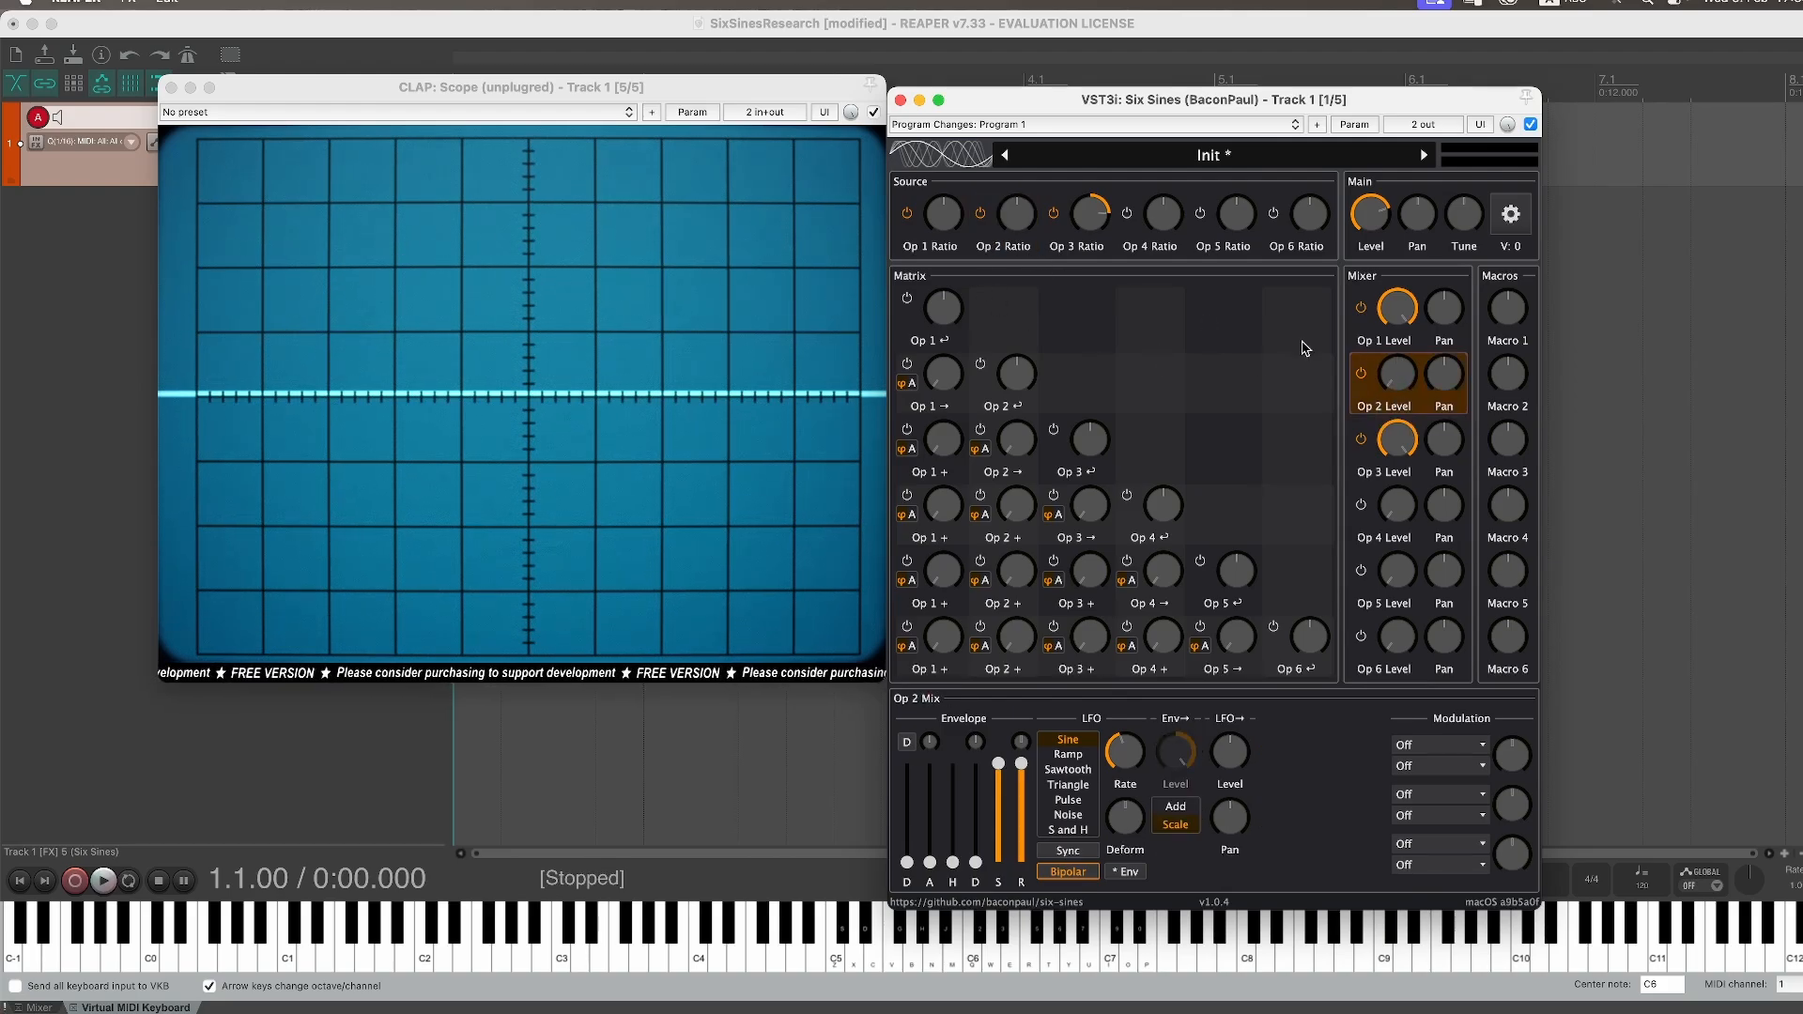
{"action": "left_click", "coordinate": [1399, 443]}
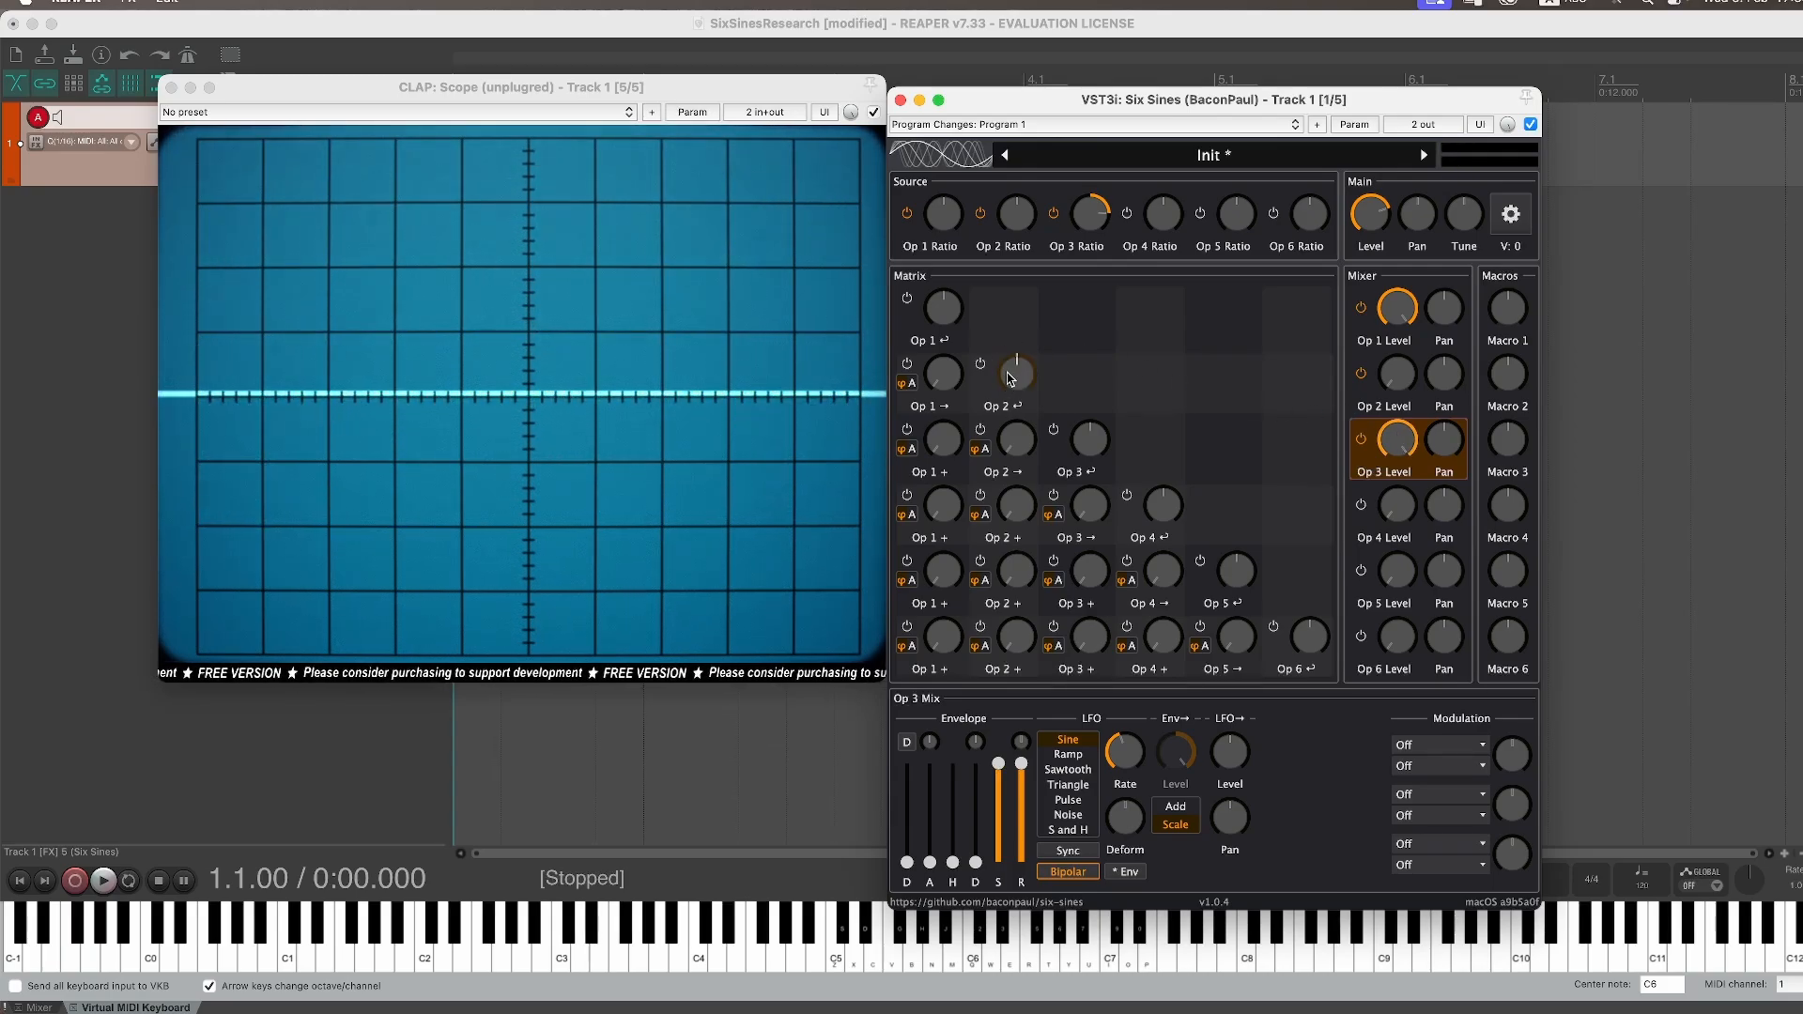
{"action": "left_click", "coordinate": [990, 460]}
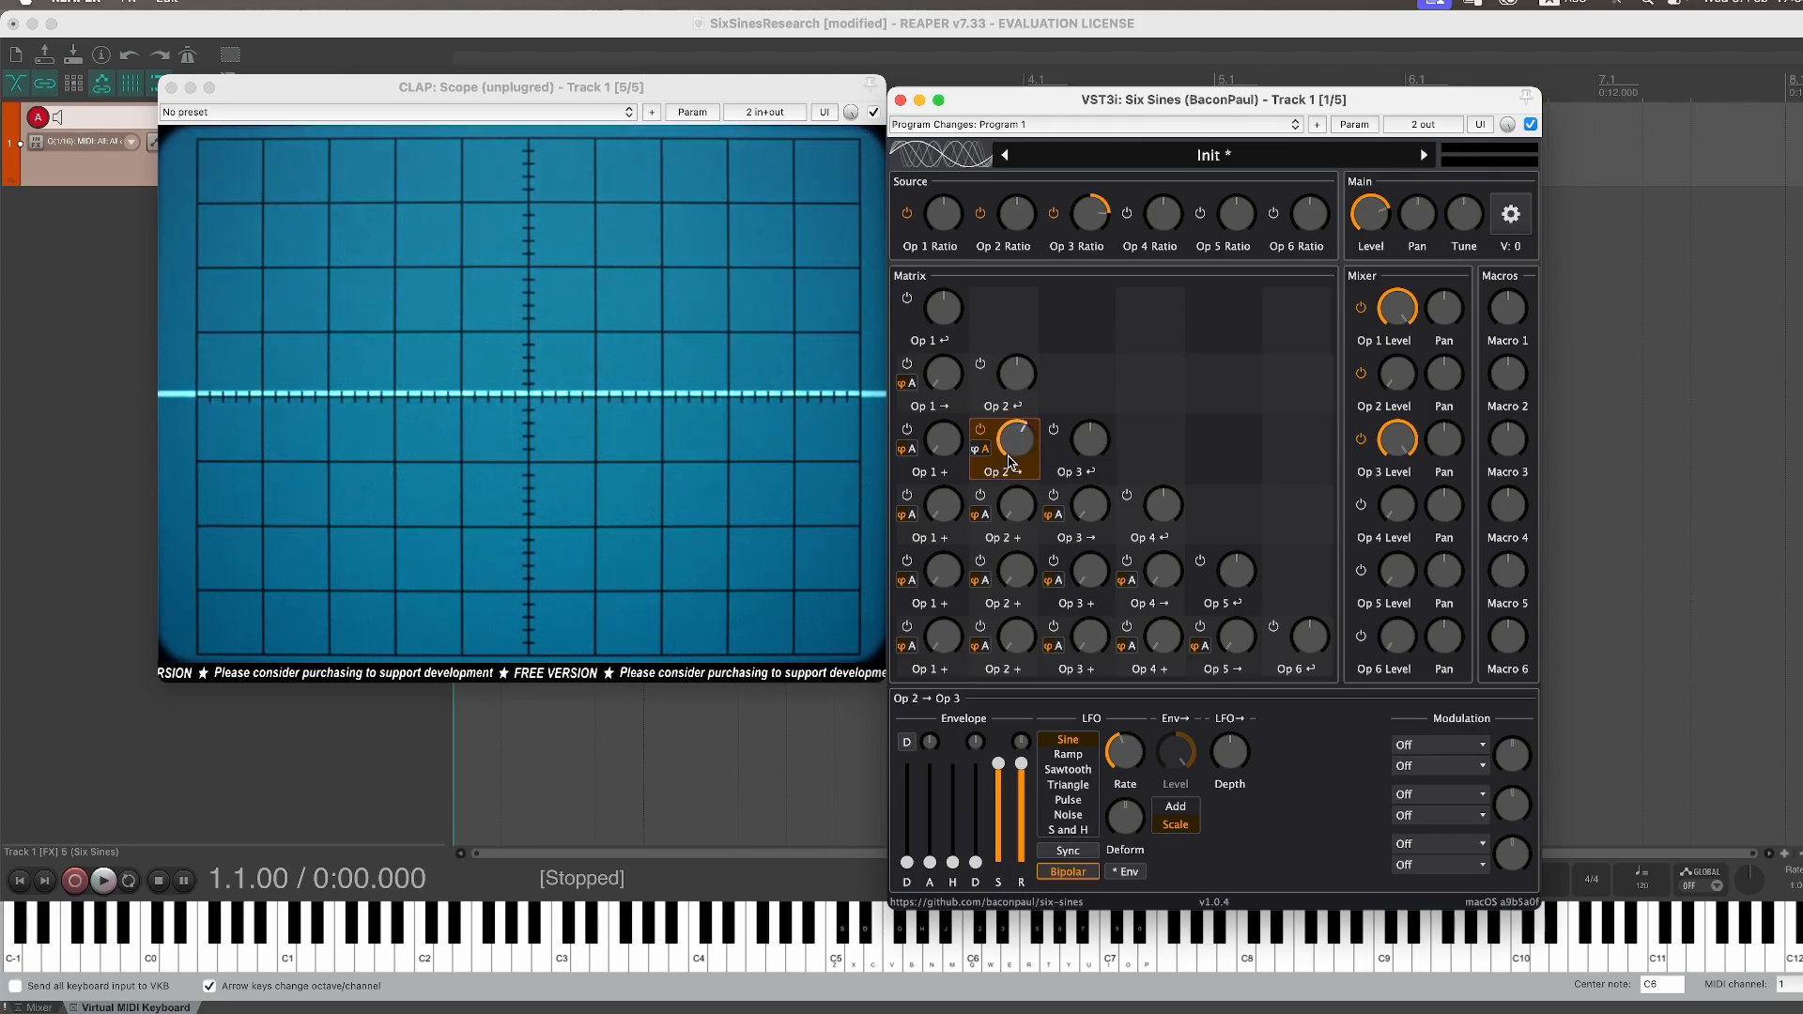
{"action": "left_click_drag", "start_coordinate": [1023, 447], "coordinate": [1064, 285]}
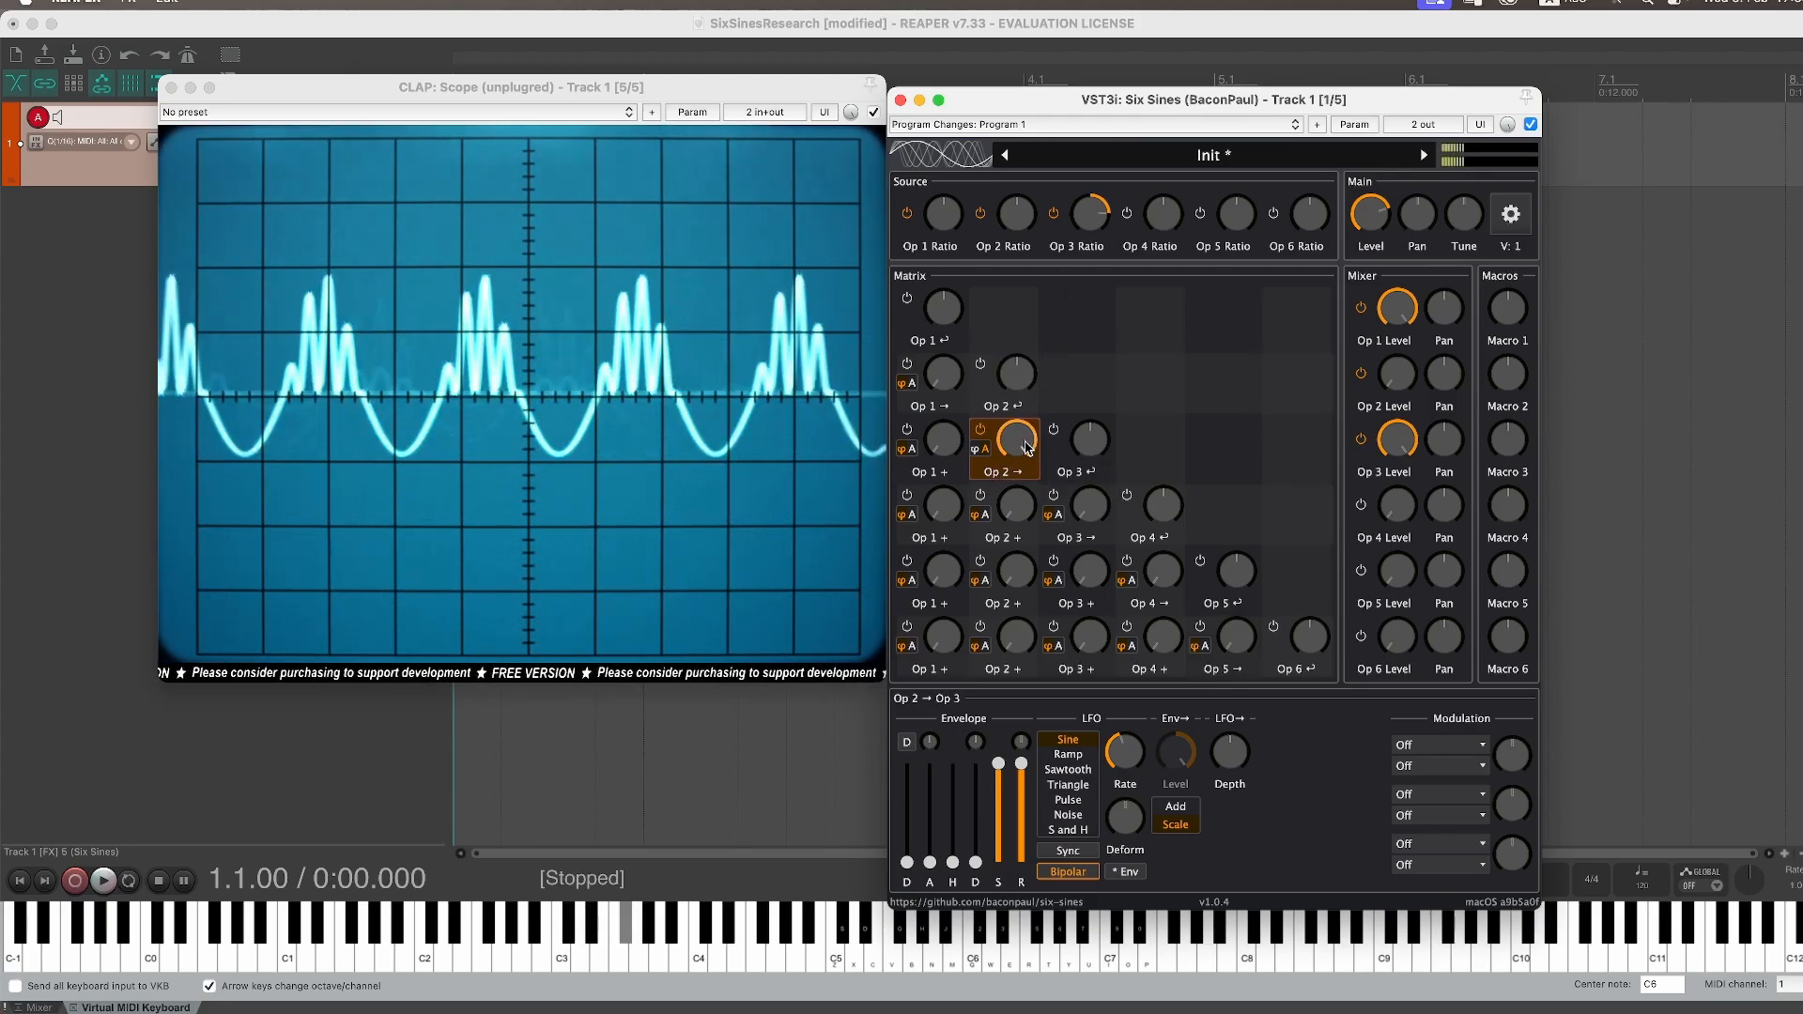
{"action": "left_click_drag", "start_coordinate": [1025, 449], "coordinate": [1031, 386]}
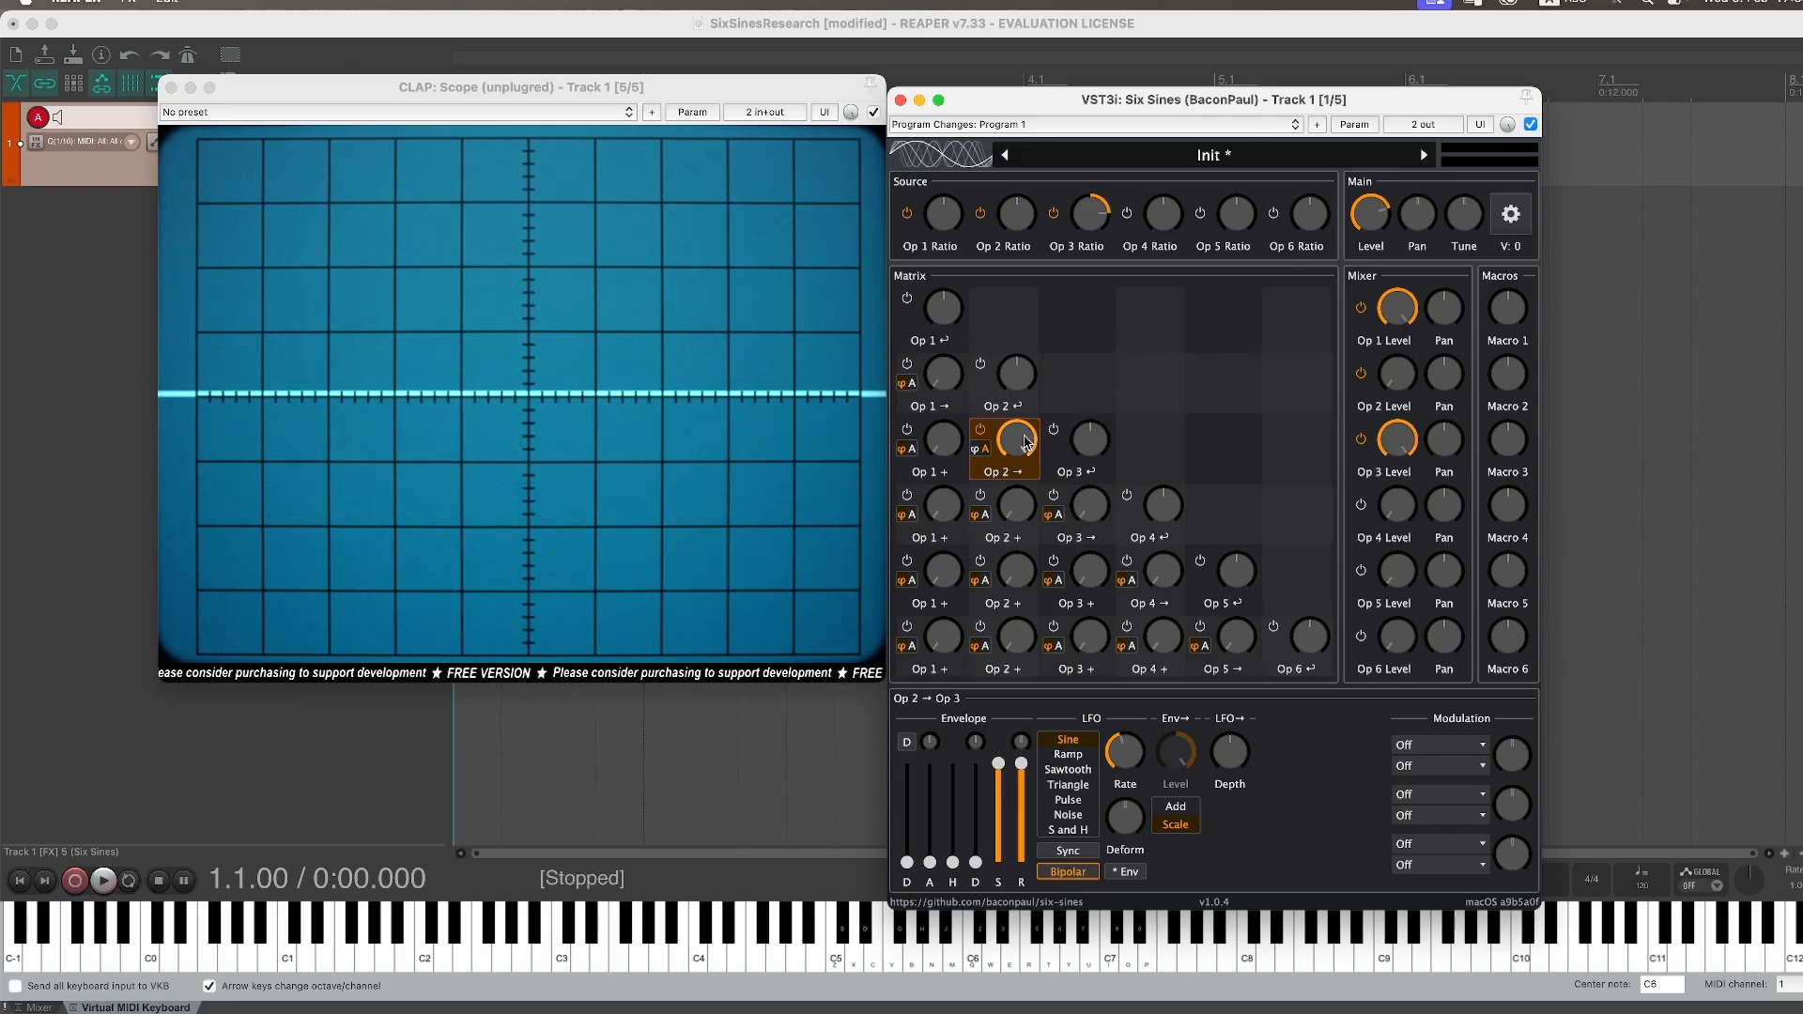
Step: Readjust Operator 3's mixer level down and back up
{"action": "left_click", "coordinate": [1024, 218]}
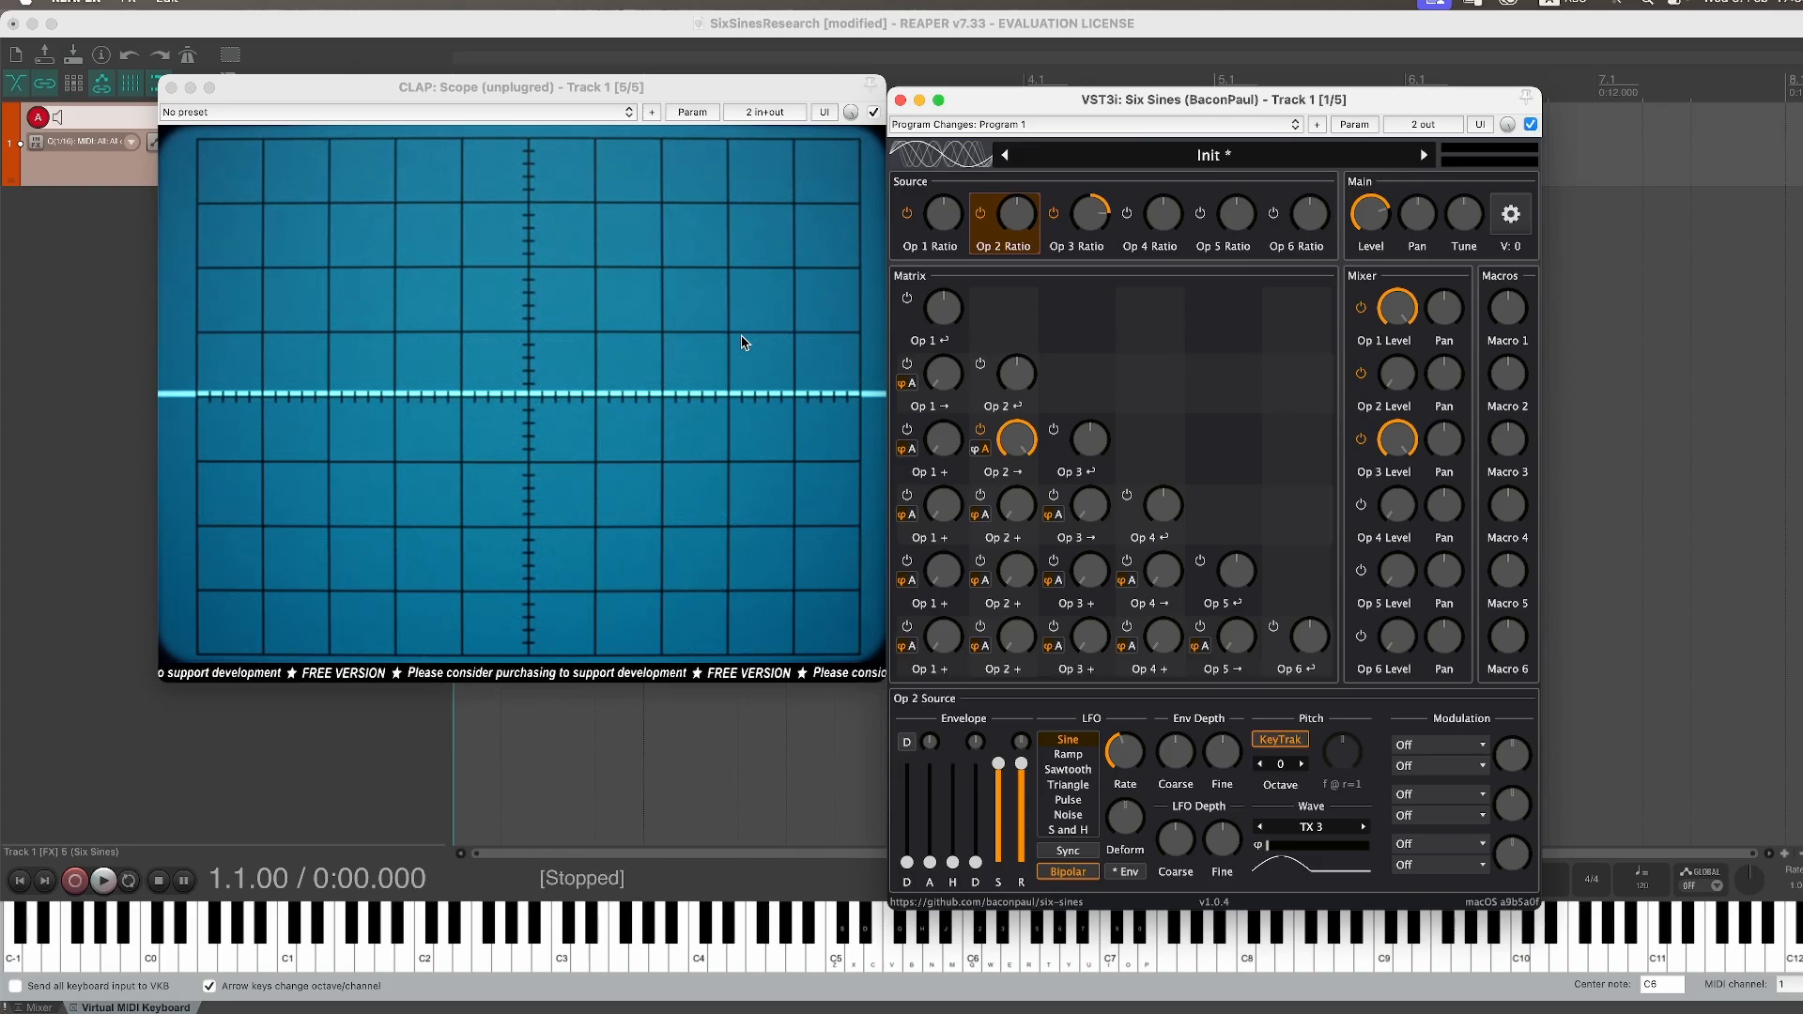
{"action": "left_click_drag", "start_coordinate": [1397, 440], "coordinate": [1430, 465]}
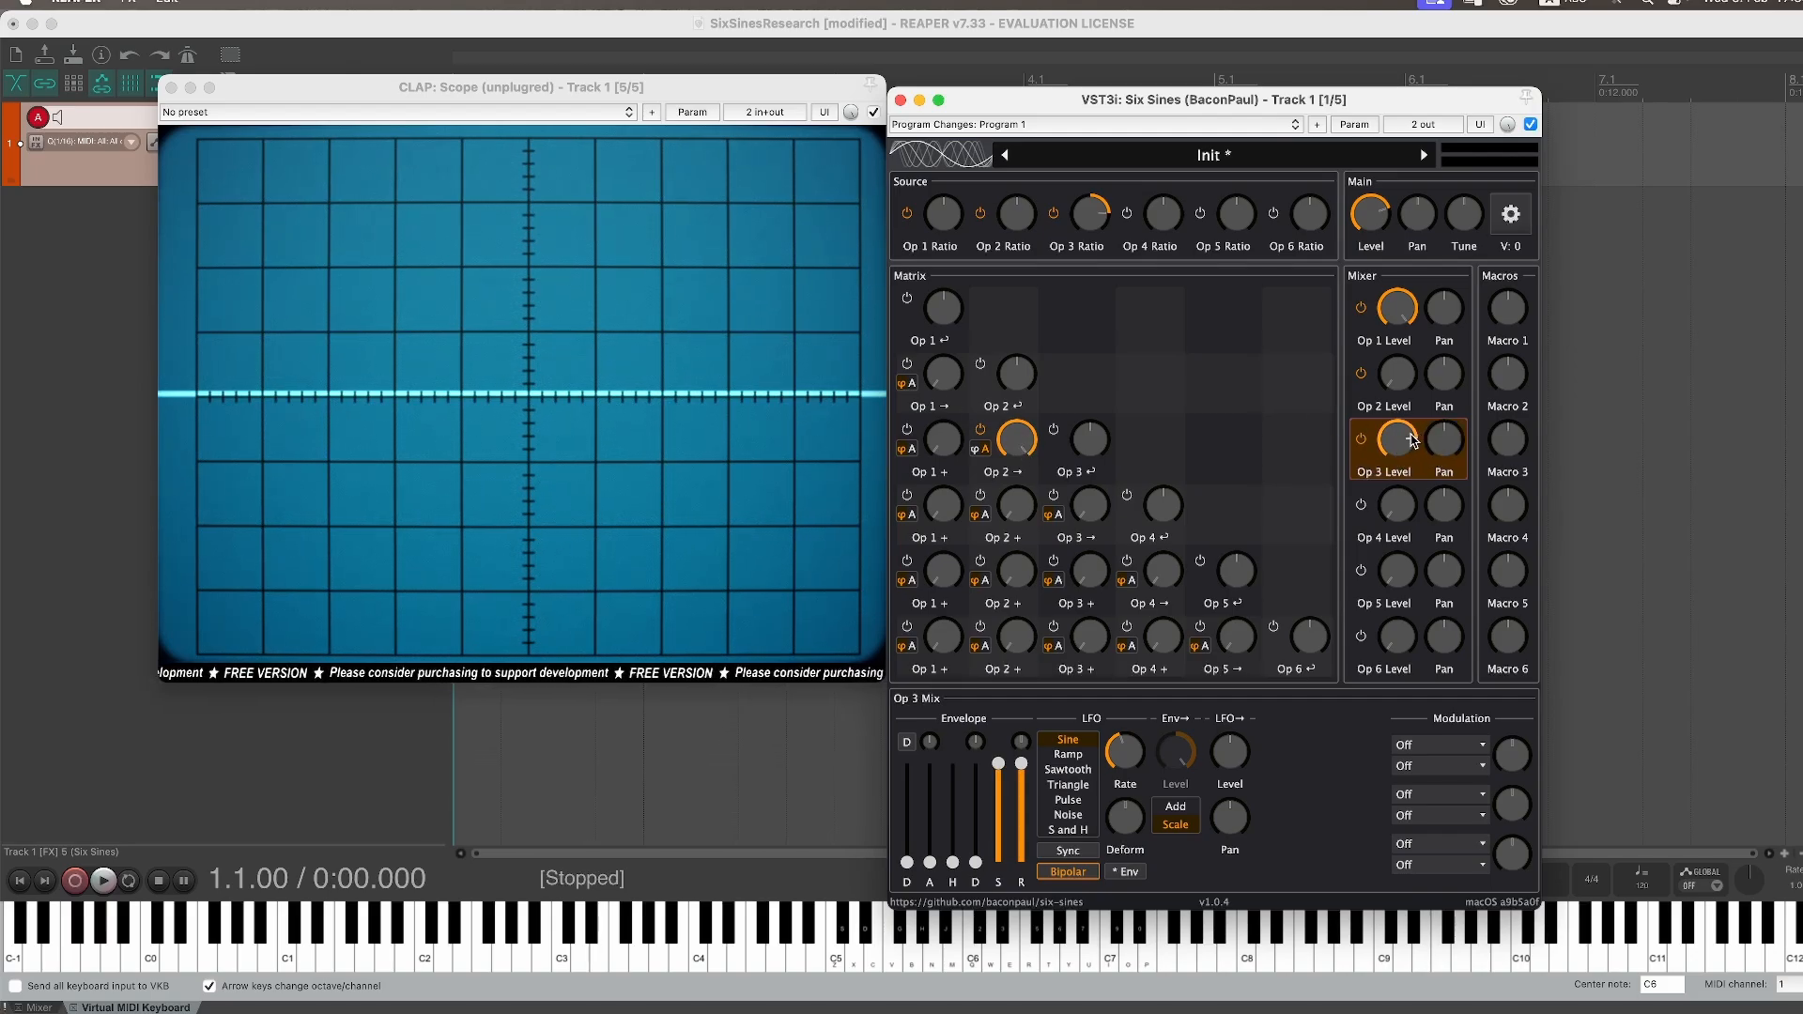
{"action": "left_click_drag", "start_coordinate": [1402, 452], "coordinate": [1402, 397]}
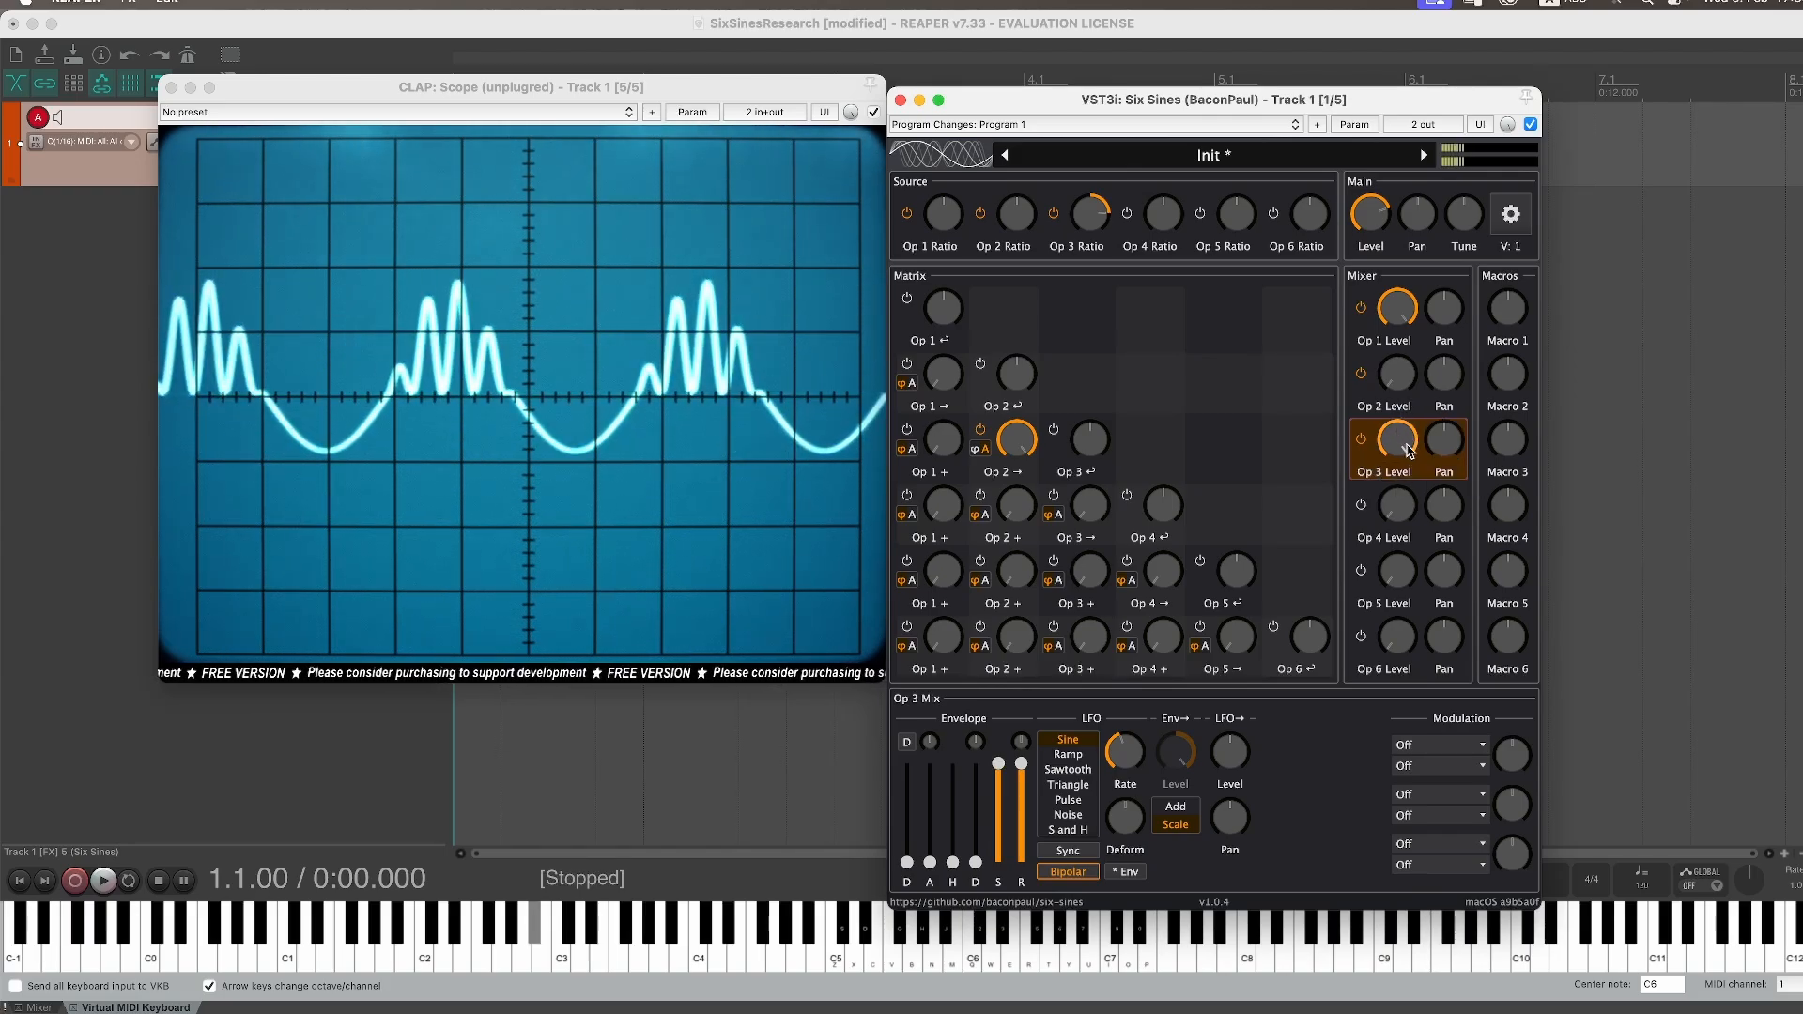
Step: Step Operator 2's source wave through TX 4, TX 3, TX 5 and TX 6
{"action": "left_click", "coordinate": [1016, 214]}
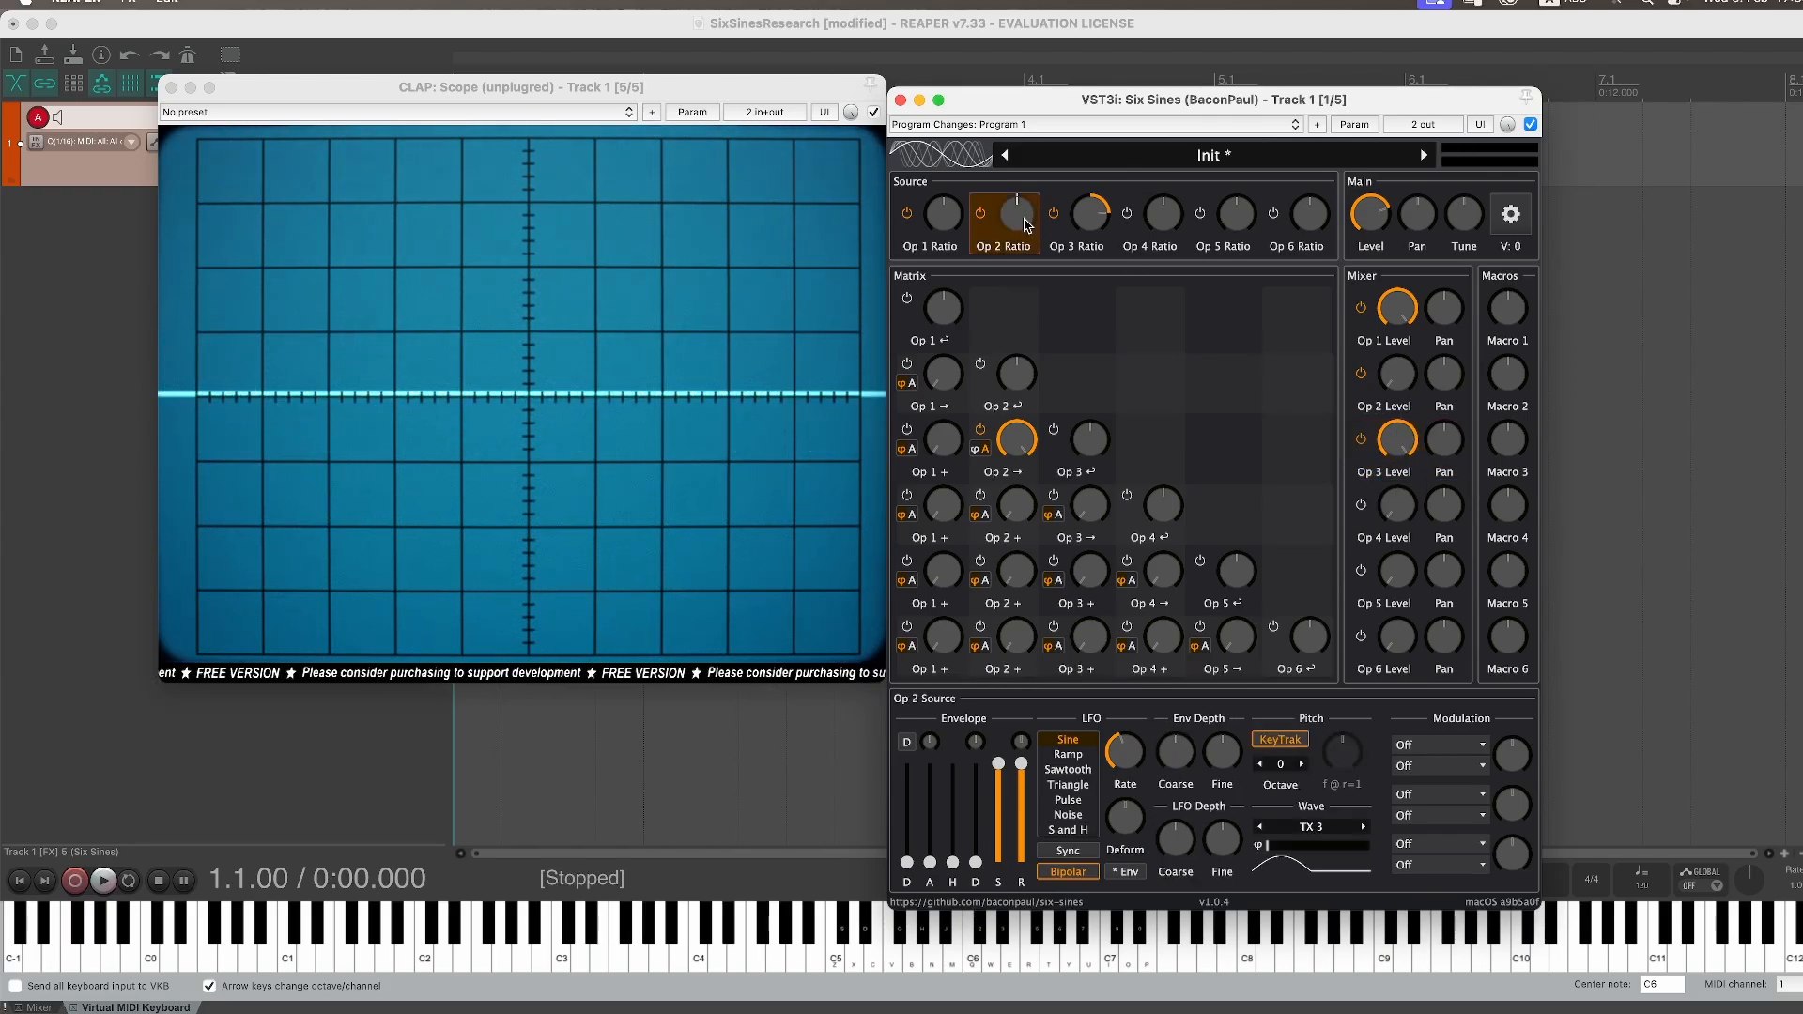
{"action": "left_click", "coordinate": [1366, 829]}
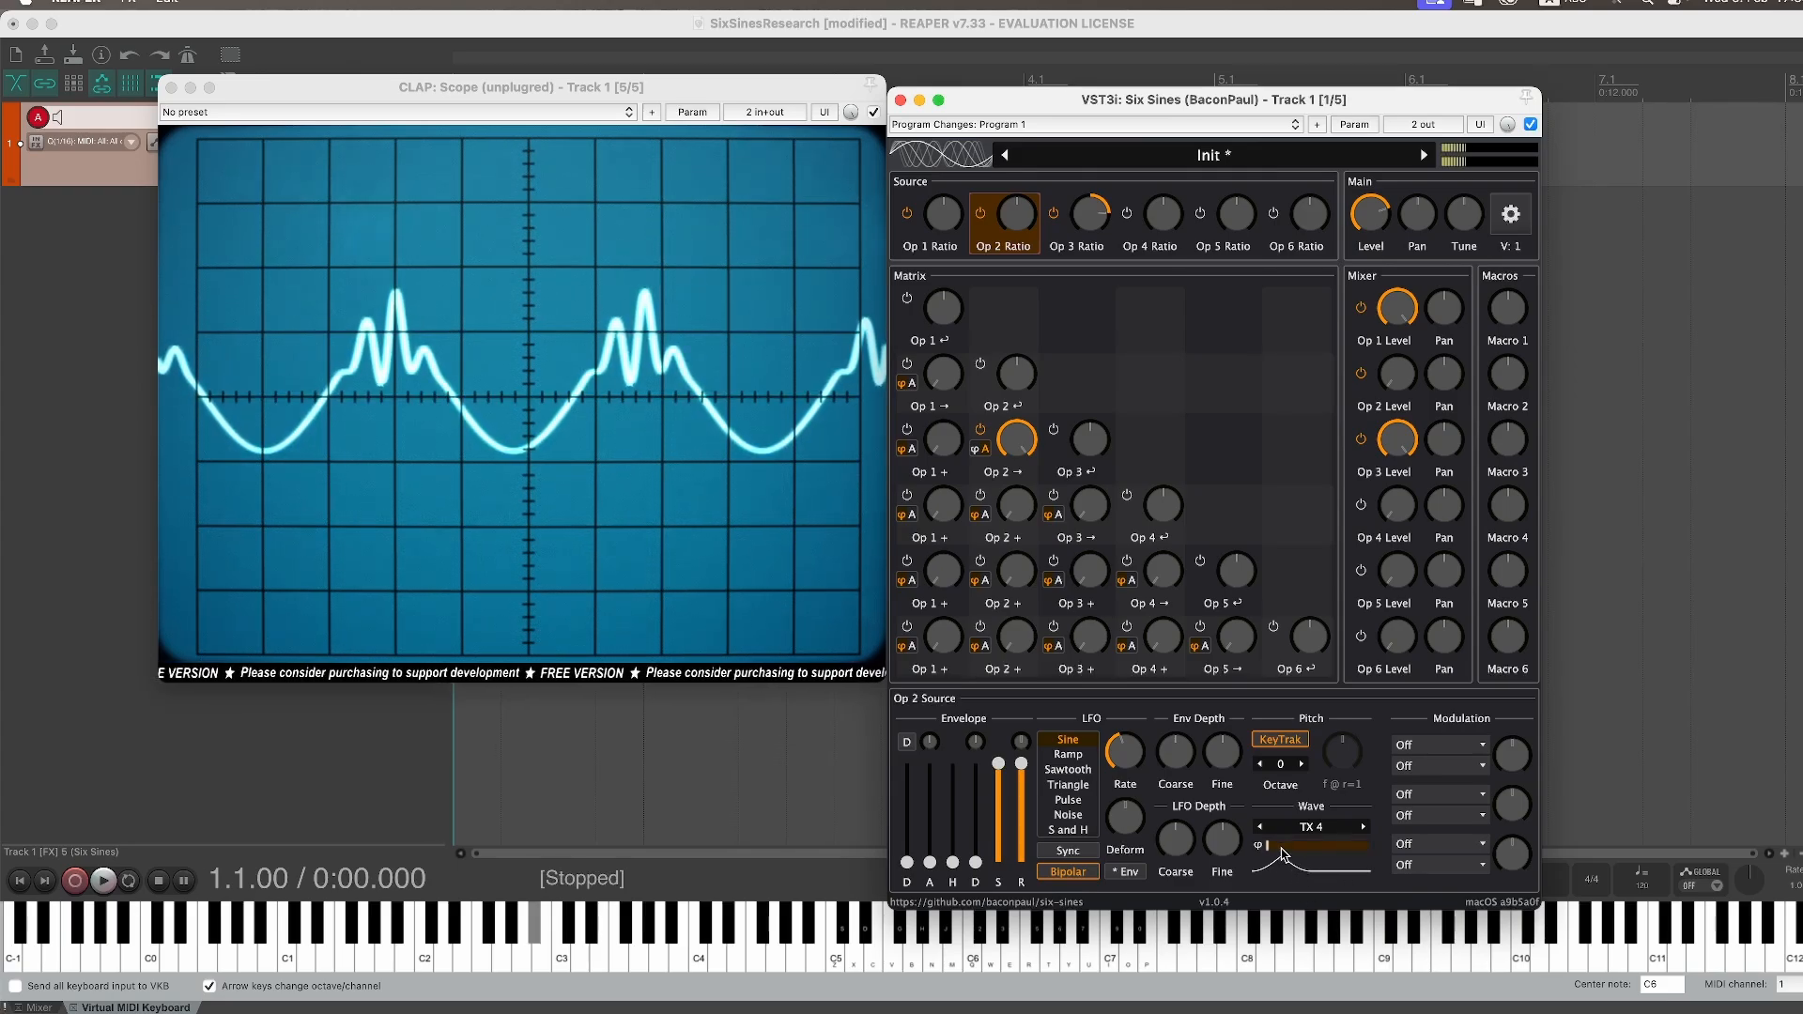
{"action": "left_click", "coordinate": [1259, 827]}
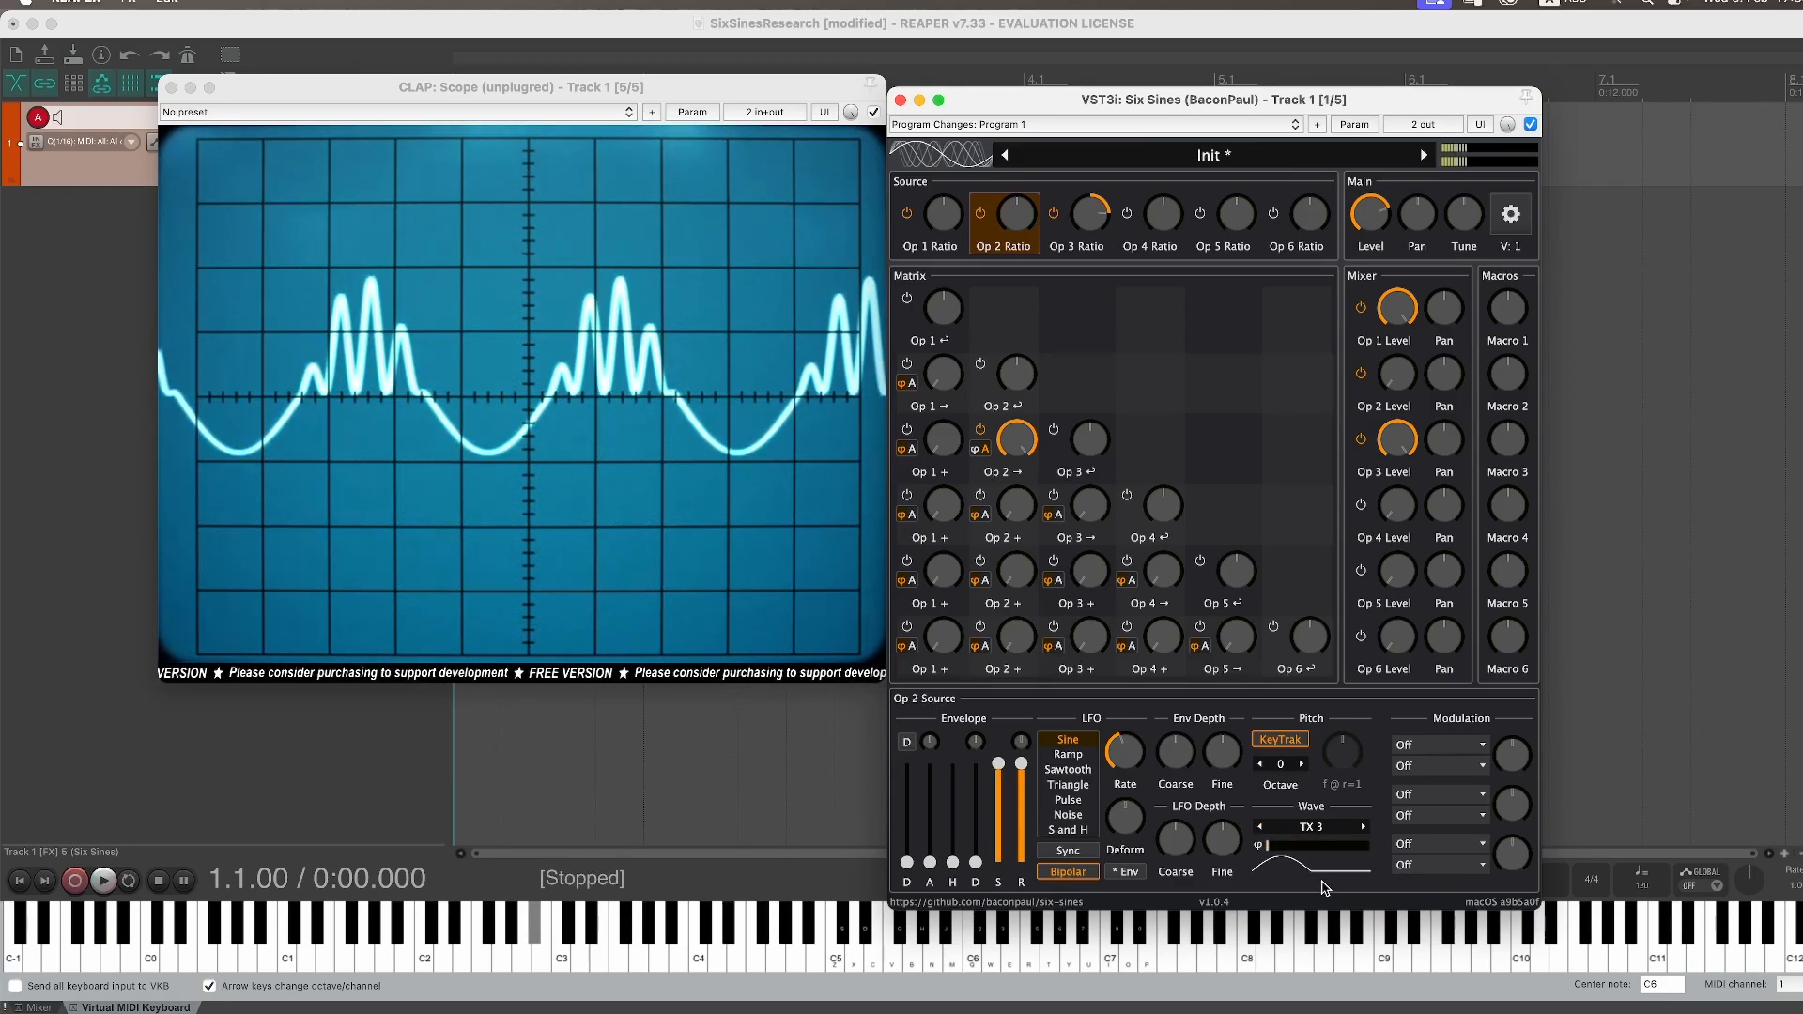
{"action": "left_click", "coordinate": [1363, 826]}
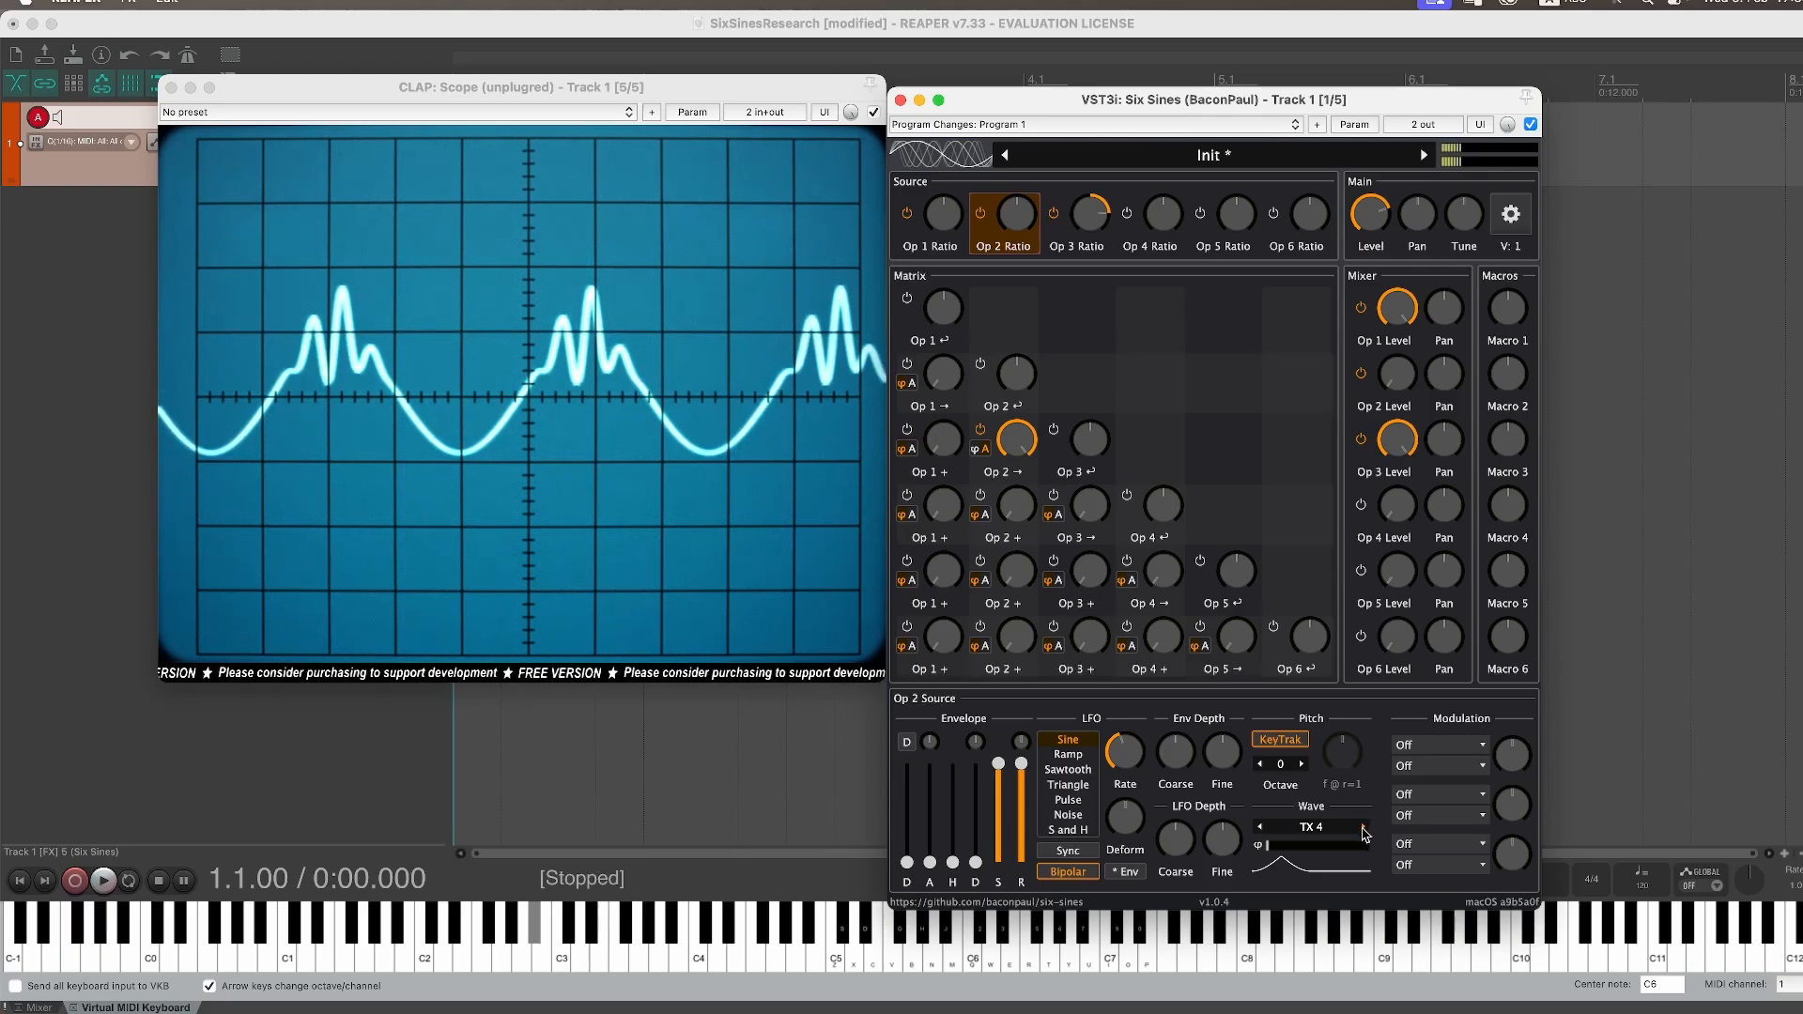
{"action": "left_click", "coordinate": [1364, 831]}
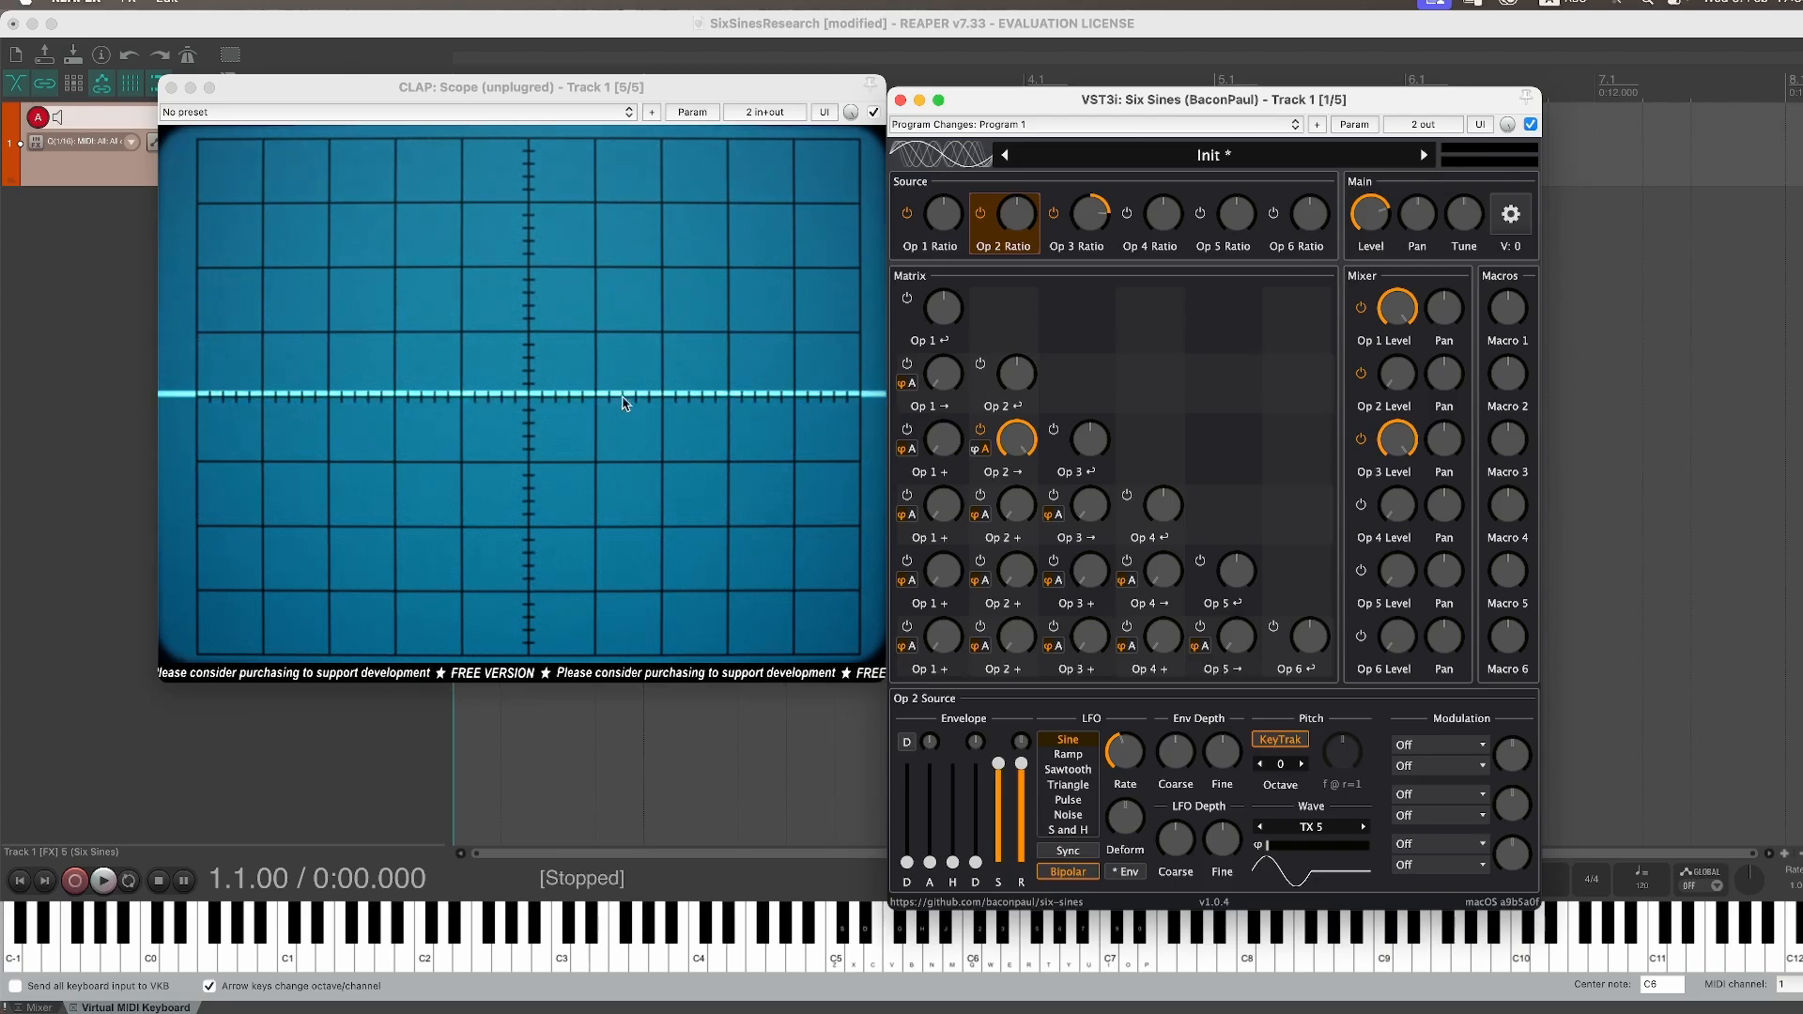
{"action": "left_click", "coordinate": [1365, 827]}
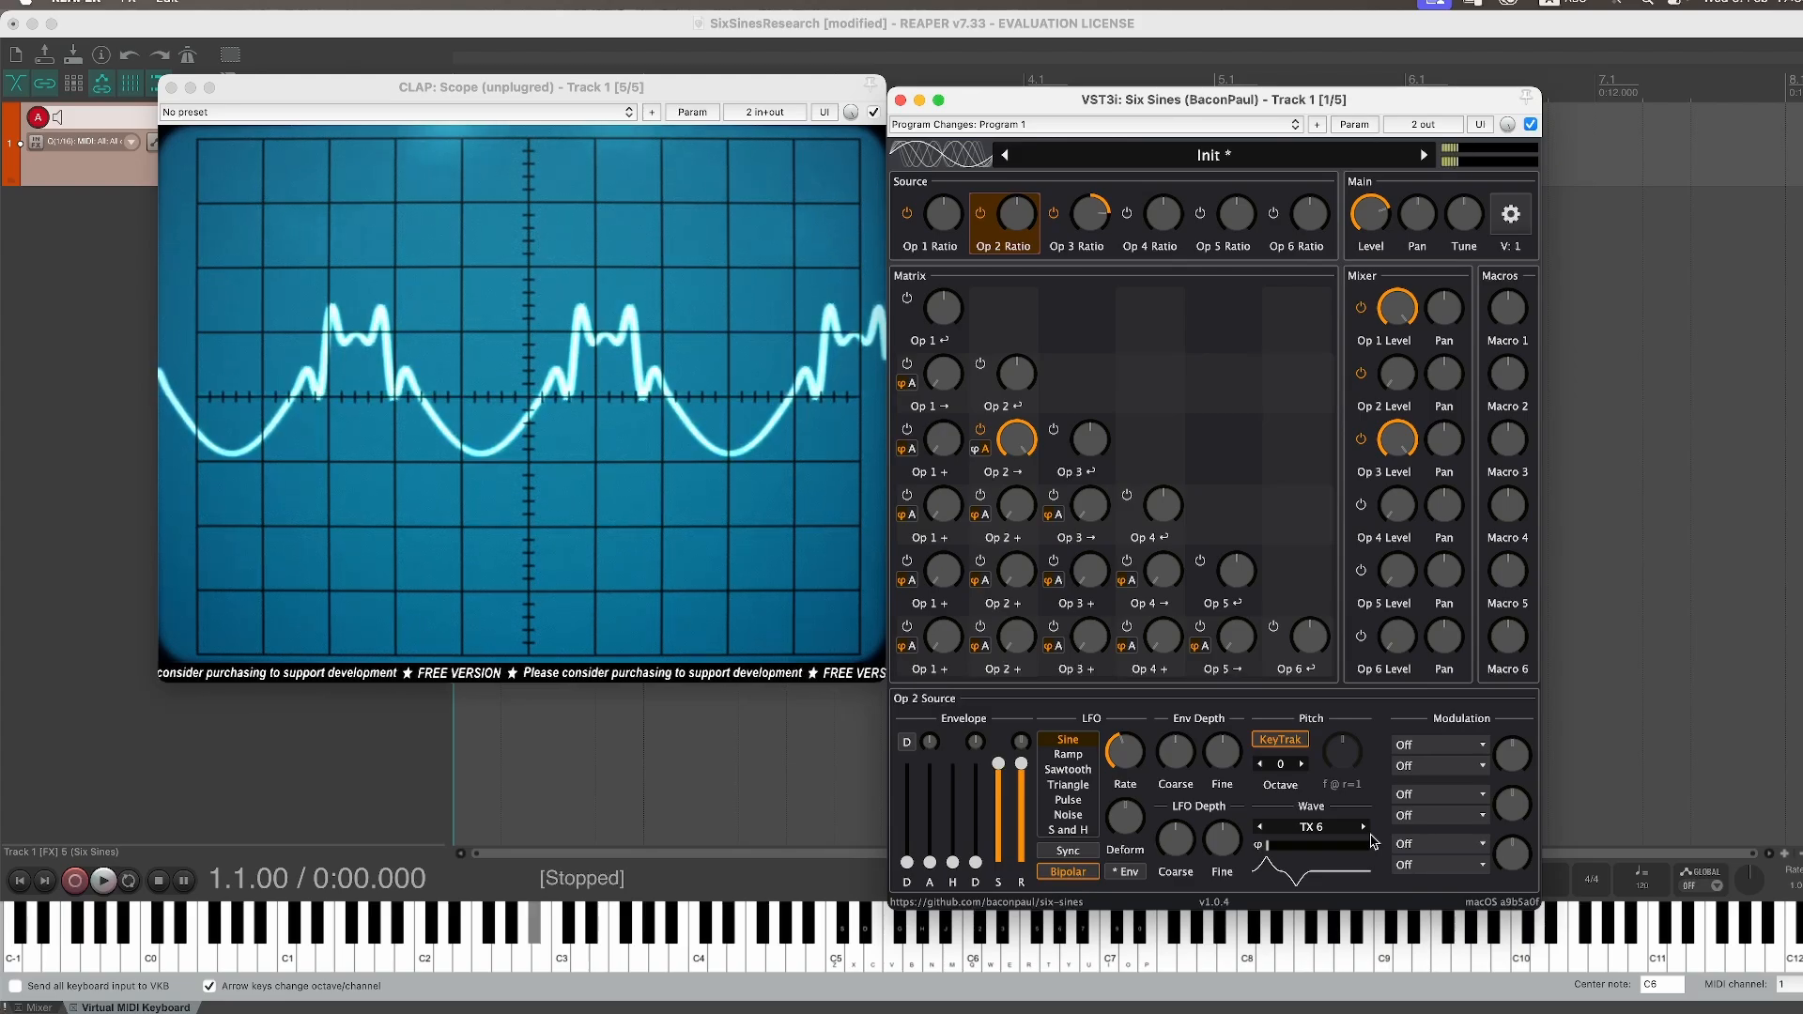
Step: Set Operator 2's source wave back to TX 3 and its phase to about 50%
{"action": "mouse_move", "coordinate": [1399, 441]}
{"action": "left_mouse_down"}
{"action": "mouse_move", "coordinate": [1397, 526]}
{"action": "mouse_move", "coordinate": [1399, 433]}
{"action": "left_mouse_up"}
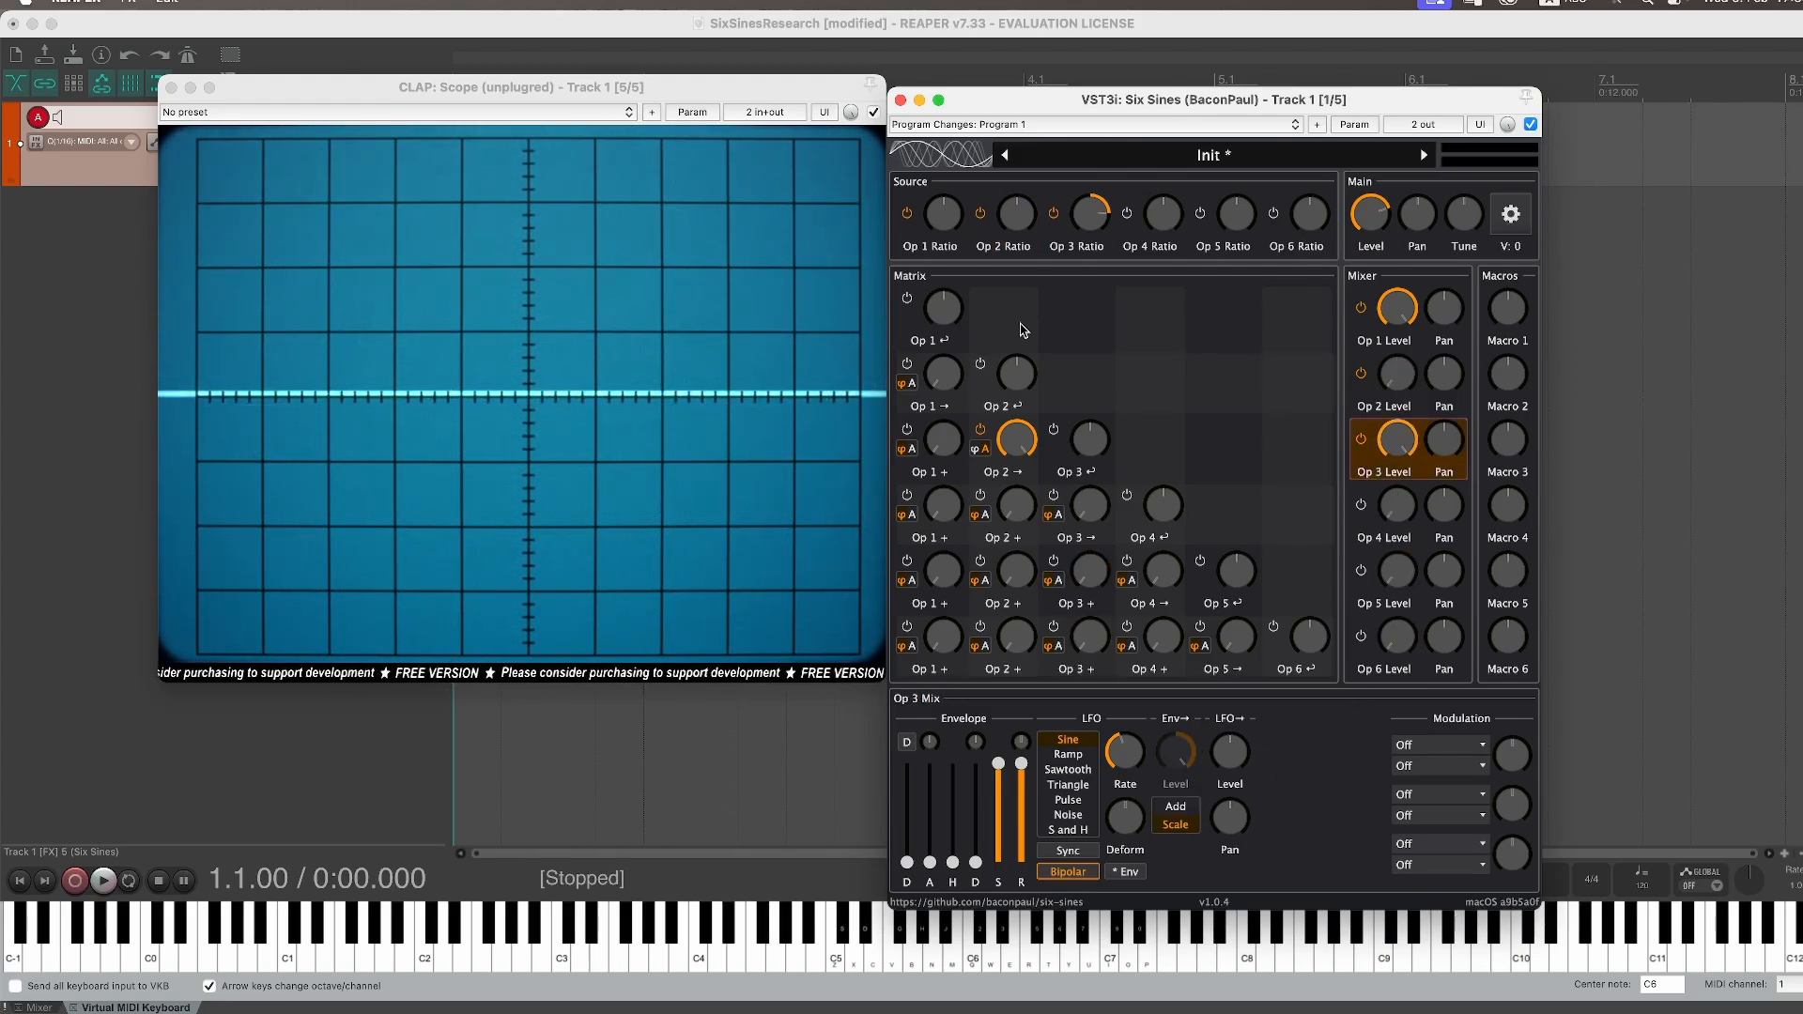
{"action": "left_click", "coordinate": [1014, 214]}
{"action": "left_click", "coordinate": [1259, 828]}
{"action": "left_click", "coordinate": [1259, 827]}
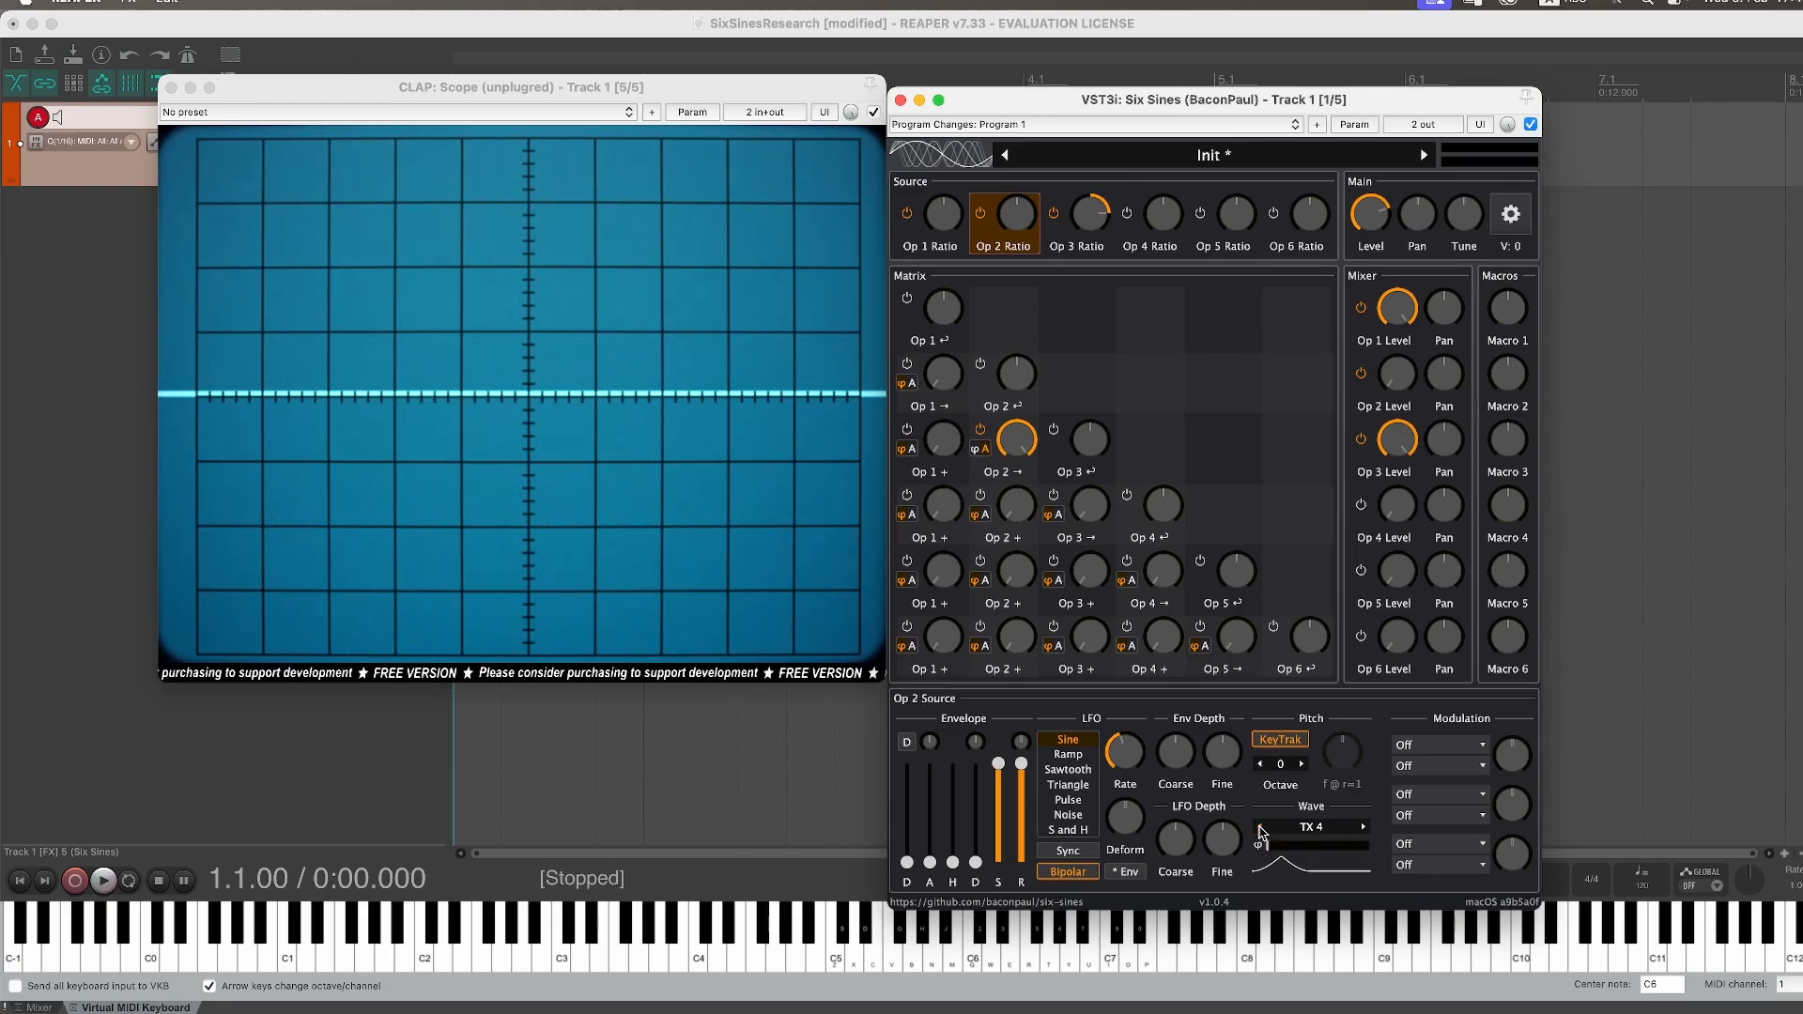
{"action": "left_click", "coordinate": [1260, 827]}
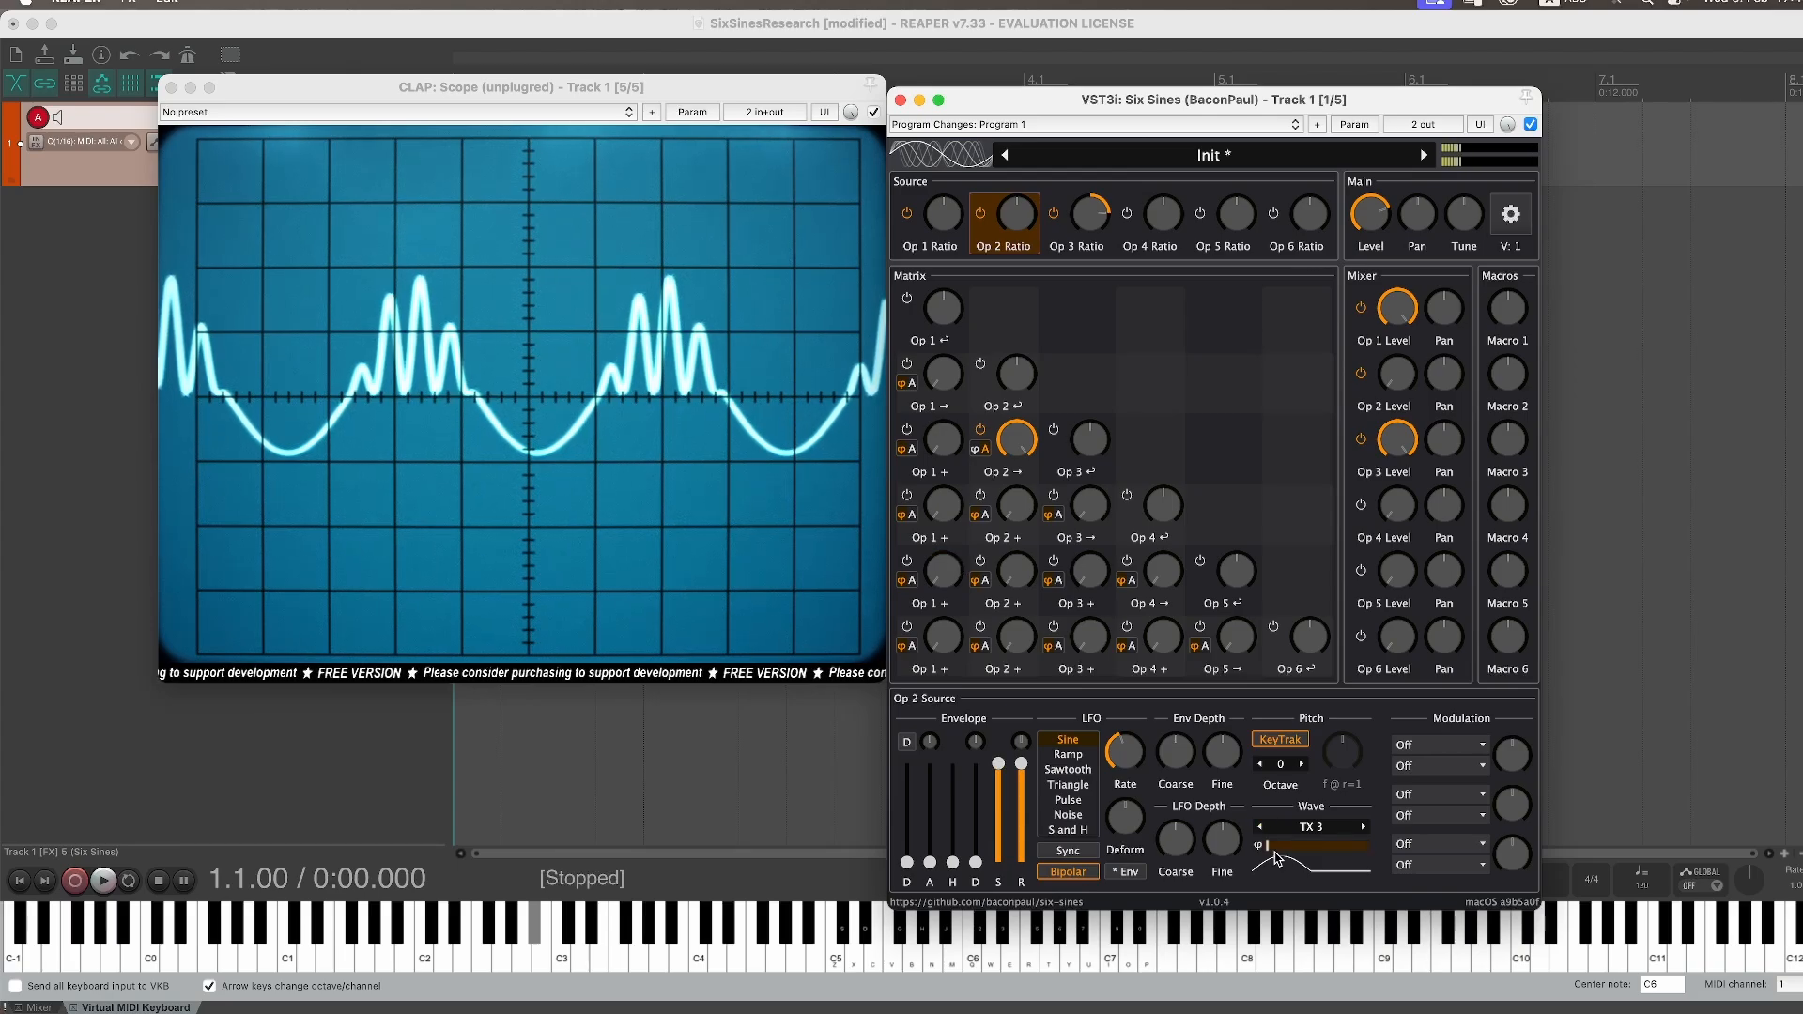
{"action": "left_click_drag", "start_coordinate": [1280, 850], "coordinate": [1331, 848]}
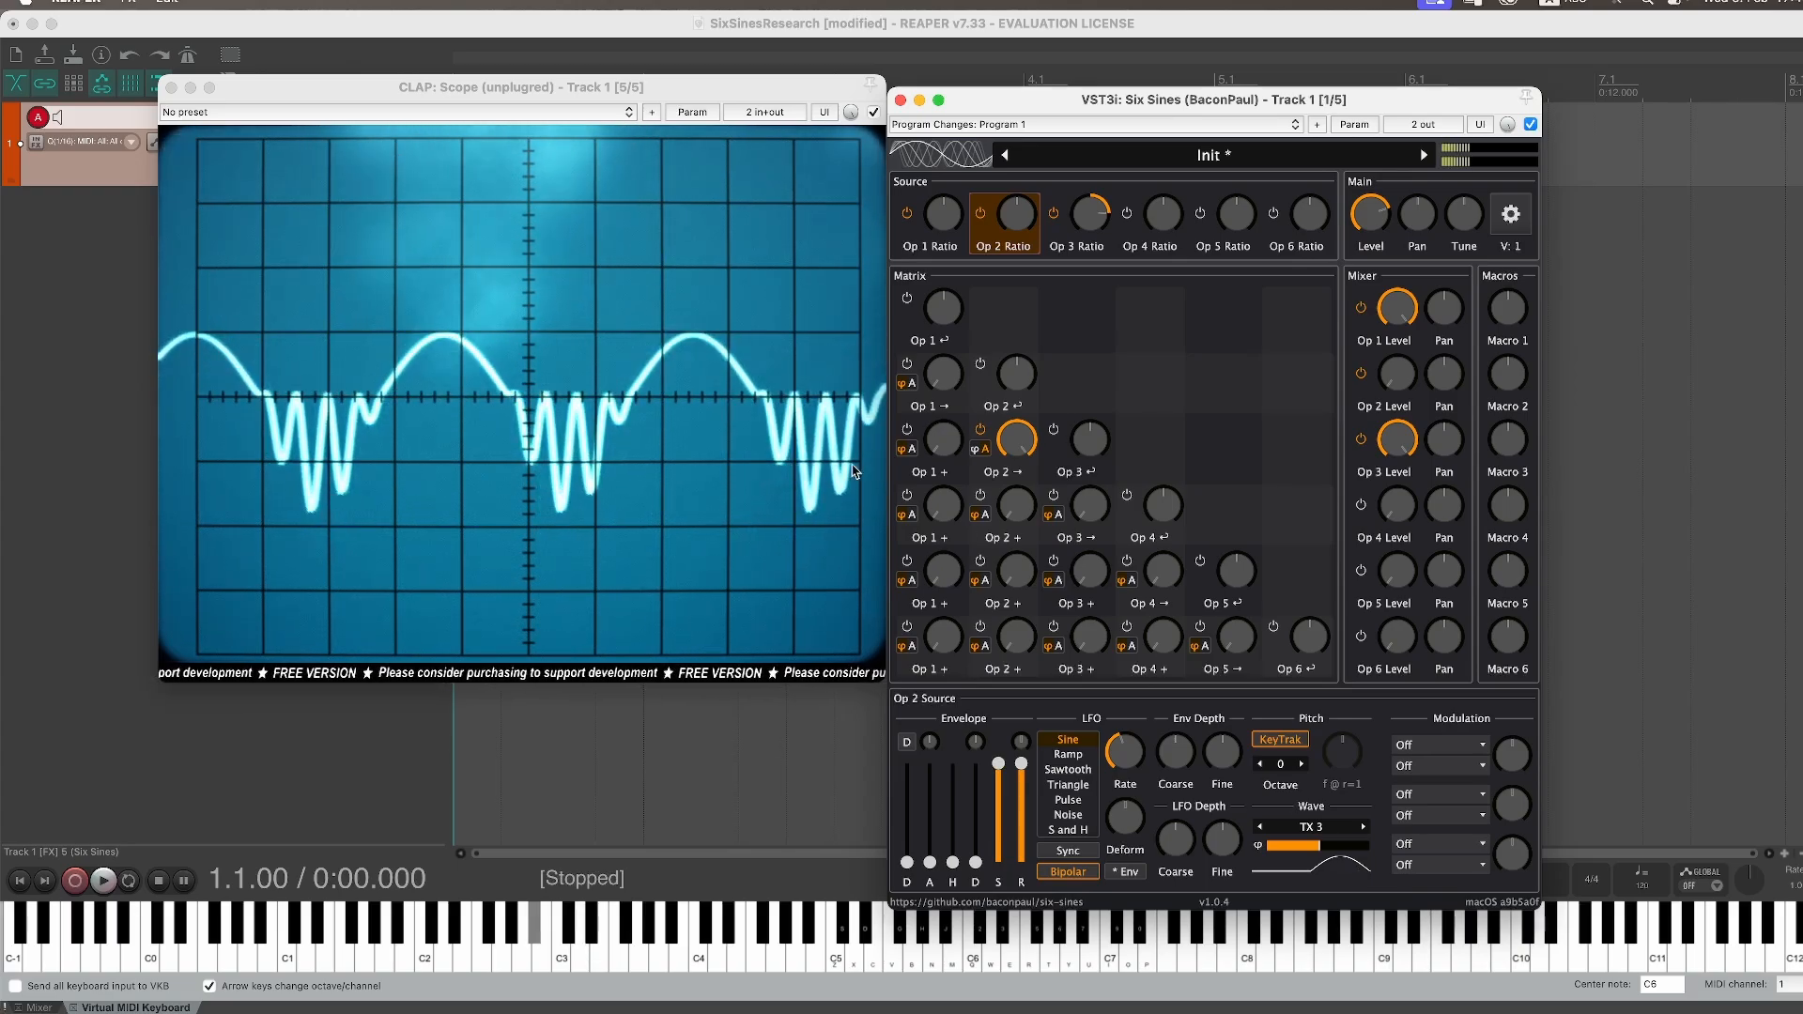
Step: Reset Operator 2's source phase to its default
{"action": "double_click", "coordinate": [1312, 848]}
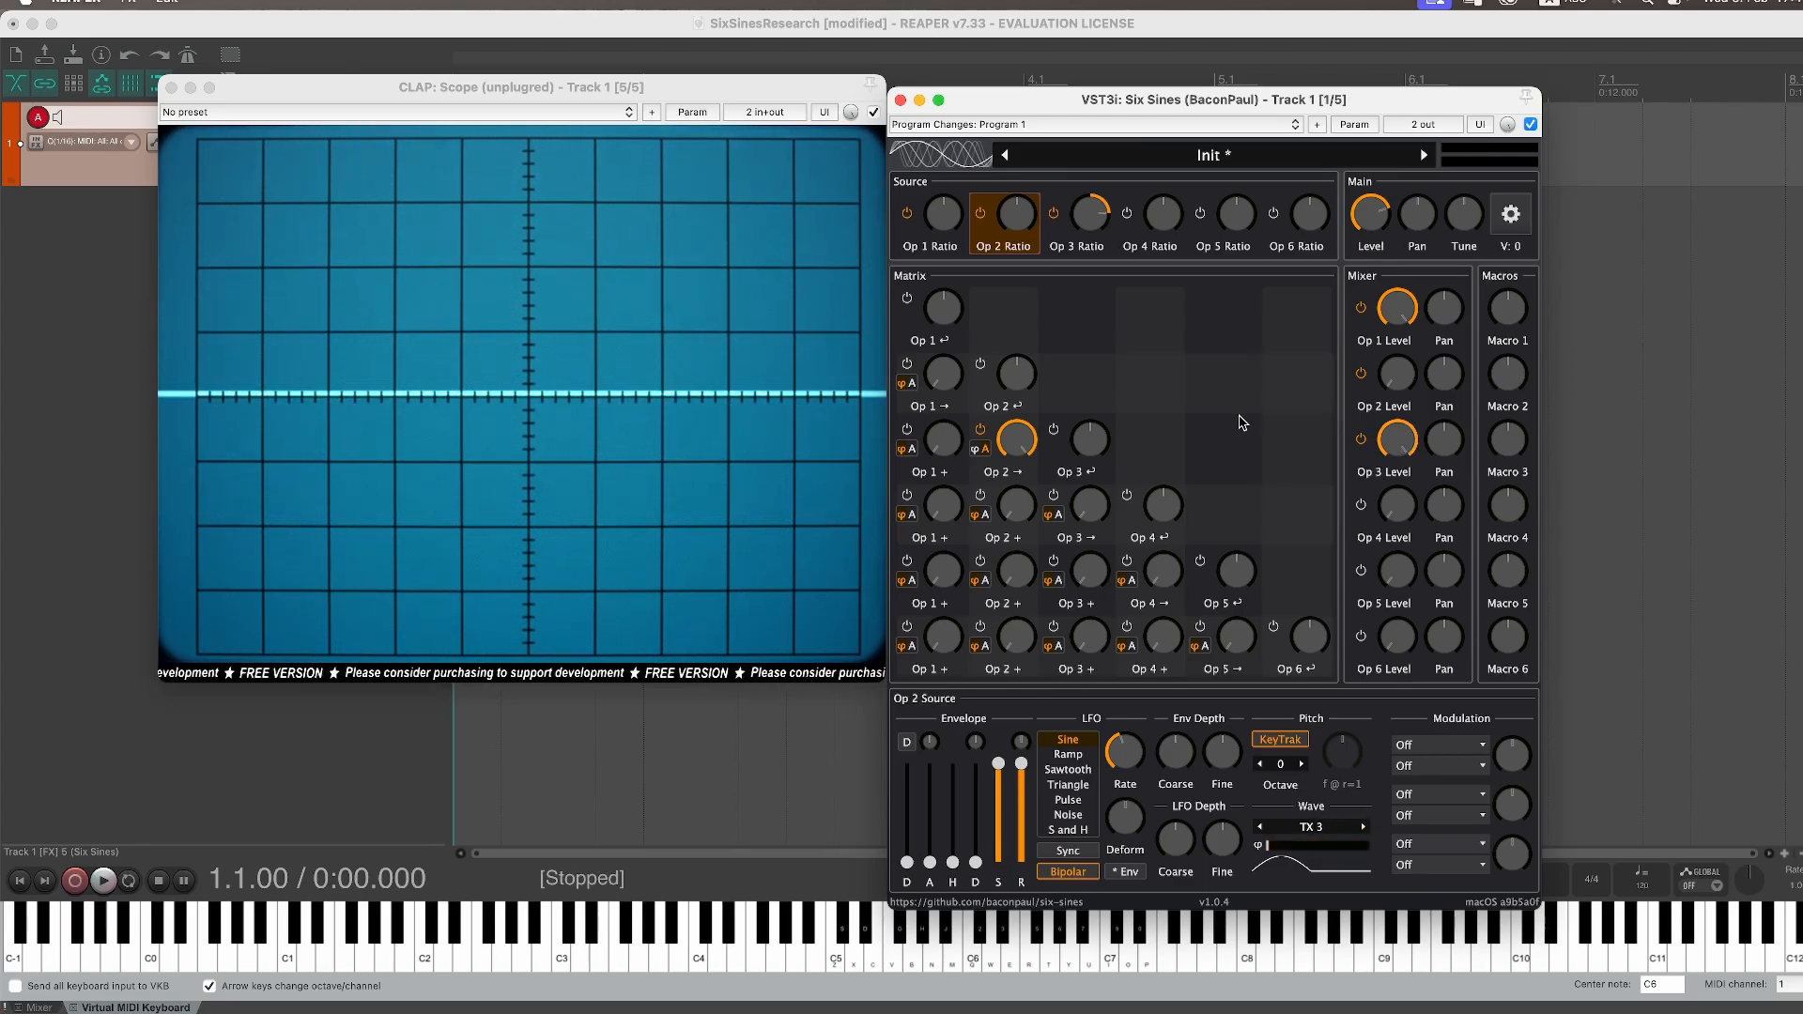
{"action": "left_click", "coordinate": [1399, 444]}
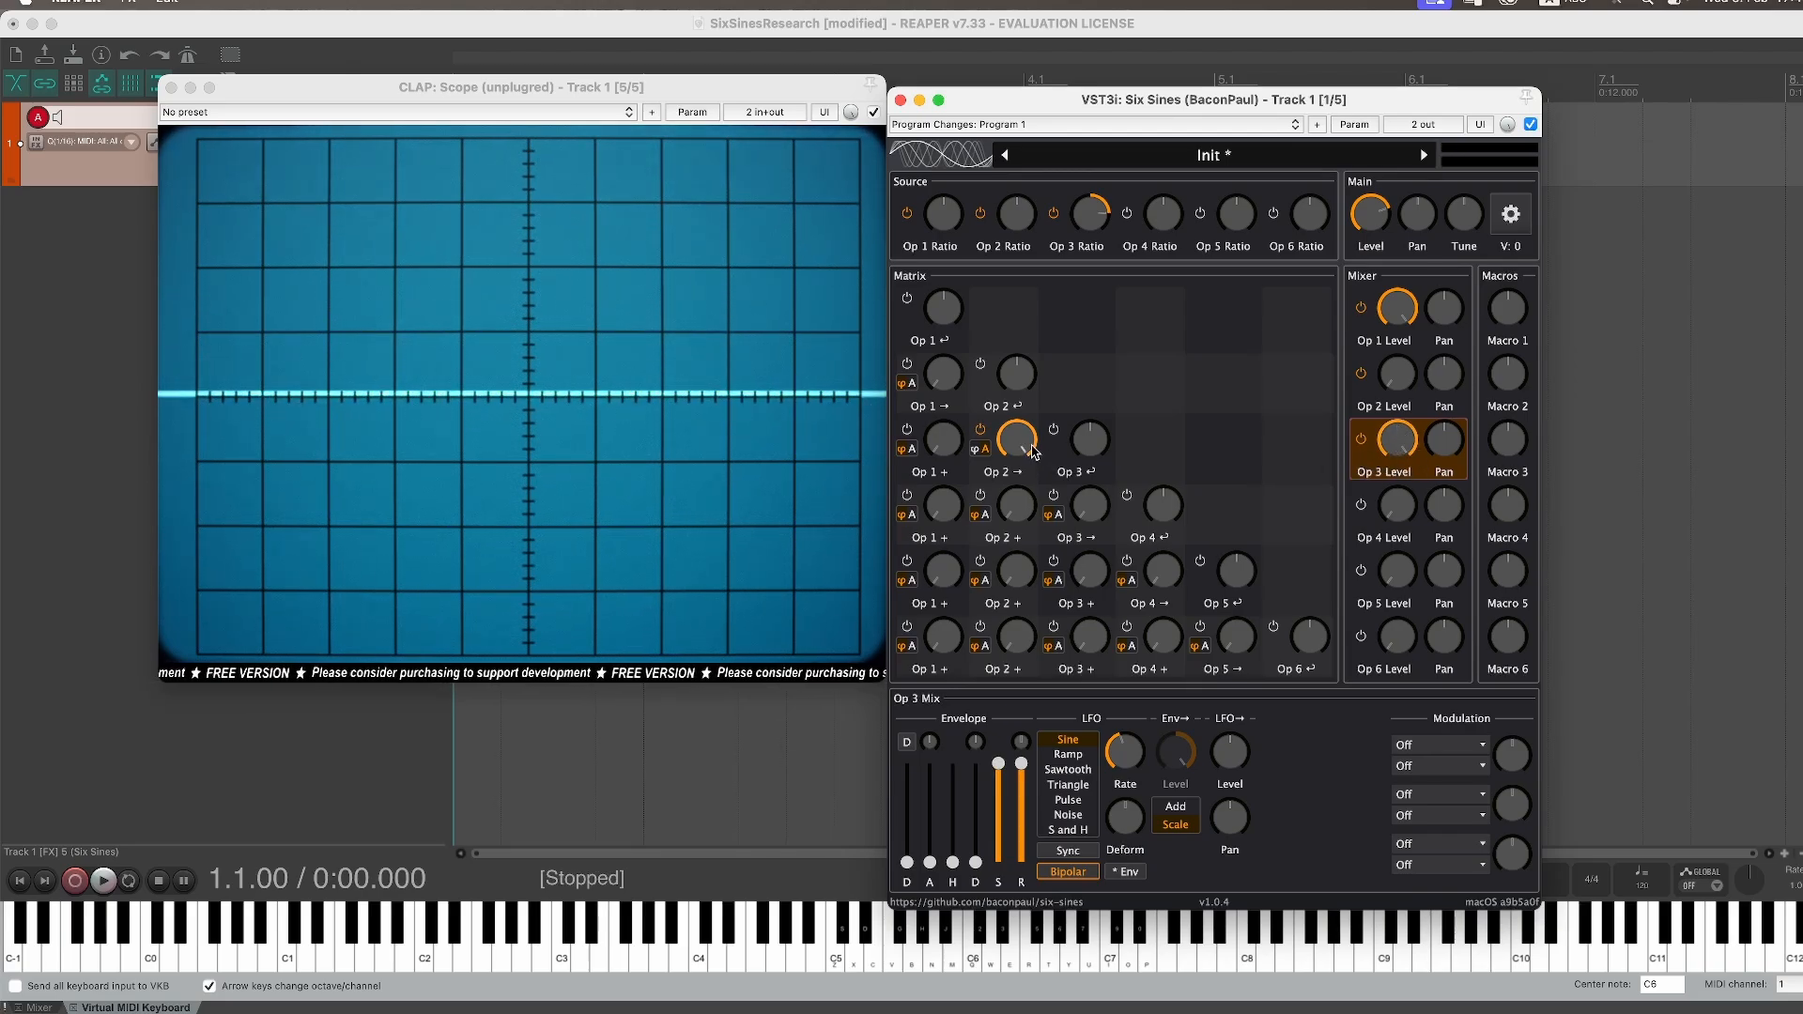
Step: Set Operator 3's ratio to 8.01
{"action": "right_click", "coordinate": [1090, 222]}
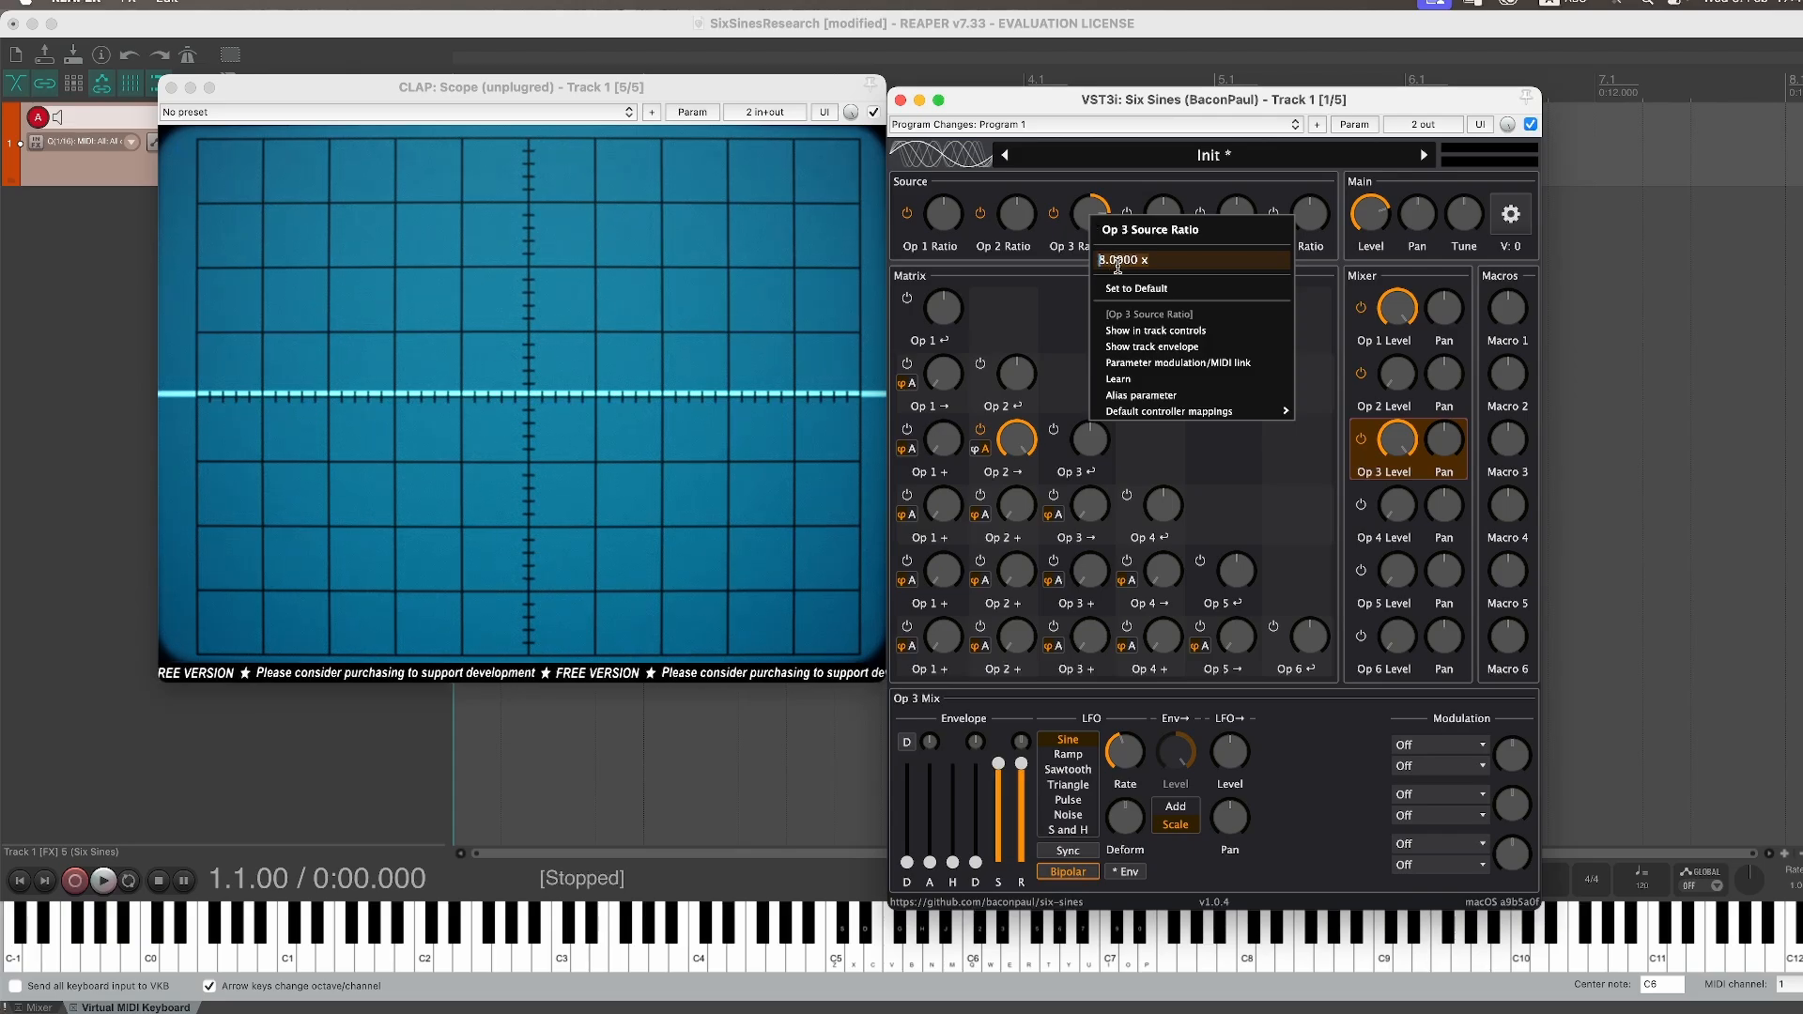
{"action": "left_click_drag", "start_coordinate": [1117, 259], "coordinate": [1168, 260]}
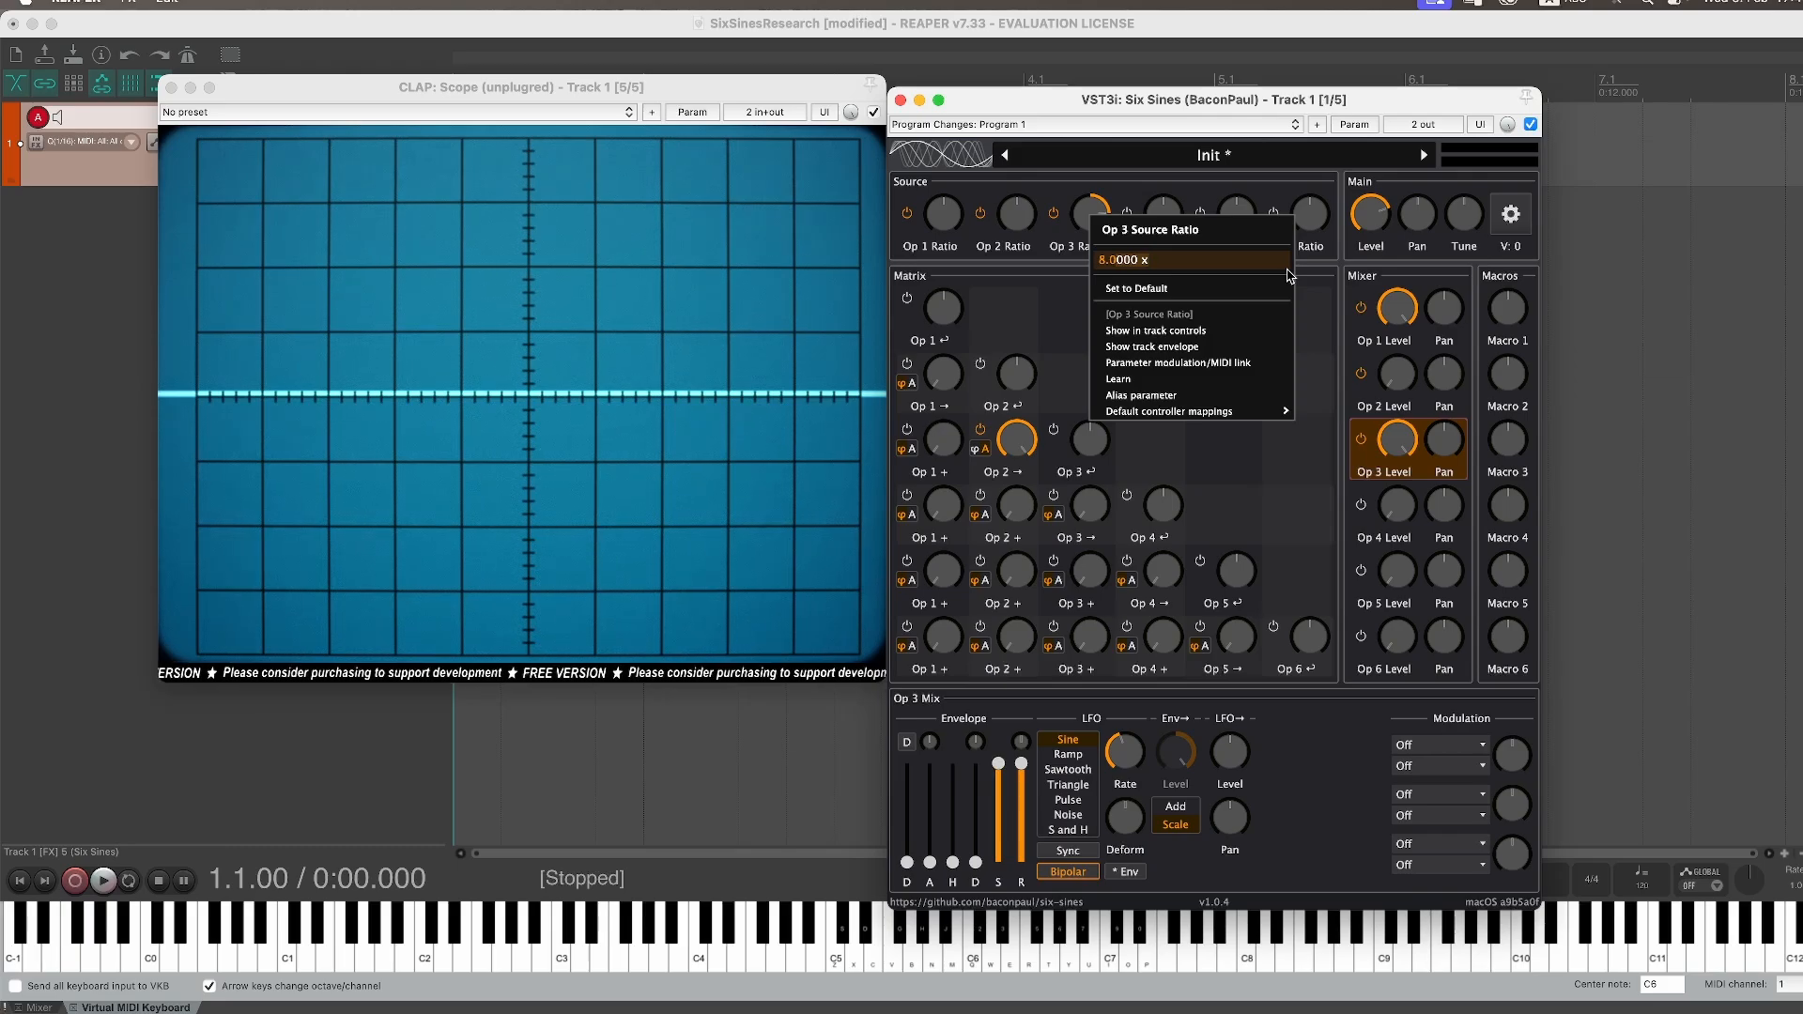
{"action": "type", "text": "1"}
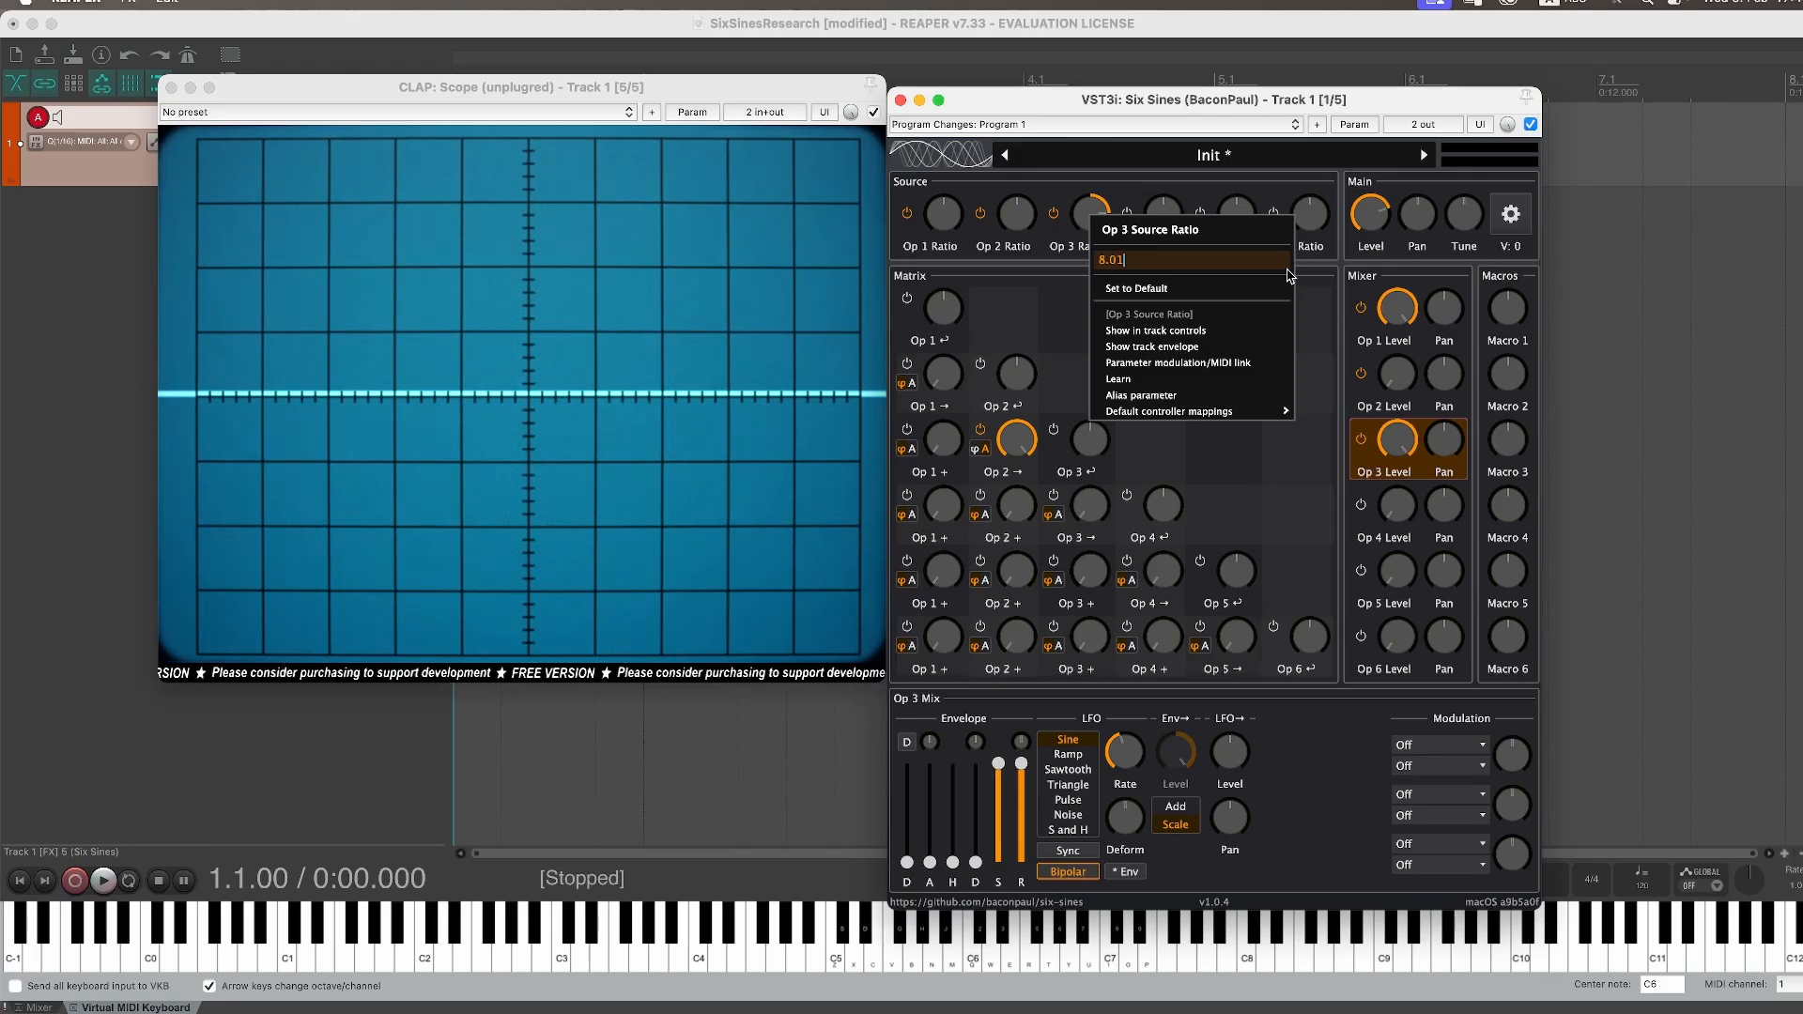
{"action": "key", "text": "Return"}
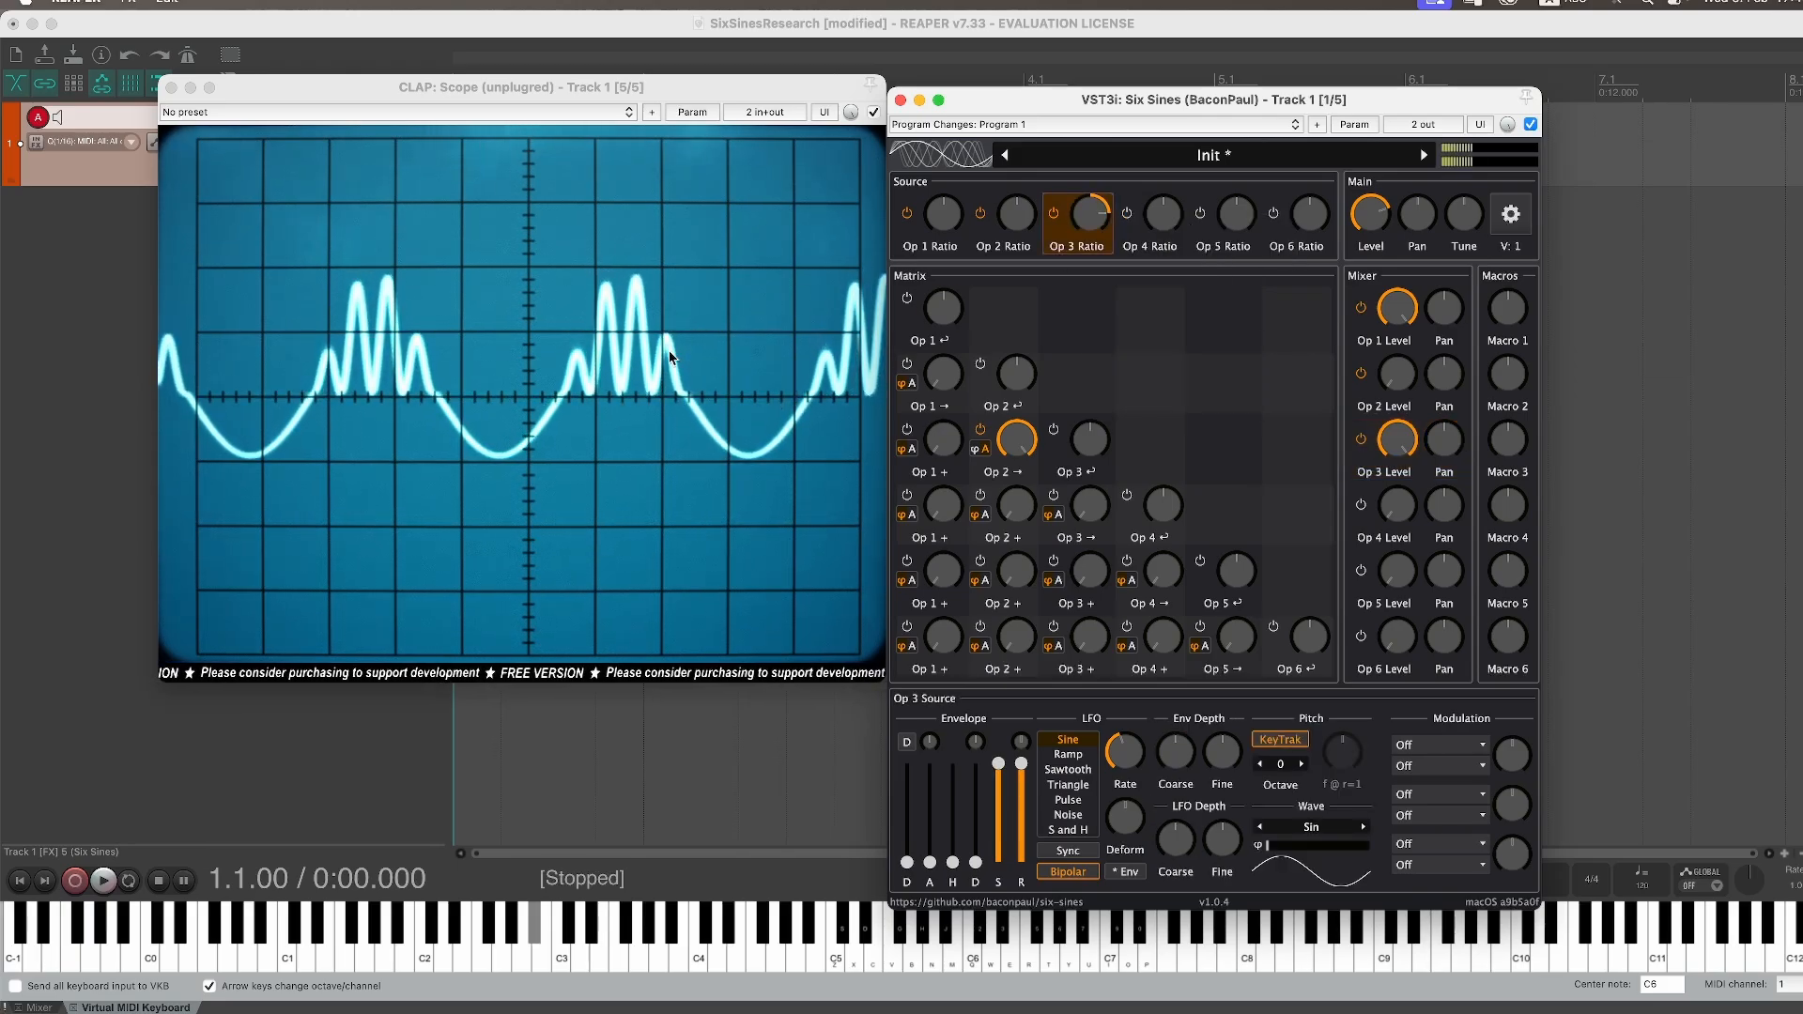
Step: Set Operator 3's ratio back to 8.0
{"action": "left_click", "coordinate": [1364, 221]}
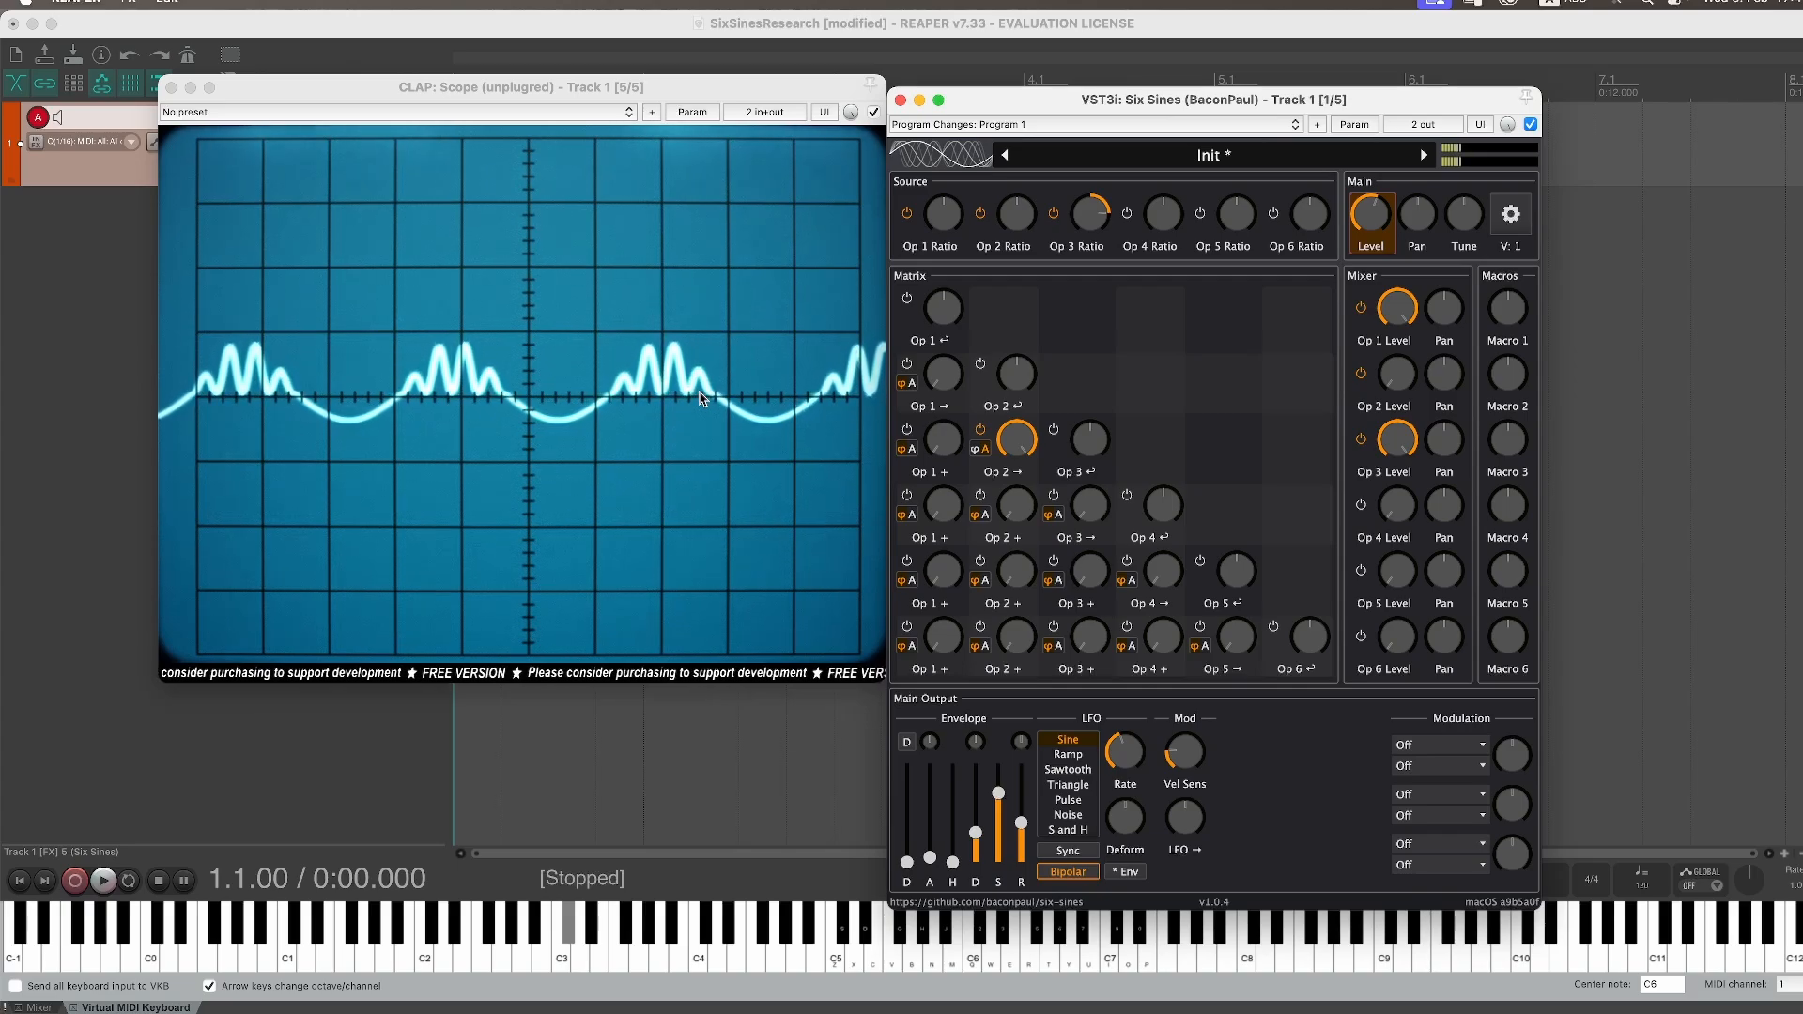
{"action": "right_click", "coordinate": [1091, 216]}
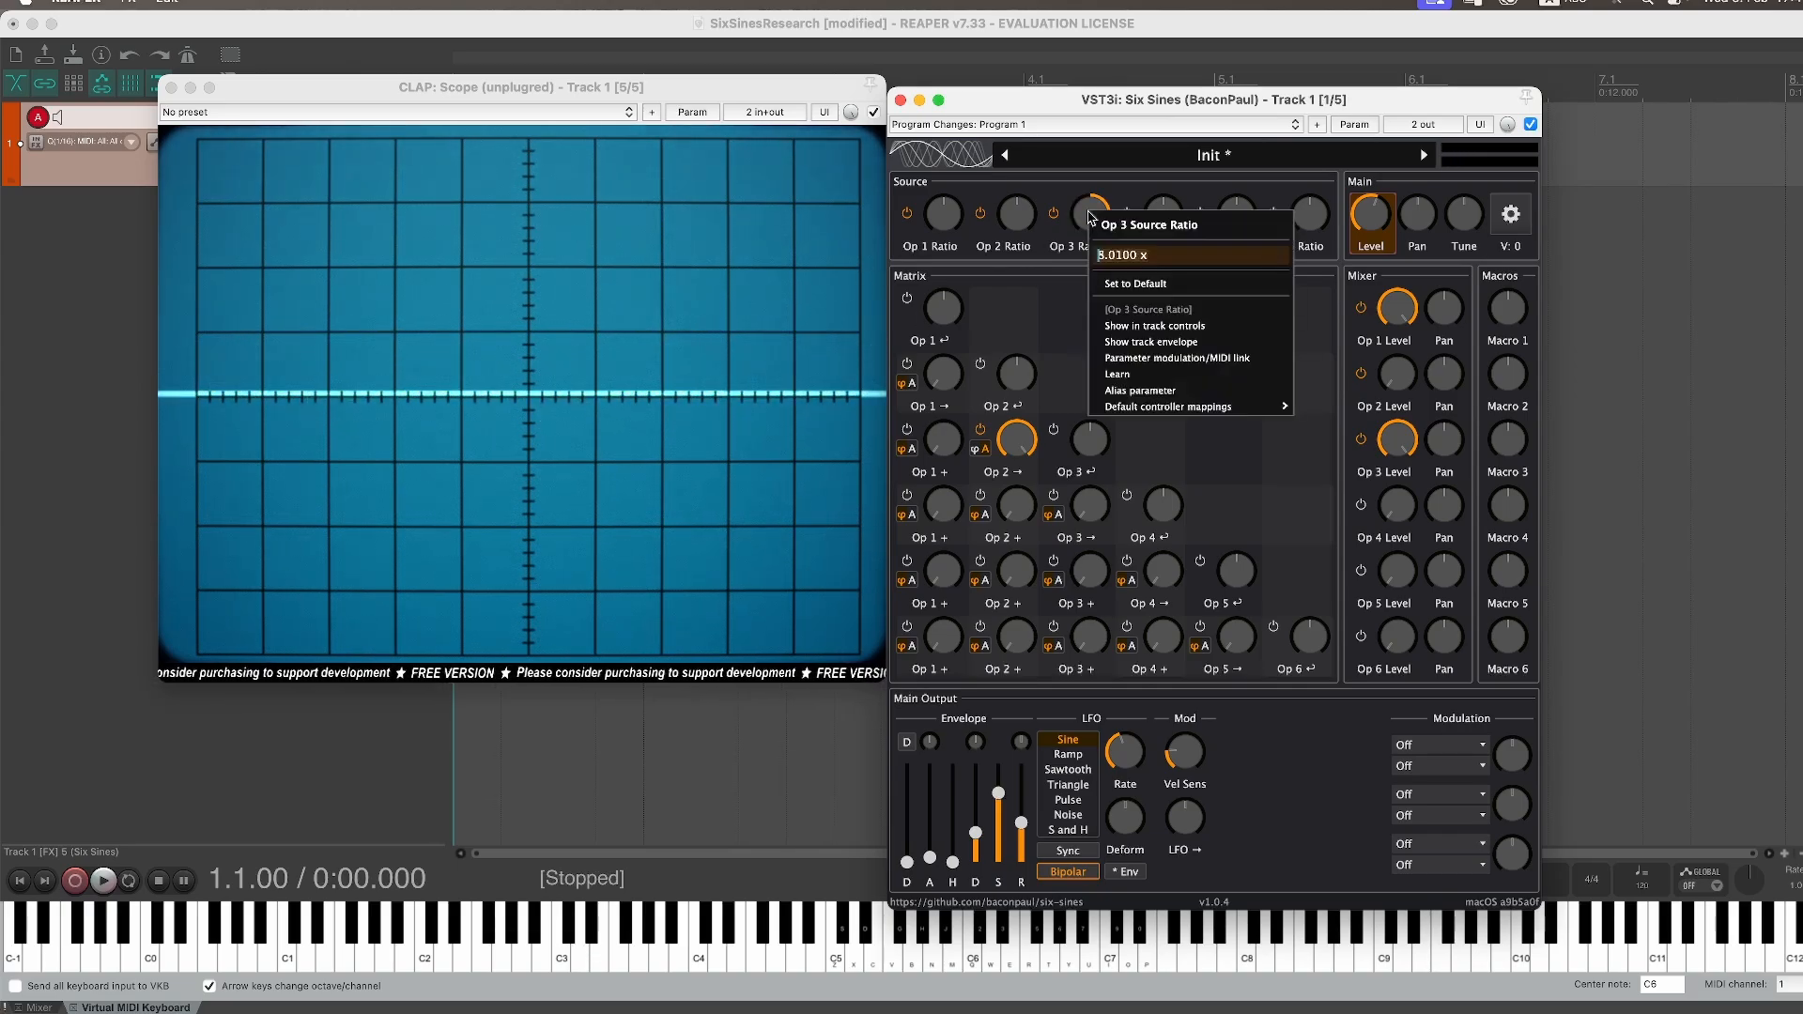
{"action": "left_click_drag", "start_coordinate": [1118, 254], "coordinate": [1224, 255]}
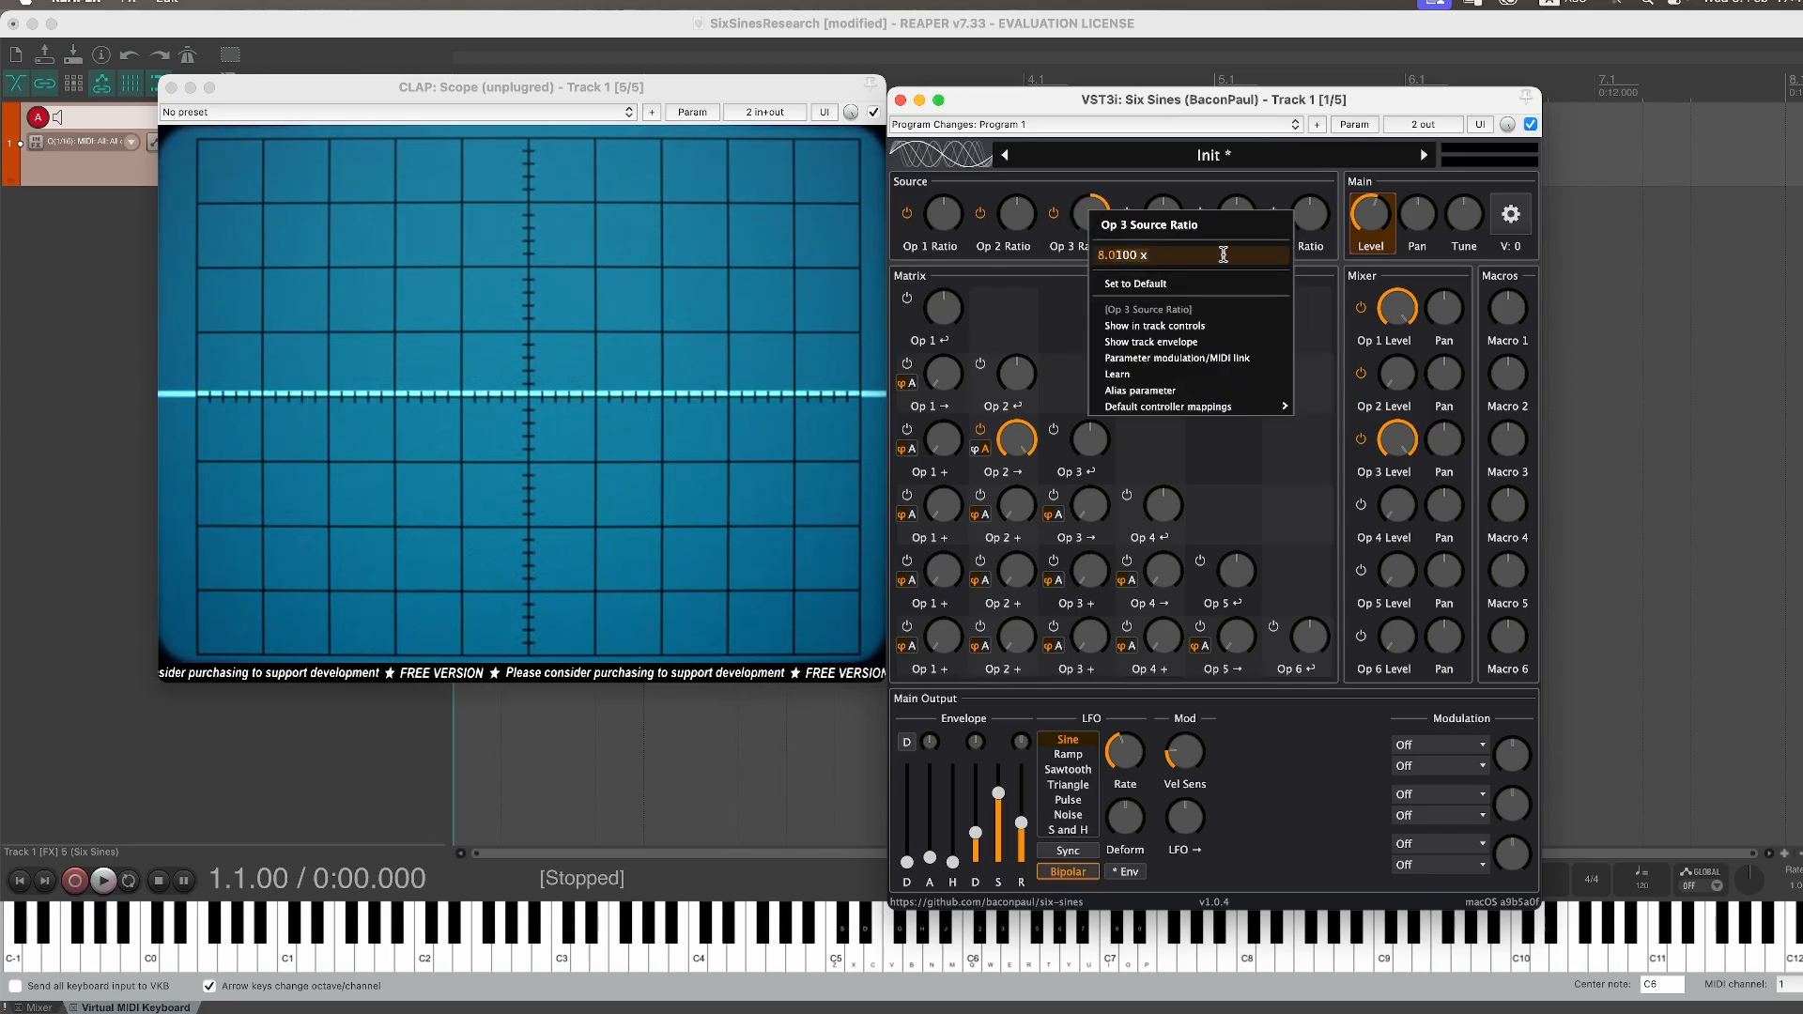
{"action": "type", "text": "0"}
{"action": "key", "text": "Return"}
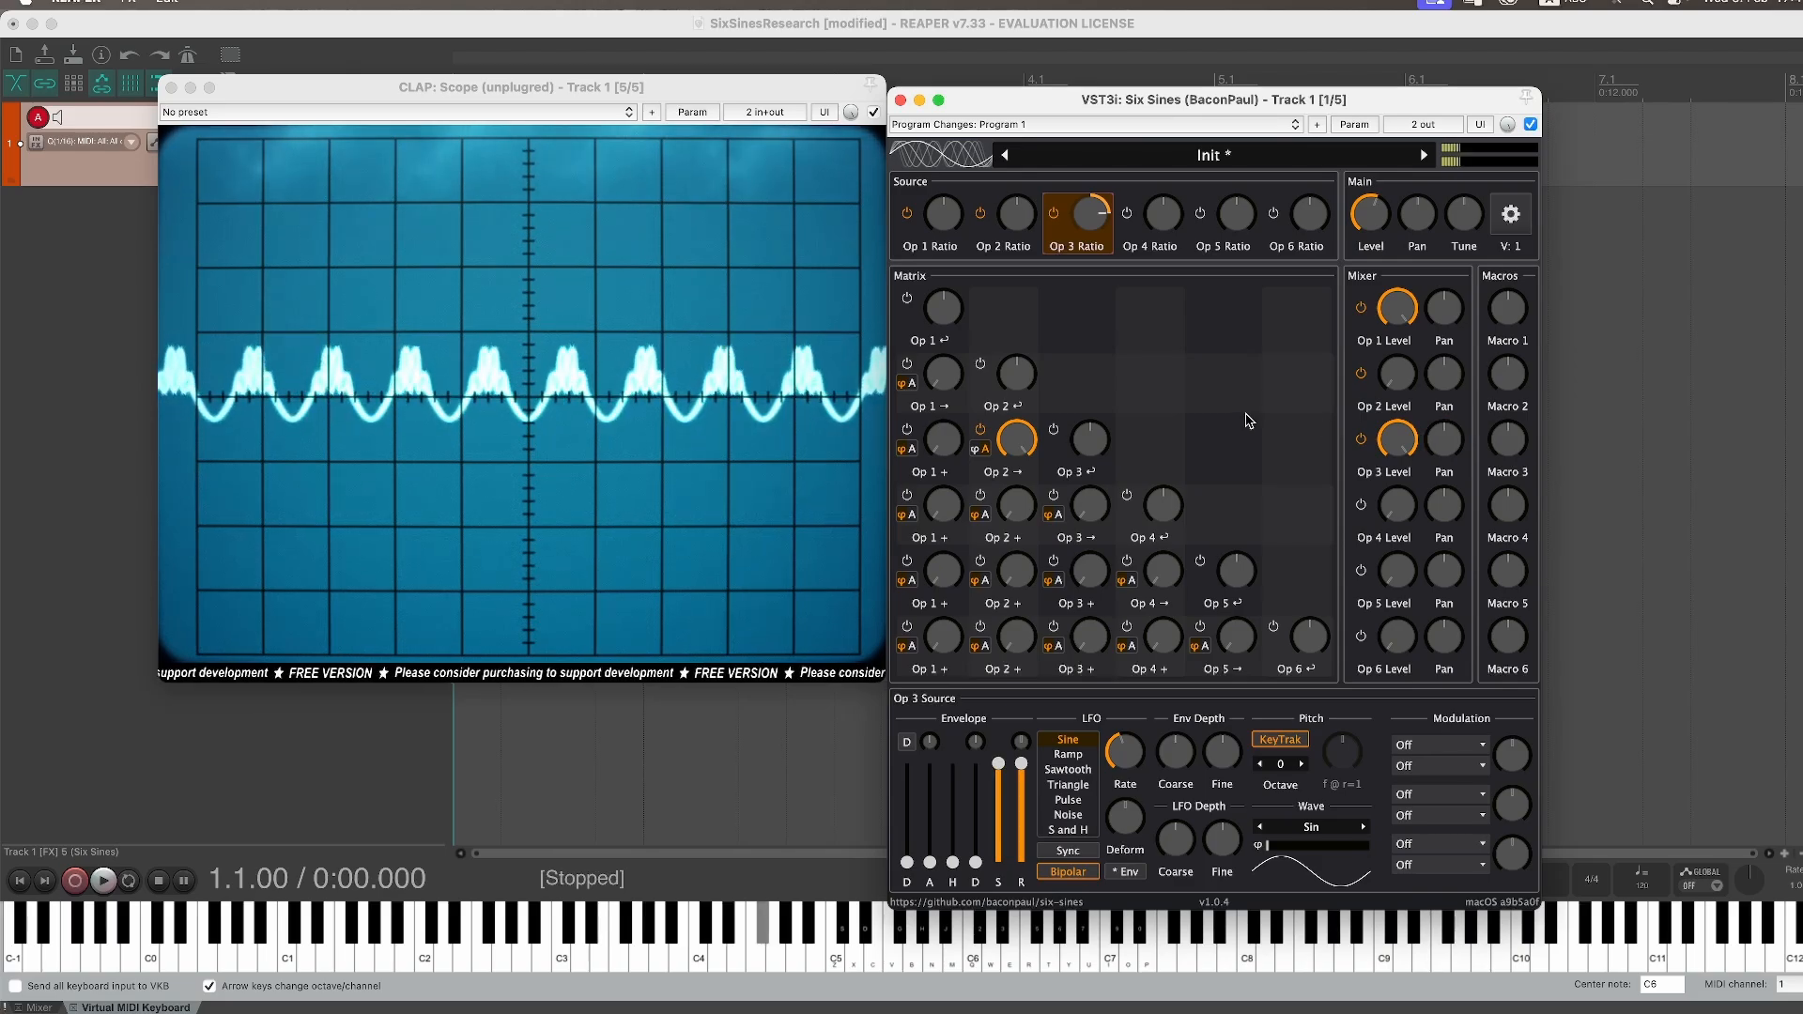
Step: Turn Operator 1's mixer level all the way down and play a note
{"action": "left_click_drag", "start_coordinate": [1402, 325], "coordinate": [1400, 366]}
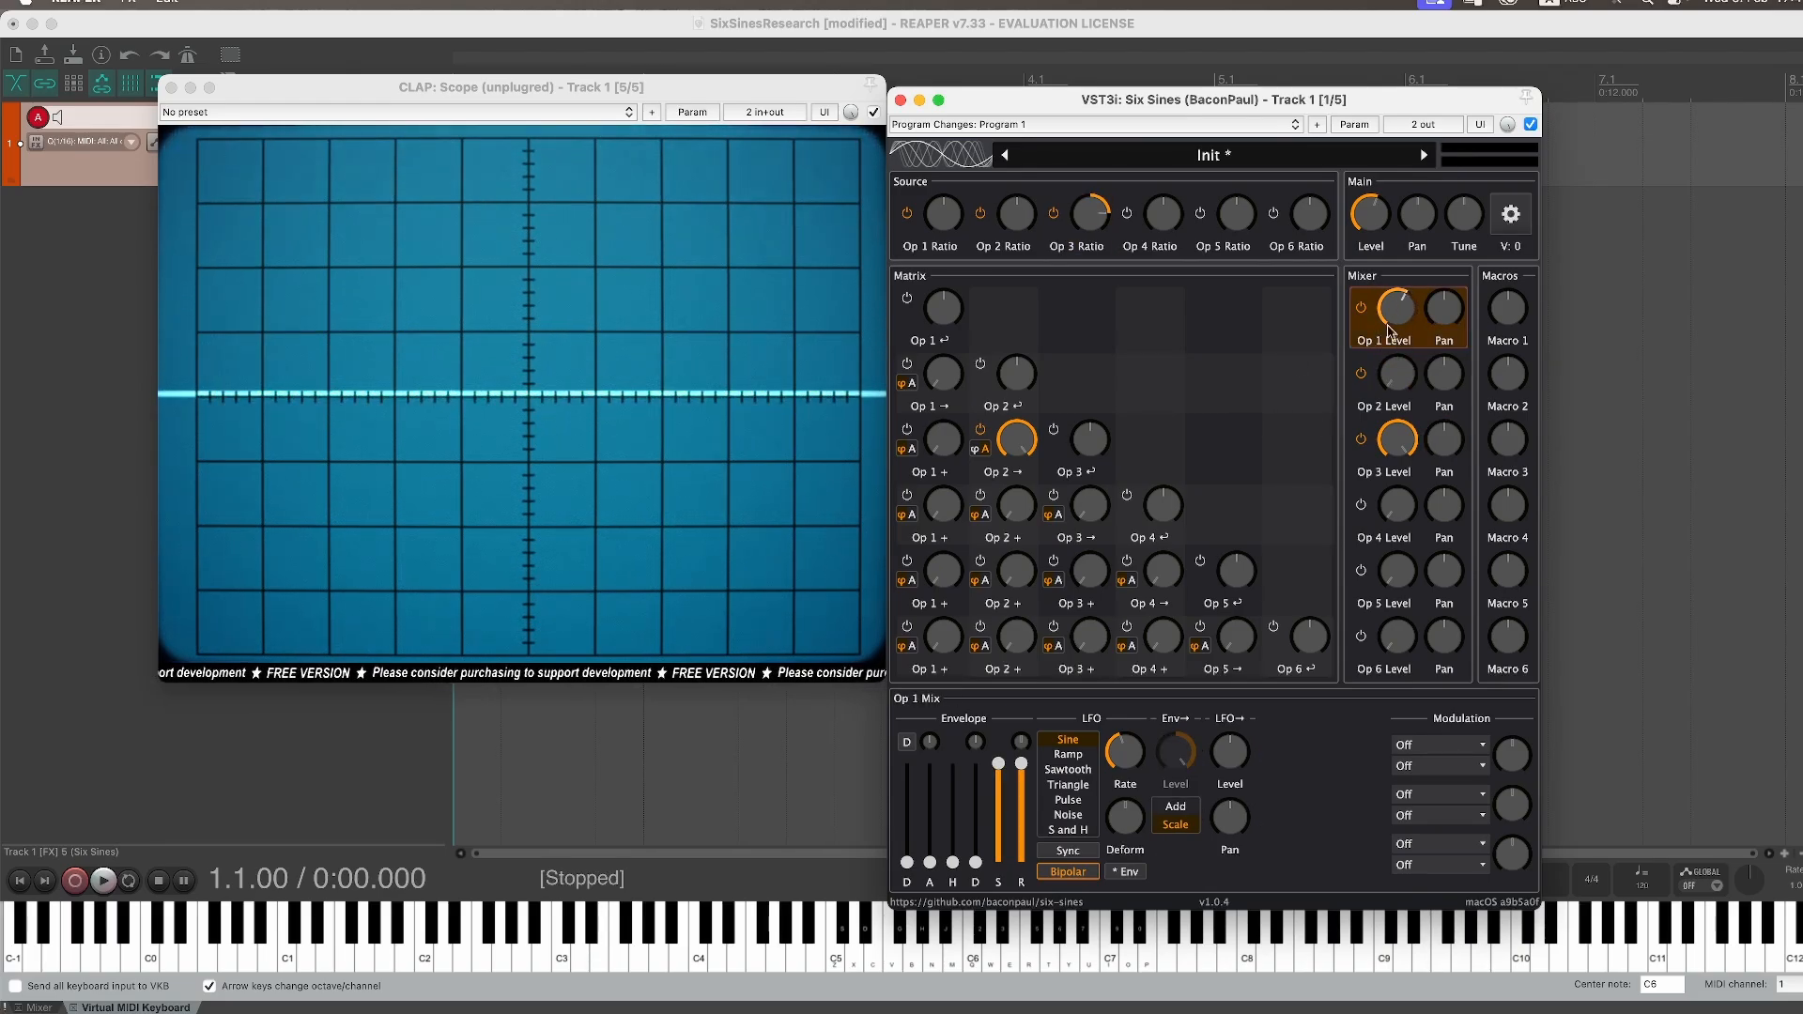
{"action": "left_click_drag", "start_coordinate": [1399, 312], "coordinate": [1401, 383]}
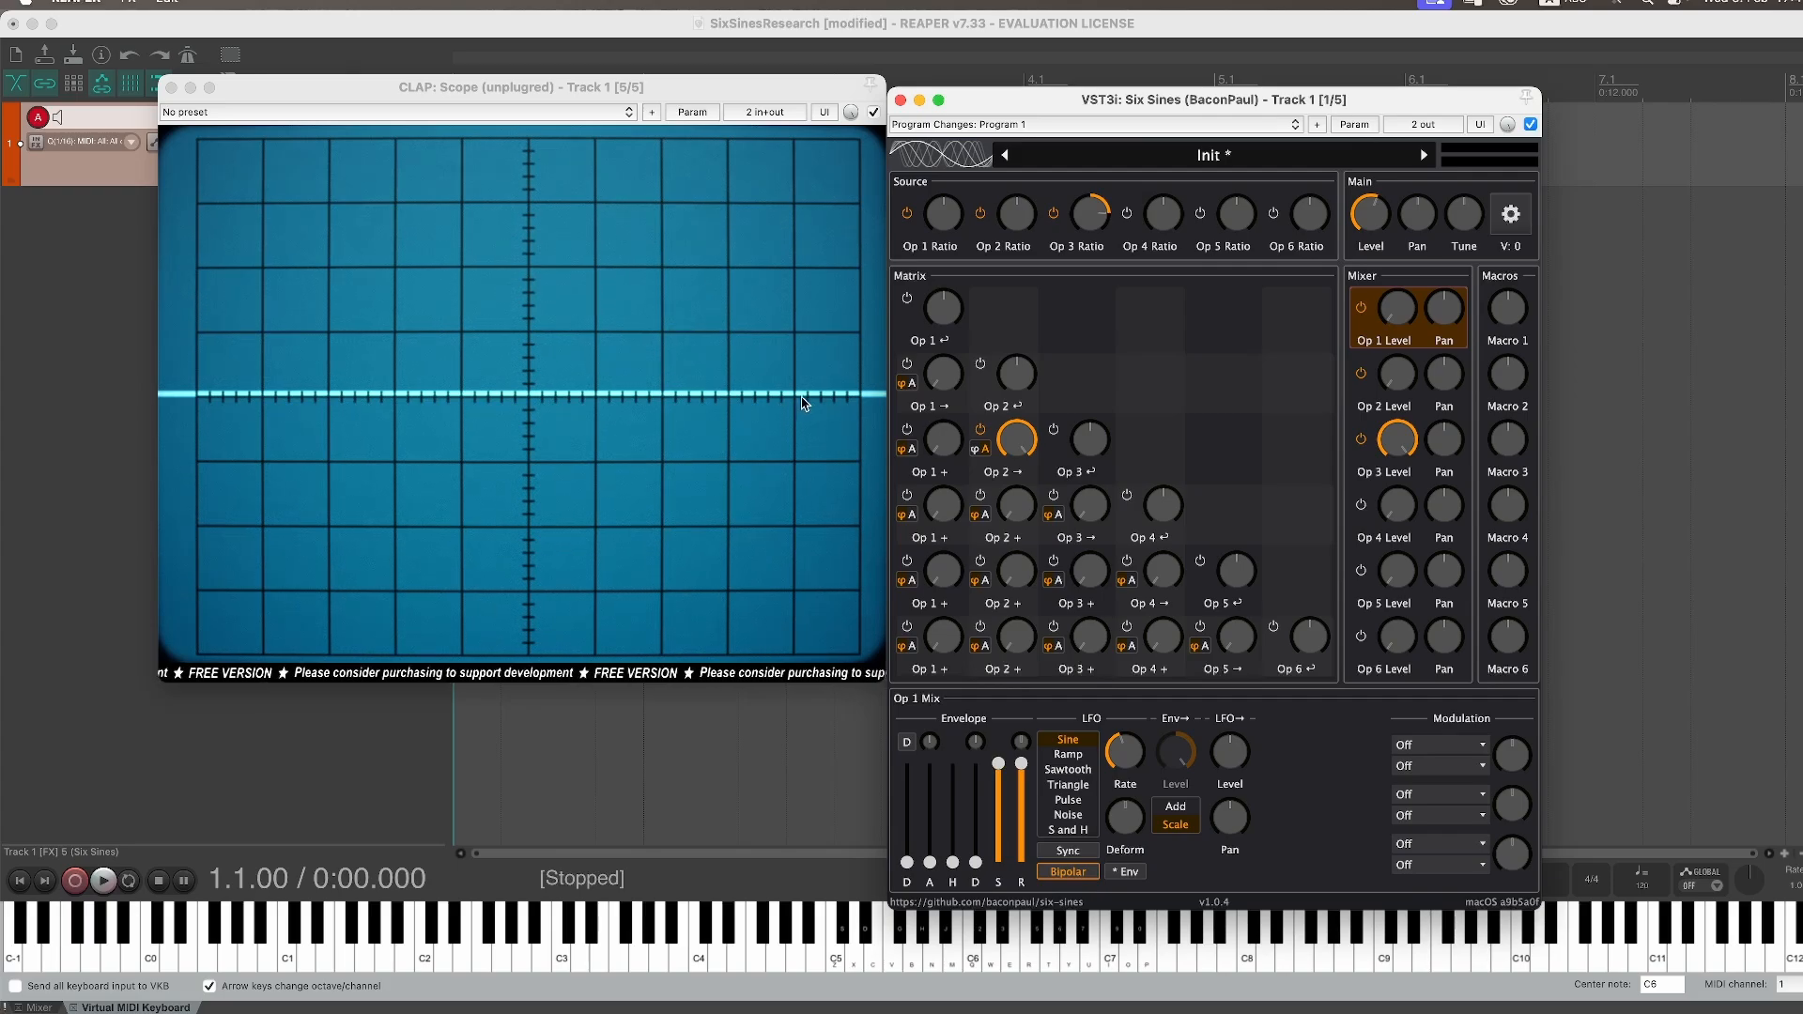
{"action": "key", "text": "d"}
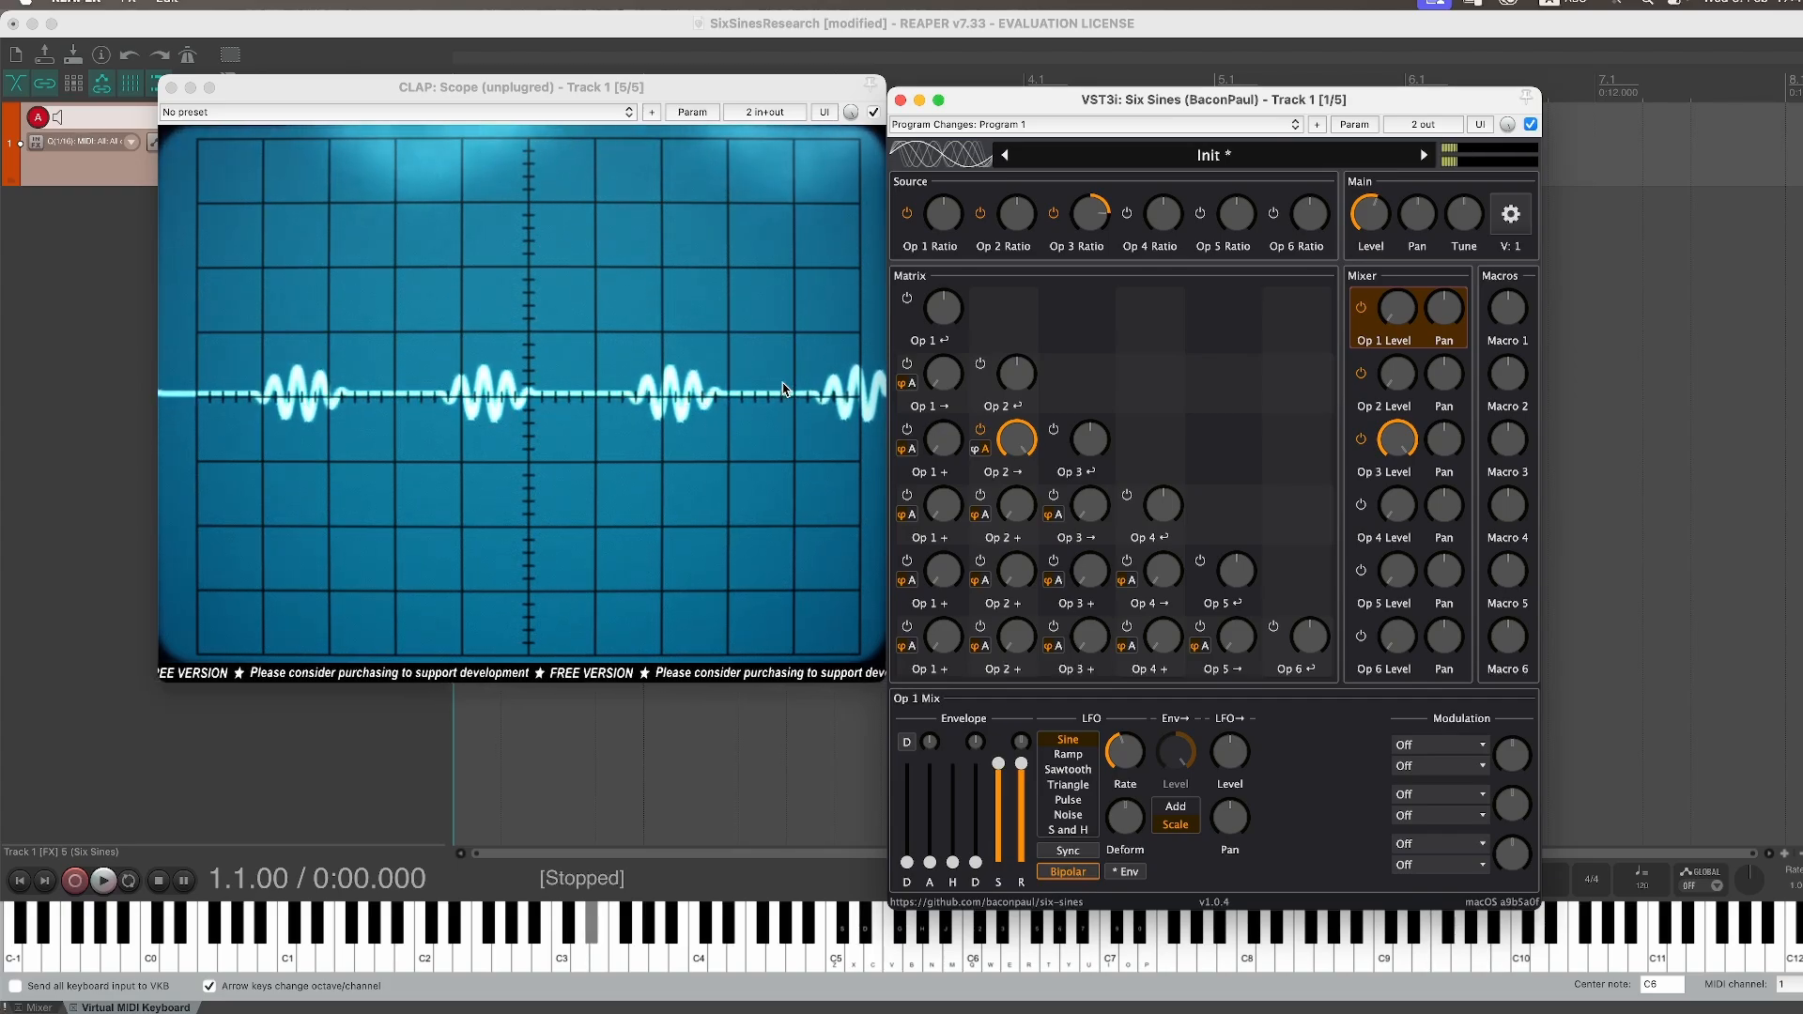
Step: Assign Operator 3's first modulation slot the source Keytrack from 60 with target Ratio
{"action": "left_click", "coordinate": [1099, 218]}
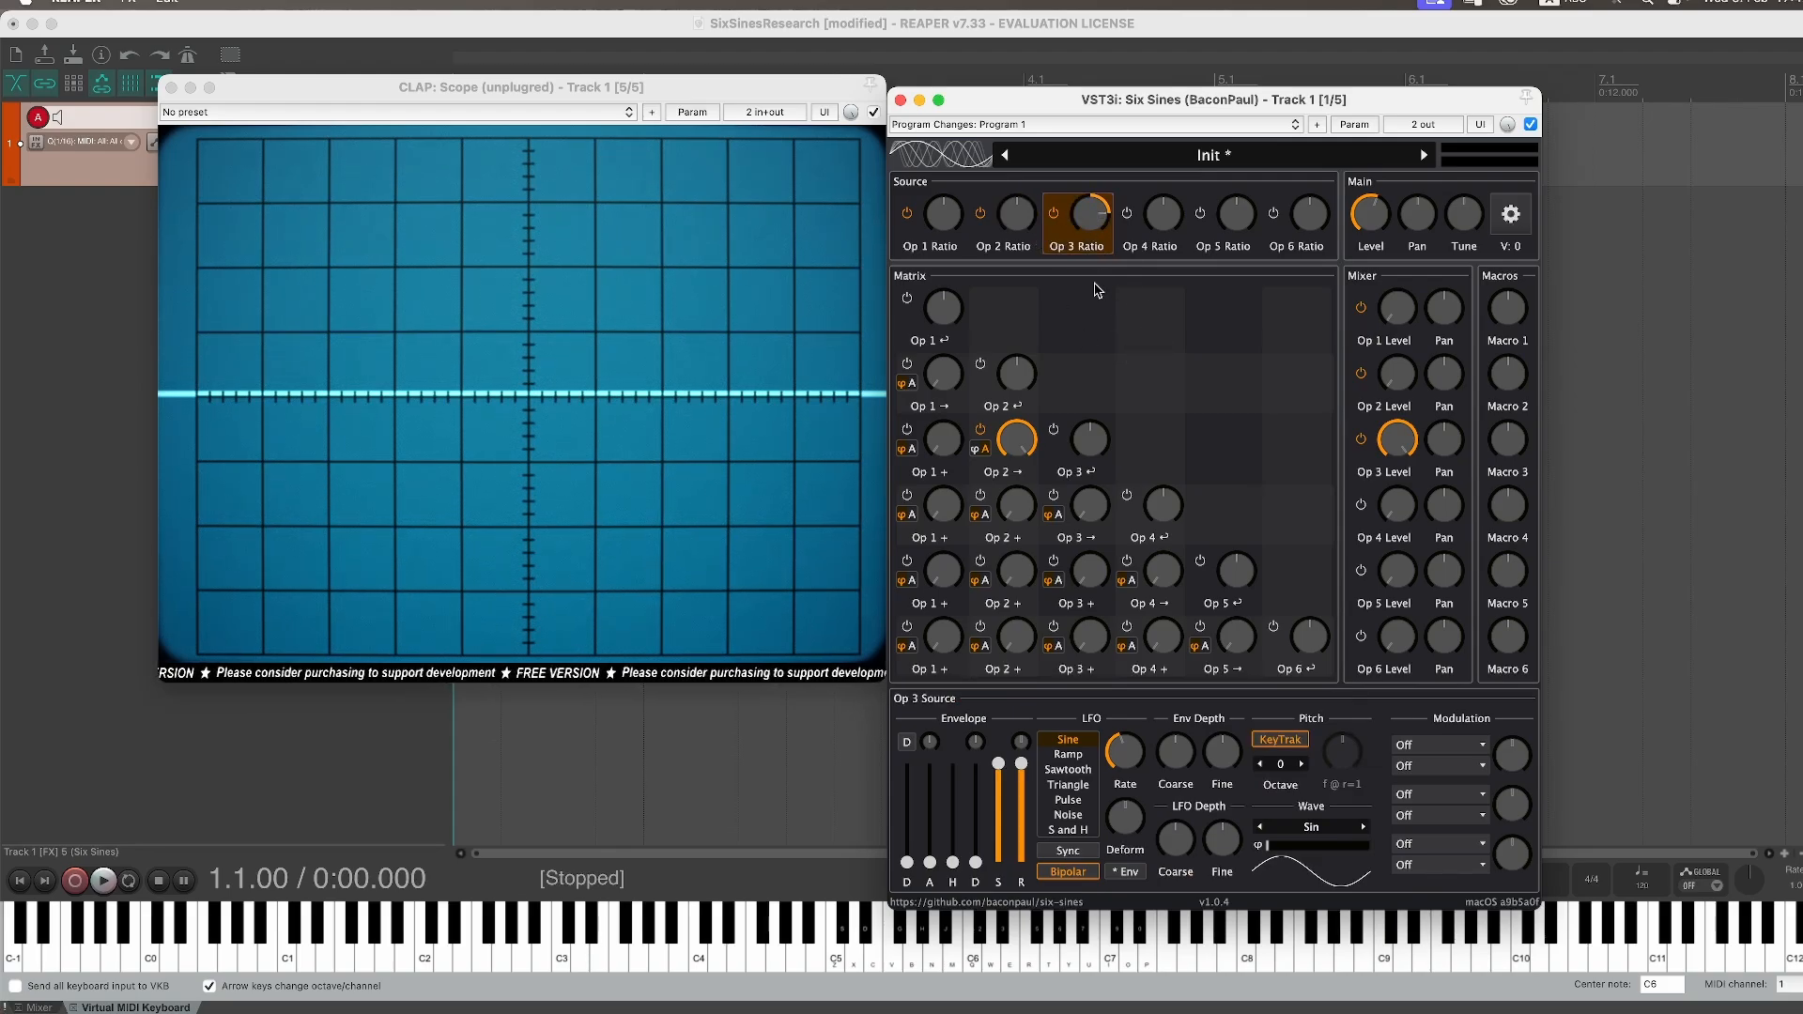
{"action": "left_click", "coordinate": [1447, 745]}
{"action": "mouse_move", "coordinate": [1355, 741]}
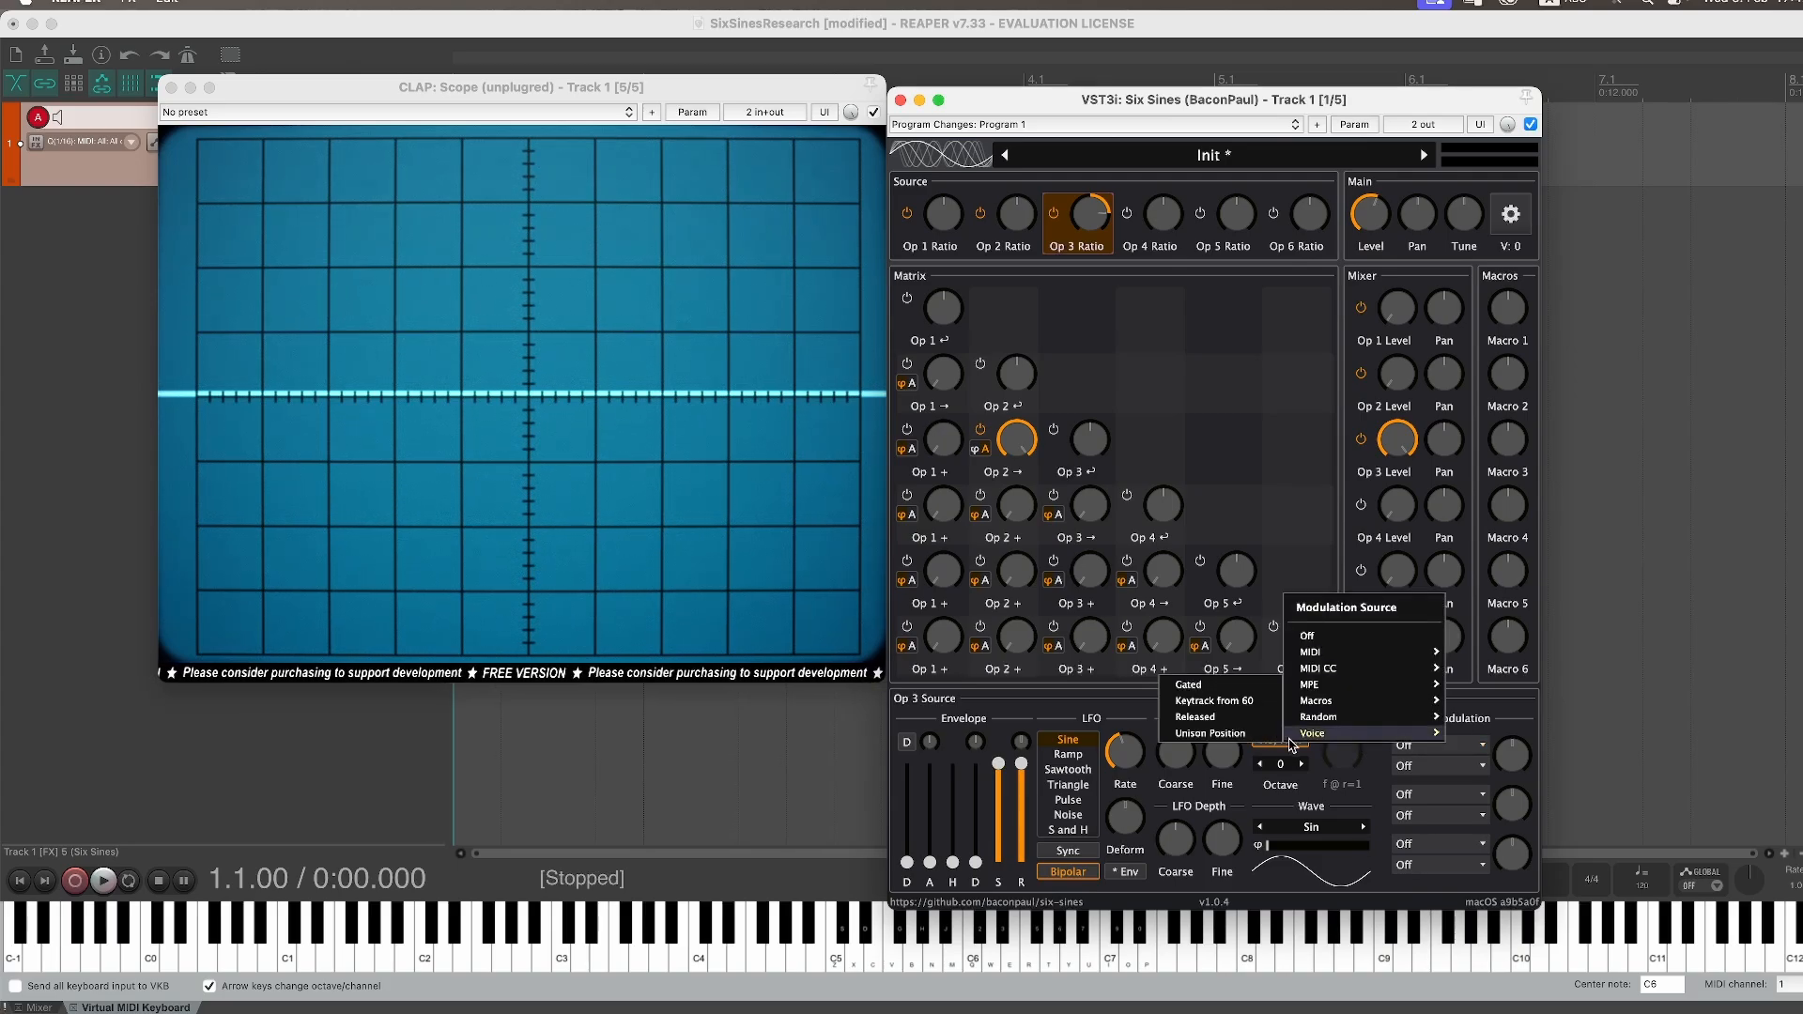
{"action": "left_click", "coordinate": [1228, 706]}
{"action": "left_click", "coordinate": [1456, 766]}
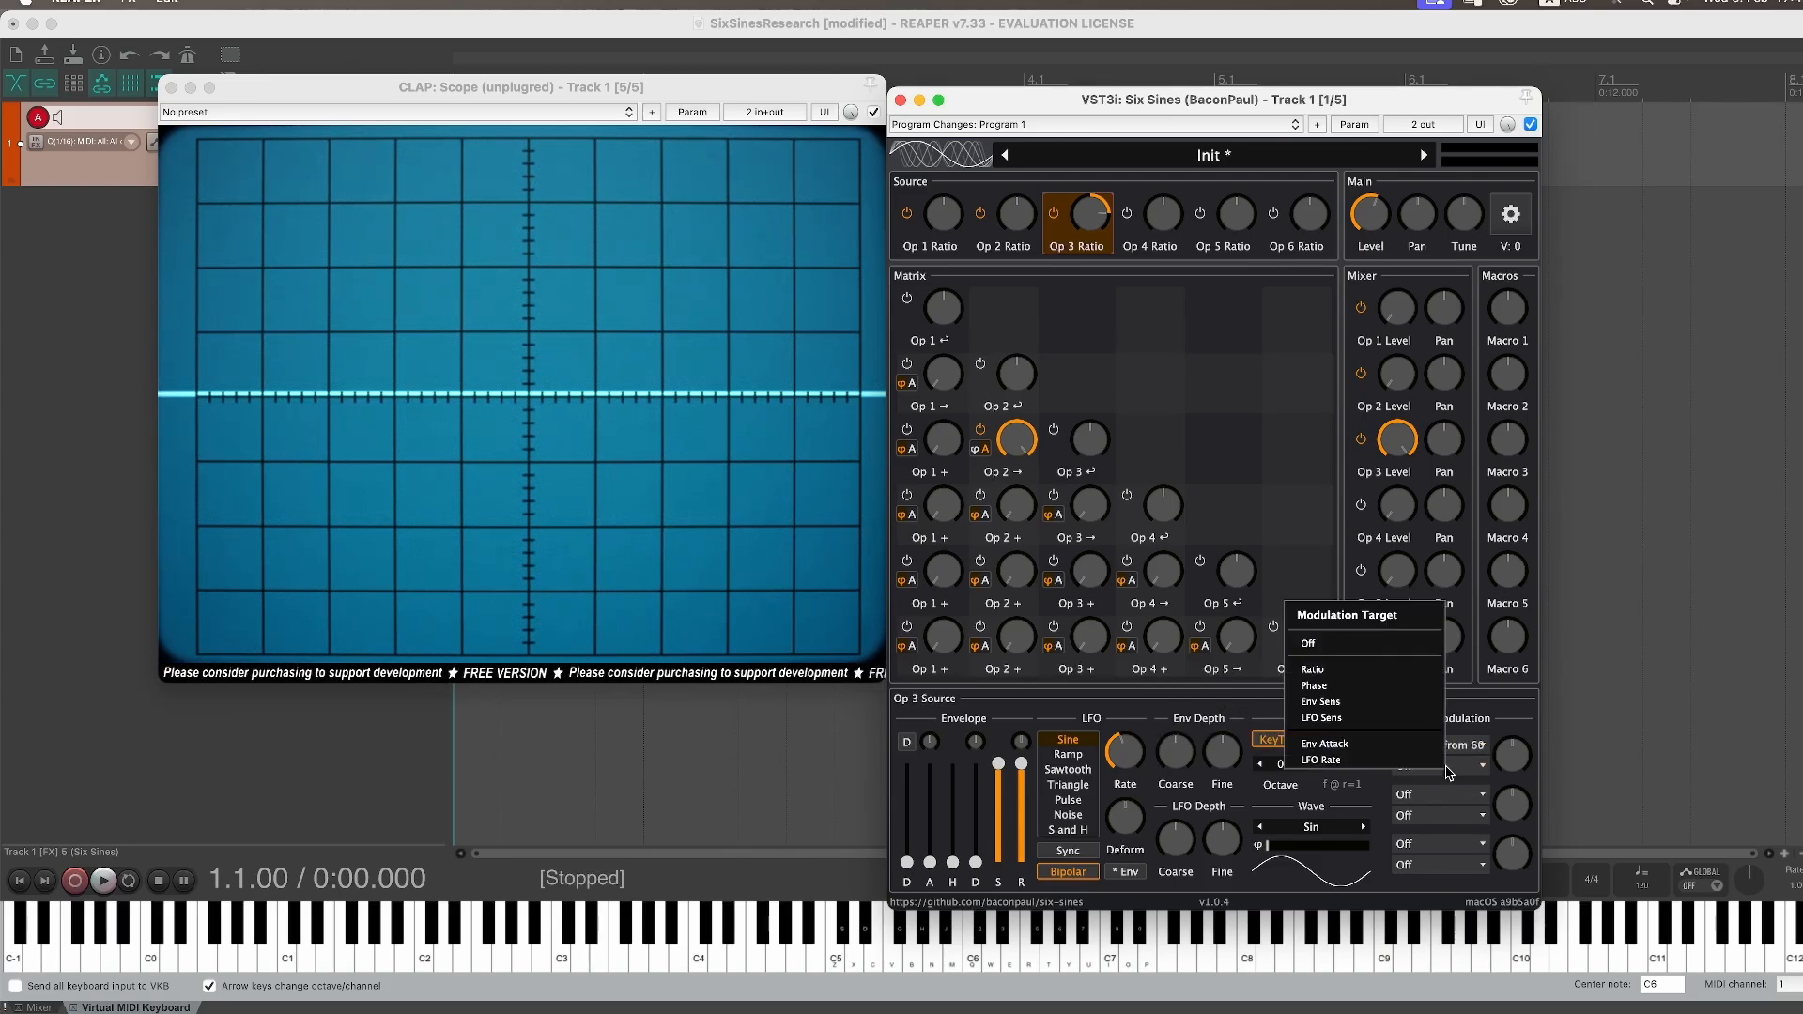
{"action": "left_click", "coordinate": [1314, 669]}
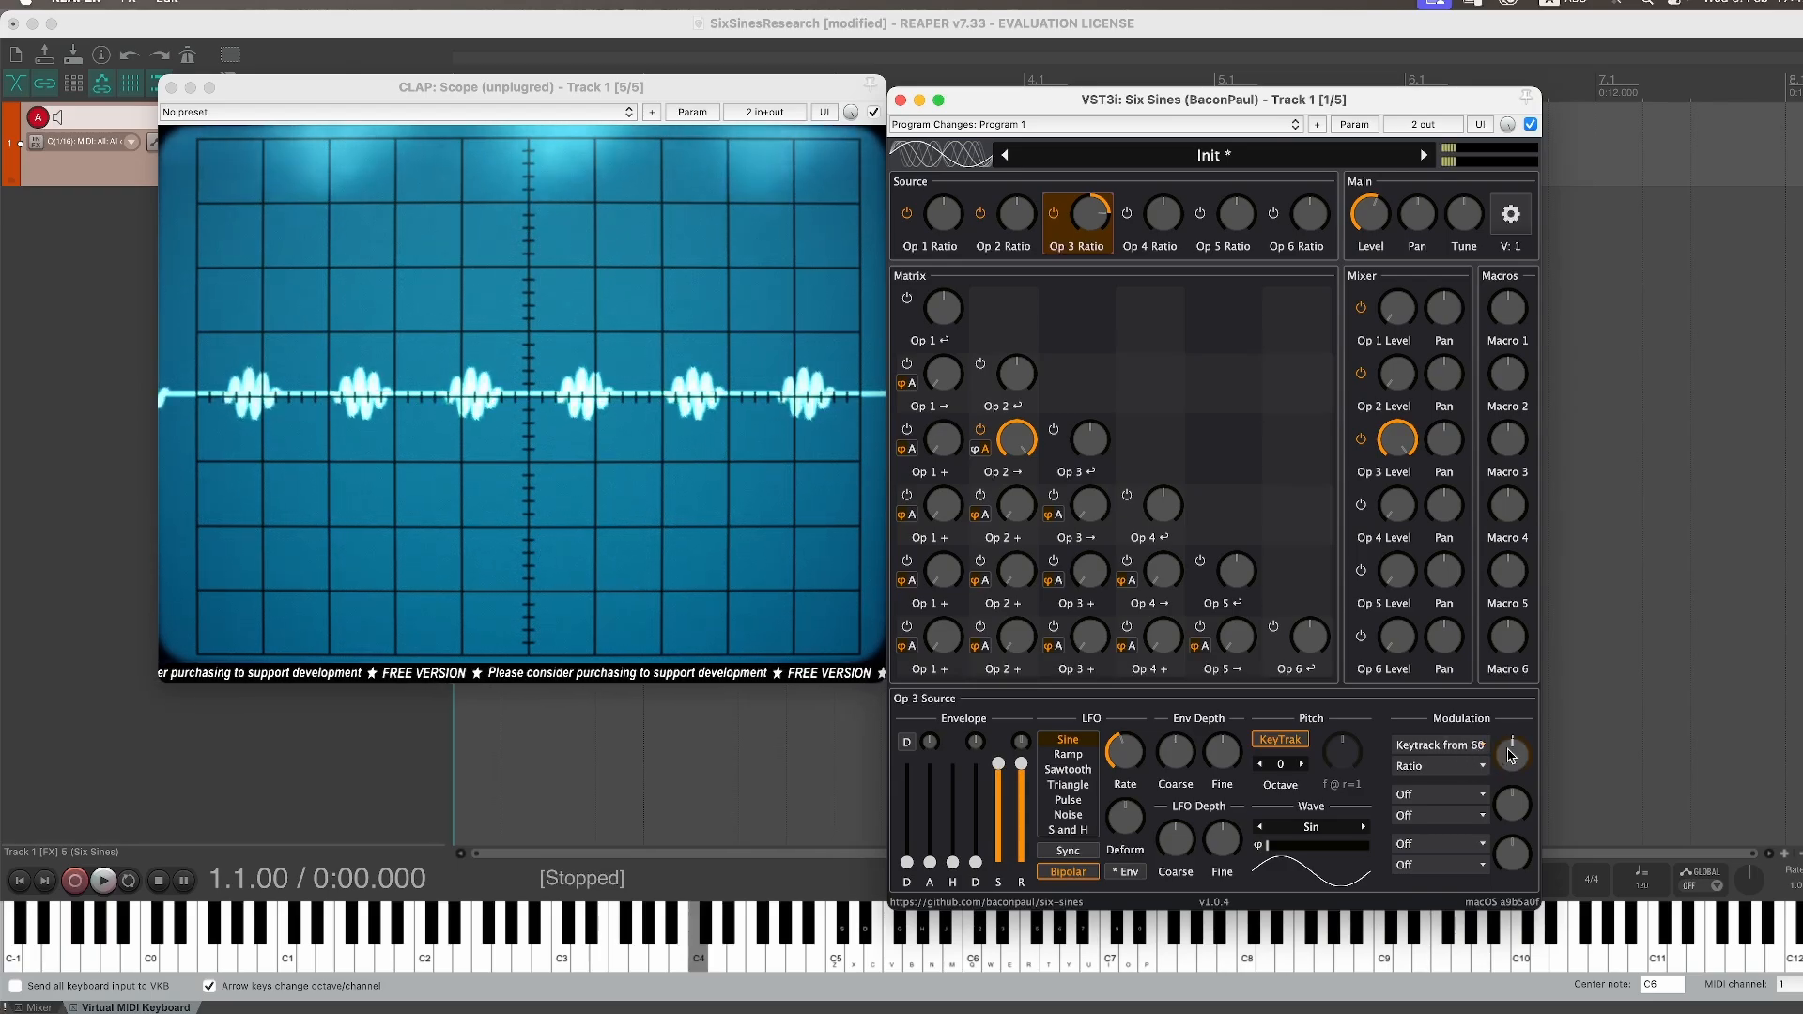
Step: Sweep the keytrack modulation depth up, then reset it to default and play a note
{"action": "mouse_move", "coordinate": [1518, 758]}
{"action": "left_mouse_down"}
{"action": "mouse_move", "coordinate": [1462, 787]}
{"action": "mouse_move", "coordinate": [1504, 762]}
{"action": "left_mouse_up"}
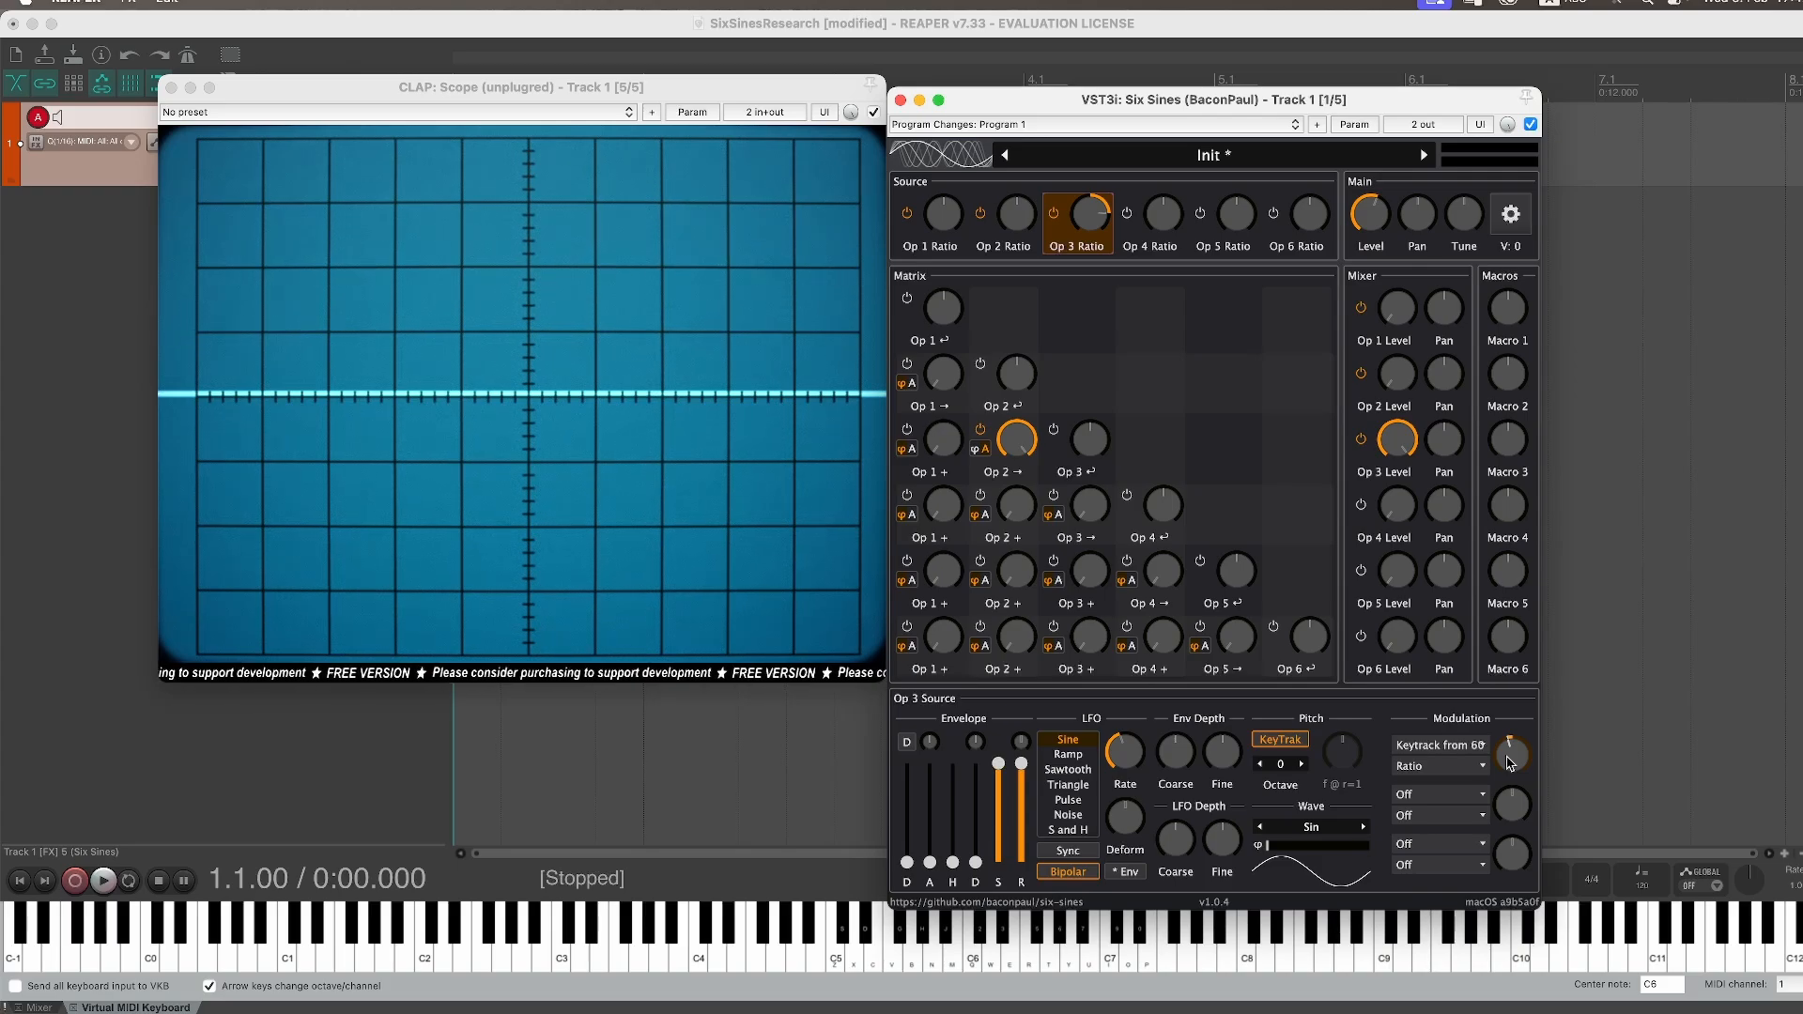
{"action": "left_click_drag", "start_coordinate": [1514, 768], "coordinate": [1543, 680]}
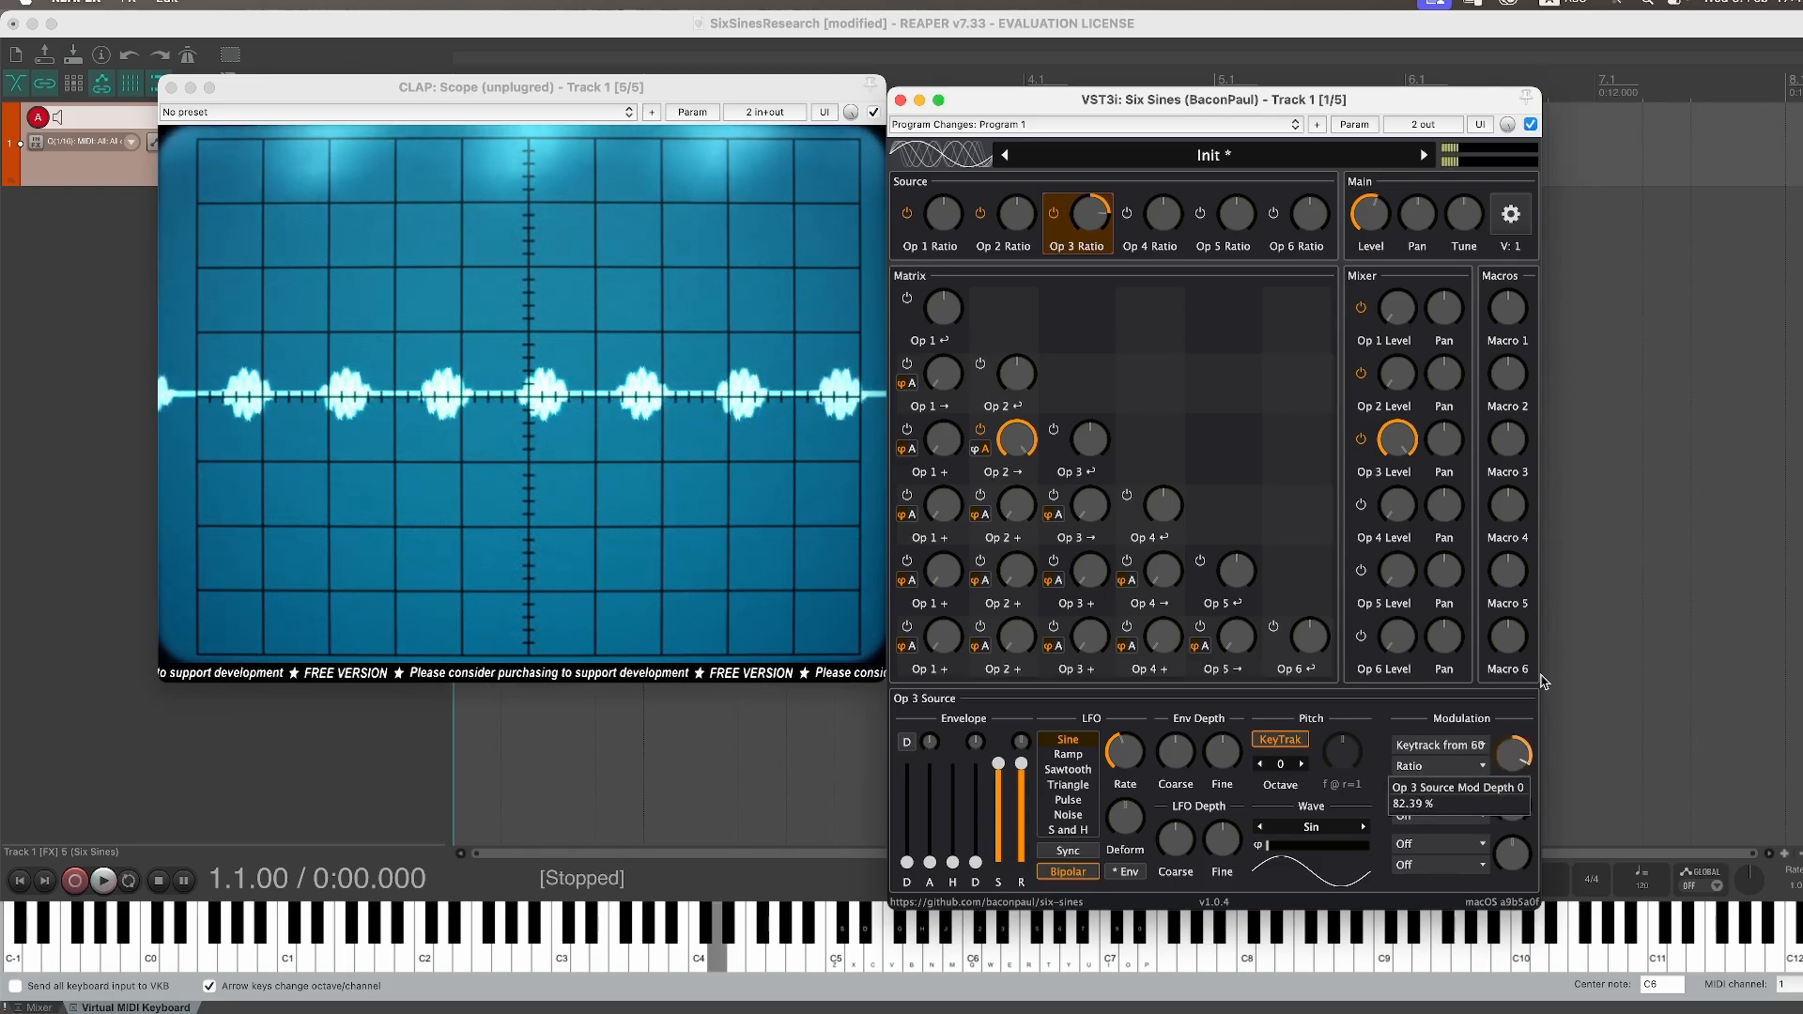
{"action": "double_click", "coordinate": [1514, 757]}
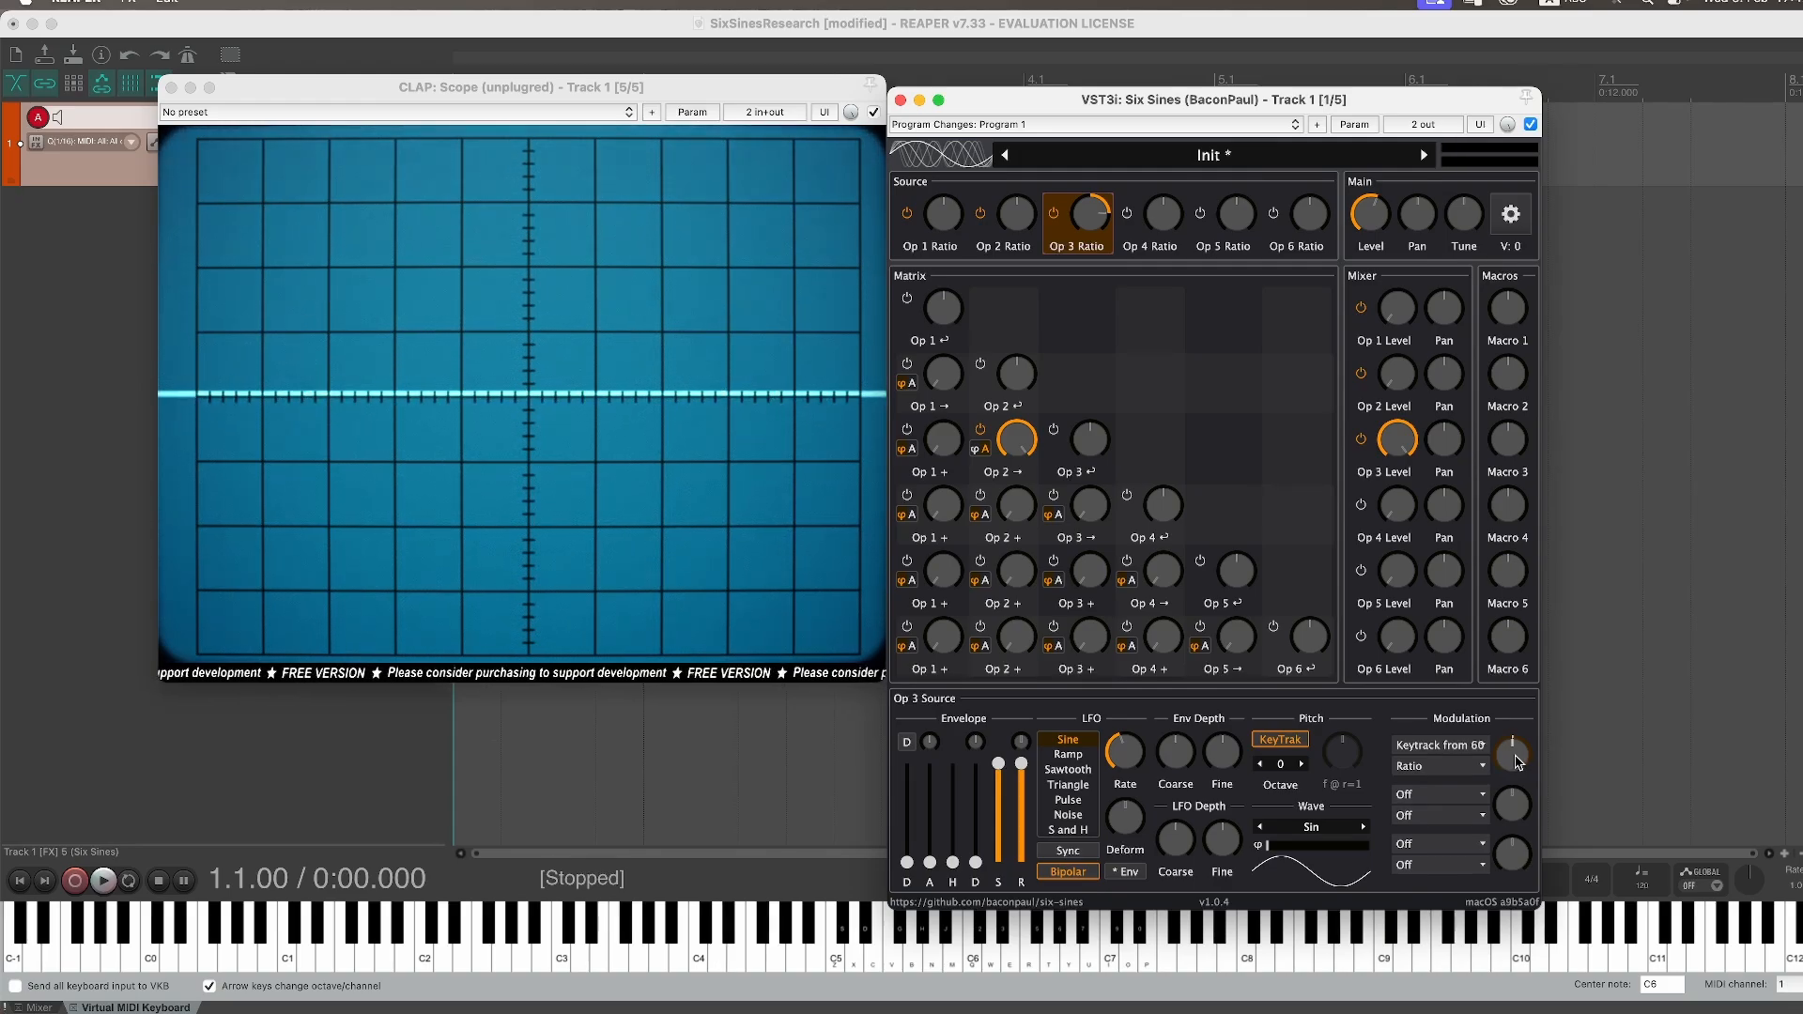
{"action": "key", "text": "z"}
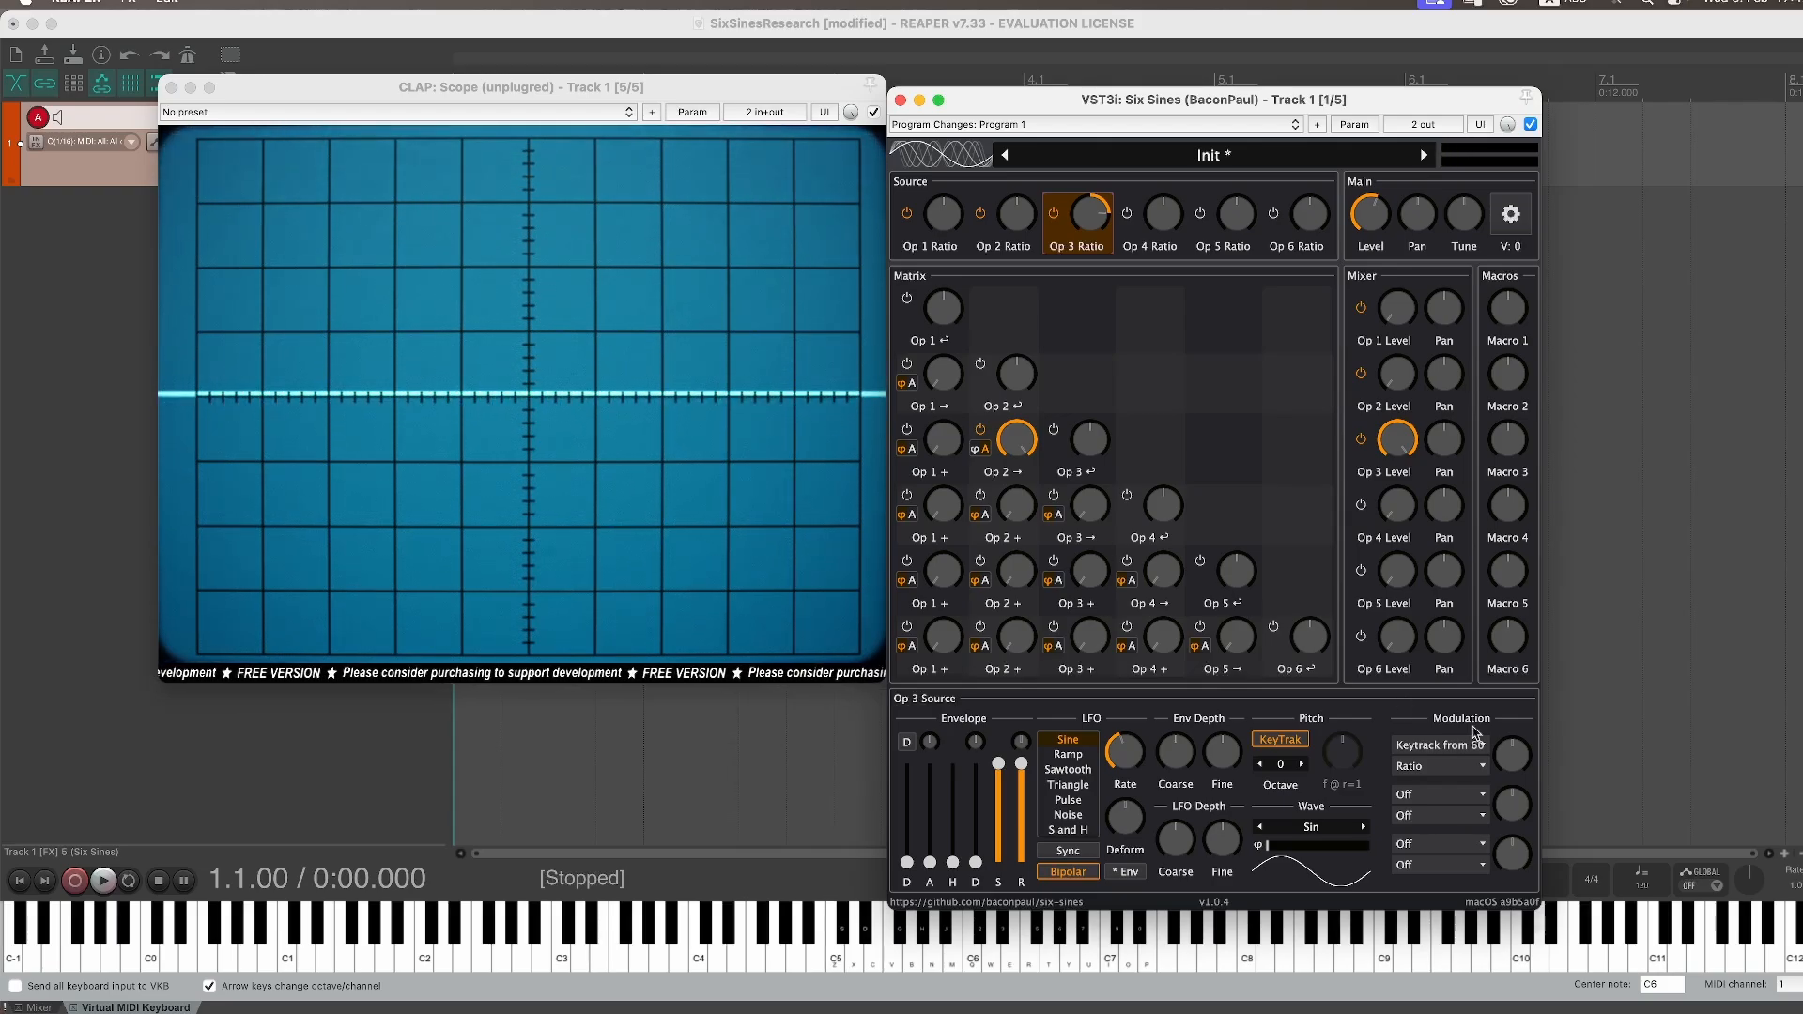
Step: Set the keytrack modulation depth to -0.1% and play notes
{"action": "right_click", "coordinate": [1513, 768]}
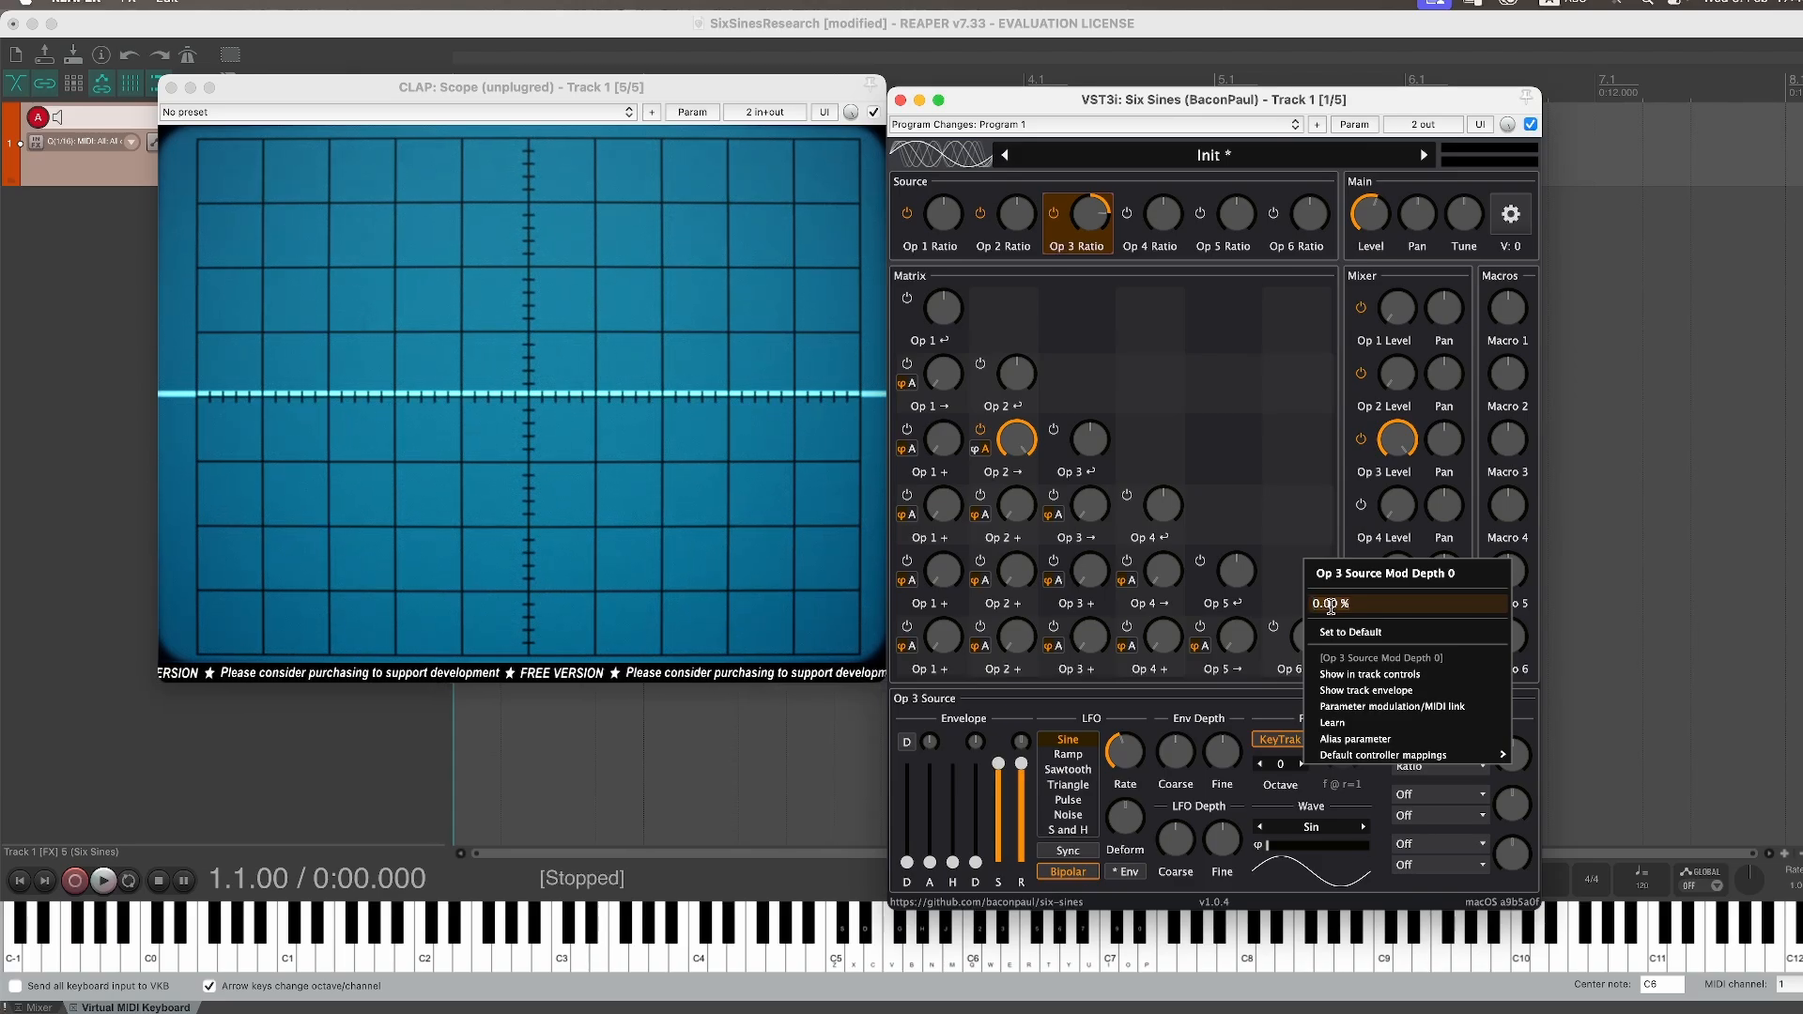
{"action": "key", "text": "BackSpace"}
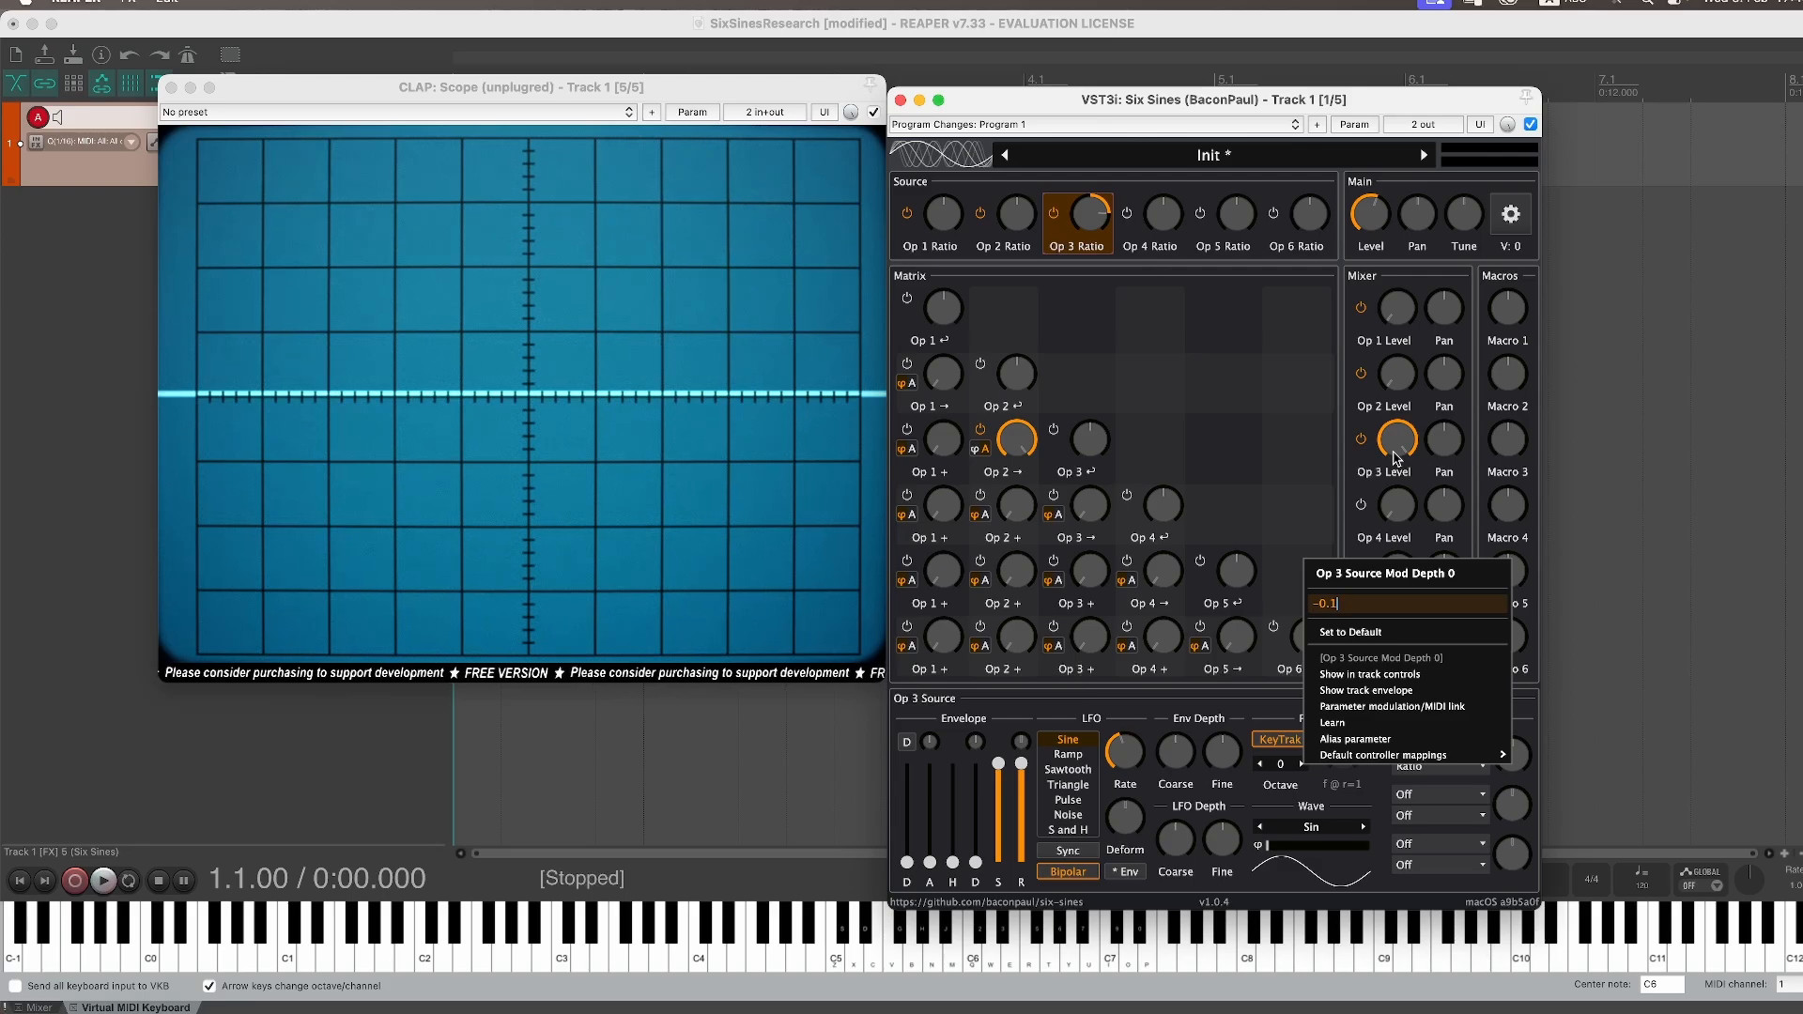
{"action": "key", "text": "Return"}
{"action": "key", "text": "z"}
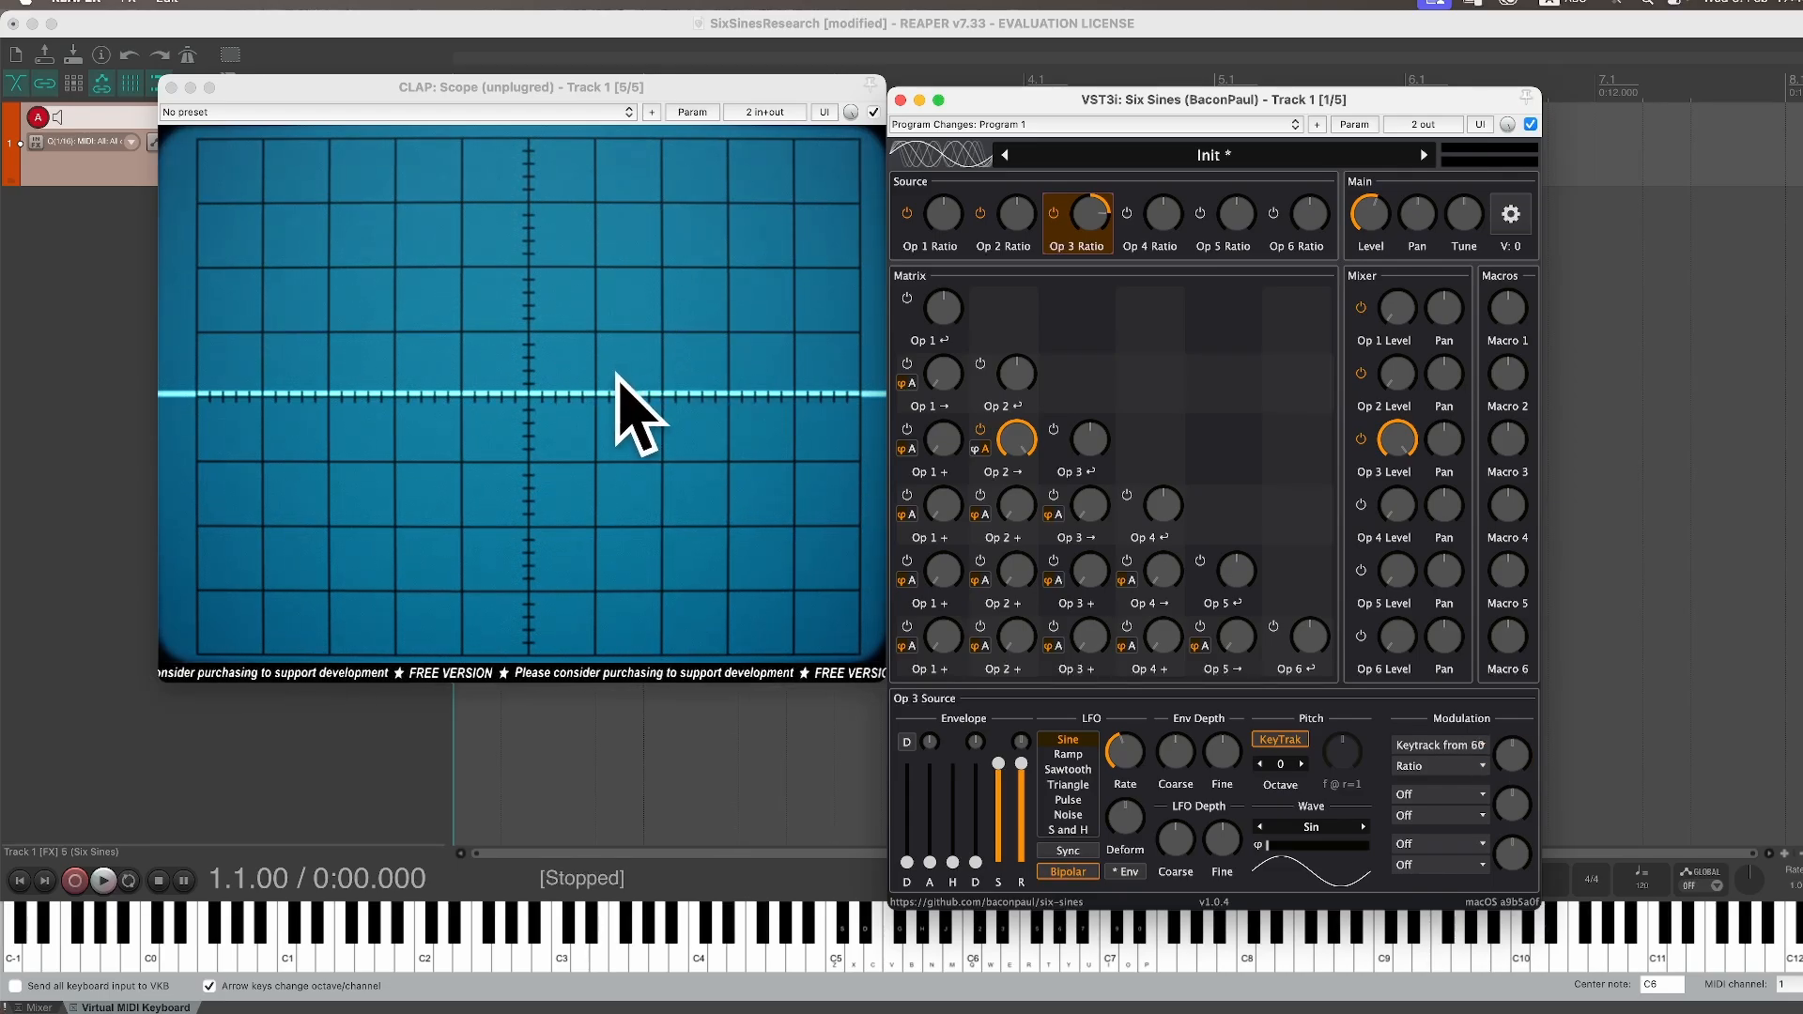
{"action": "key", "text": "z"}
Step: Set the keytrack modulation depth to -0.2%
{"action": "right_click", "coordinate": [1514, 757]}
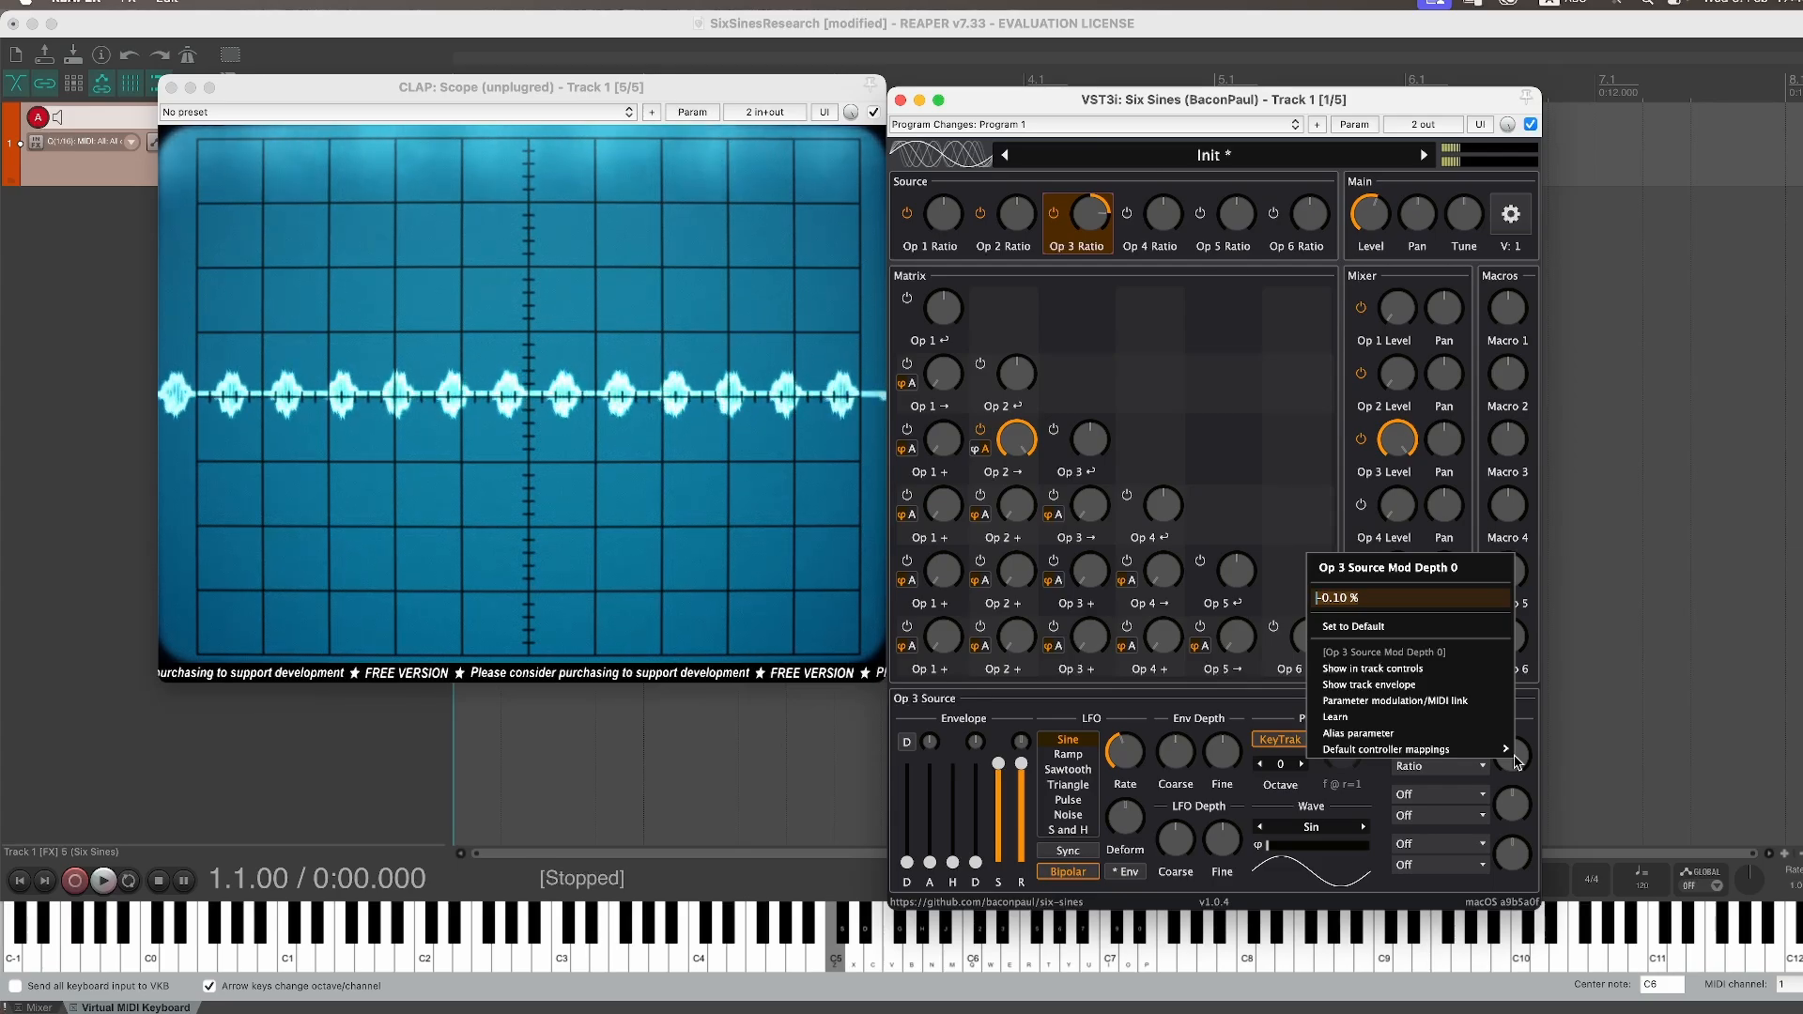
{"action": "type", "text": "-0.2"}
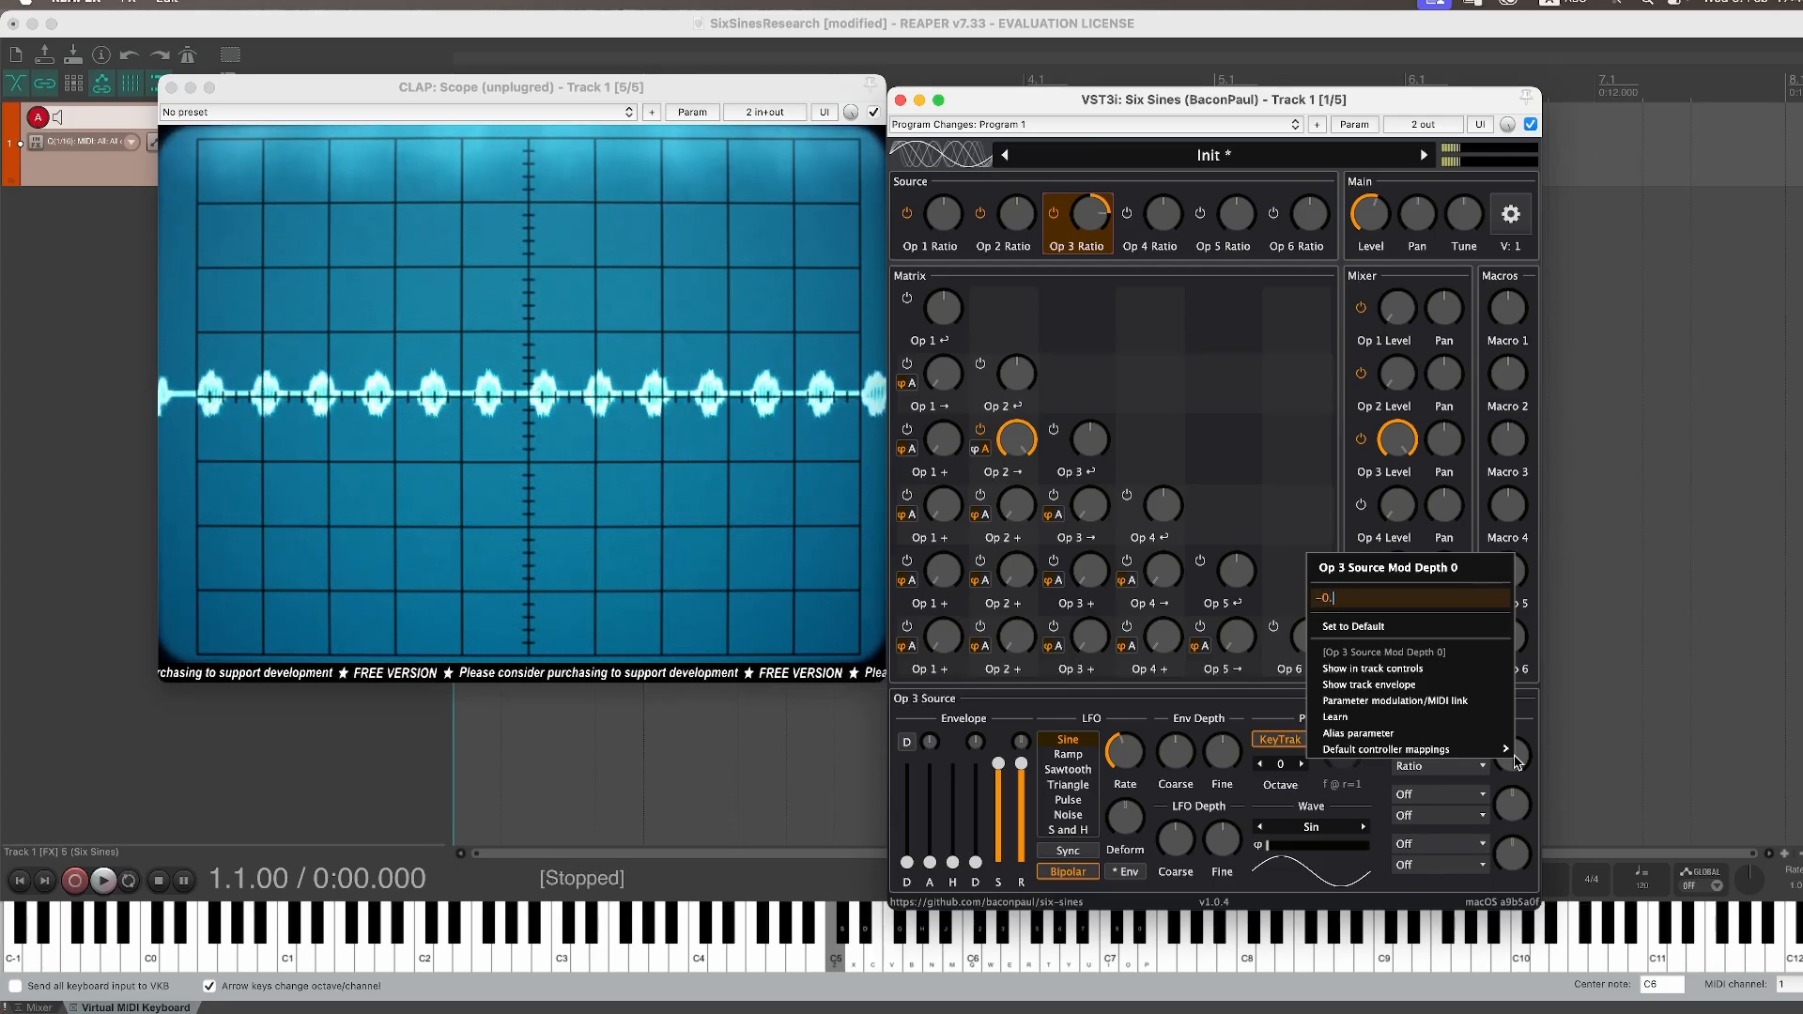
{"action": "key", "text": "Return"}
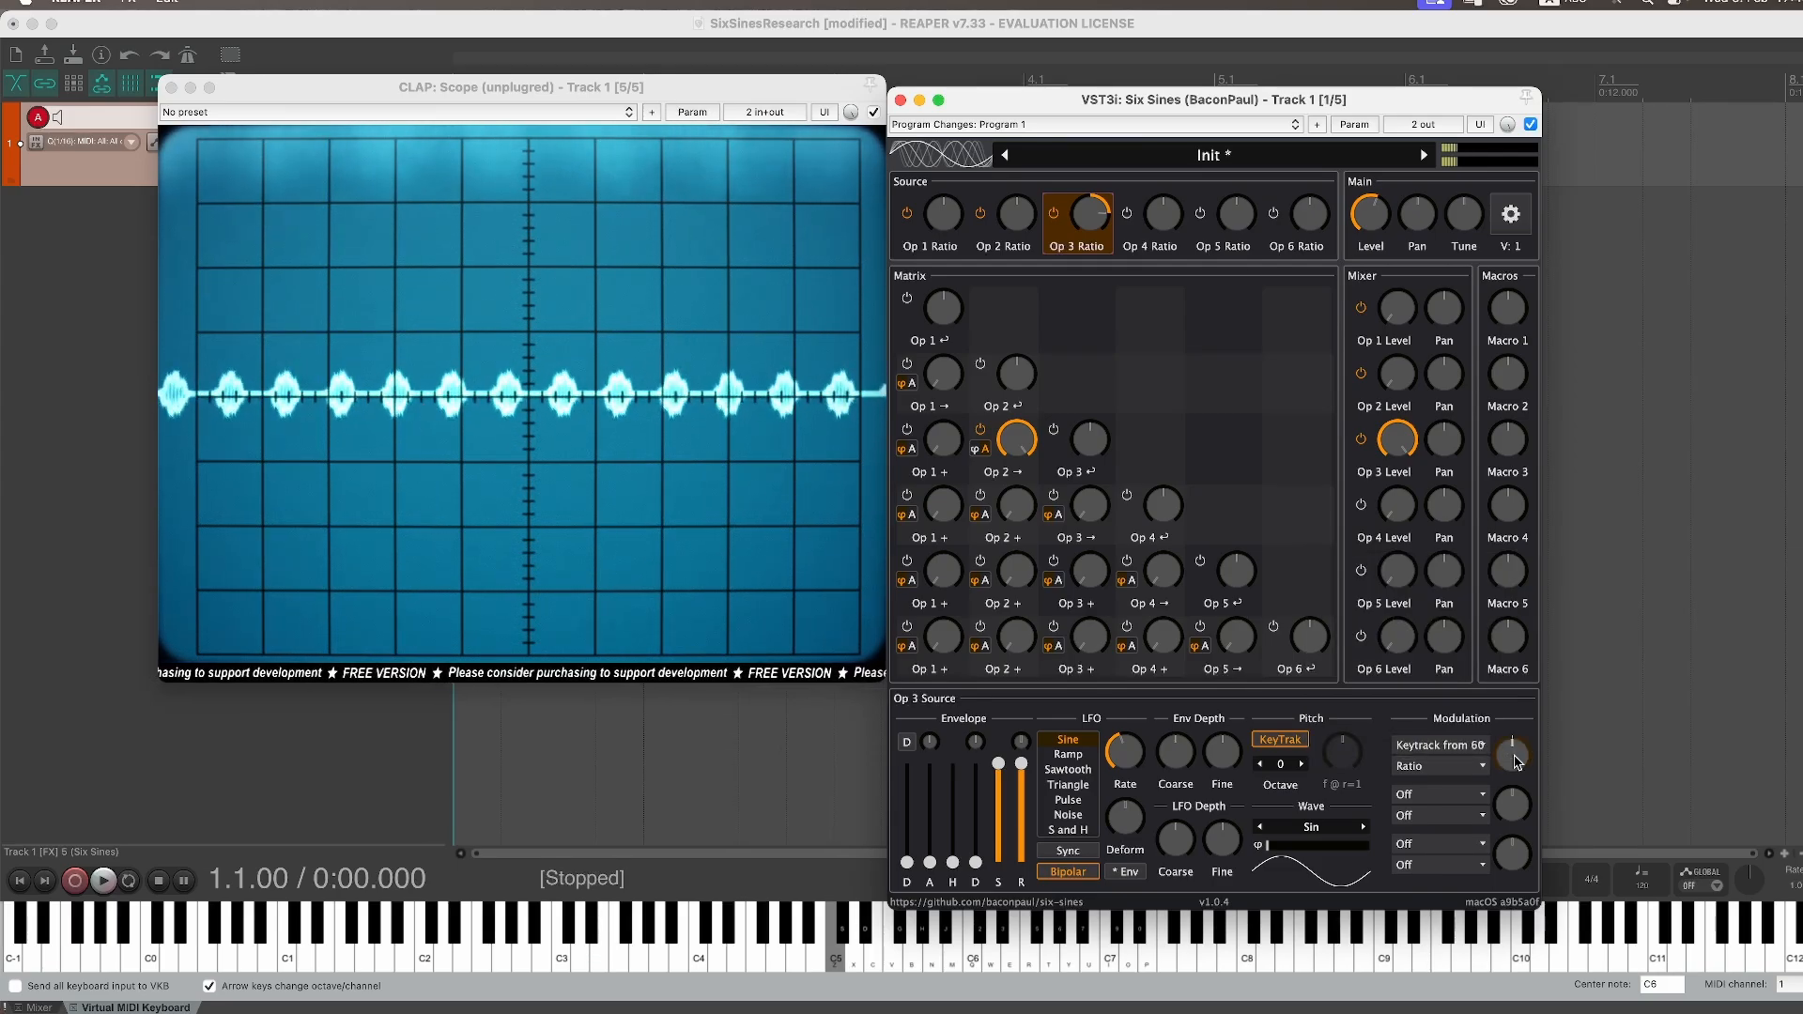
Step: Set the keytrack modulation depth to -0.05% and play a note
{"action": "right_click", "coordinate": [1515, 761]}
{"action": "type", "text": "-0.05"}
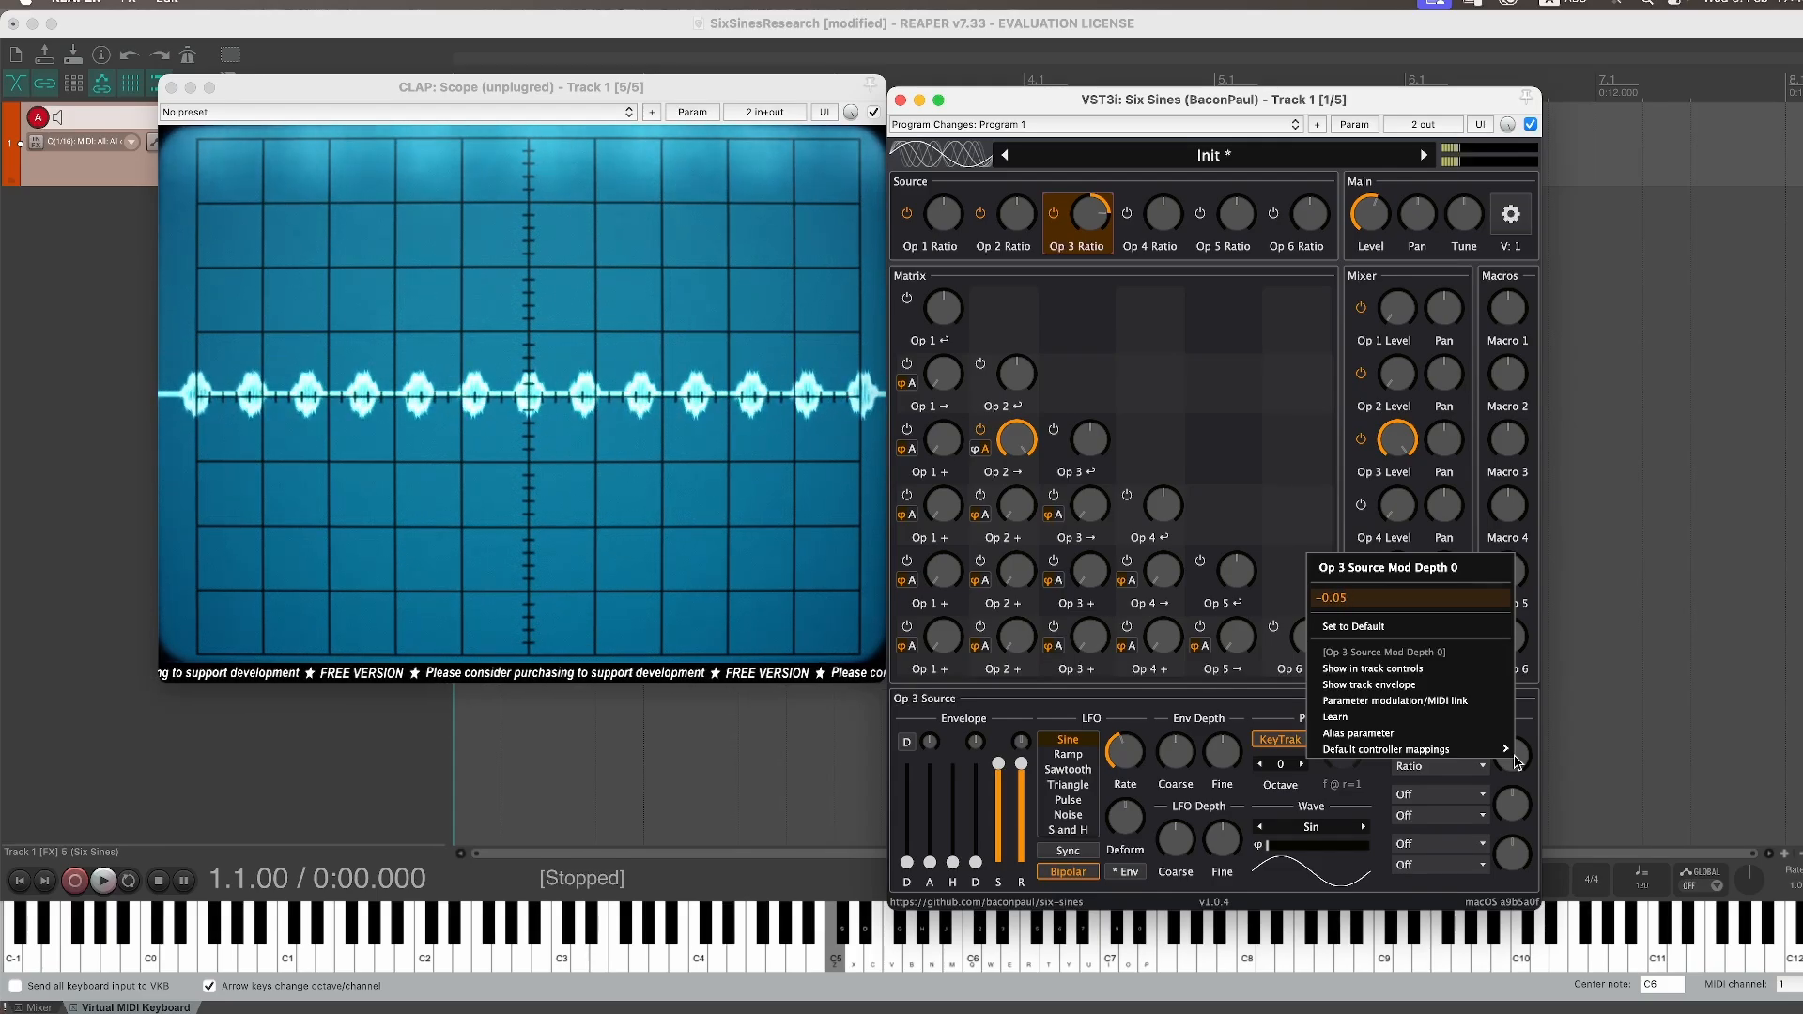
{"action": "key", "text": "Return"}
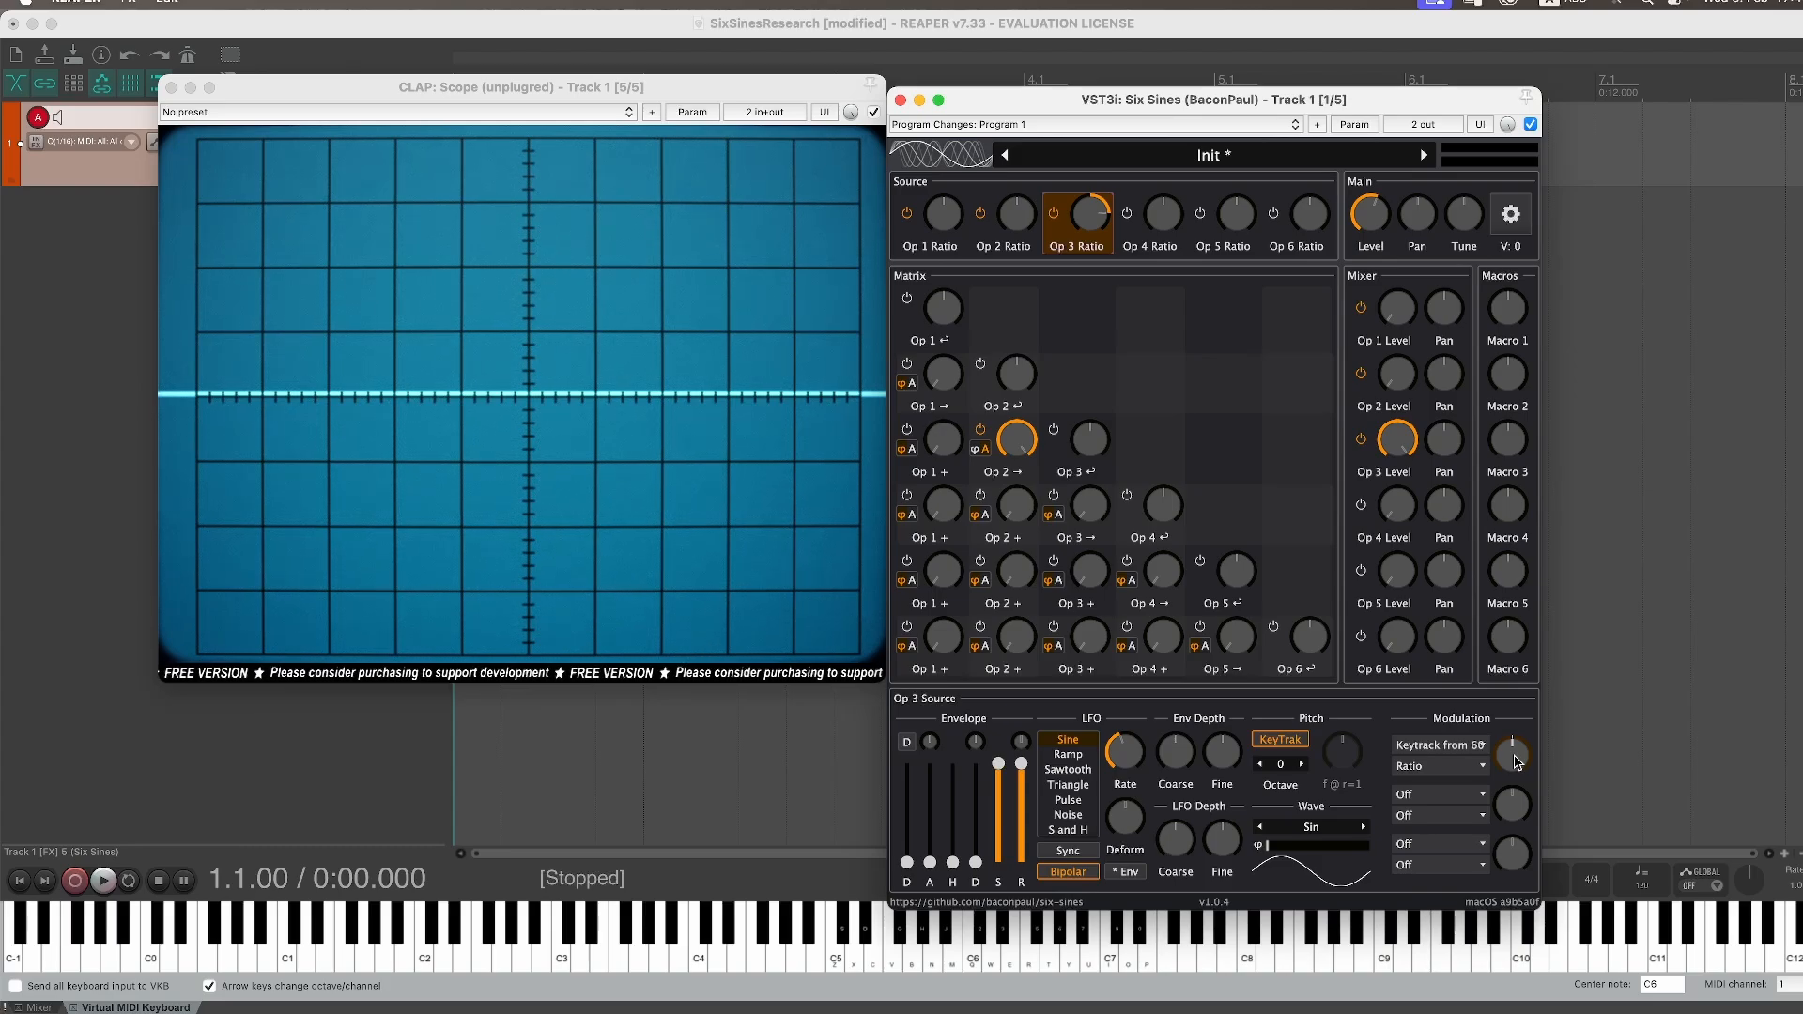
{"action": "key", "text": "z"}
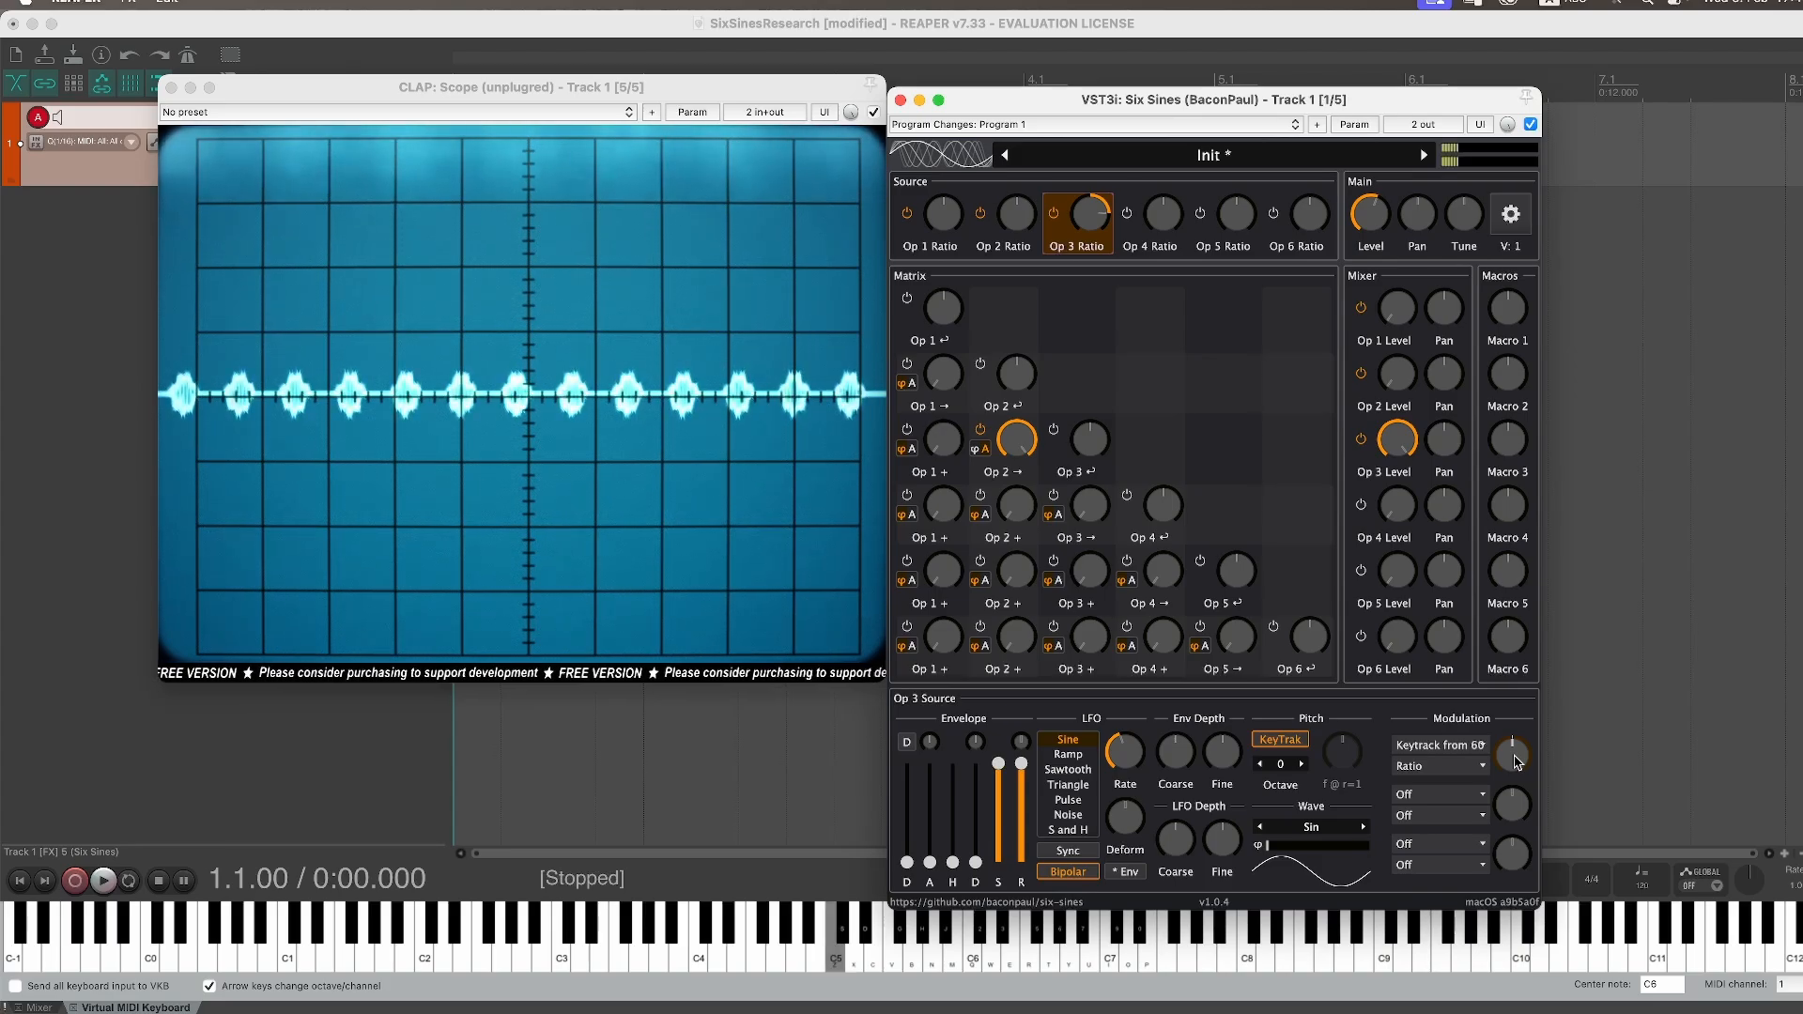
Step: Raise Operator 1's mixer level to about 61% and readjust Operator 3's mixer level
{"action": "left_click_drag", "start_coordinate": [1377, 299], "coordinate": [1416, 233]}
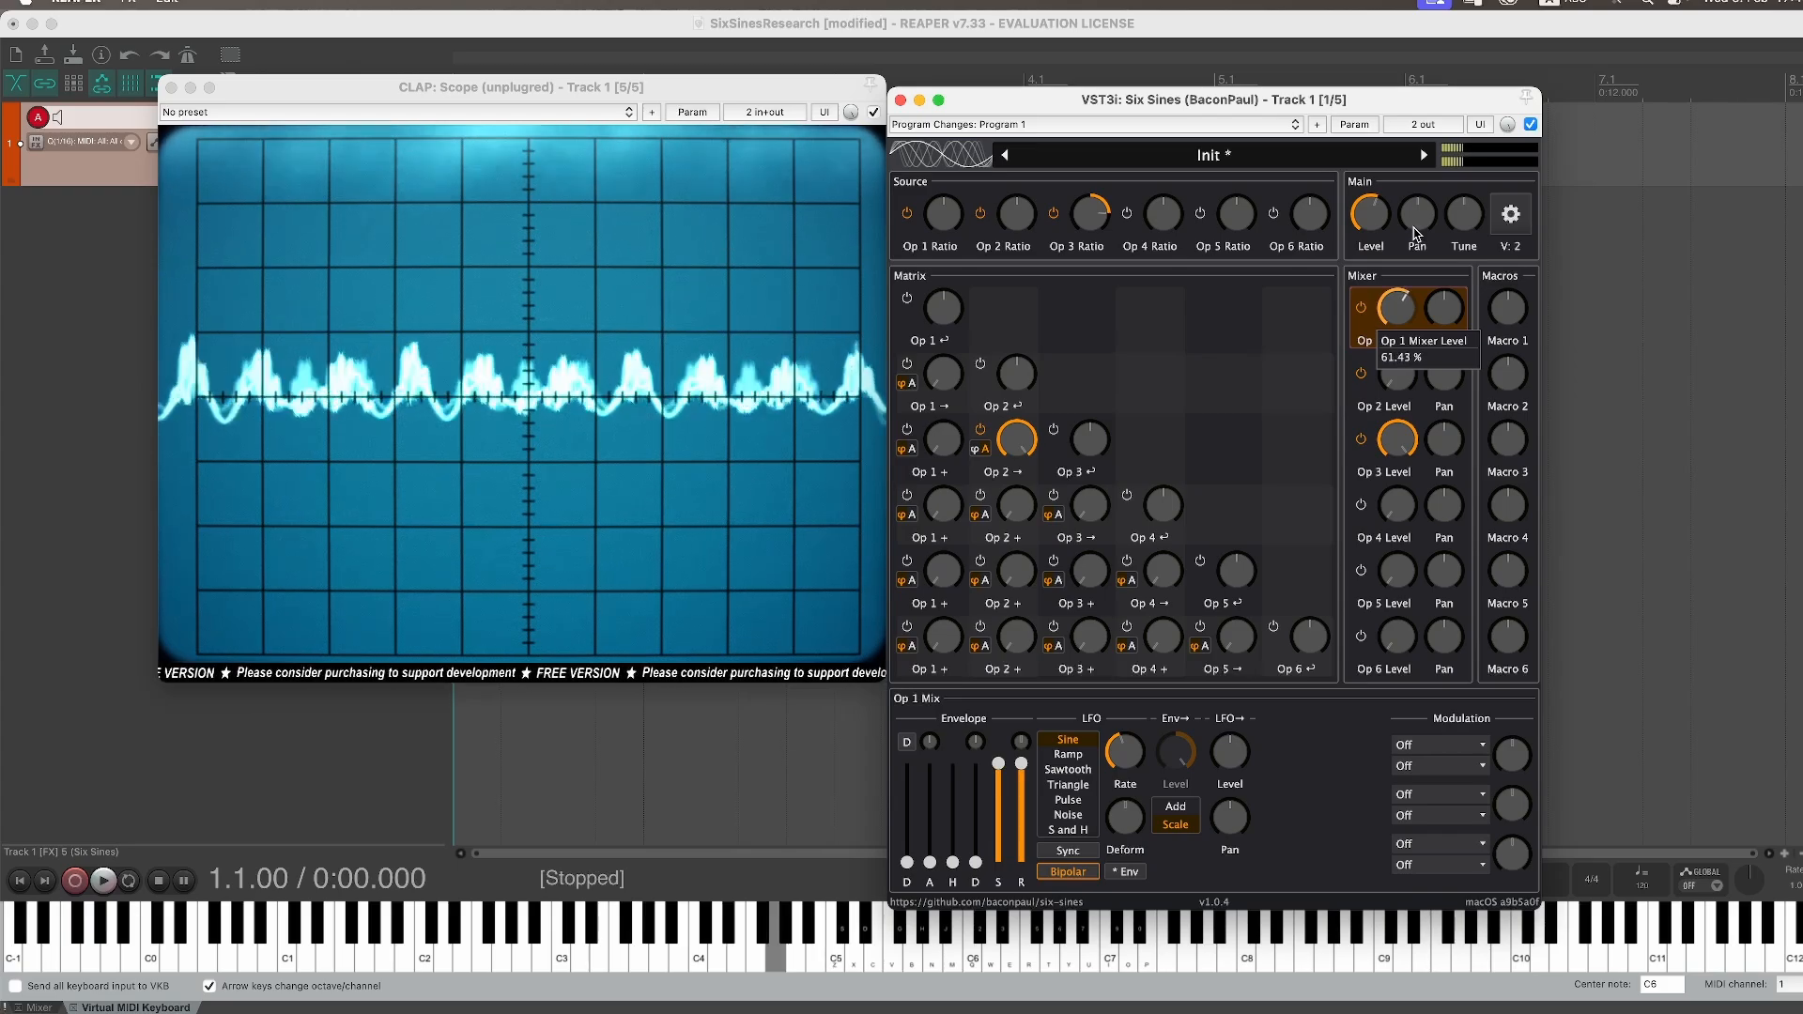
{"action": "mouse_move", "coordinate": [1404, 440]}
{"action": "left_mouse_down"}
{"action": "mouse_move", "coordinate": [1409, 531]}
{"action": "mouse_move", "coordinate": [1425, 410]}
{"action": "mouse_move", "coordinate": [1420, 449]}
{"action": "mouse_move", "coordinate": [1423, 428]}
{"action": "left_mouse_up"}
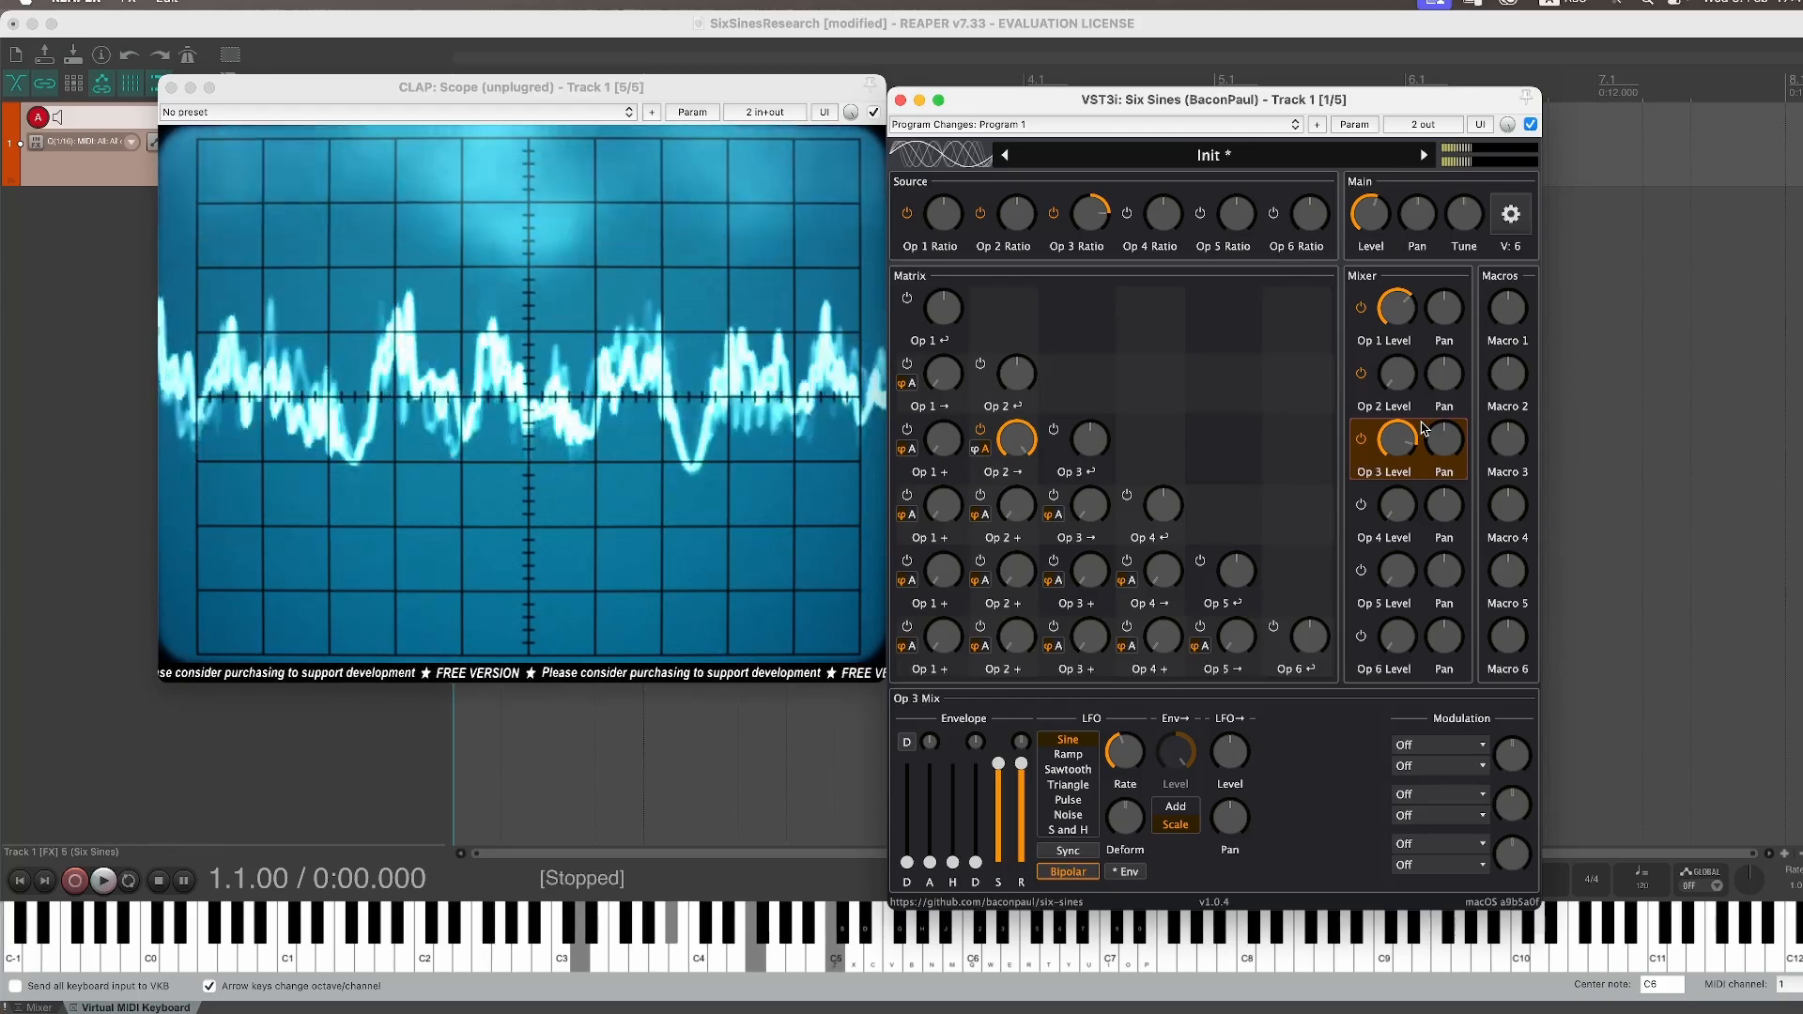
{"action": "left_click_drag", "start_coordinate": [1423, 427], "coordinate": [1356, 363]}
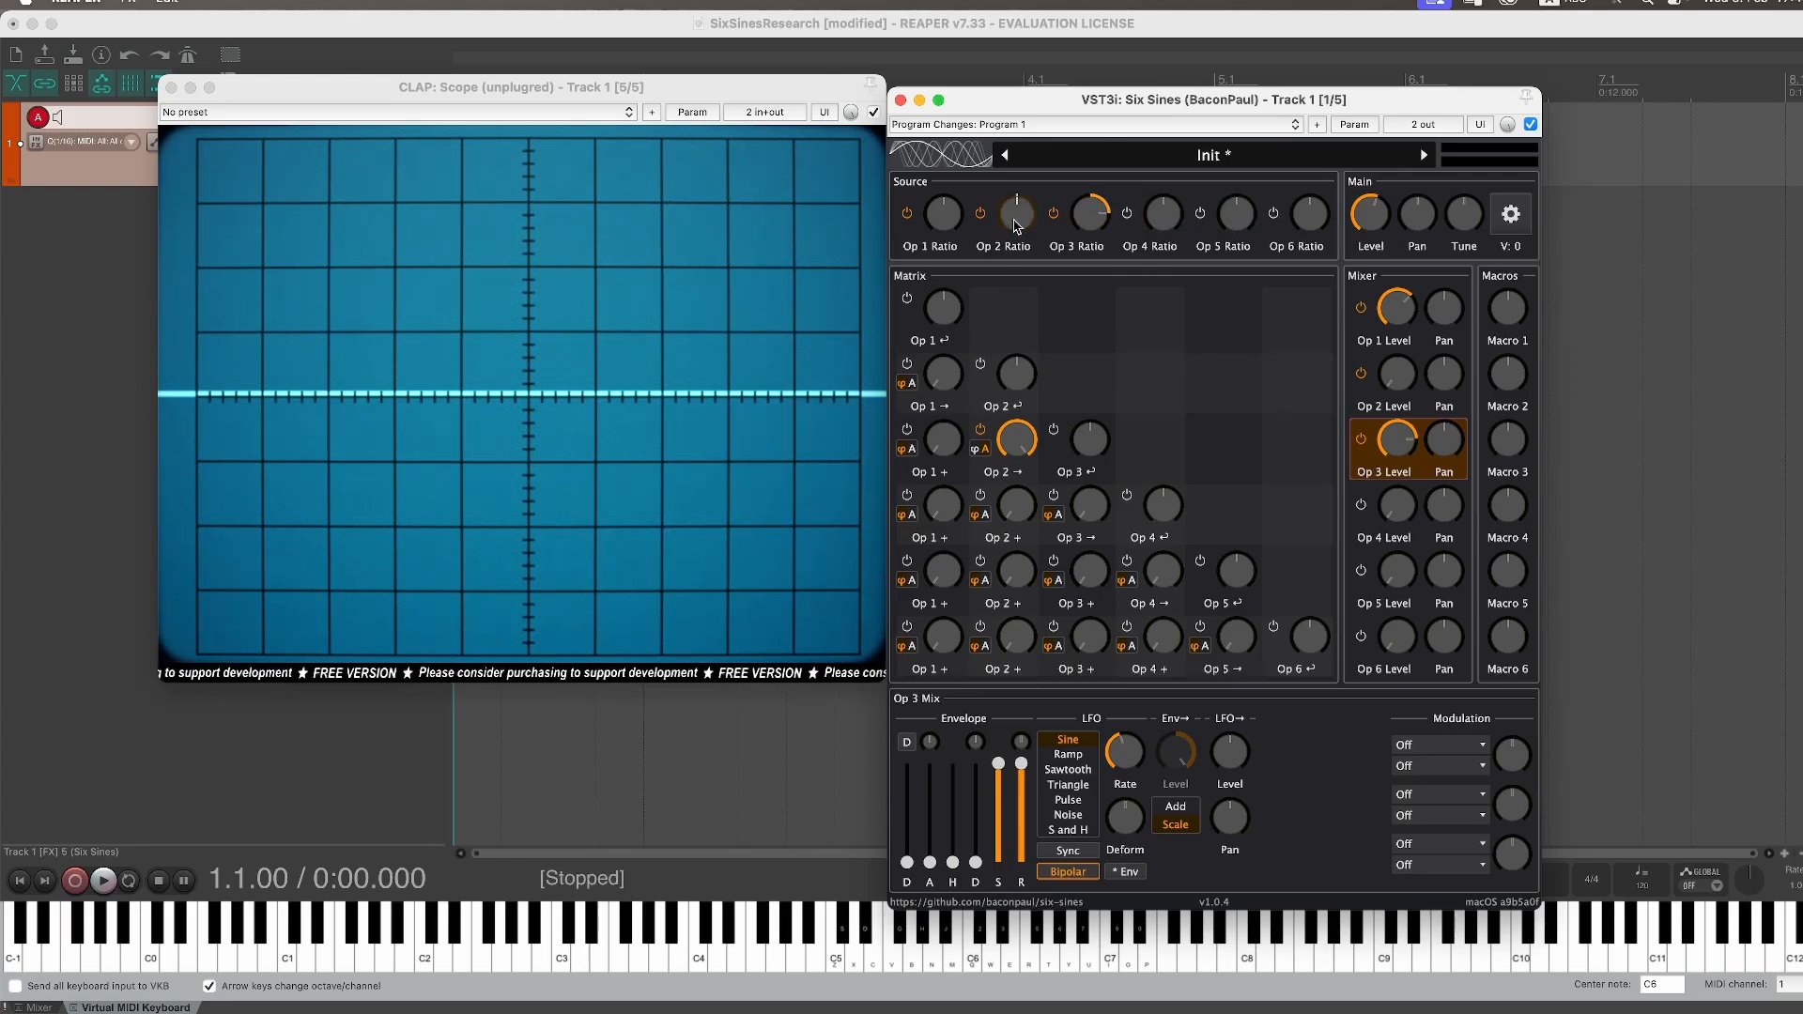
Step: Set Operator 4's source waveform to TX 3
{"action": "left_click", "coordinate": [1165, 216]}
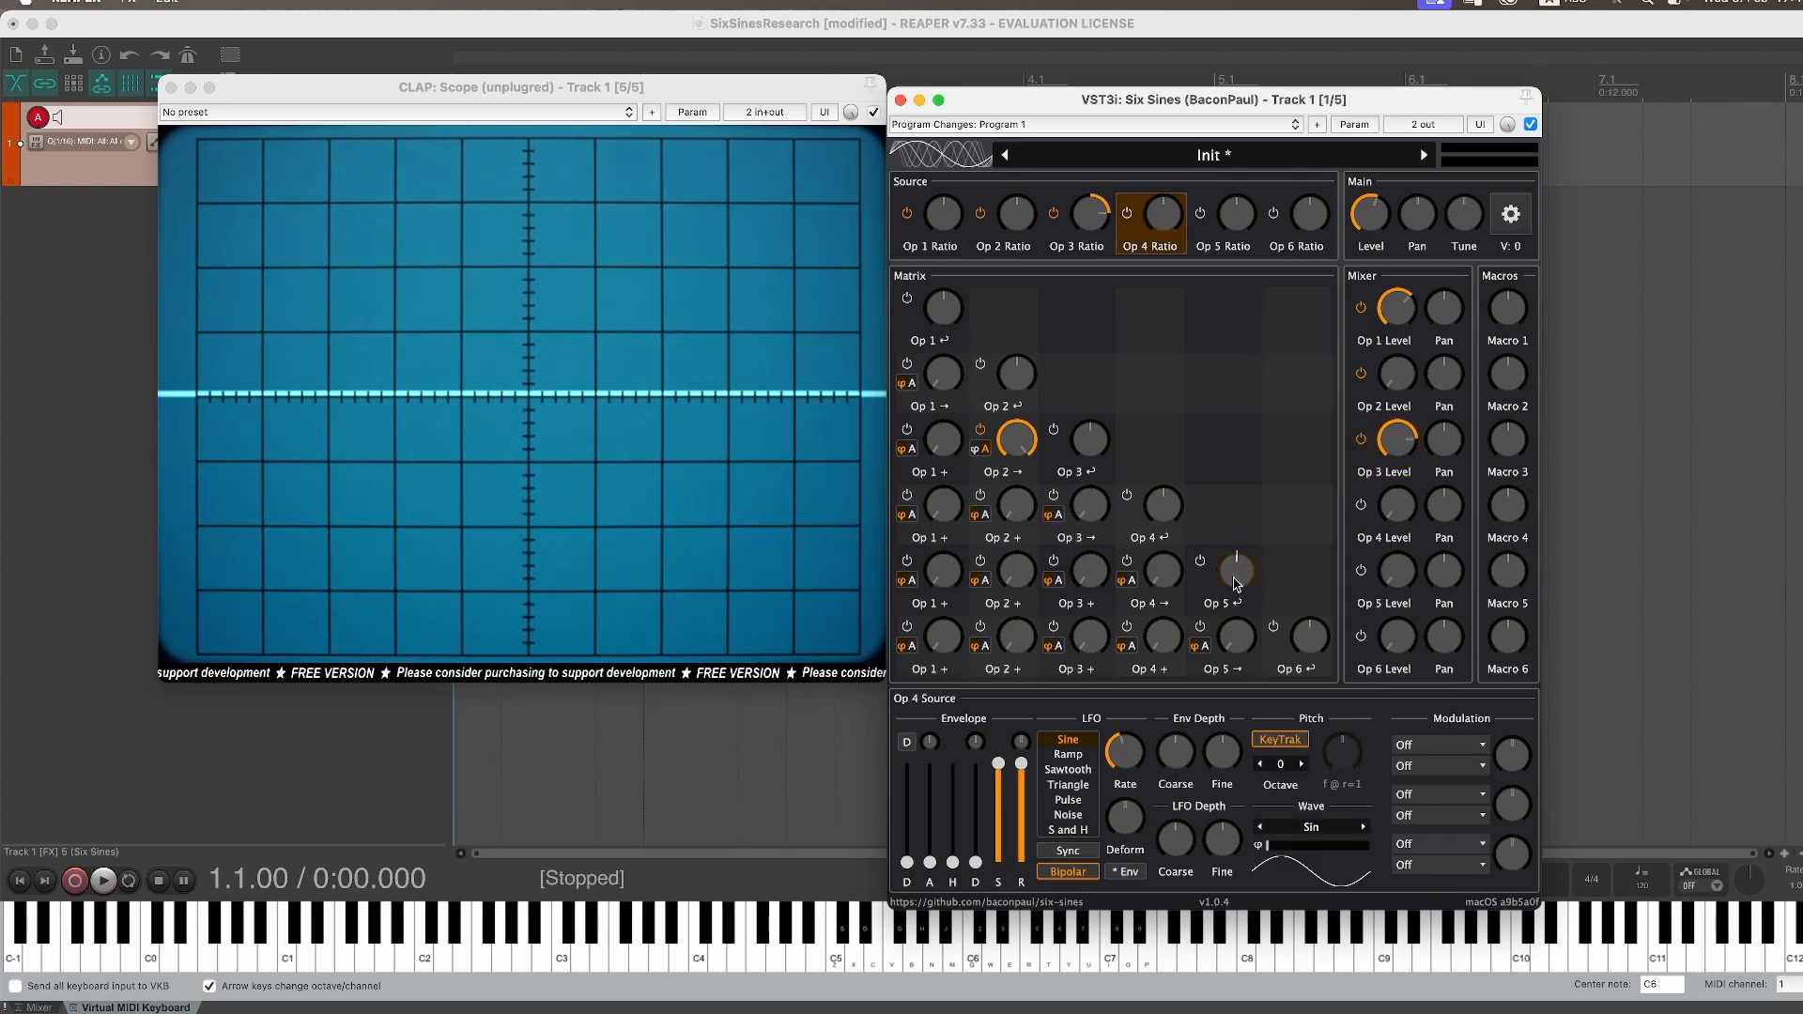
{"action": "left_click", "coordinate": [1312, 828]}
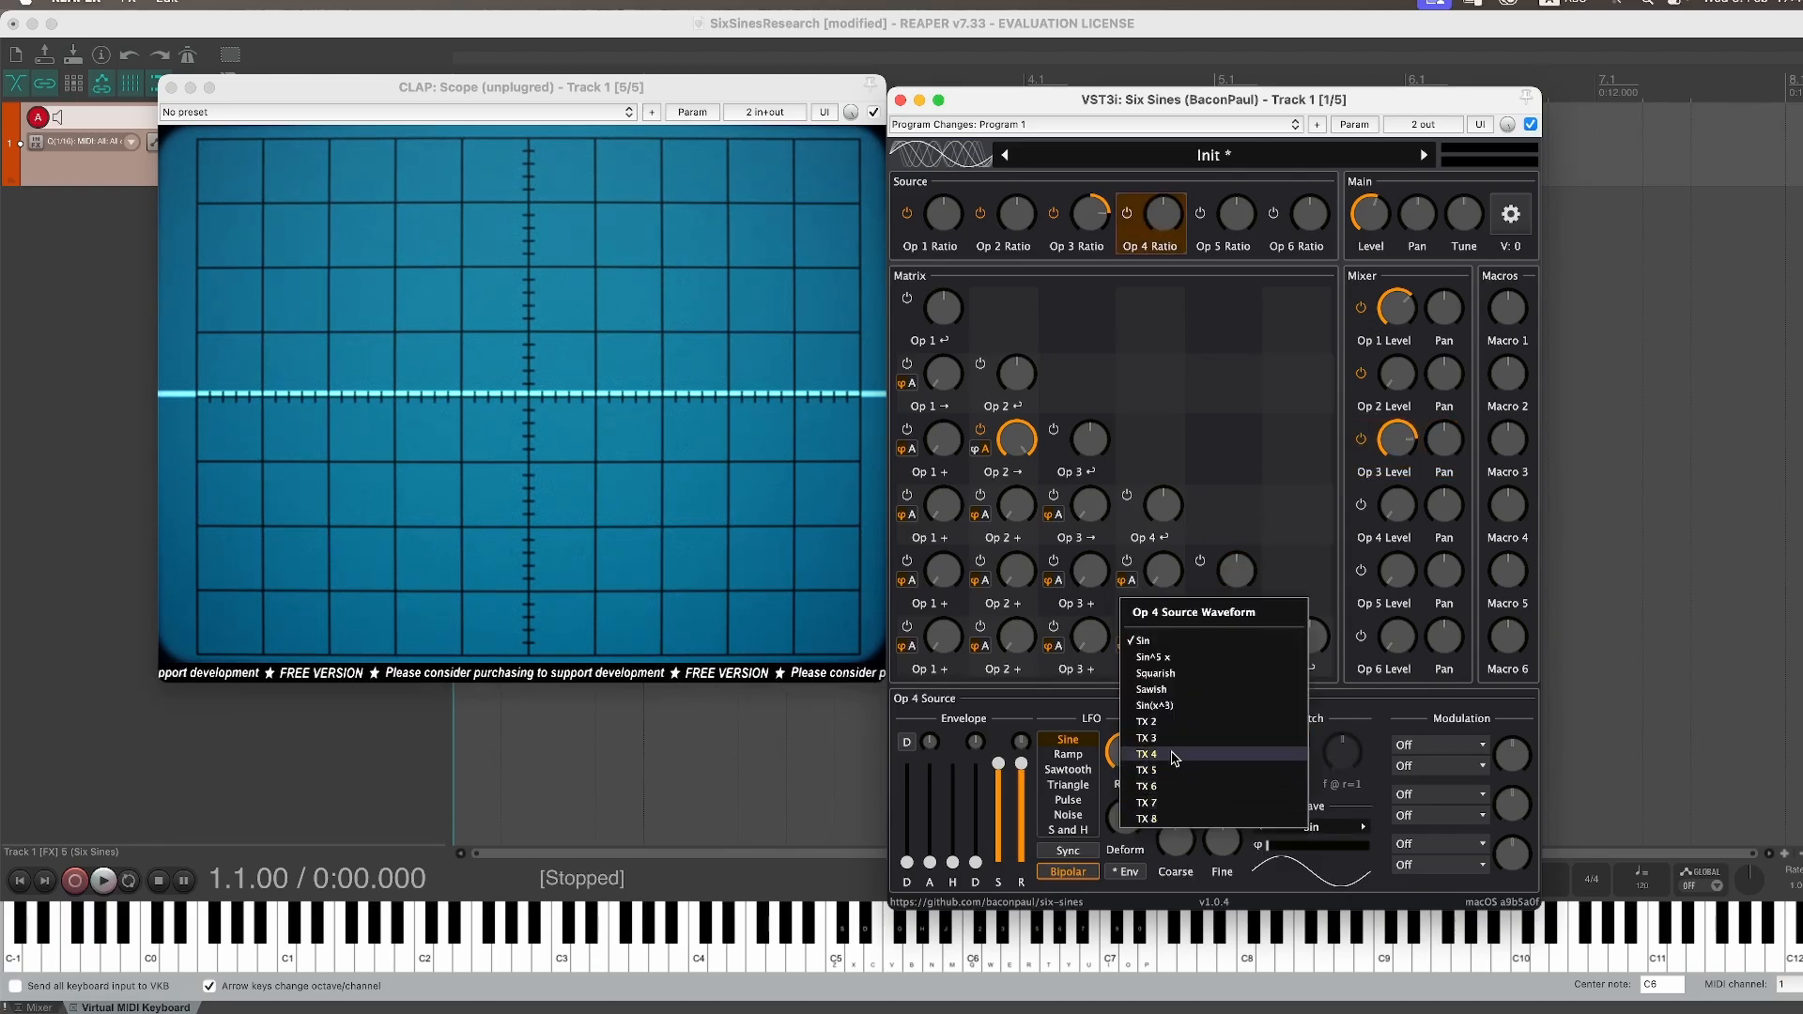
{"action": "left_click", "coordinate": [1170, 738]}
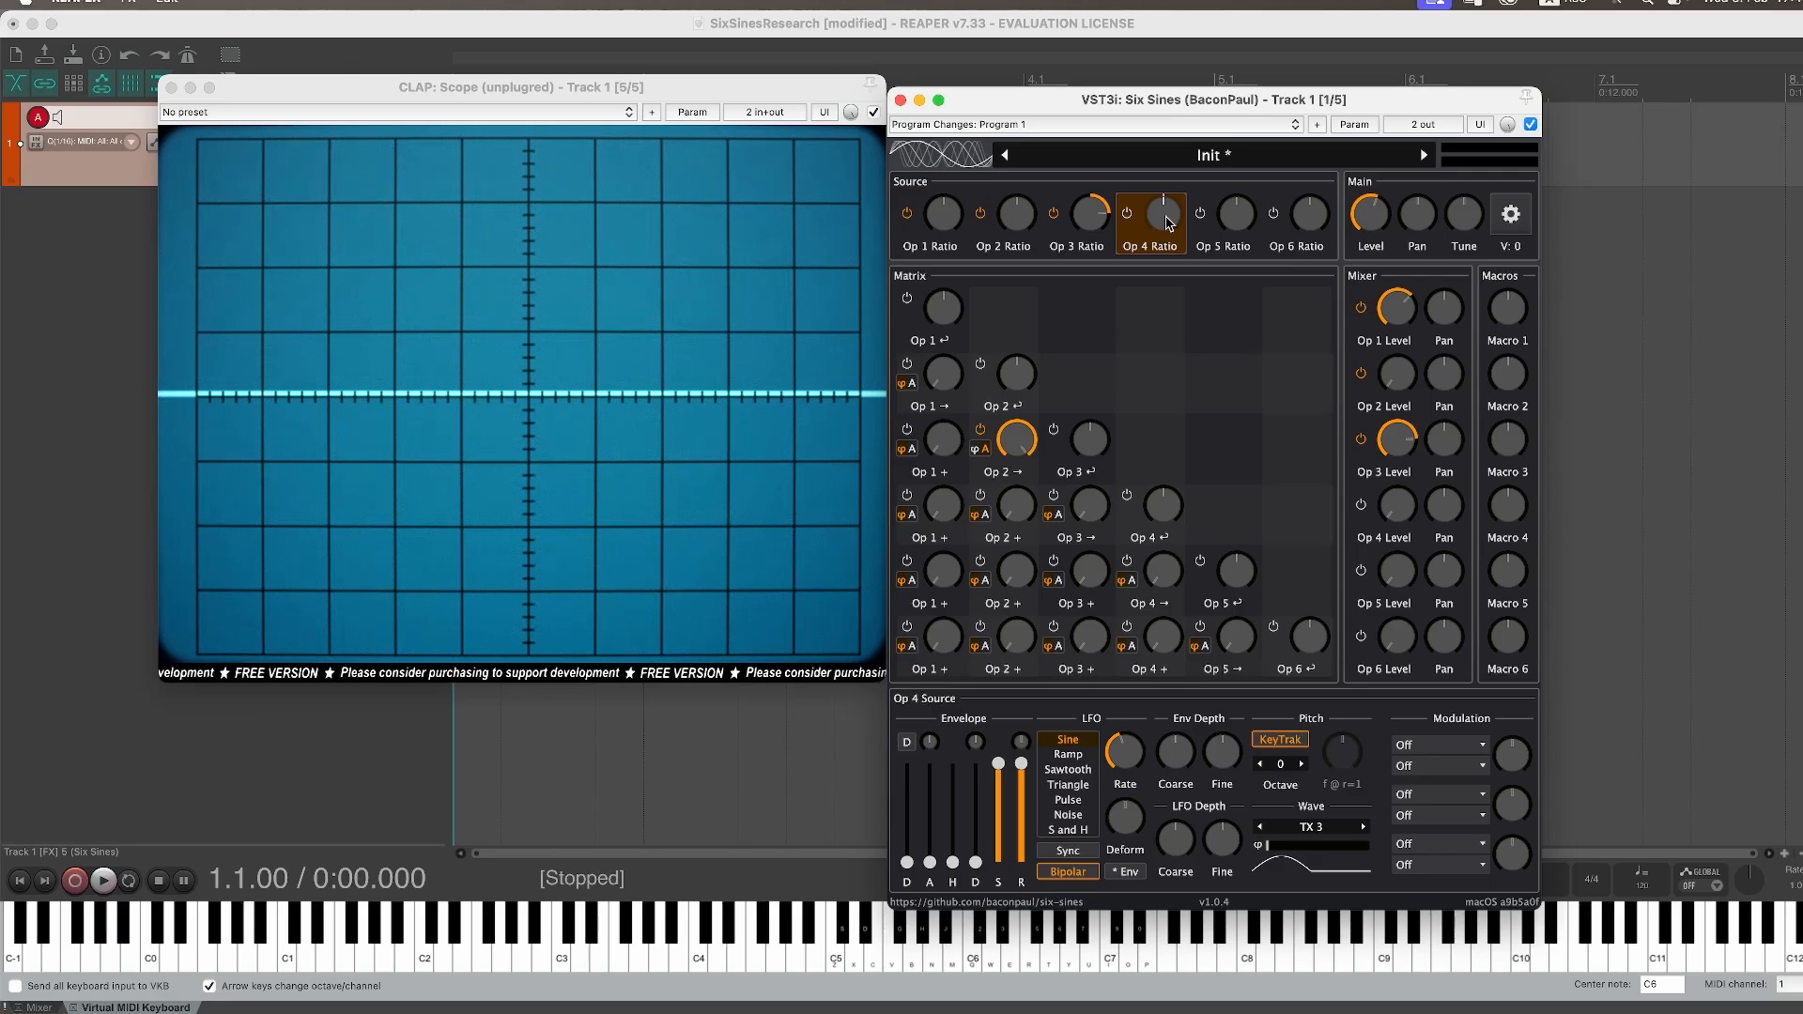
Step: Check Operator 3's ratio, then set Operator 5's source ratio to 4
{"action": "left_click", "coordinate": [1239, 220]}
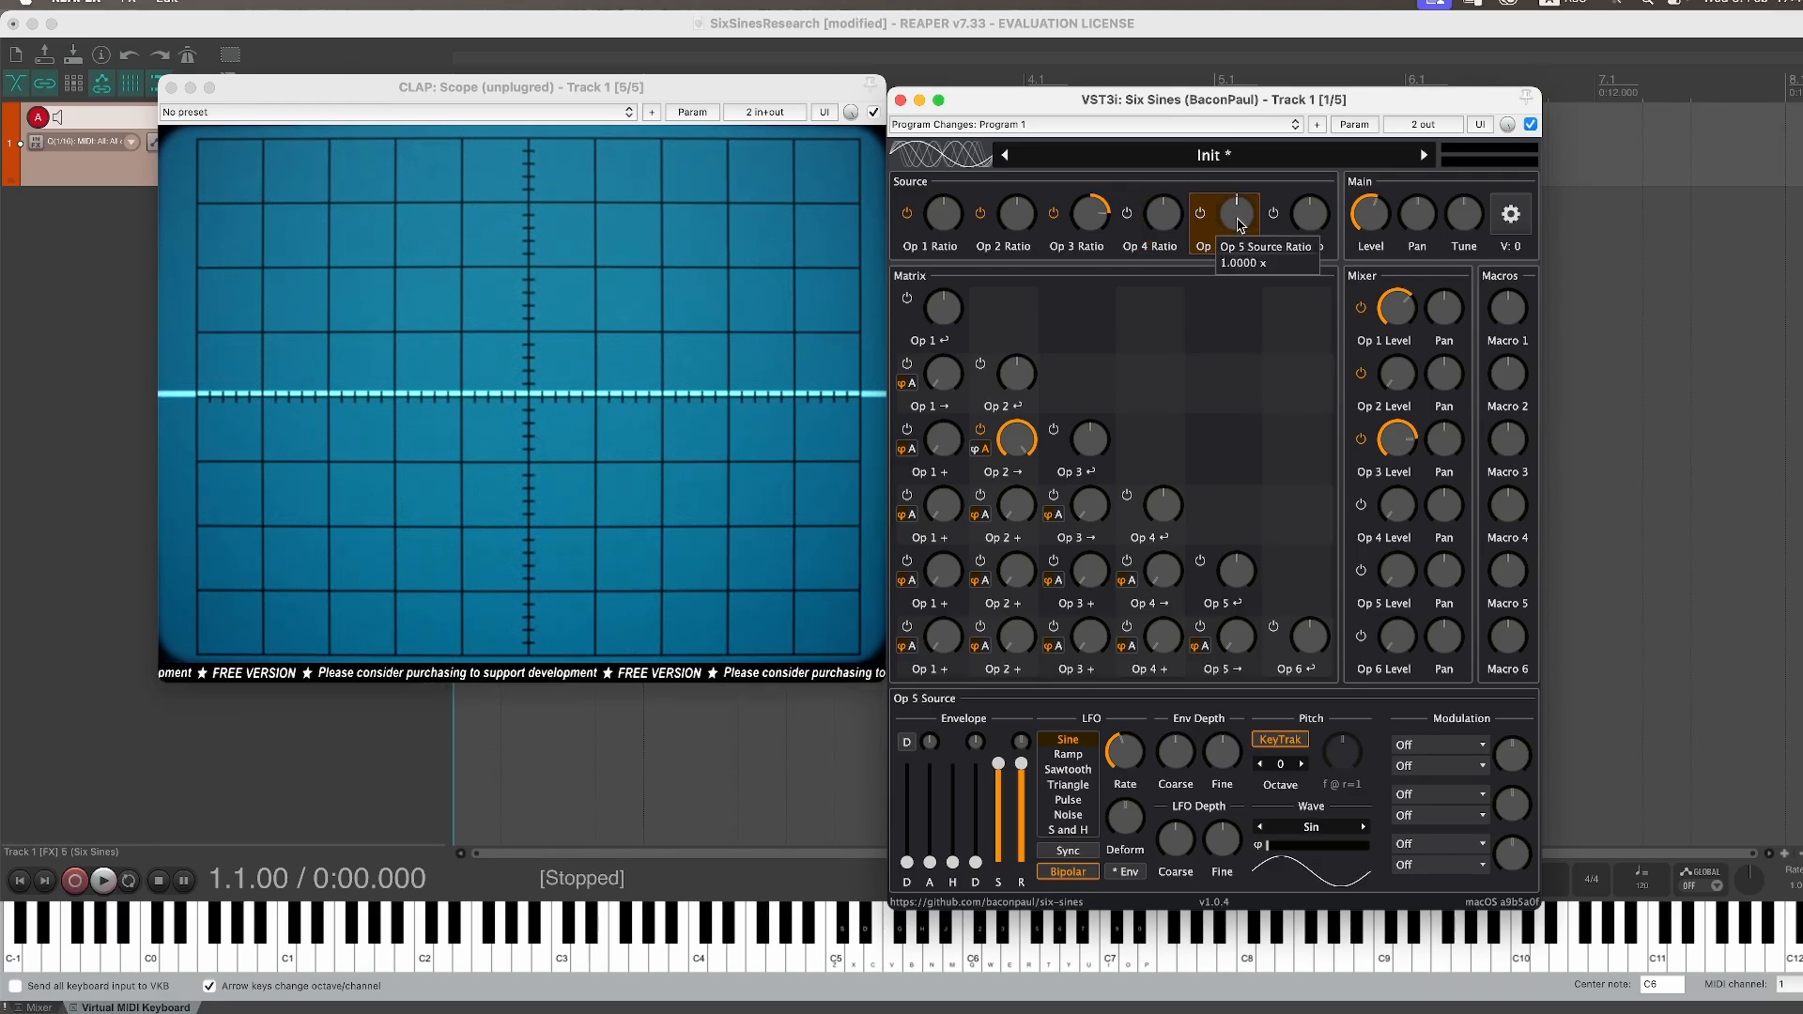
{"action": "left_click", "coordinate": [1092, 219]}
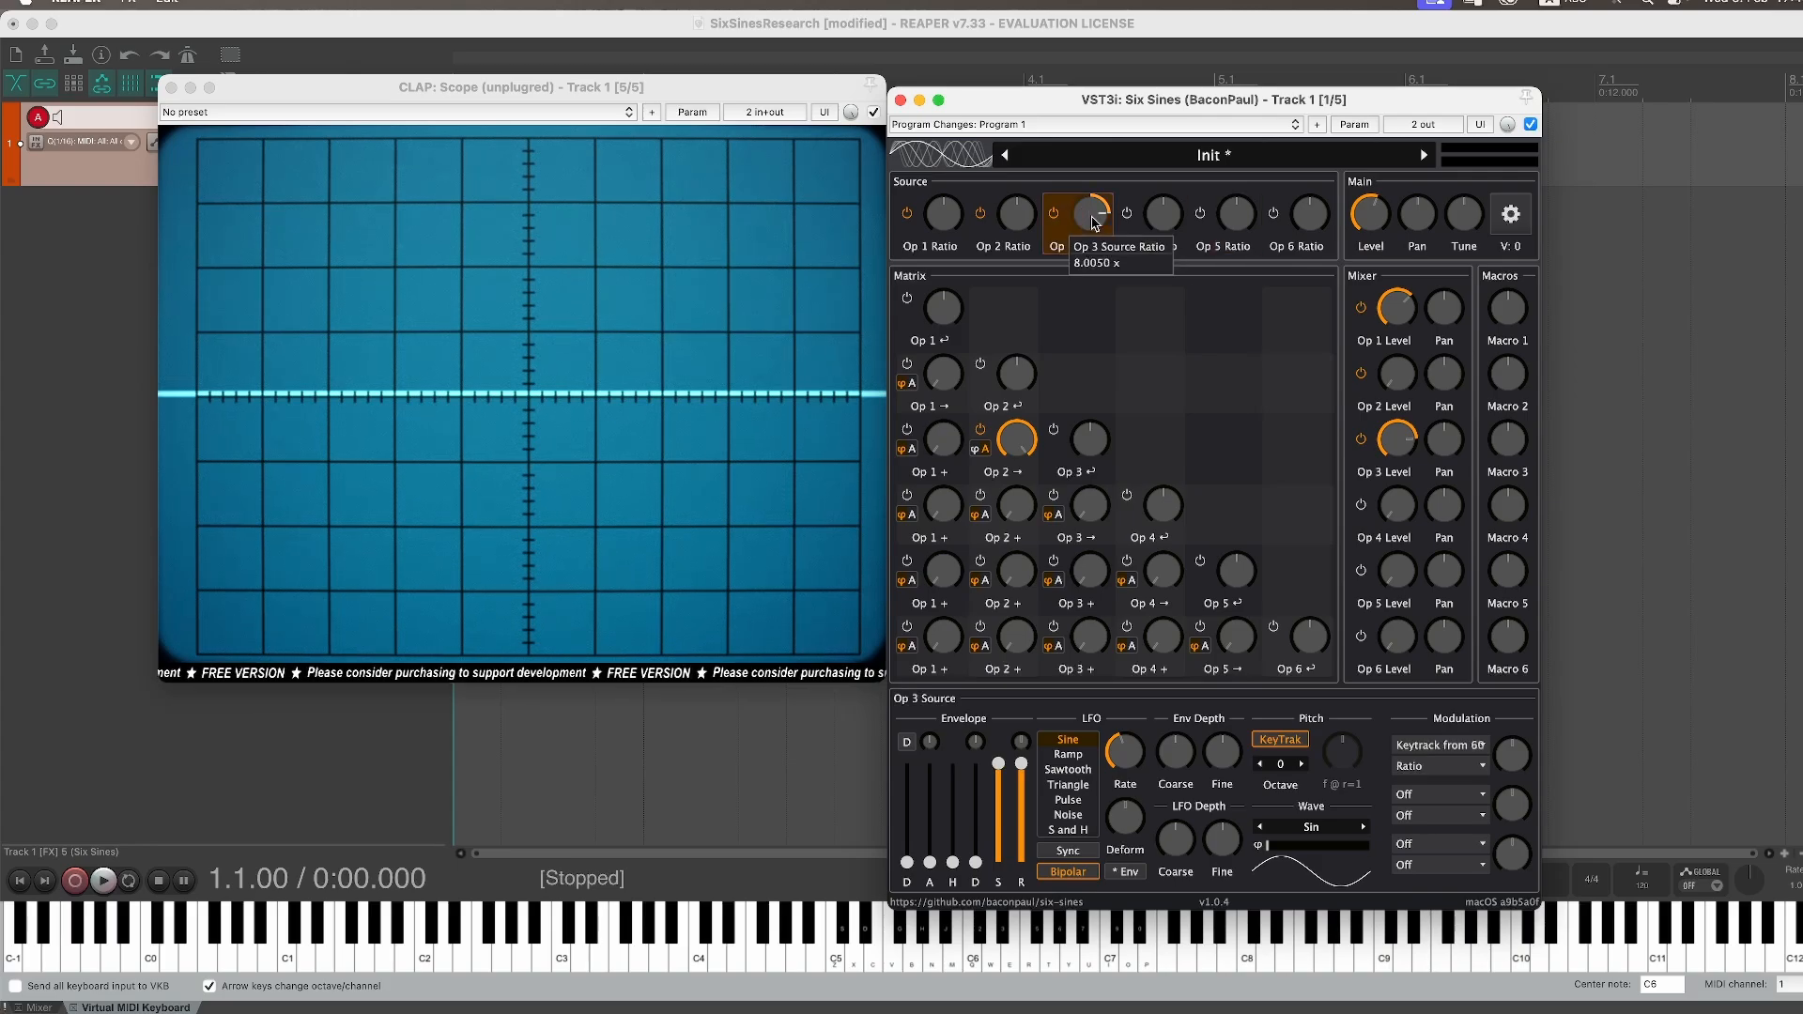
{"action": "right_click", "coordinate": [1097, 221]}
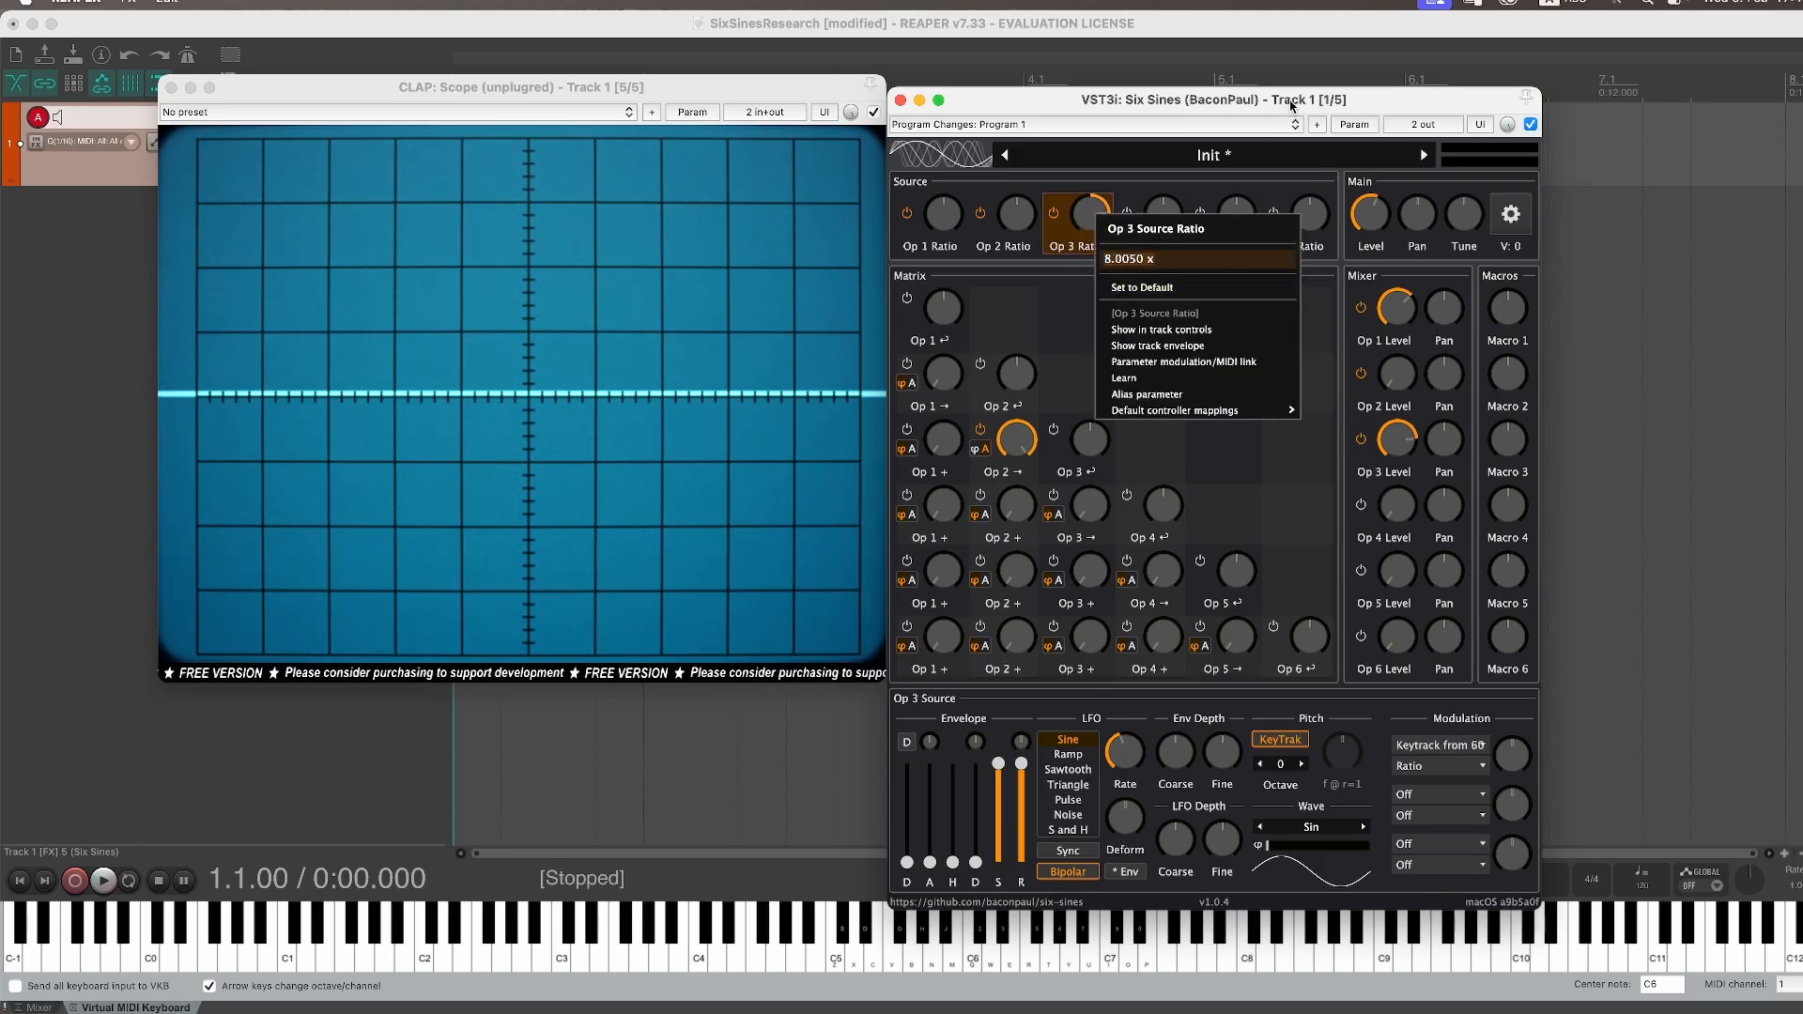
{"action": "left_click", "coordinate": [1253, 212]}
{"action": "right_click", "coordinate": [1232, 223]}
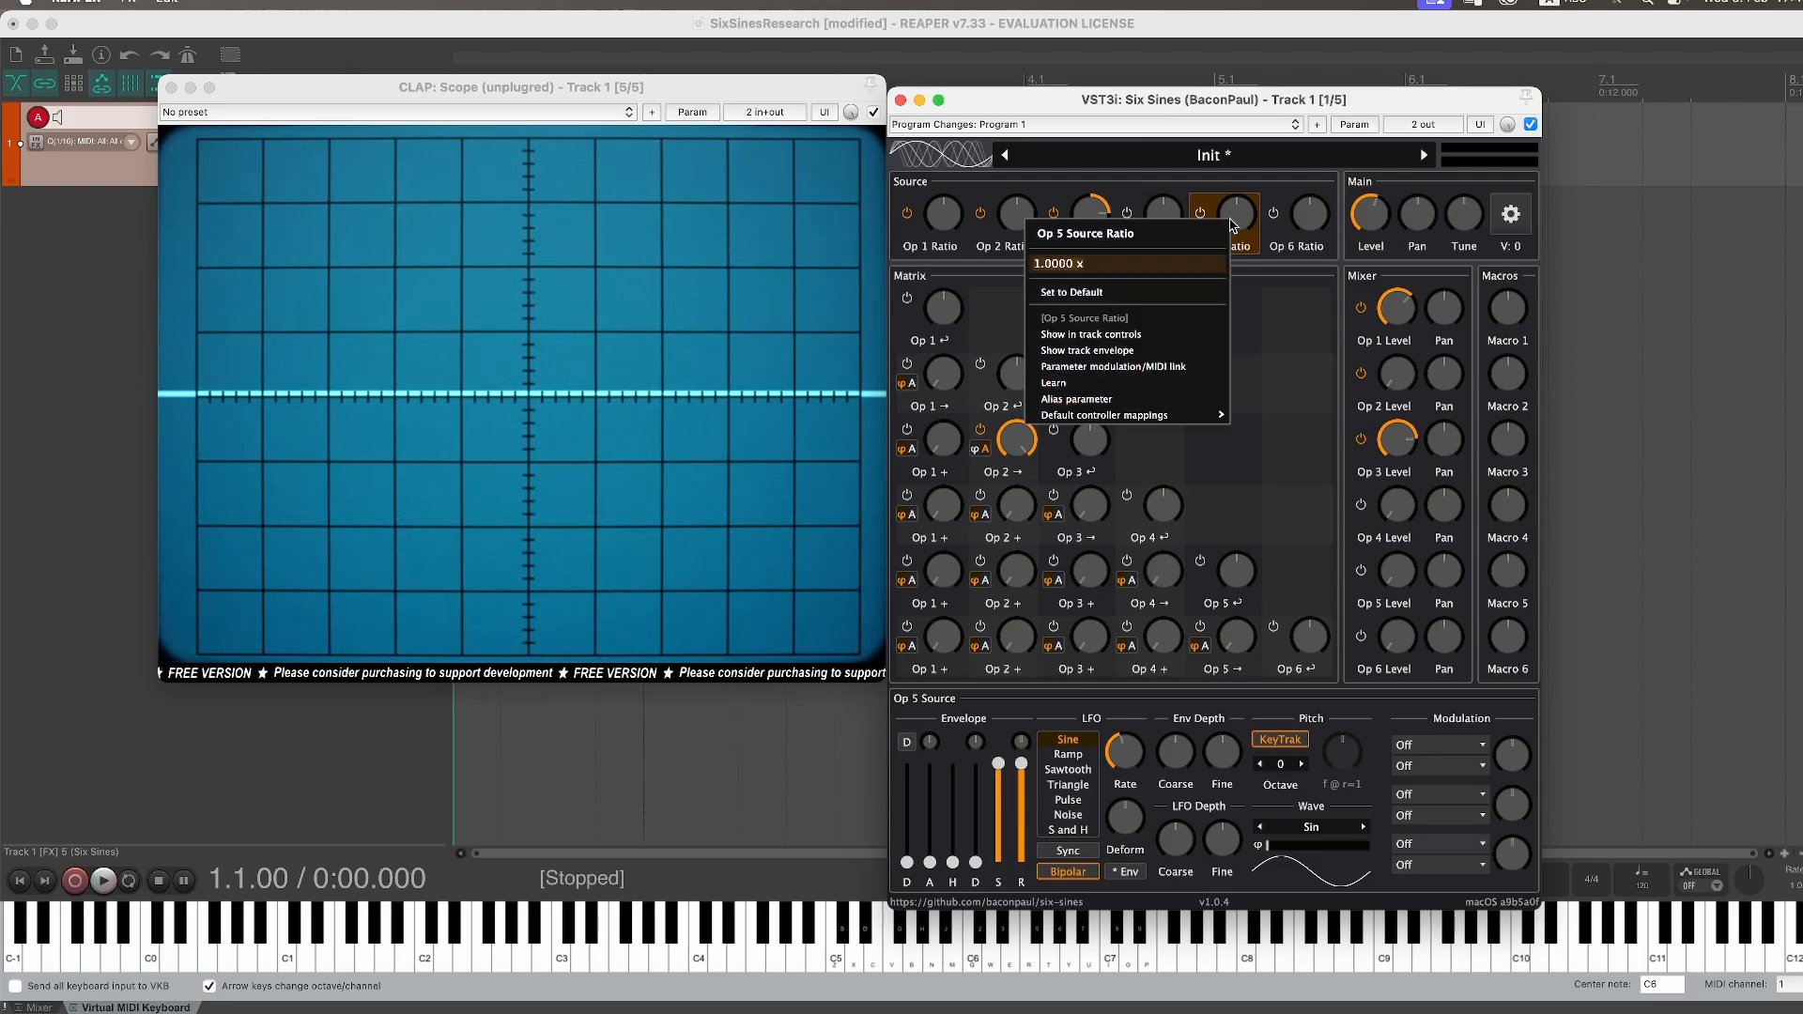
{"action": "type", "text": "4"}
{"action": "key", "text": "Return"}
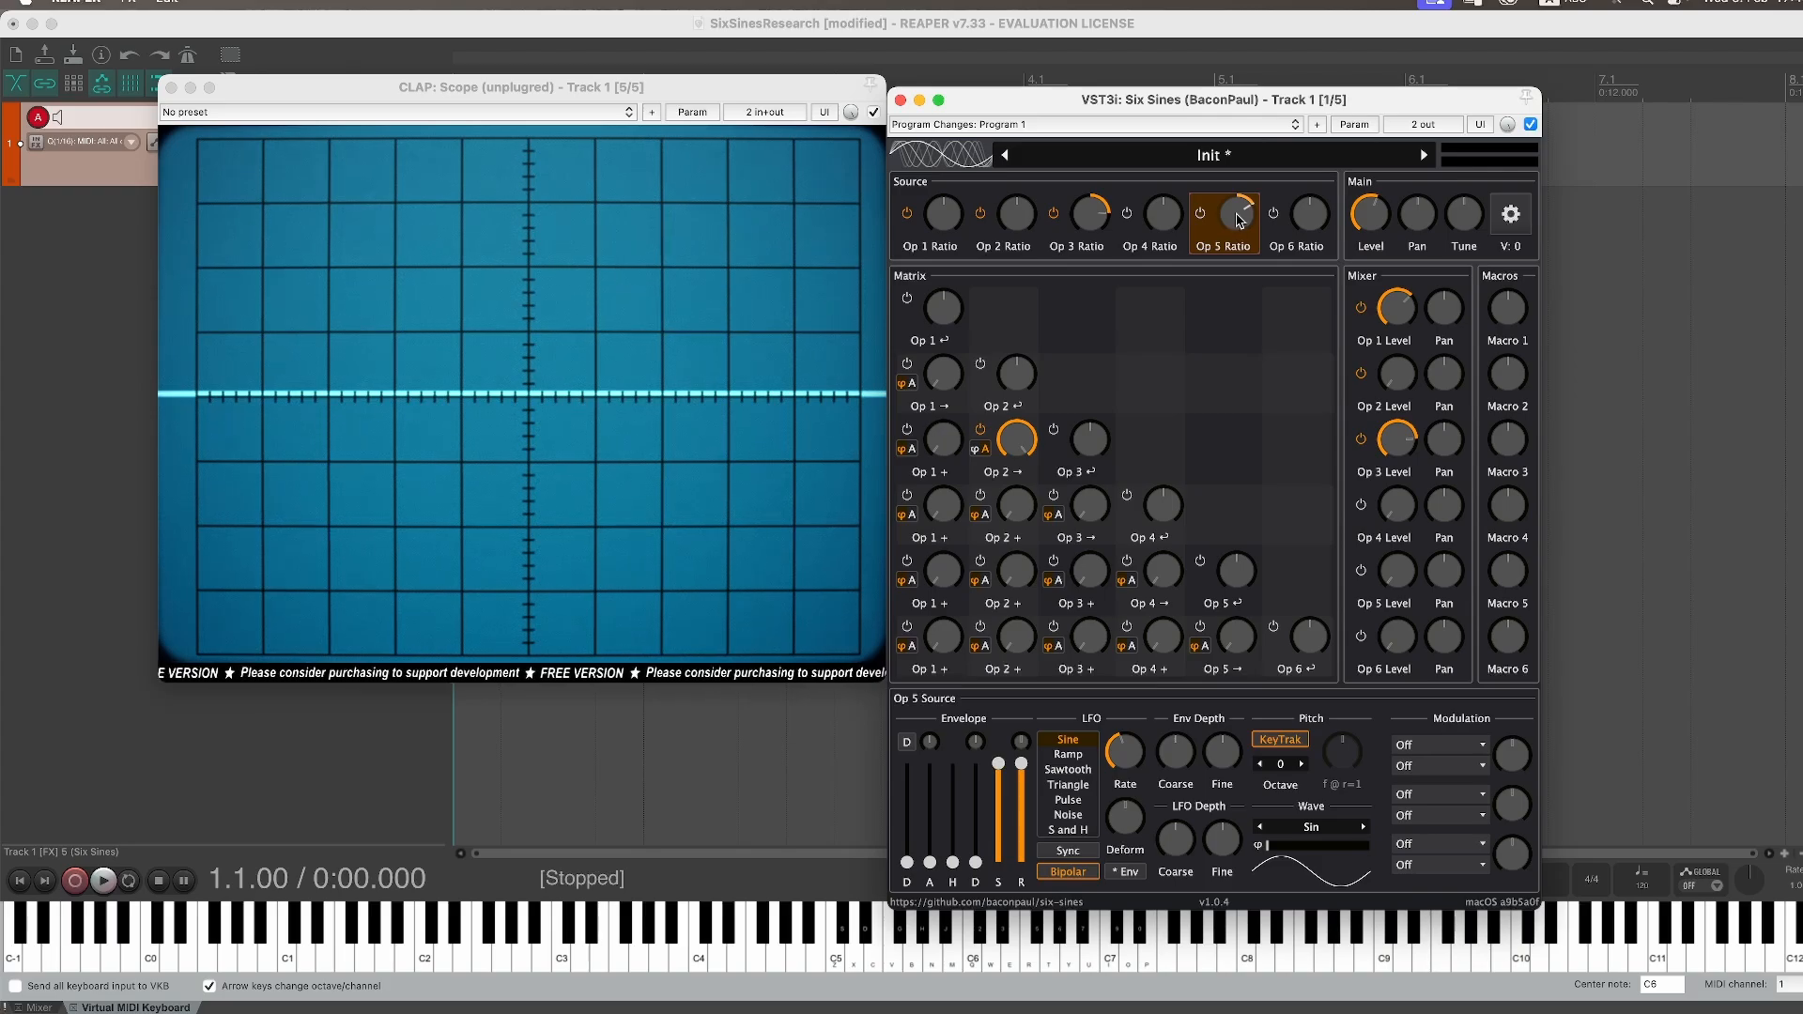
Step: Raise Operator 5's mixer level to full and turn up the Operator 4 to Operator 5 modulation depth
{"action": "left_click", "coordinate": [1399, 580]}
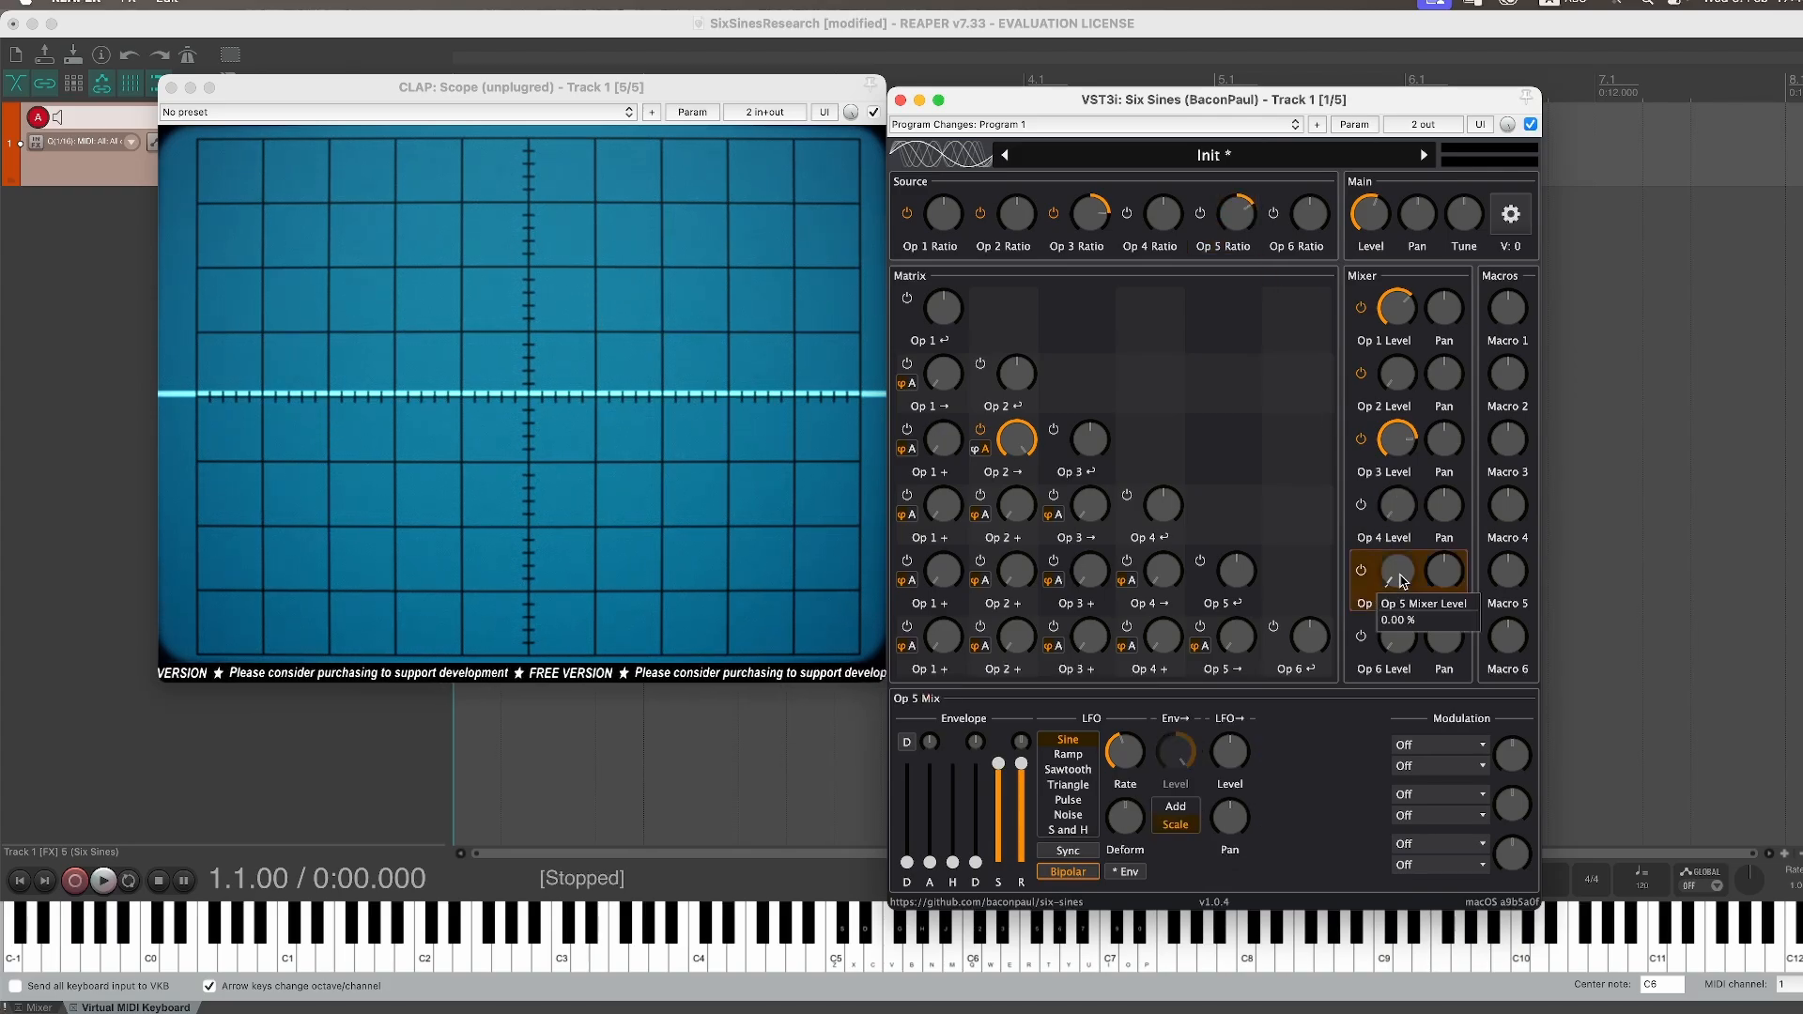
{"action": "left_click_drag", "start_coordinate": [1399, 580], "coordinate": [1440, 384]}
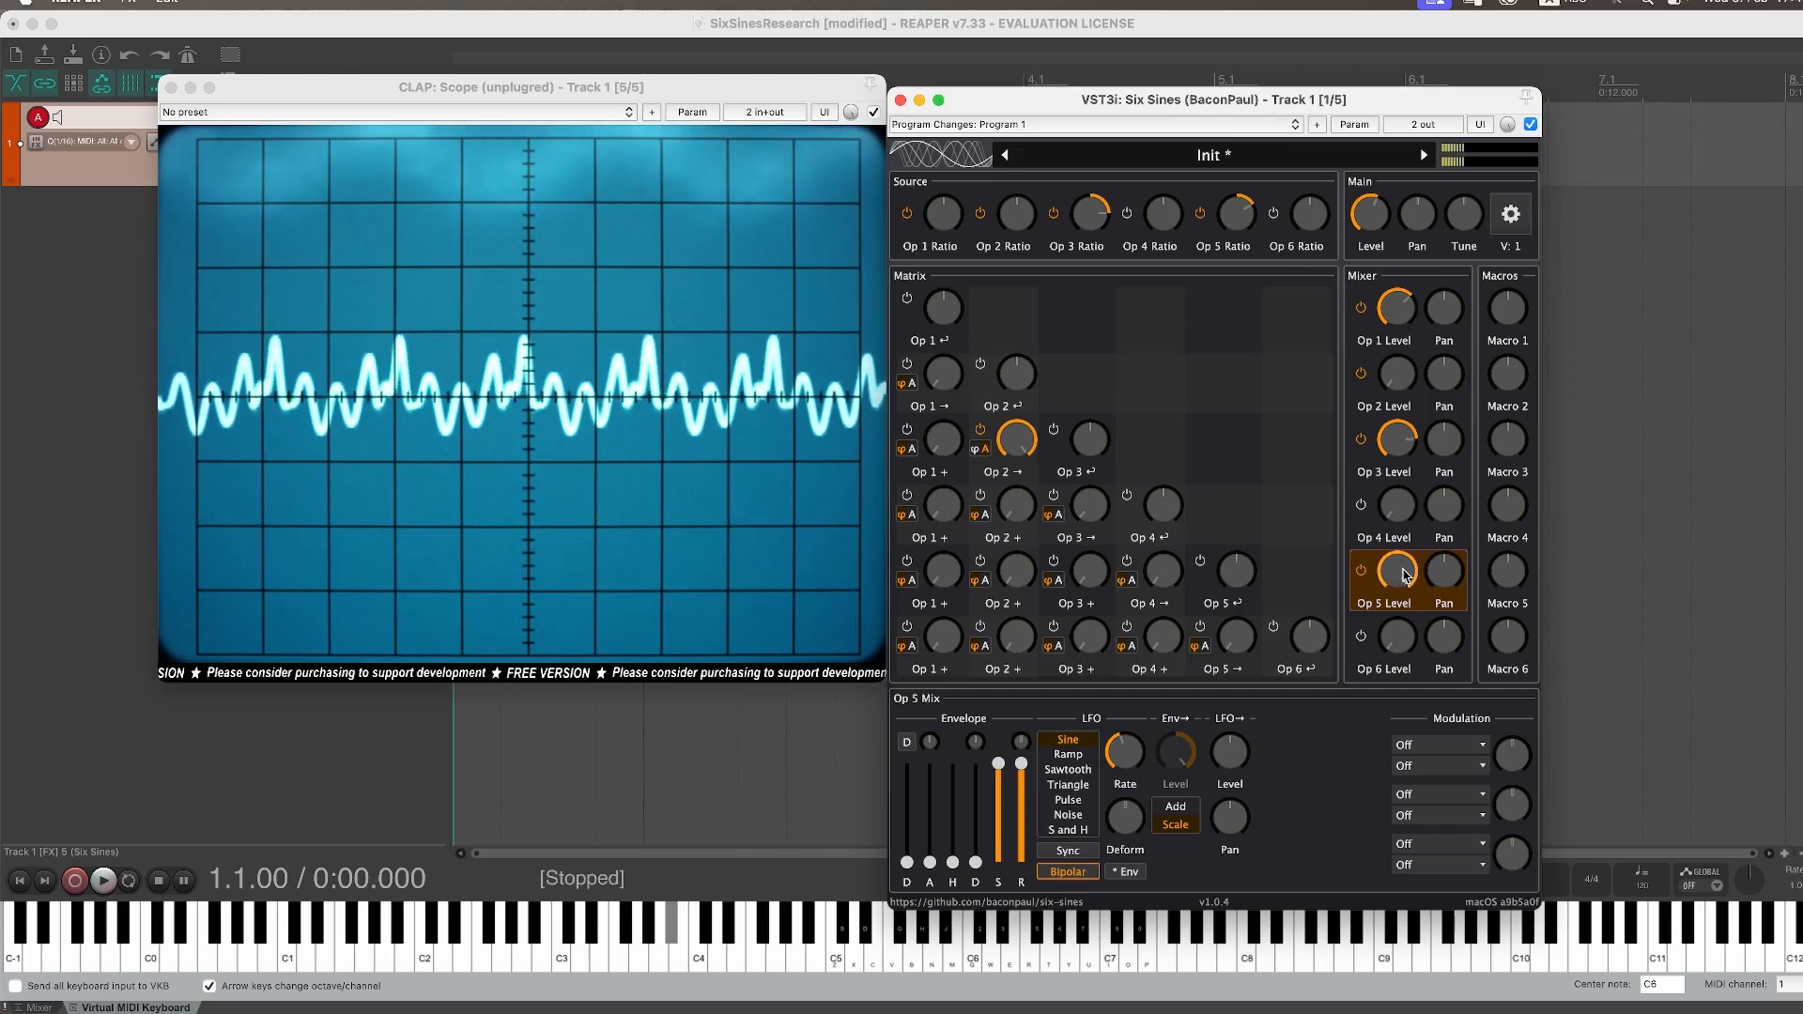
{"action": "left_click", "coordinate": [1138, 588]}
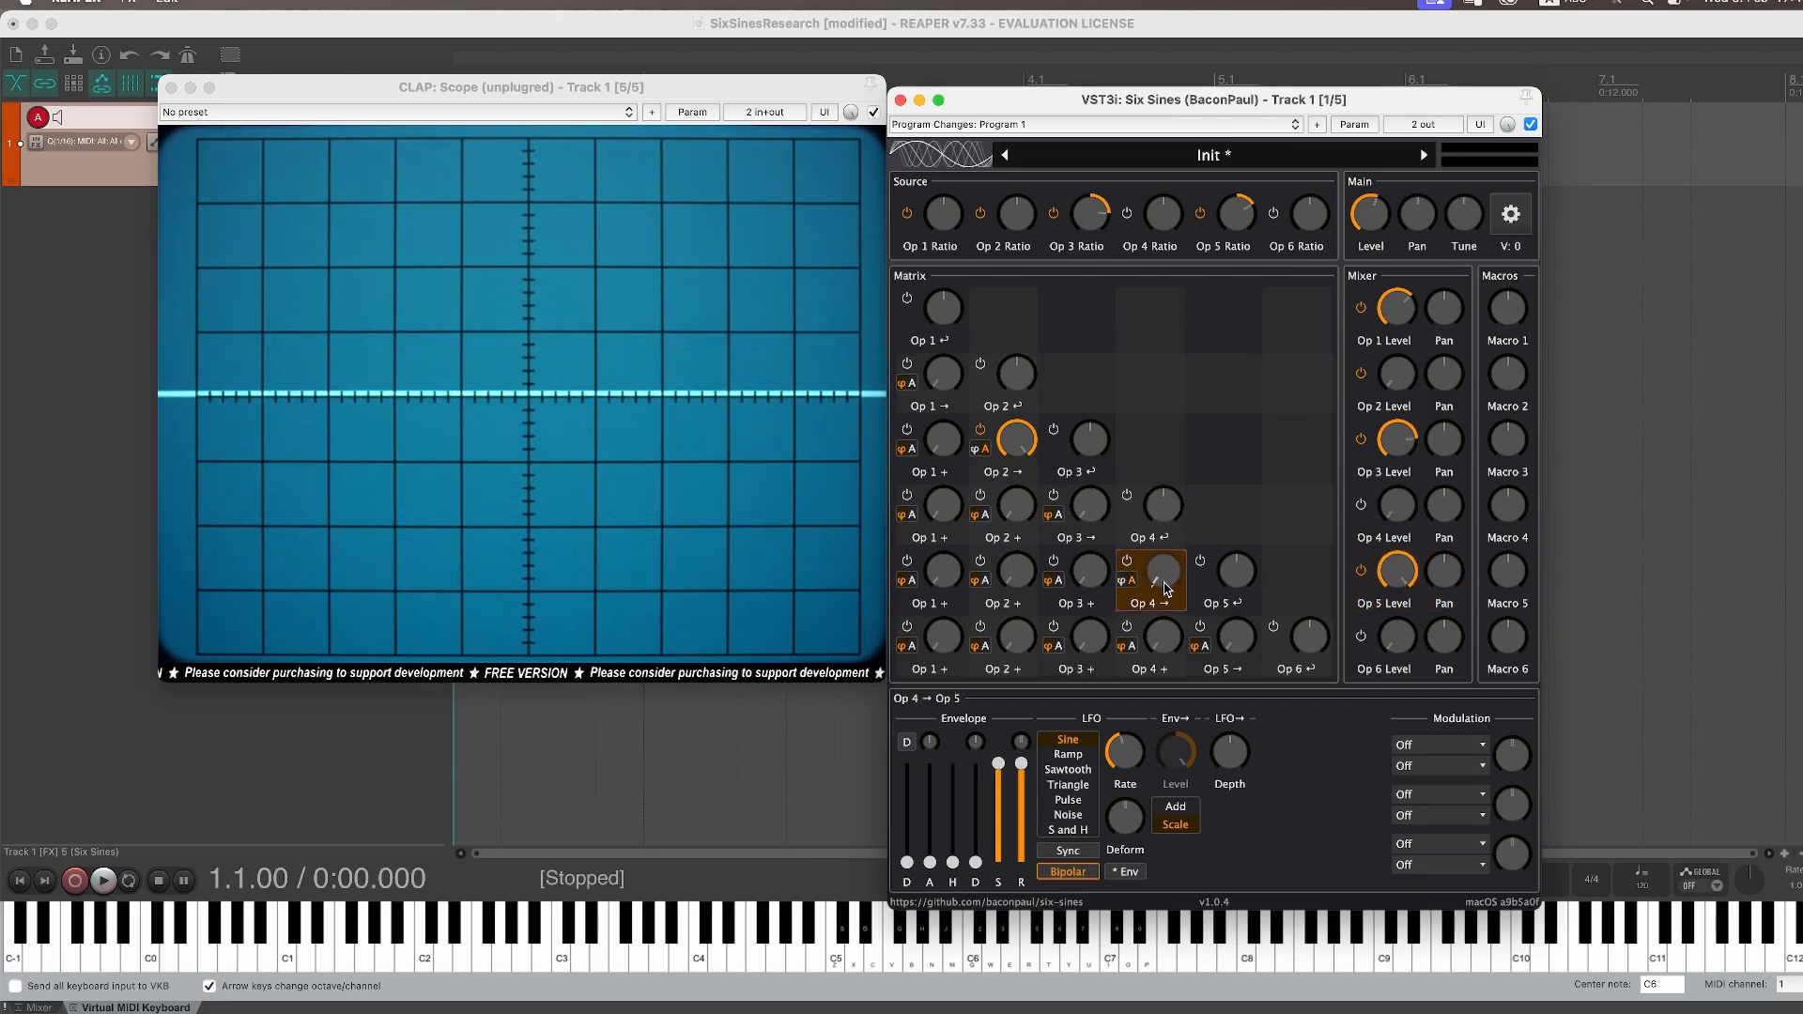
{"action": "left_click_drag", "start_coordinate": [1165, 584], "coordinate": [1181, 413]}
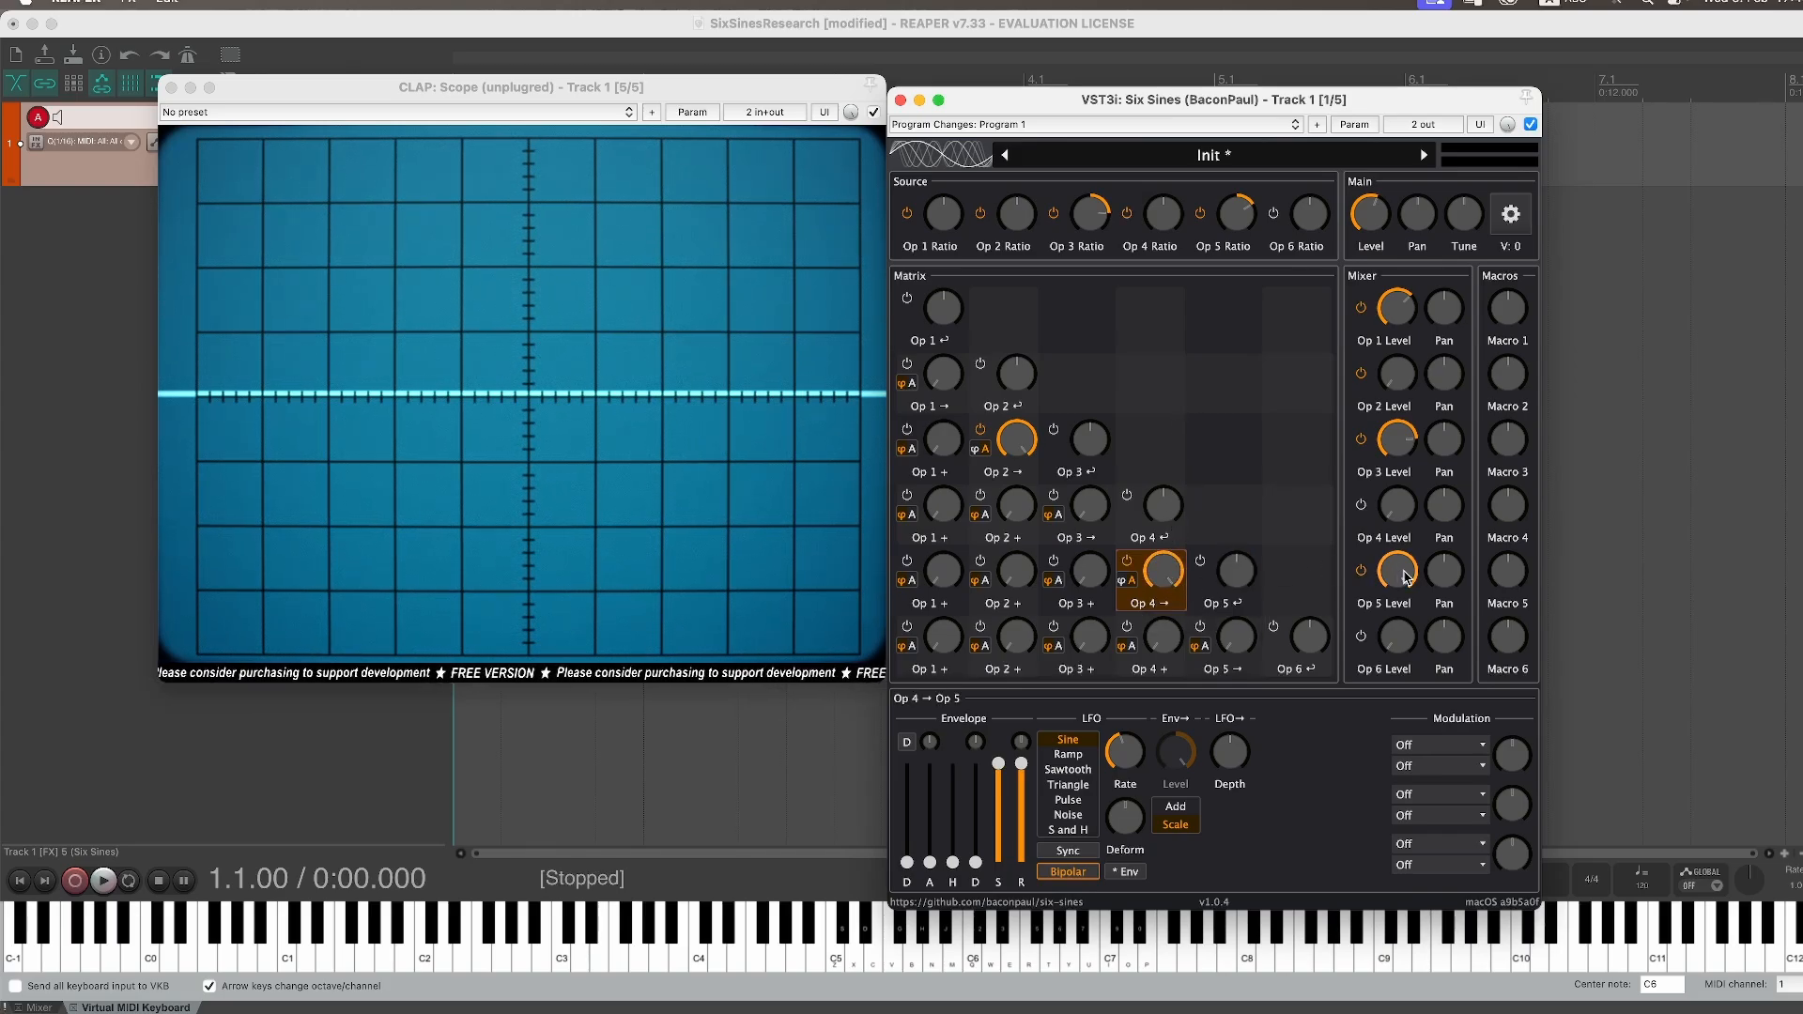
{"action": "left_click_drag", "start_coordinate": [1167, 571], "coordinate": [1176, 476]}
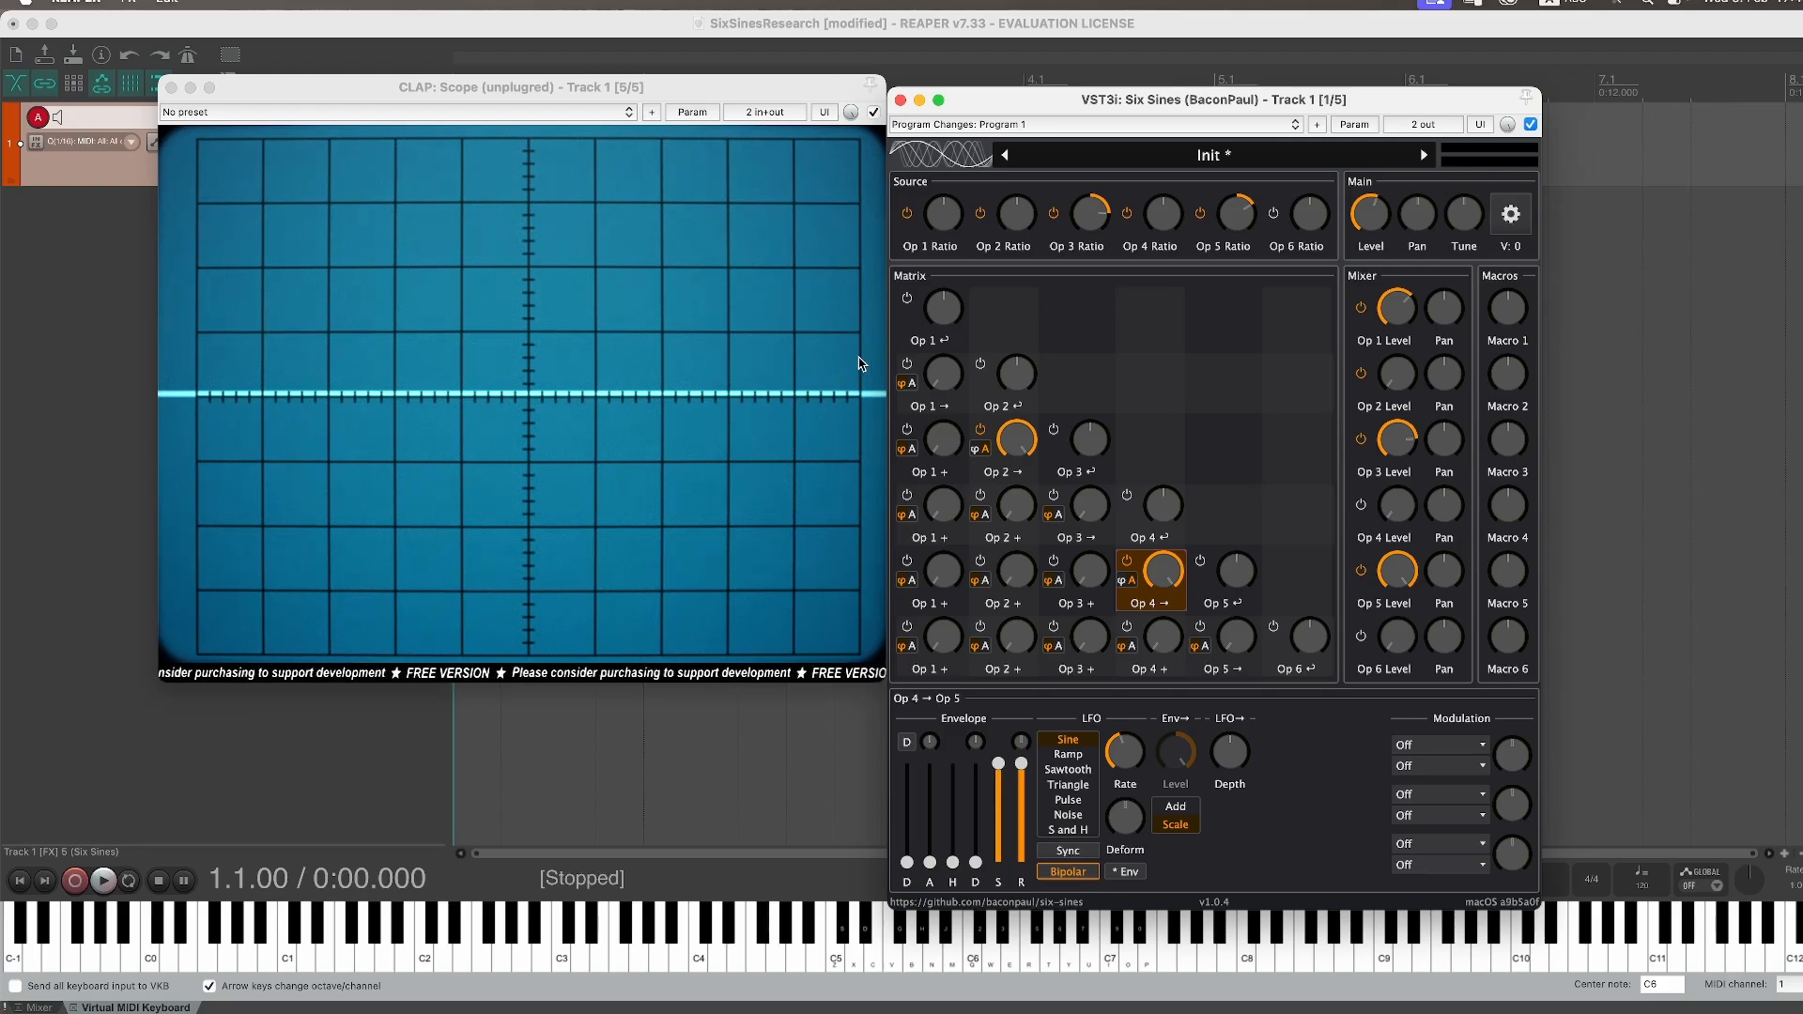
Step: Increase Operator 4's waveform phase offset
{"action": "left_click", "coordinate": [1165, 219]}
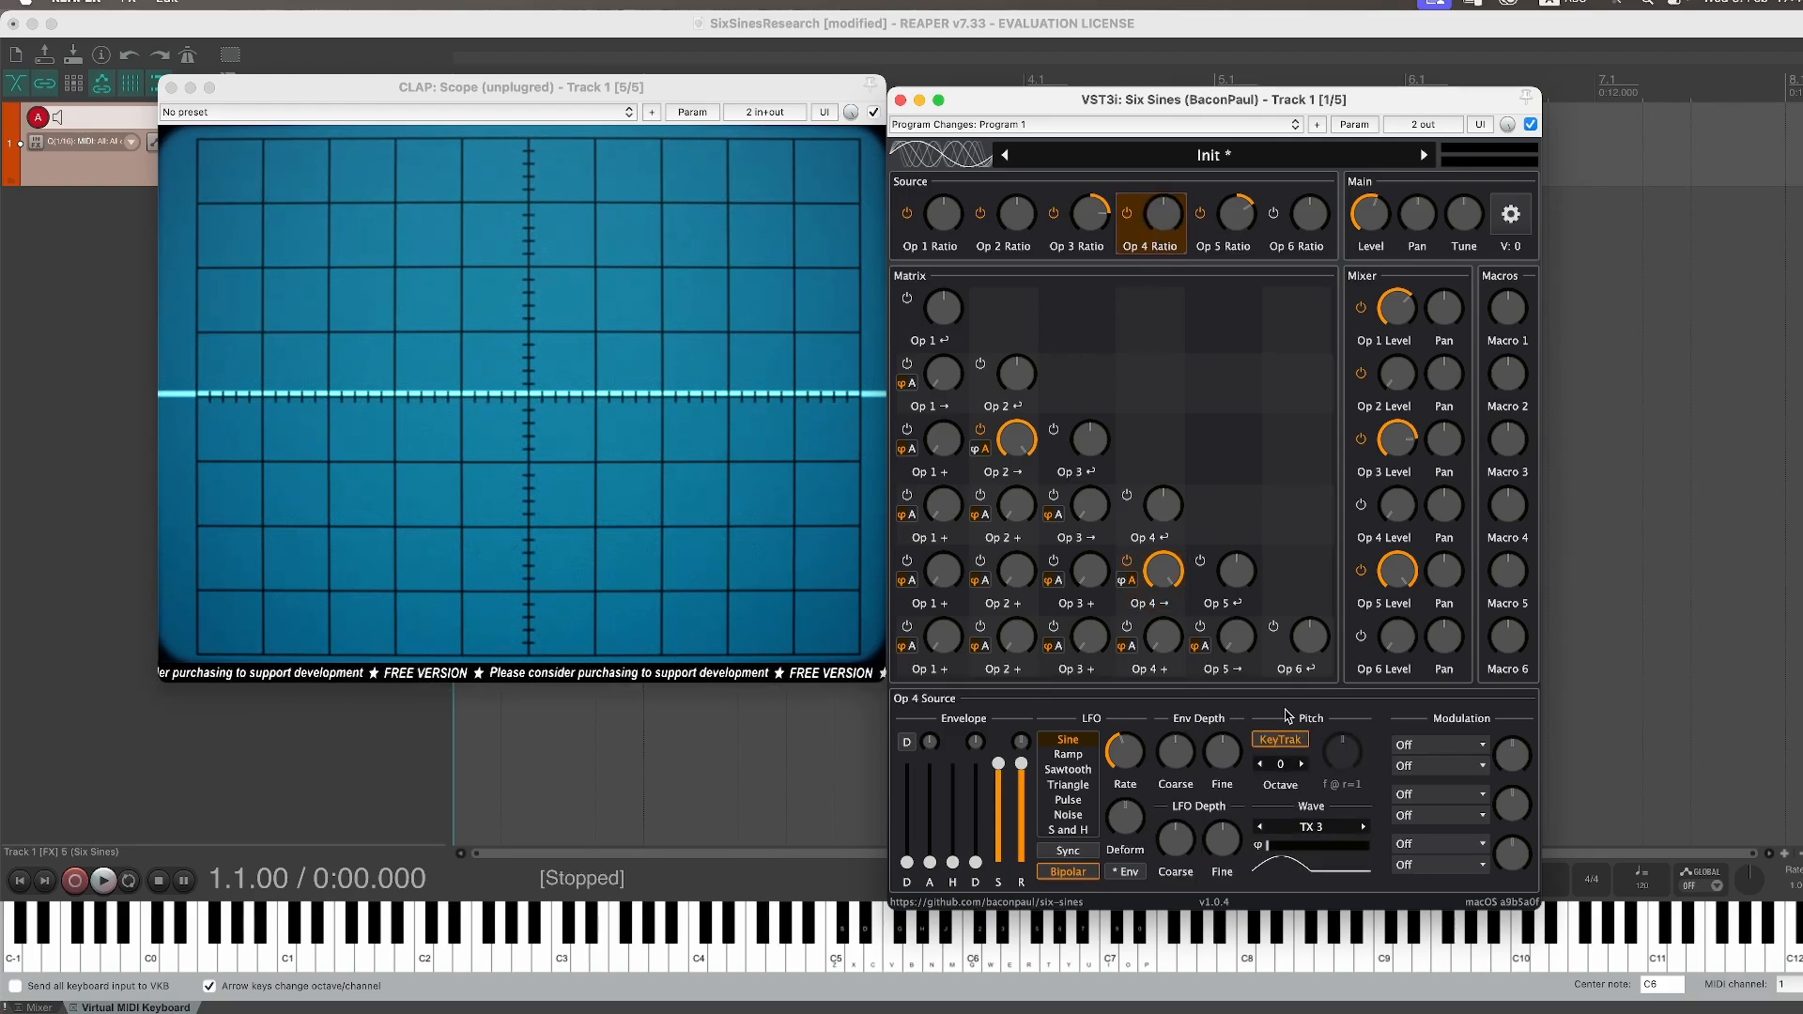
{"action": "left_click_drag", "start_coordinate": [1274, 850], "coordinate": [1330, 849]}
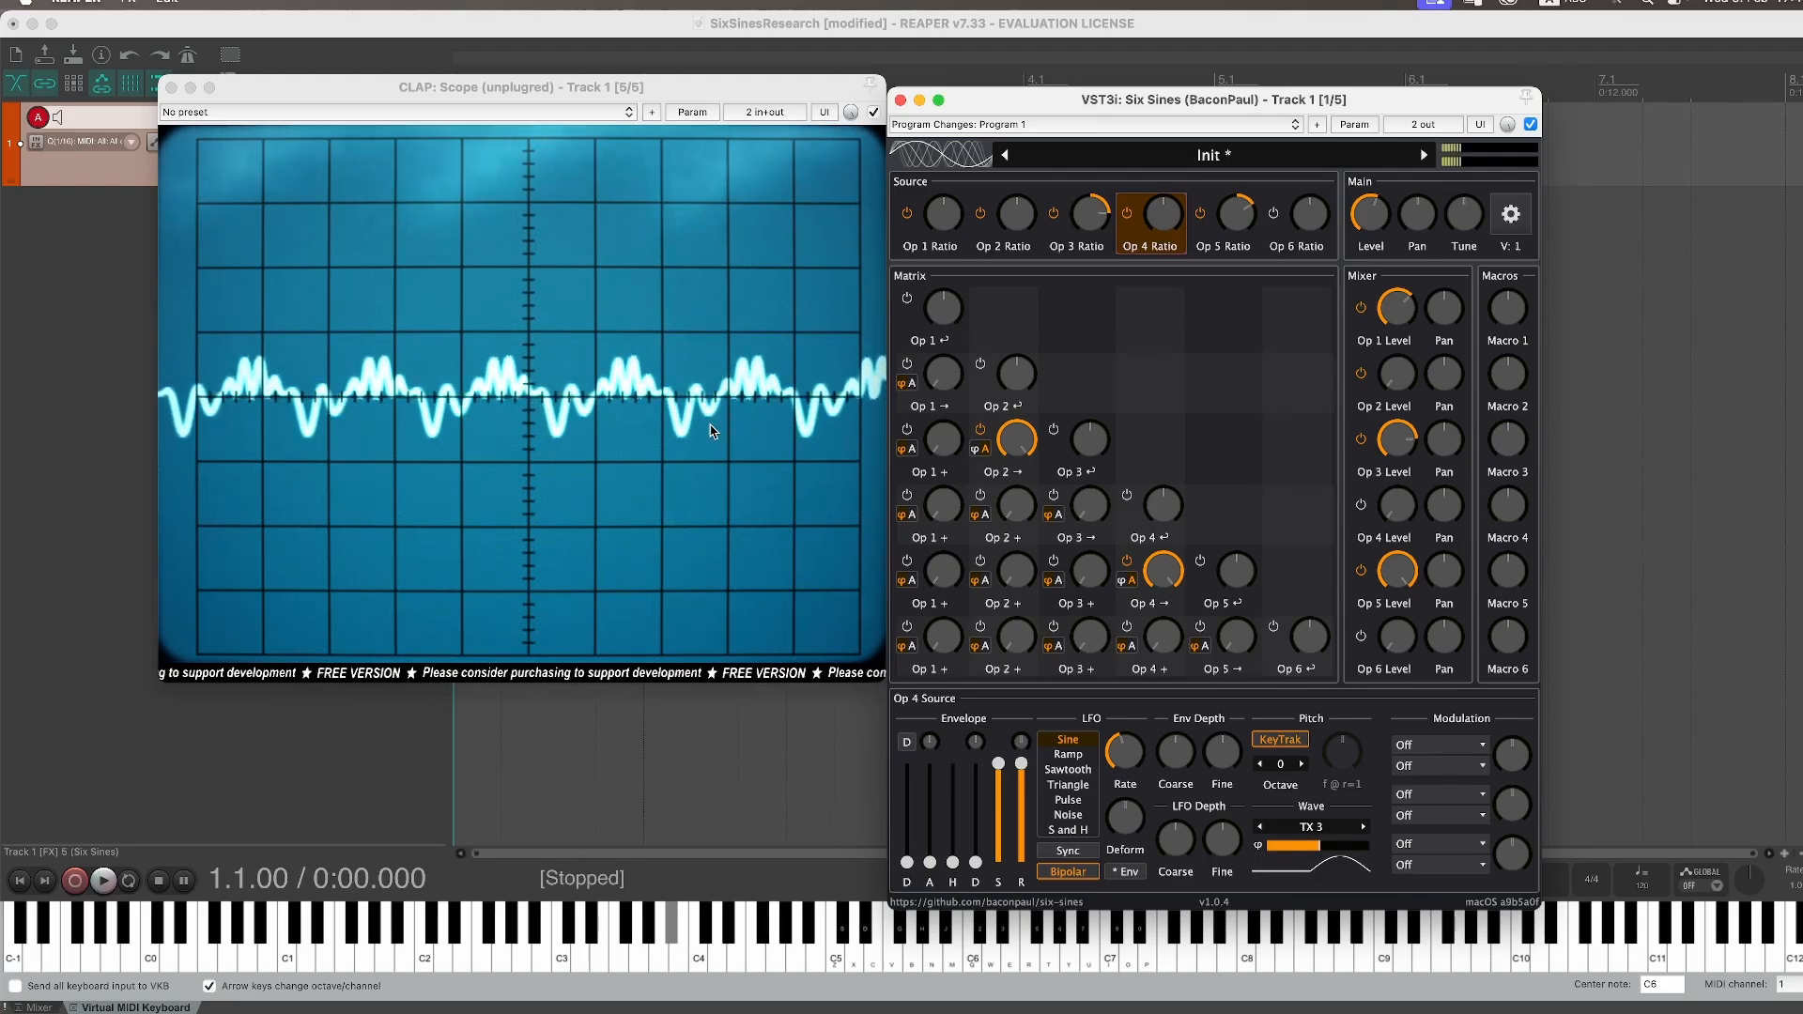
Step: Rebalance the mixer, lowering Operator 3's level to about 23% and readjusting Operator 5's level
{"action": "left_click", "coordinate": [1414, 588]}
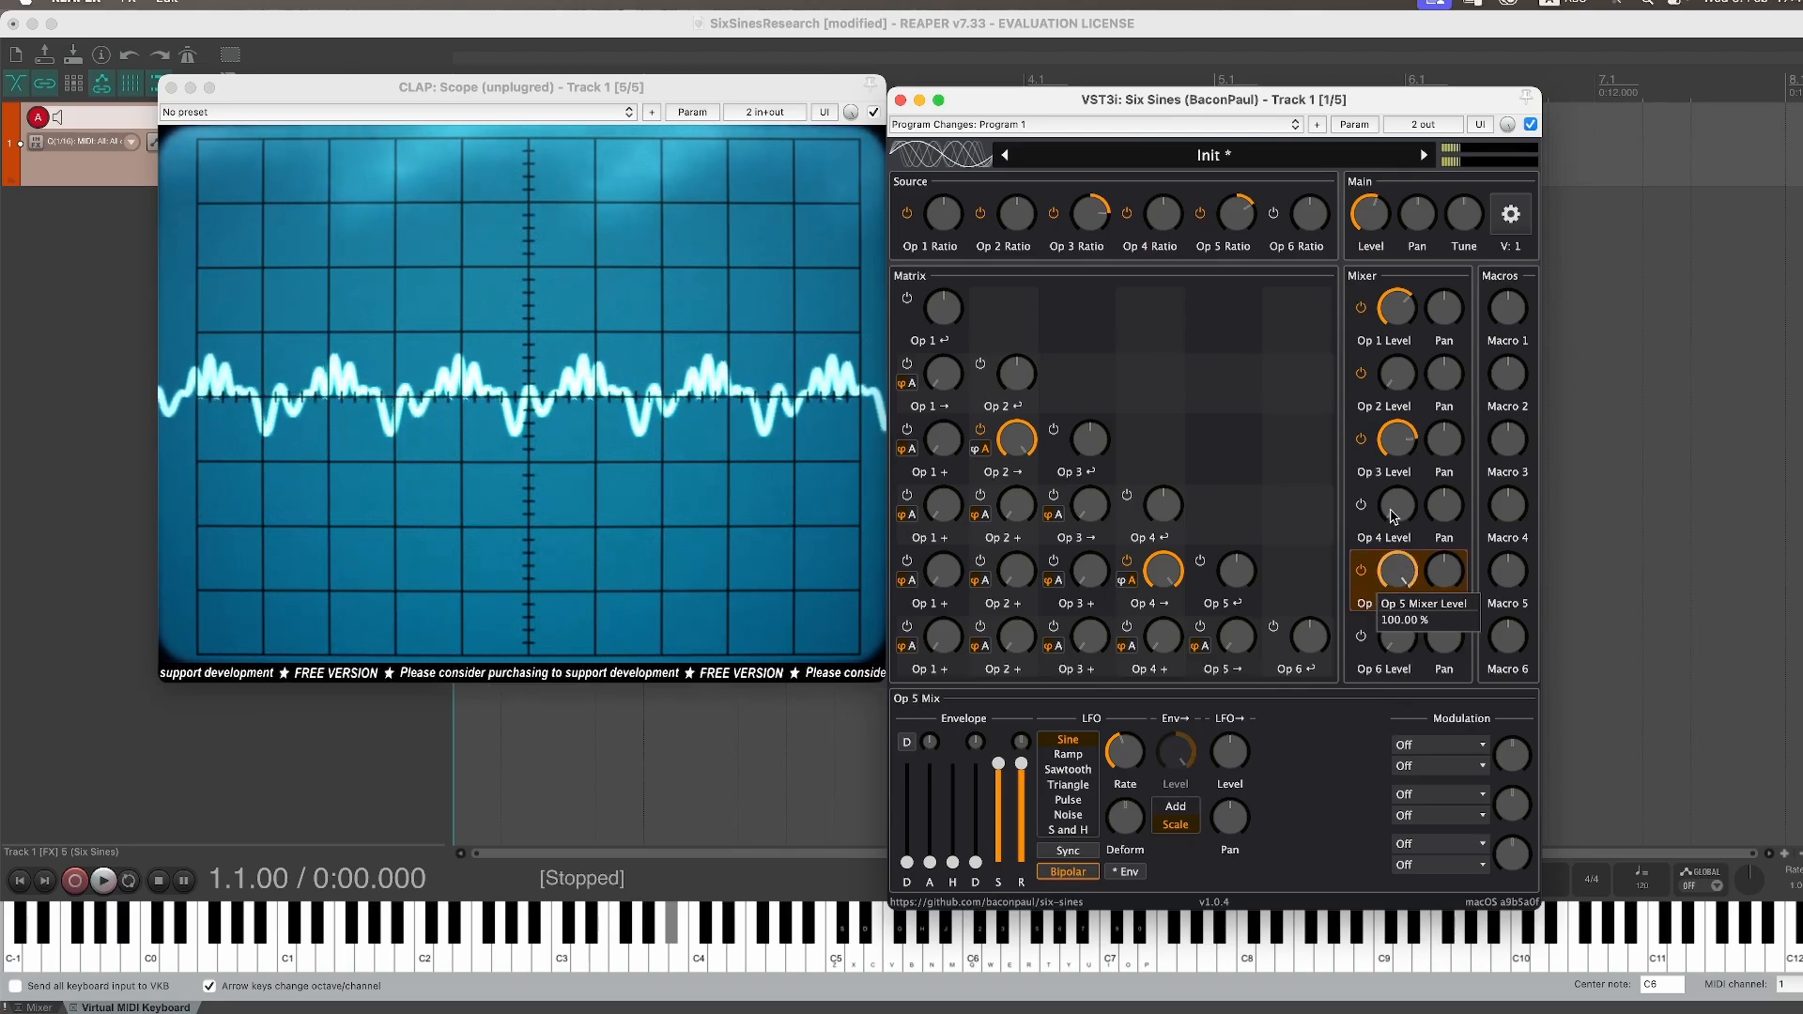
{"action": "left_click_drag", "start_coordinate": [1400, 583], "coordinate": [1396, 725]}
{"action": "left_click_drag", "start_coordinate": [1406, 441], "coordinate": [1403, 584]}
{"action": "mouse_move", "coordinate": [1403, 580]}
{"action": "left_mouse_down"}
{"action": "mouse_move", "coordinate": [1438, 388]}
{"action": "mouse_move", "coordinate": [1403, 406]}
{"action": "mouse_move", "coordinate": [1412, 336]}
{"action": "left_mouse_up"}
{"action": "left_click_drag", "start_coordinate": [1396, 439], "coordinate": [1399, 527]}
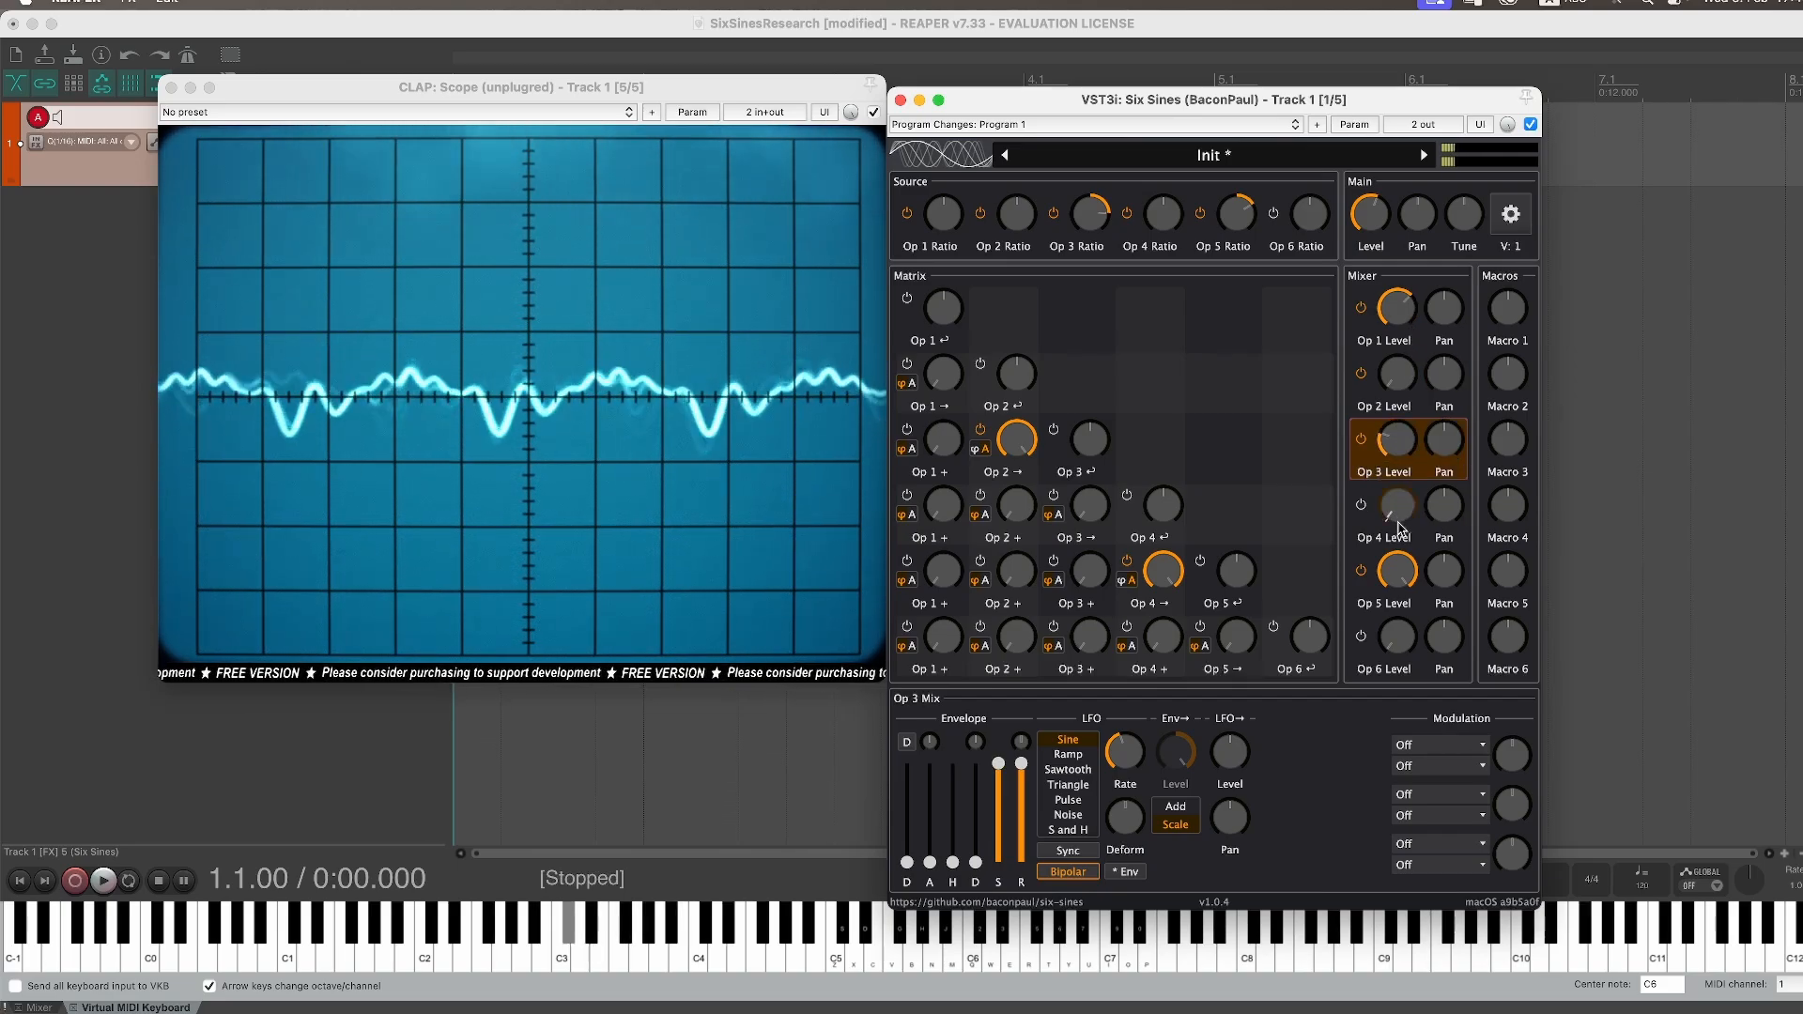
{"action": "left_click_drag", "start_coordinate": [1402, 441], "coordinate": [1409, 434]}
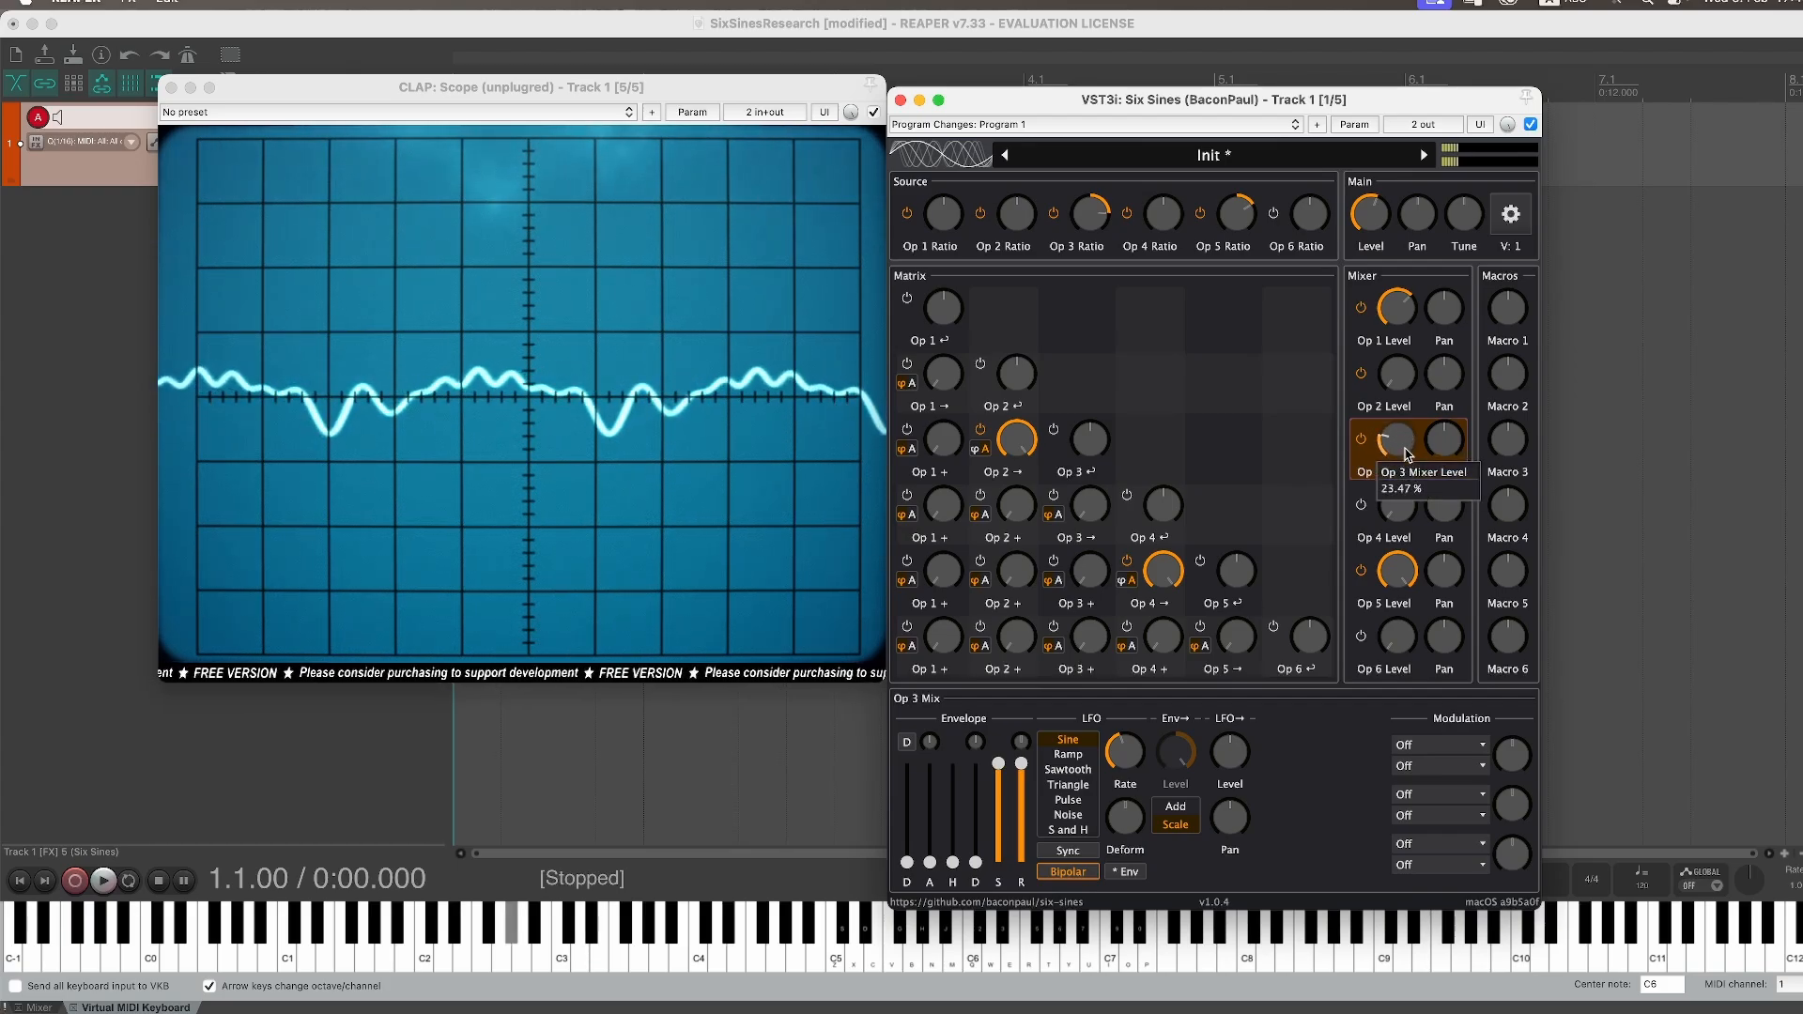
{"action": "left_click_drag", "start_coordinate": [1413, 572], "coordinate": [1402, 621]}
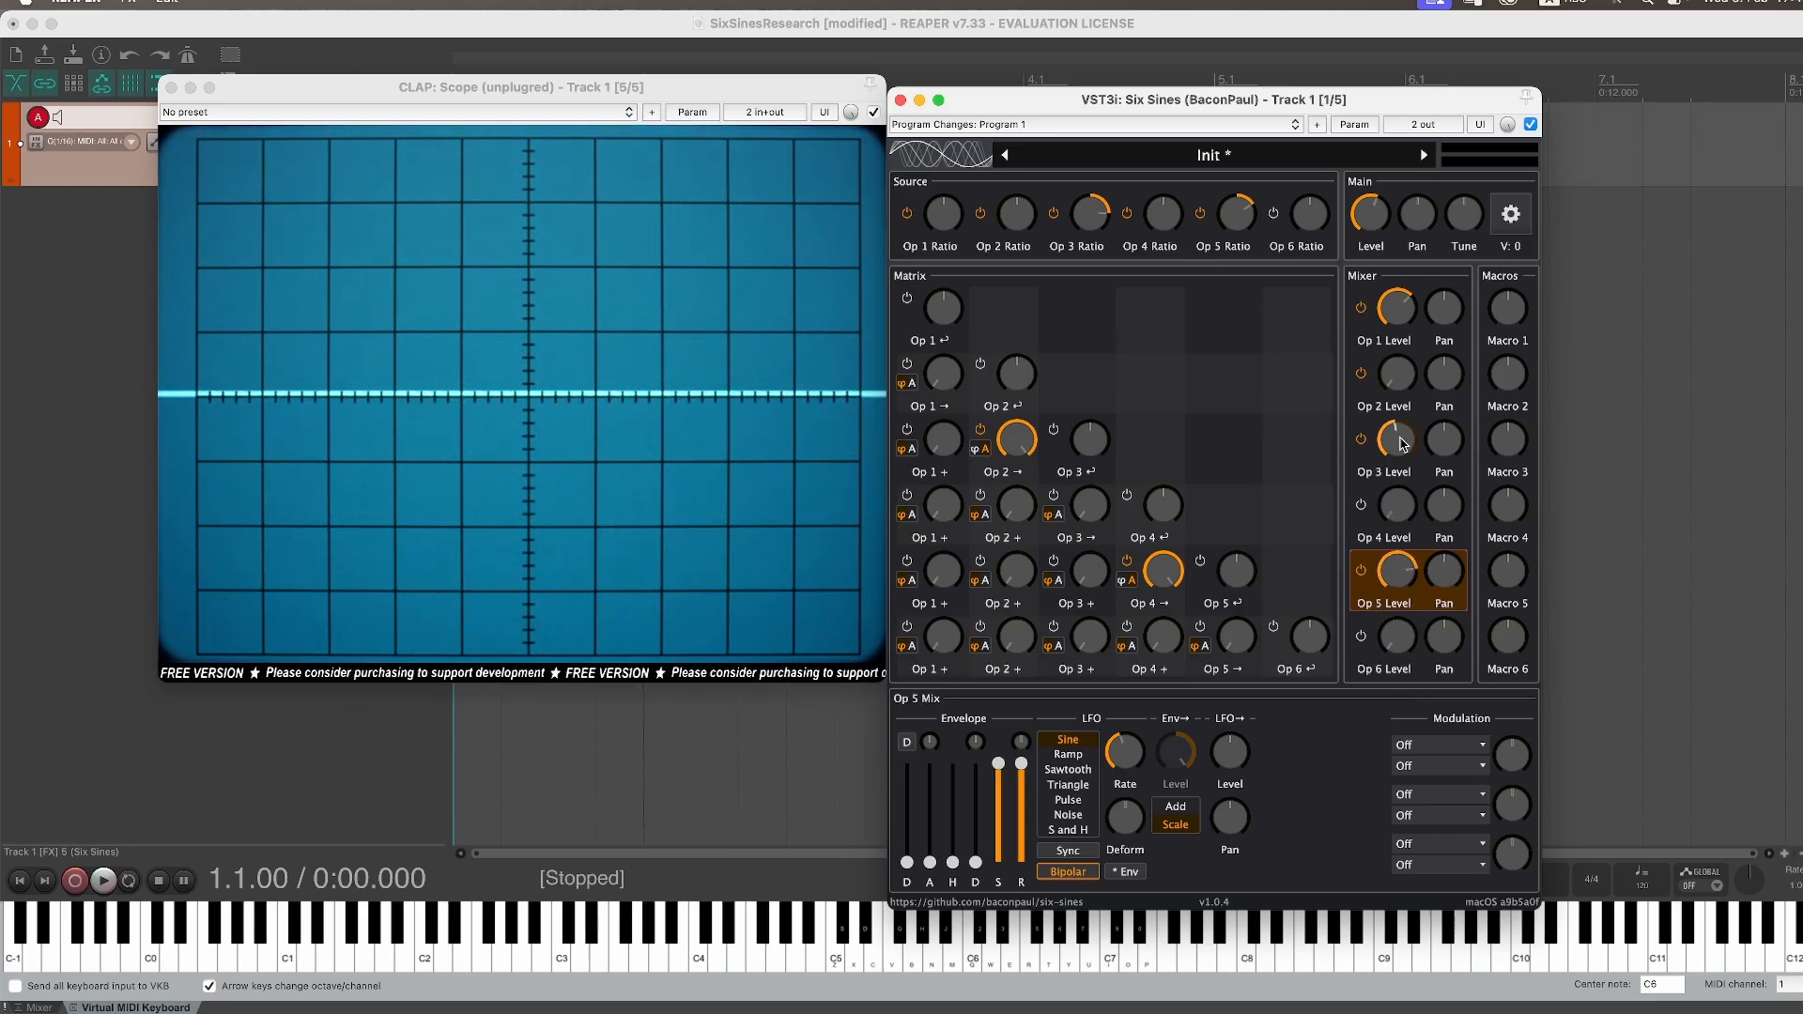
Step: Set Operator 5's source ratio to 3
{"action": "right_click", "coordinate": [1241, 218]}
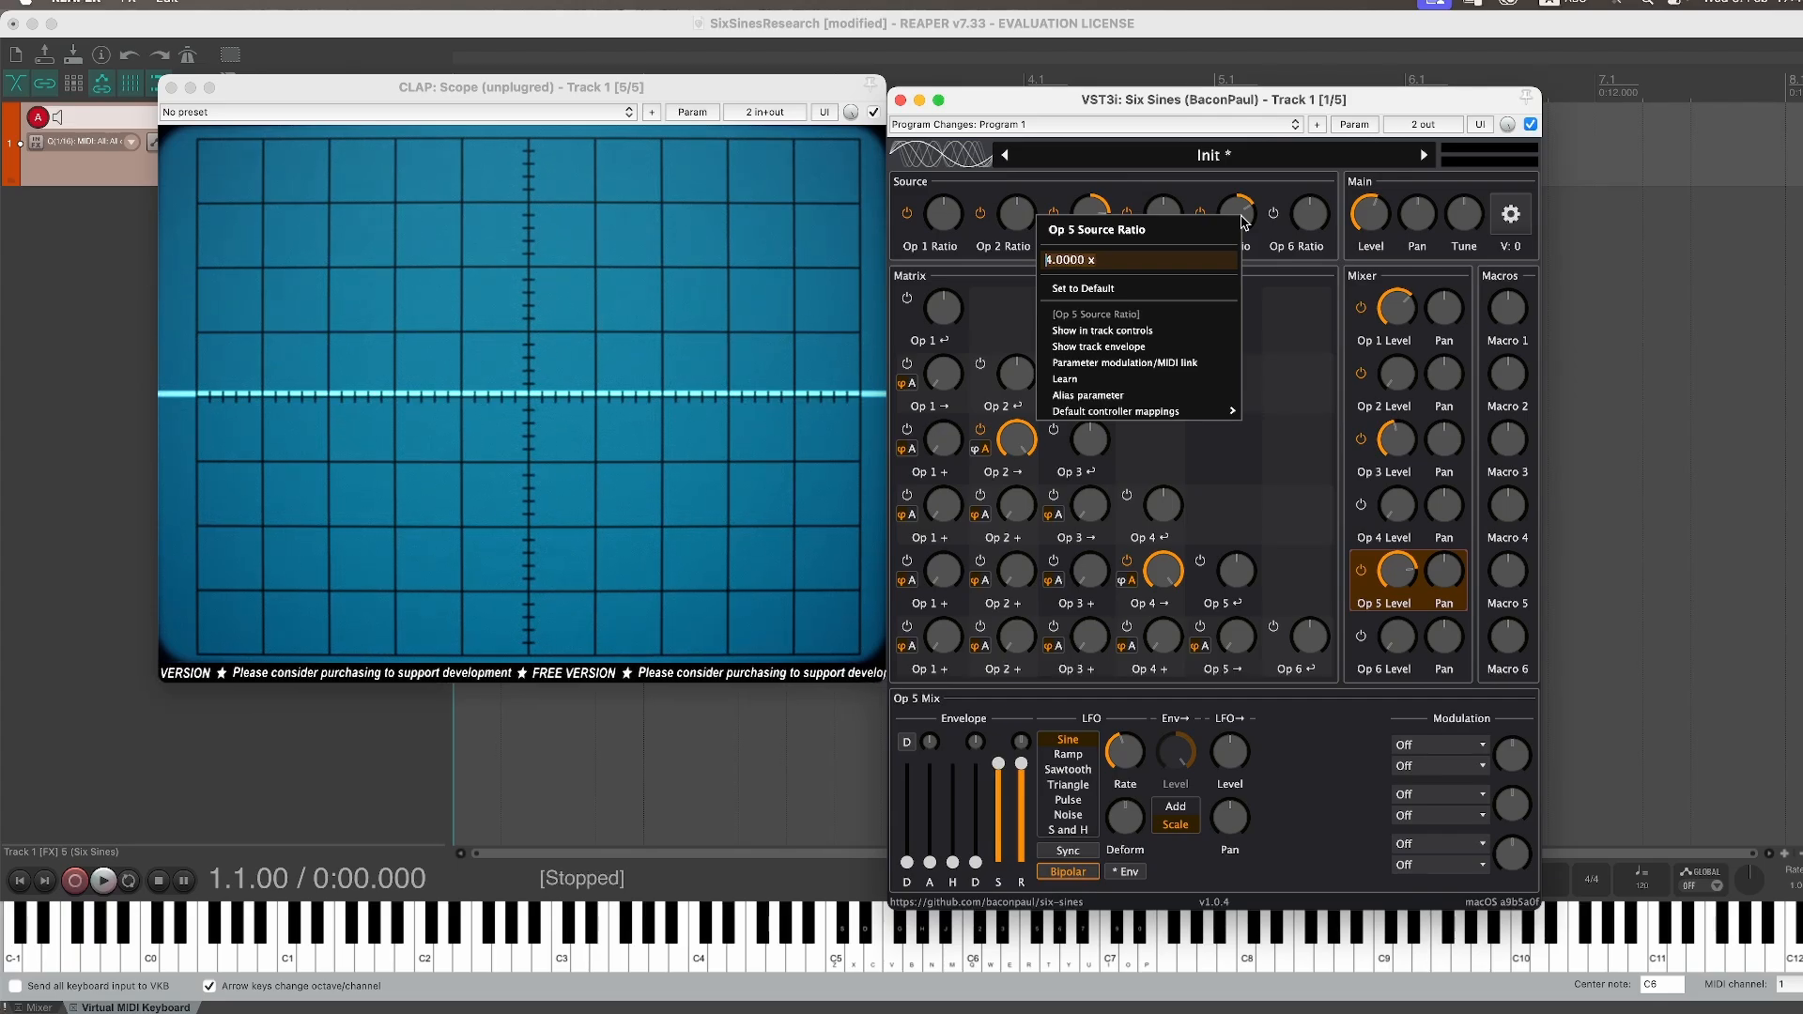
{"action": "type", "text": "3.99"}
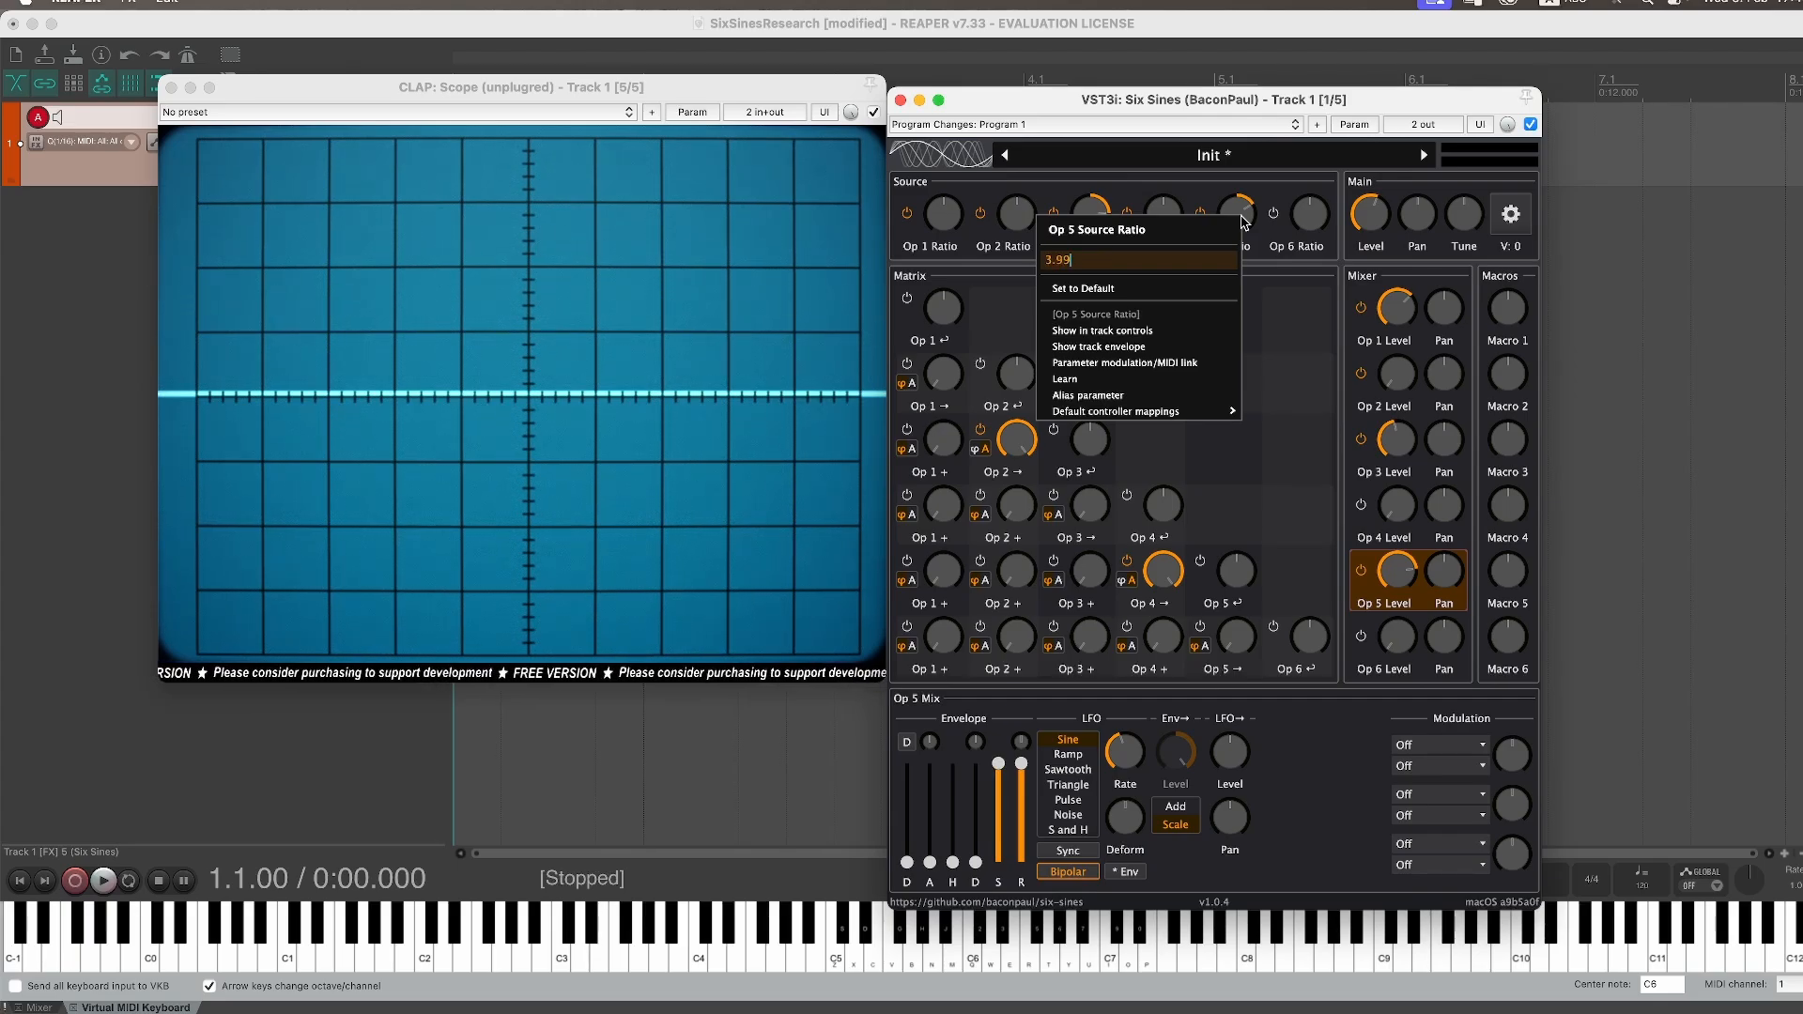
{"action": "key", "text": "Return"}
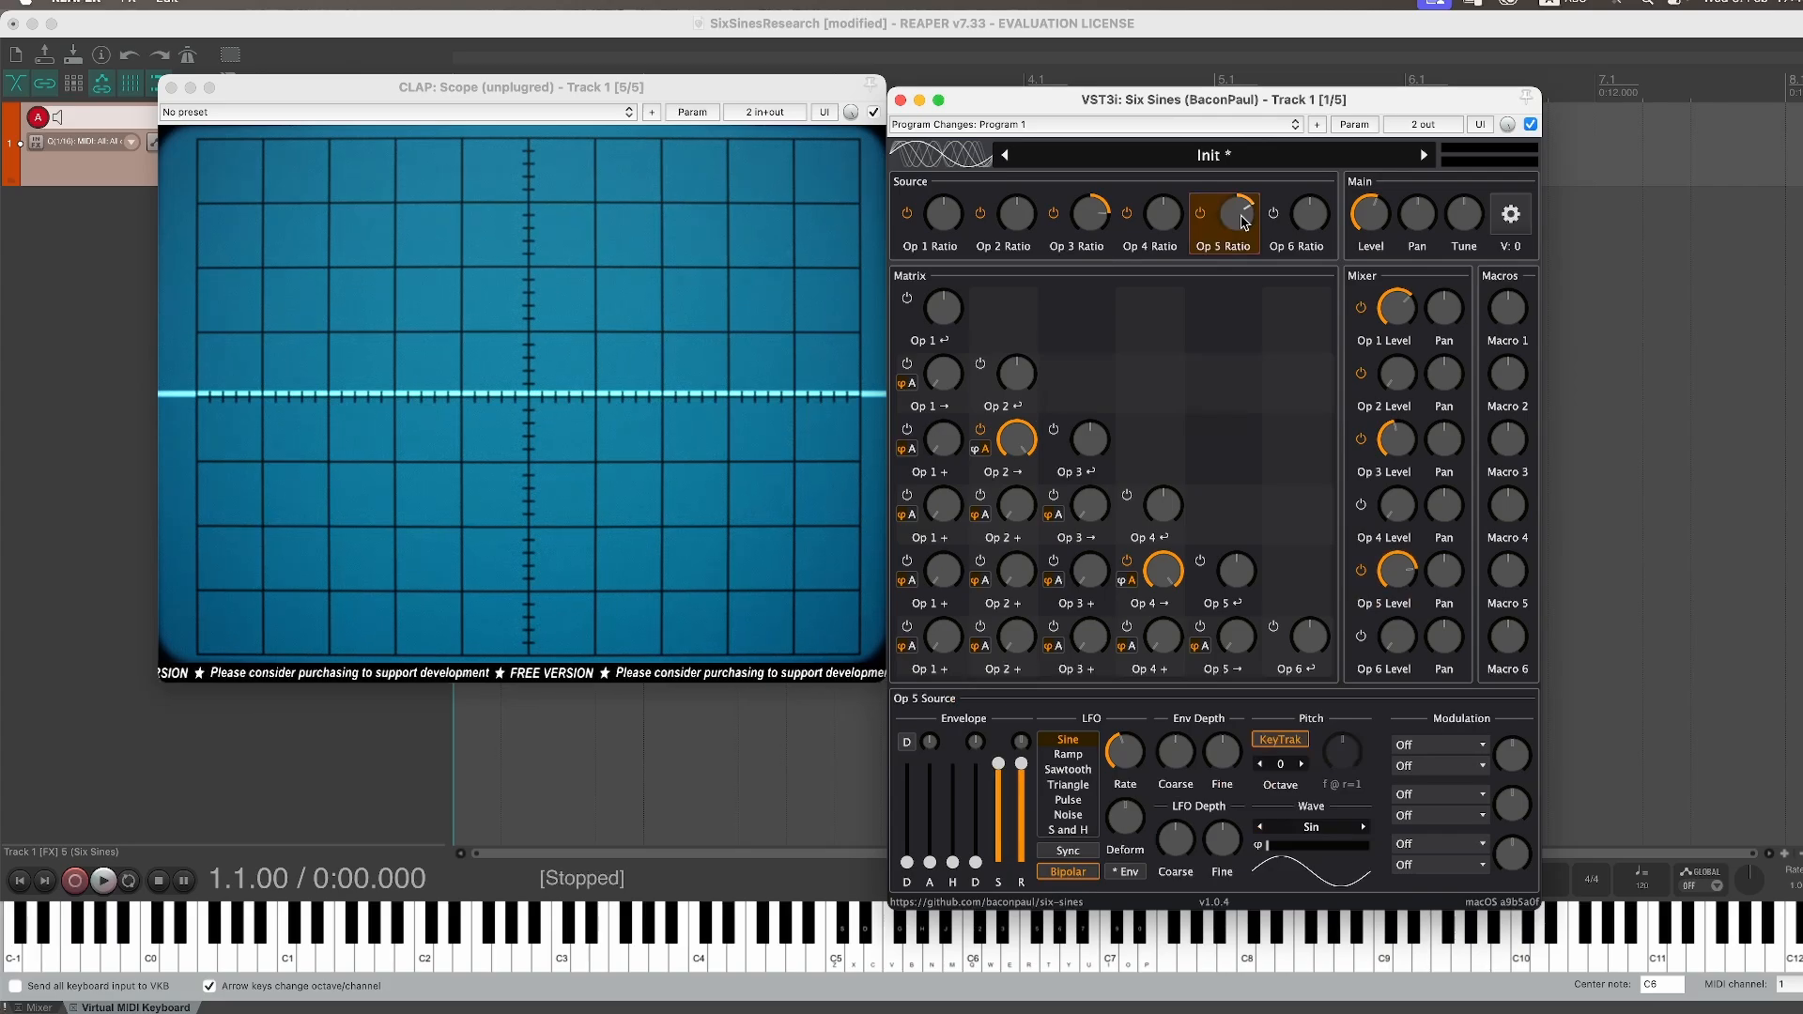
Step: Add a Keytrack from 60 modulation source to Operator 5's source, targeting Ratio
{"action": "left_click", "coordinate": [1397, 440]}
{"action": "left_click", "coordinate": [1406, 574]}
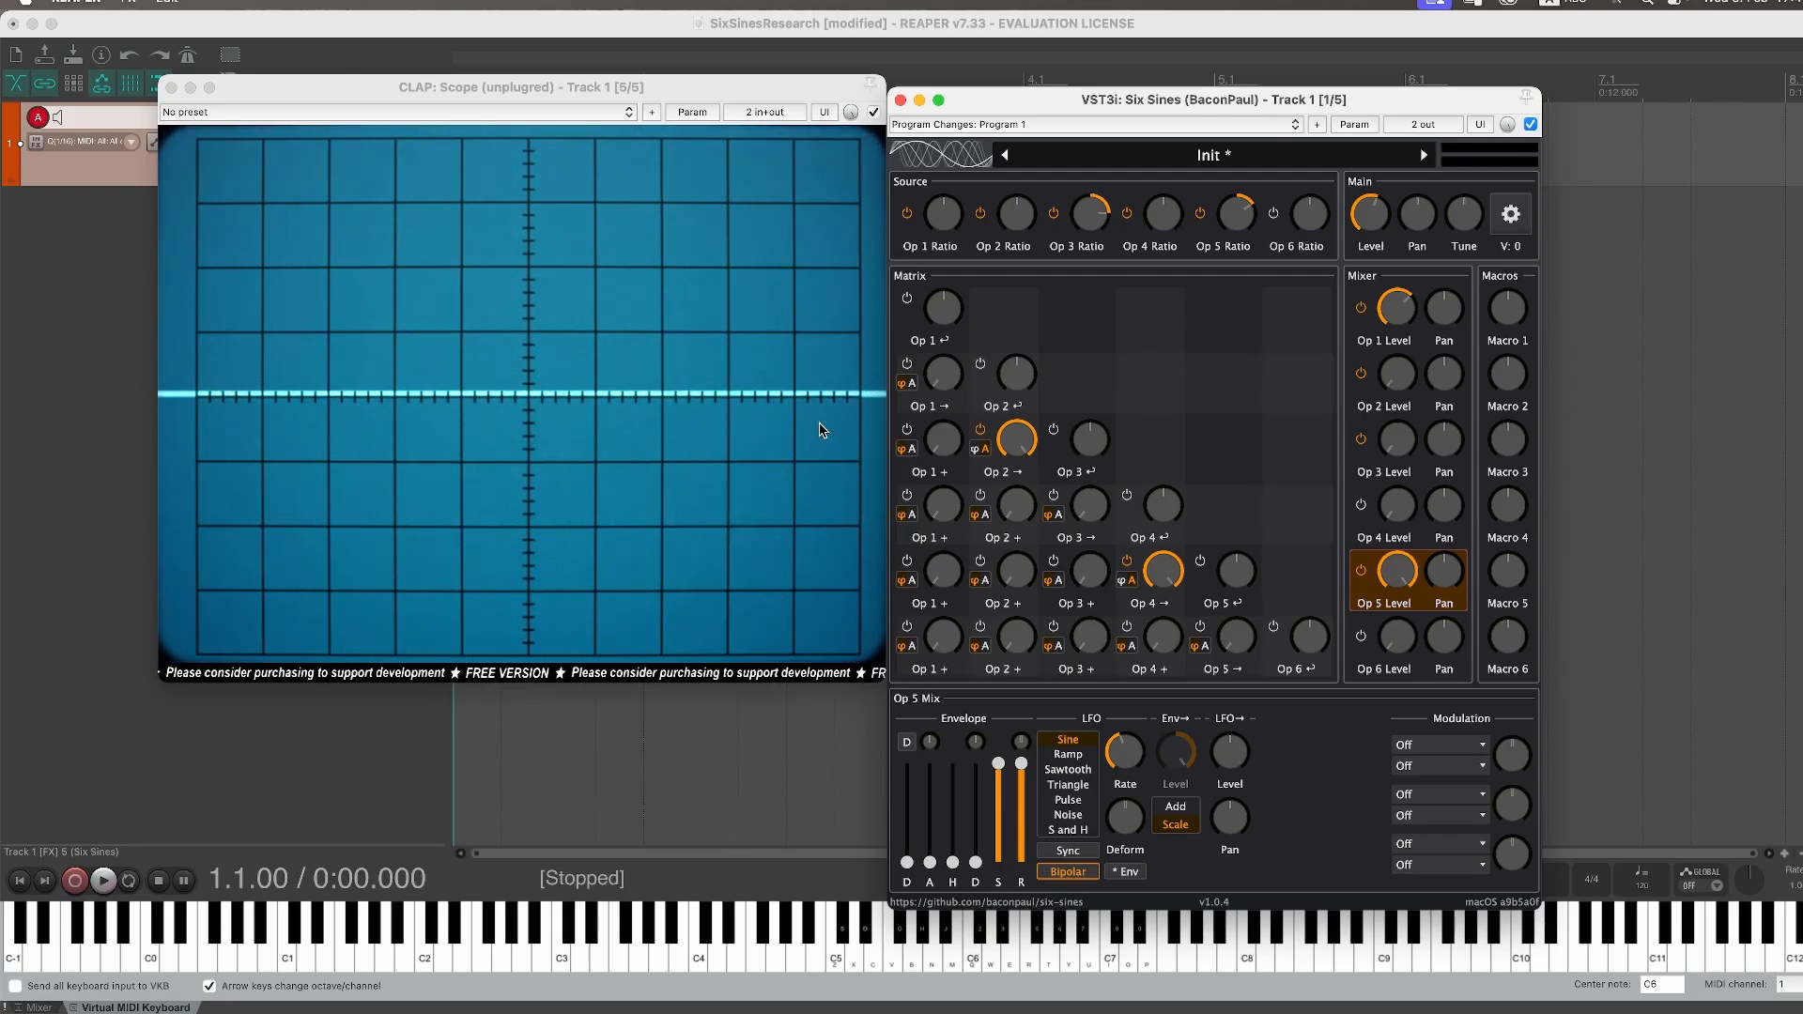
{"action": "left_click", "coordinate": [1236, 219]}
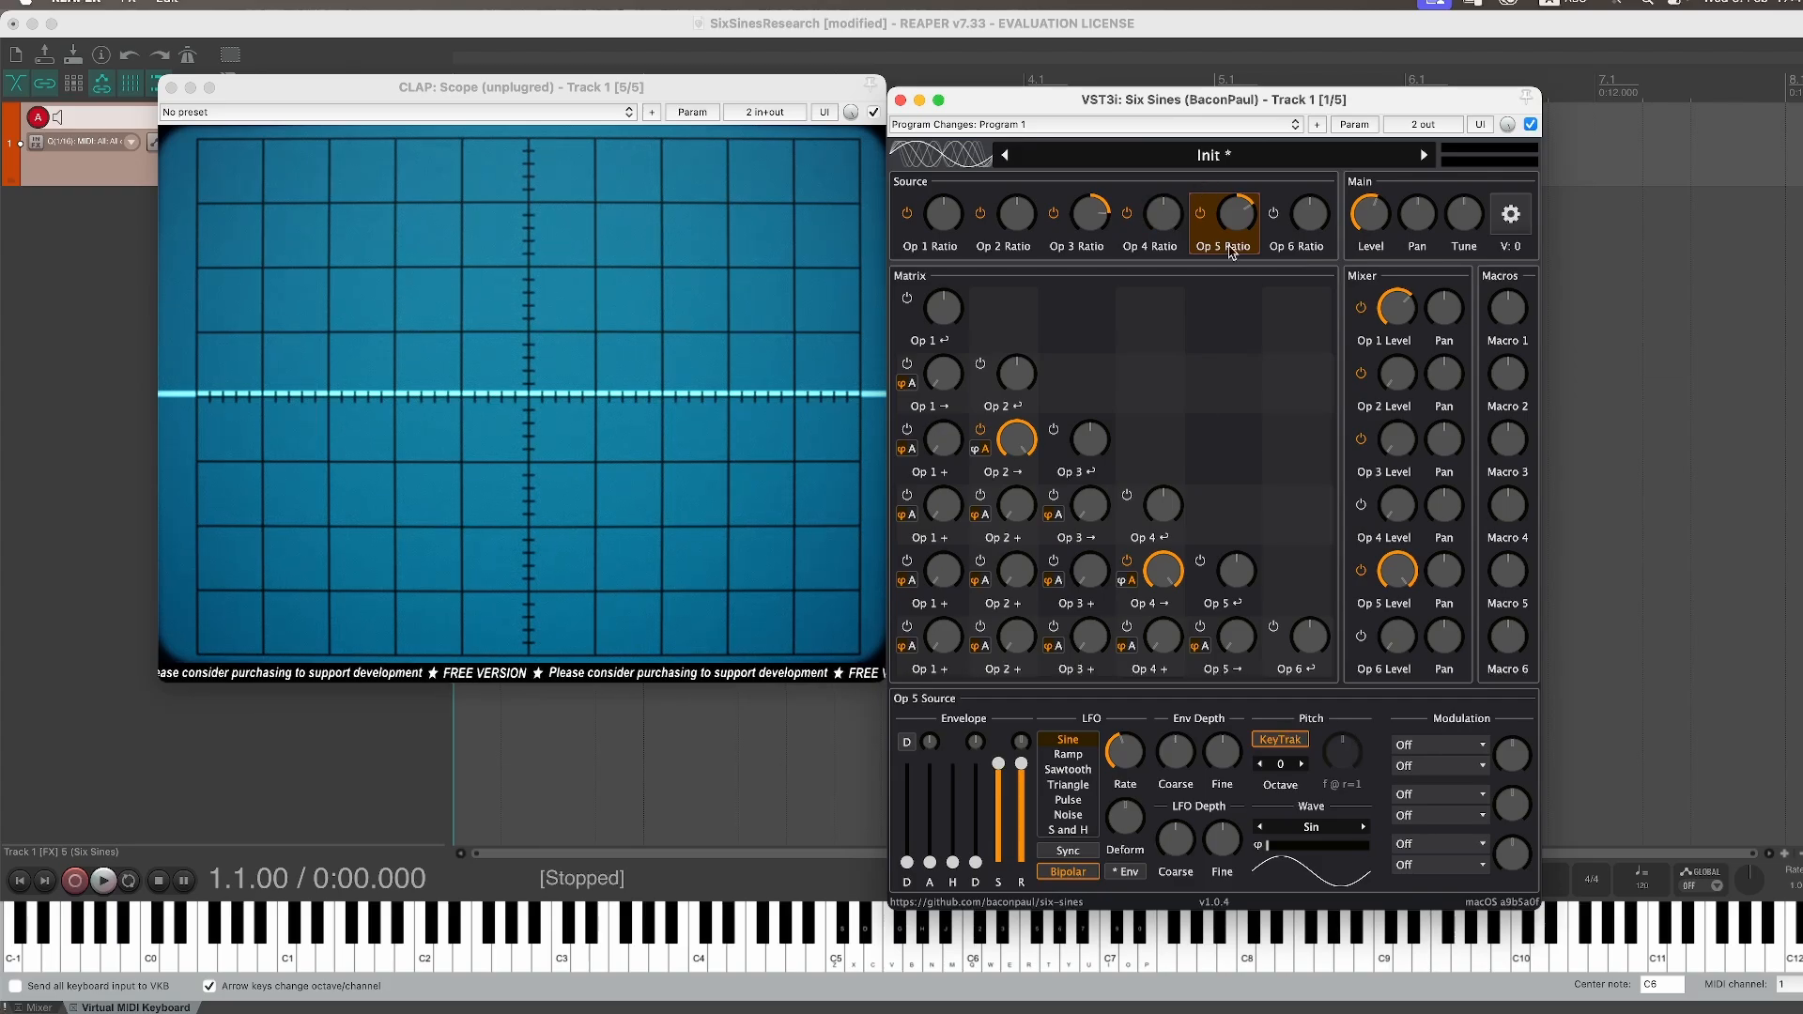
{"action": "left_click", "coordinate": [1474, 768]}
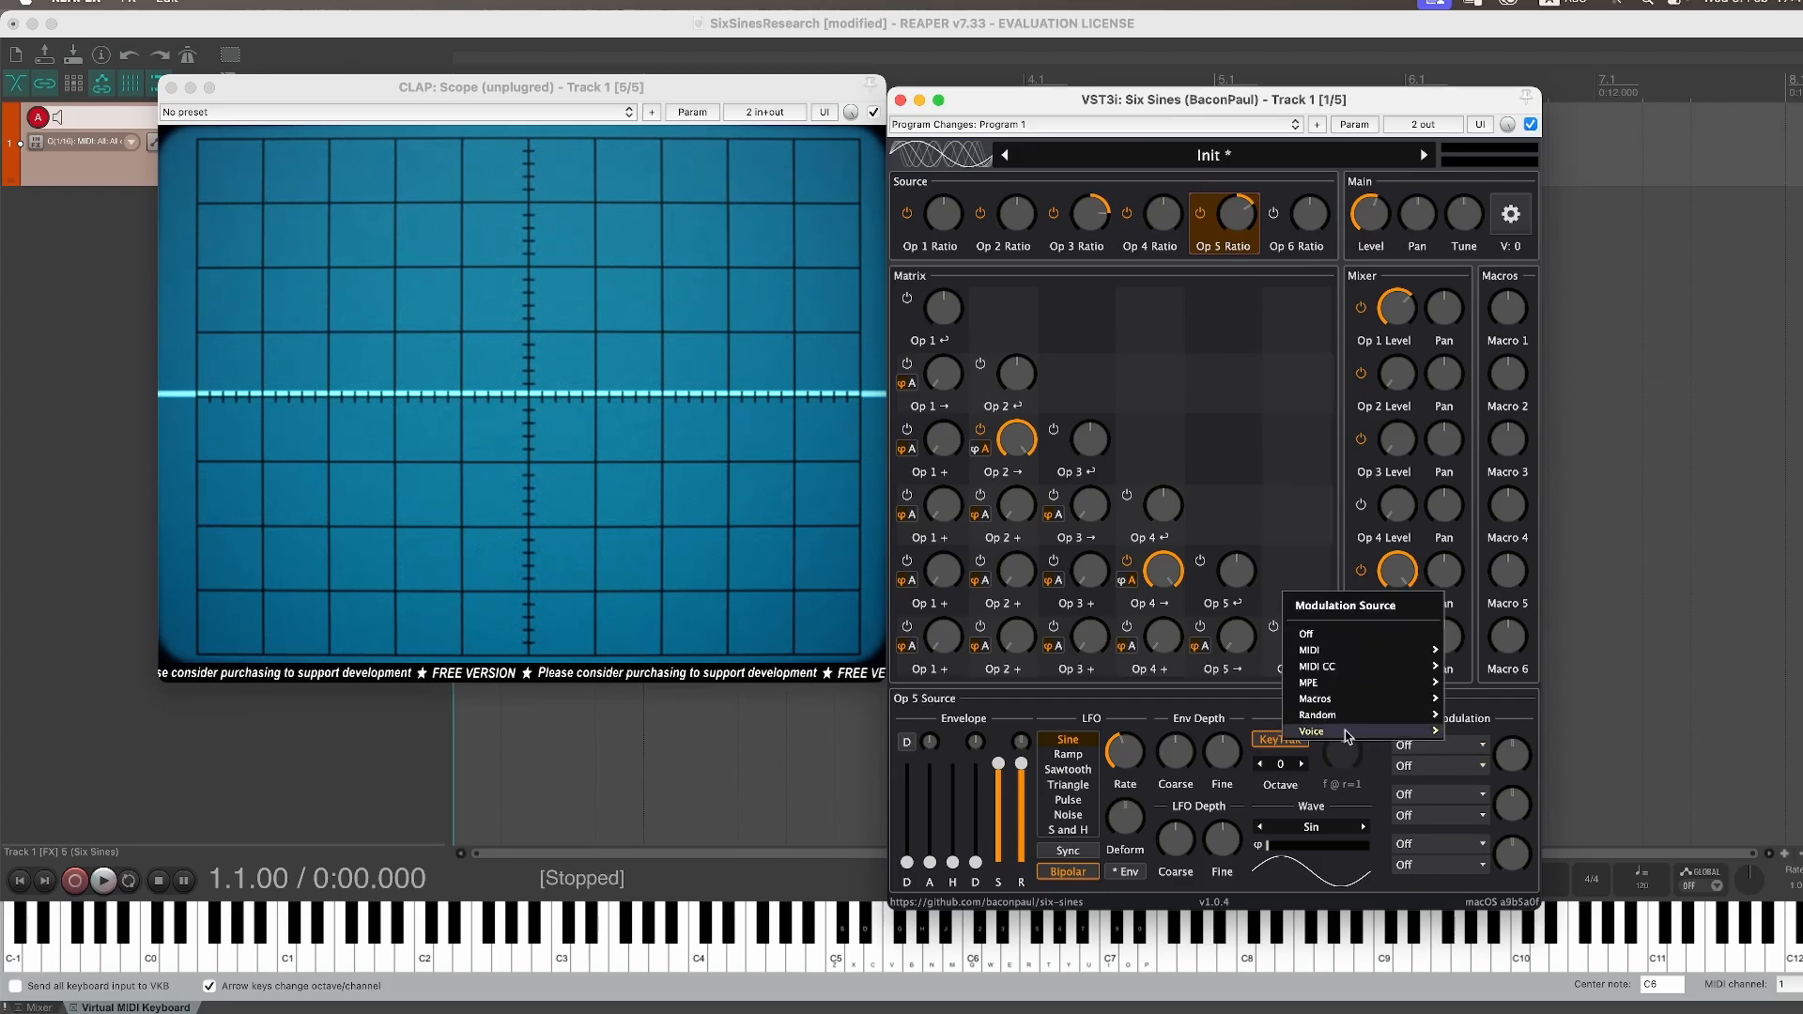
{"action": "mouse_move", "coordinate": [1345, 732]}
{"action": "left_click", "coordinate": [1226, 699]}
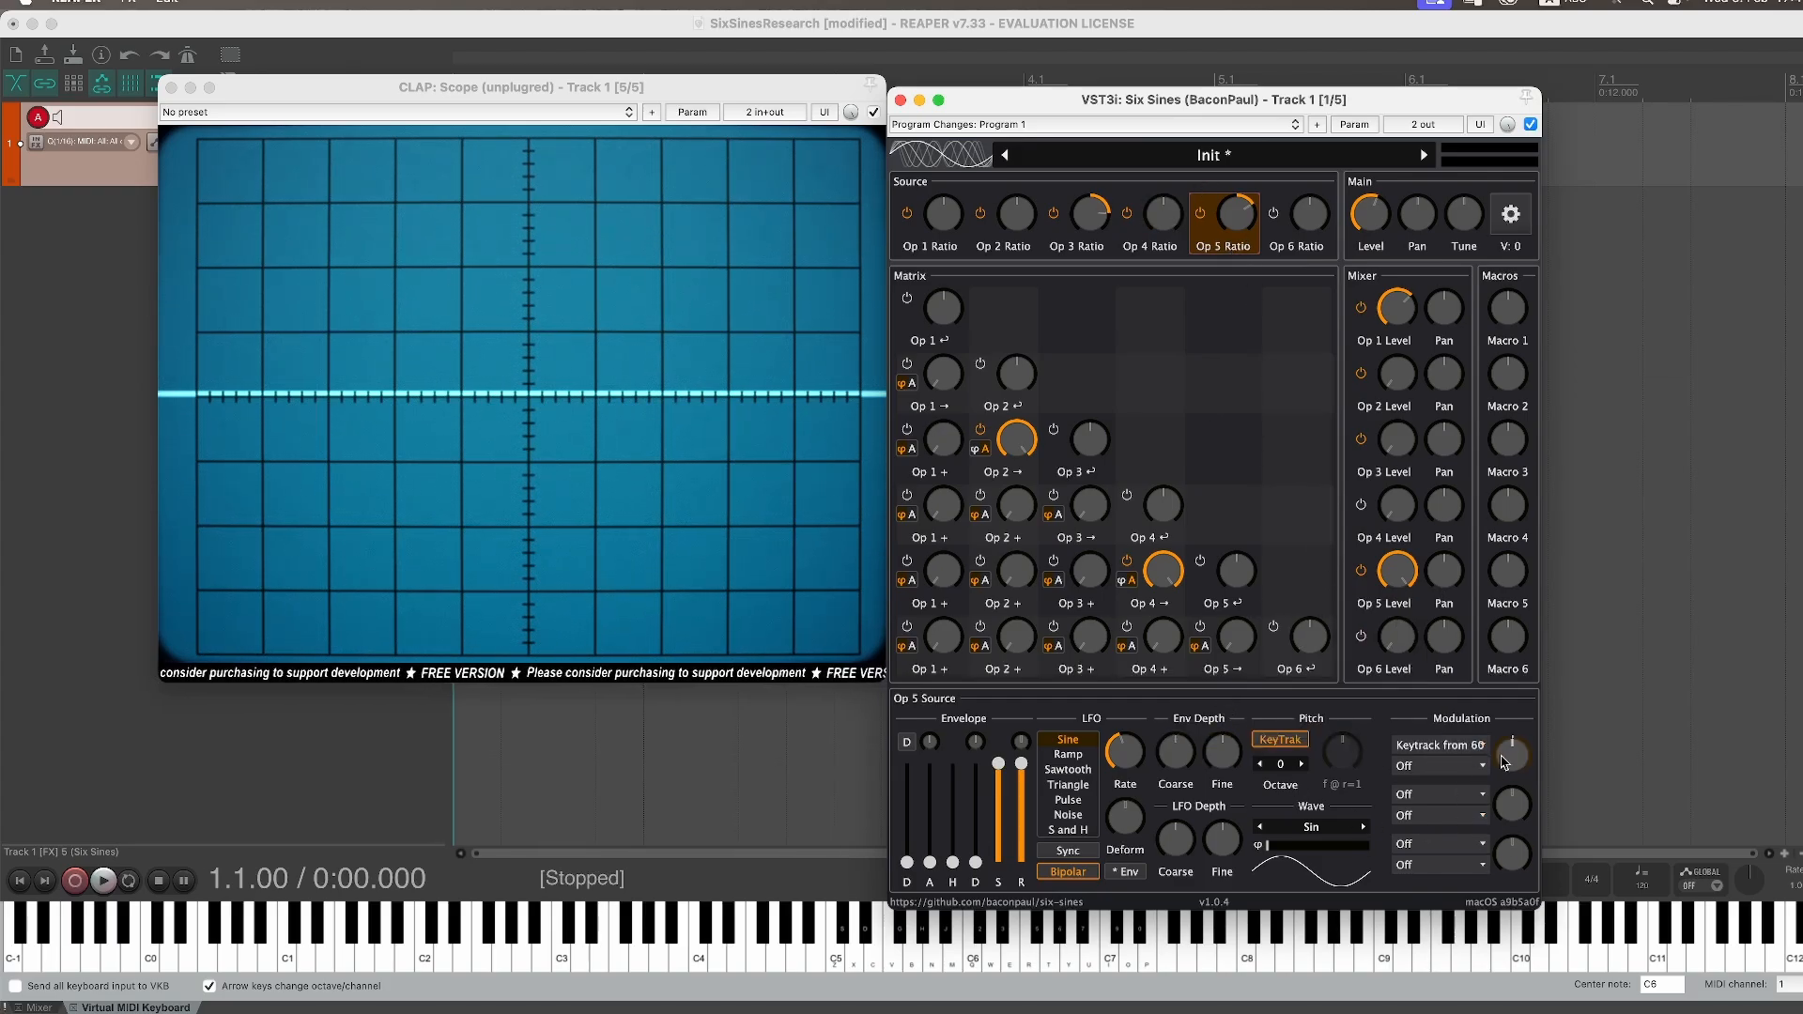
{"action": "left_click", "coordinate": [1439, 767]}
{"action": "left_click", "coordinate": [1309, 668]}
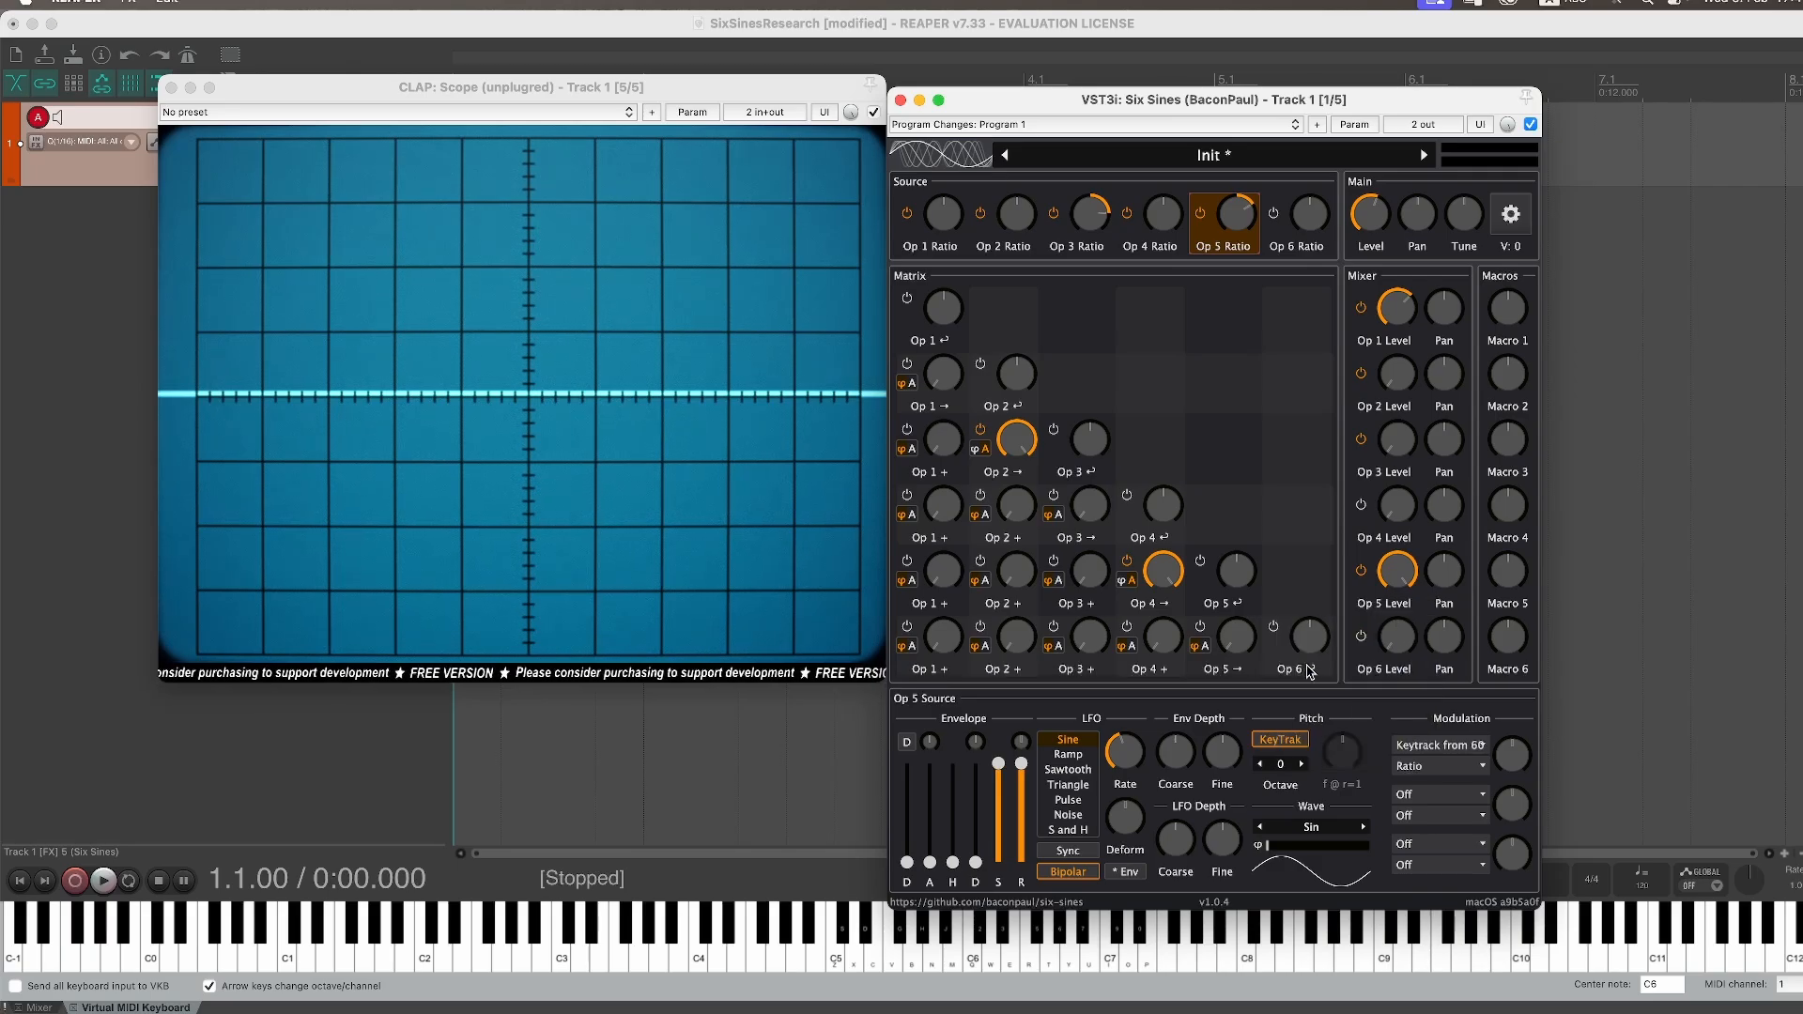
Step: Set Operator 5's keytrack modulation depth to 0.1% and play a note
{"action": "right_click", "coordinate": [1514, 757]}
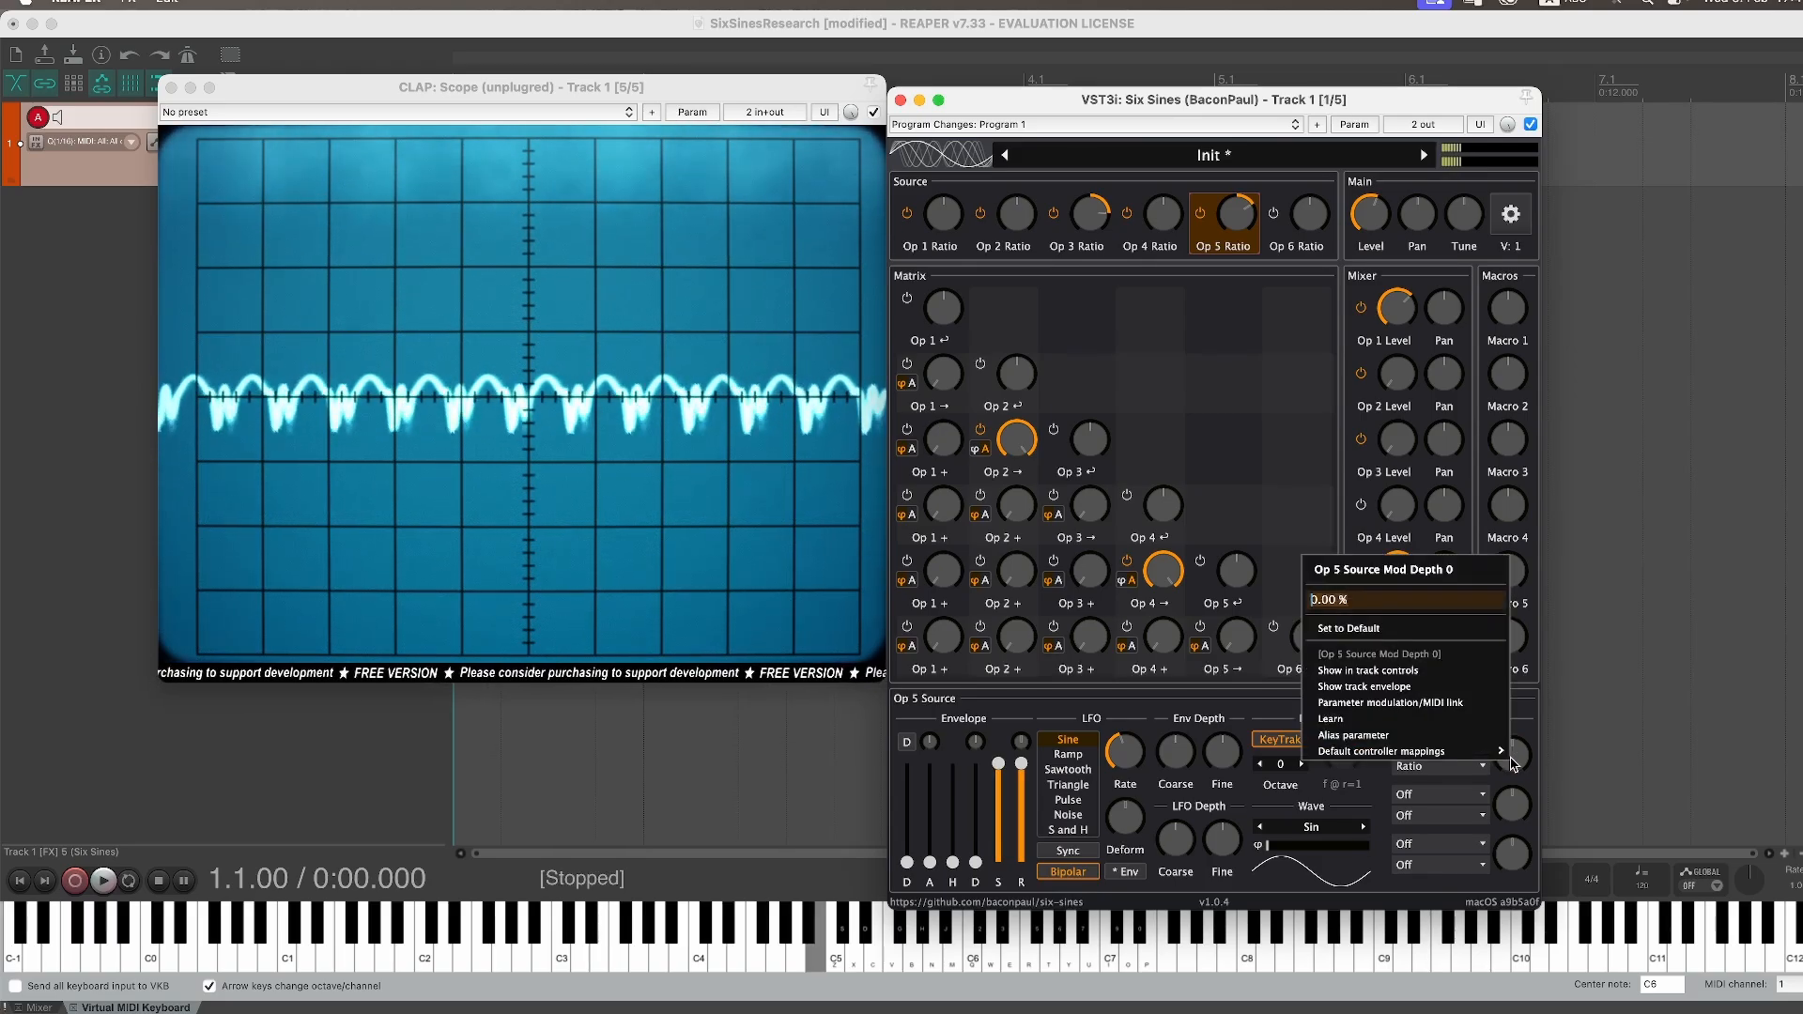
{"action": "key", "text": "Return"}
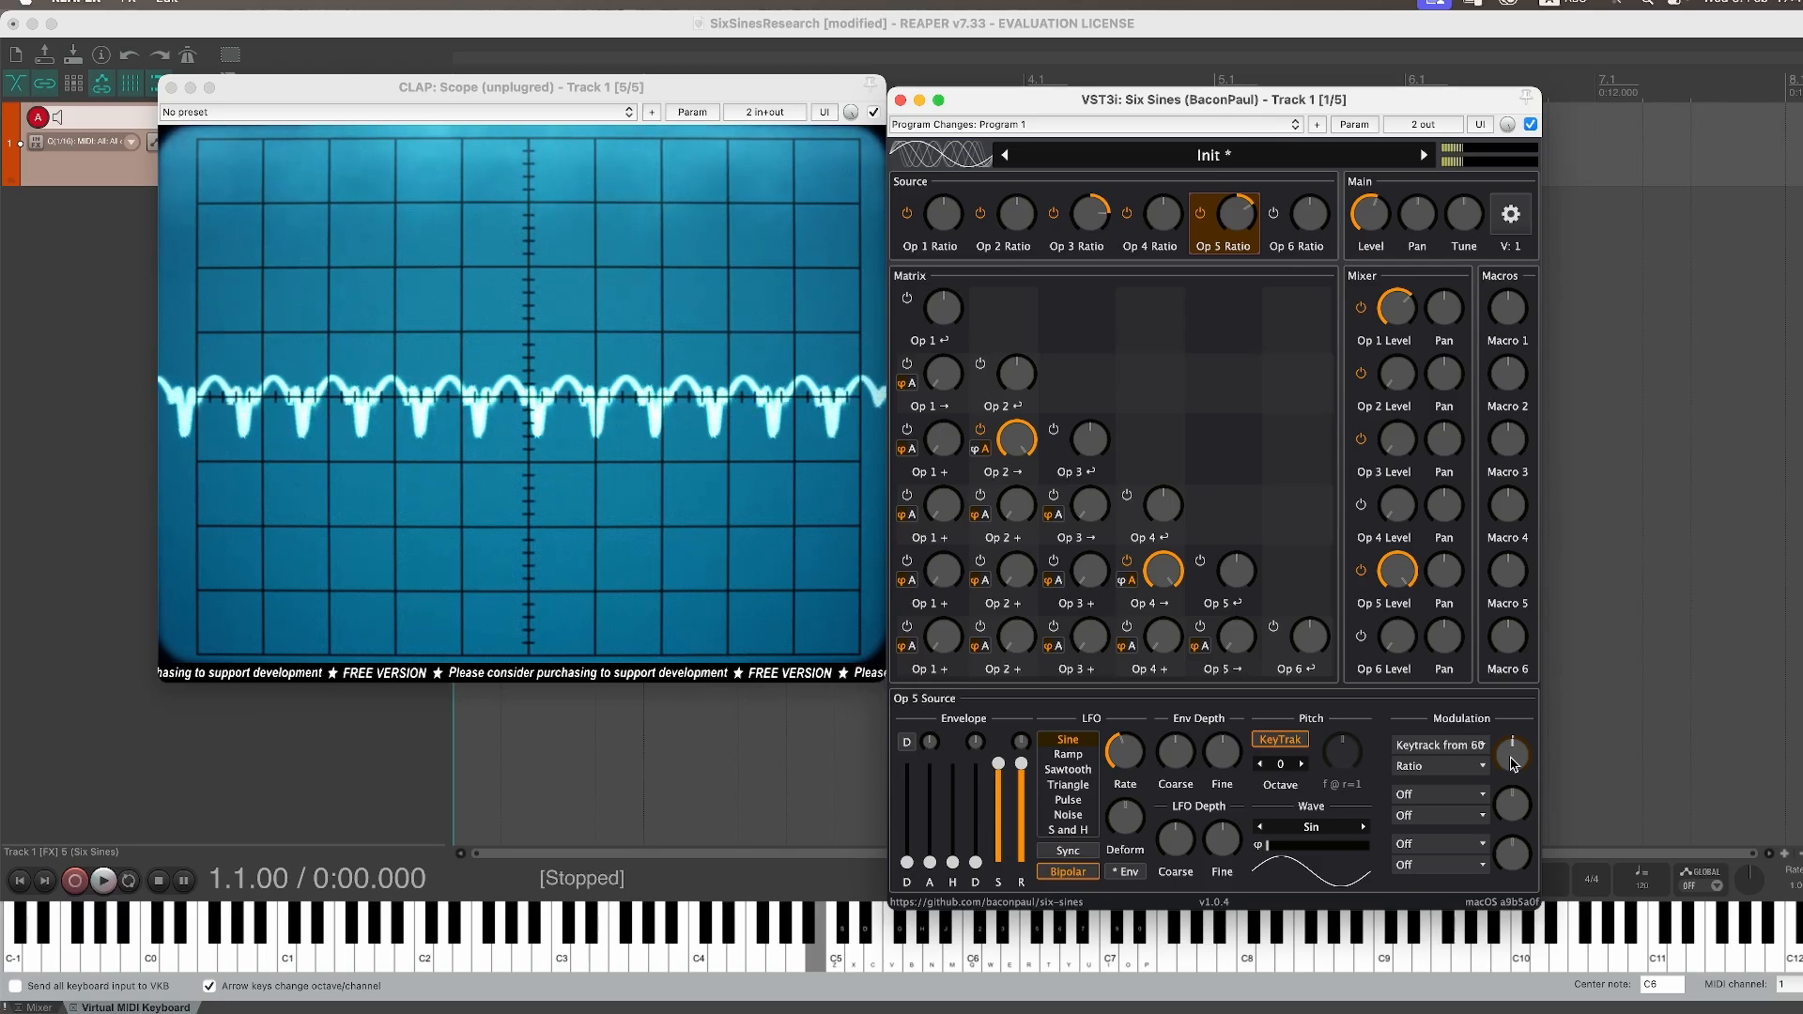
{"action": "right_click", "coordinate": [1514, 763]}
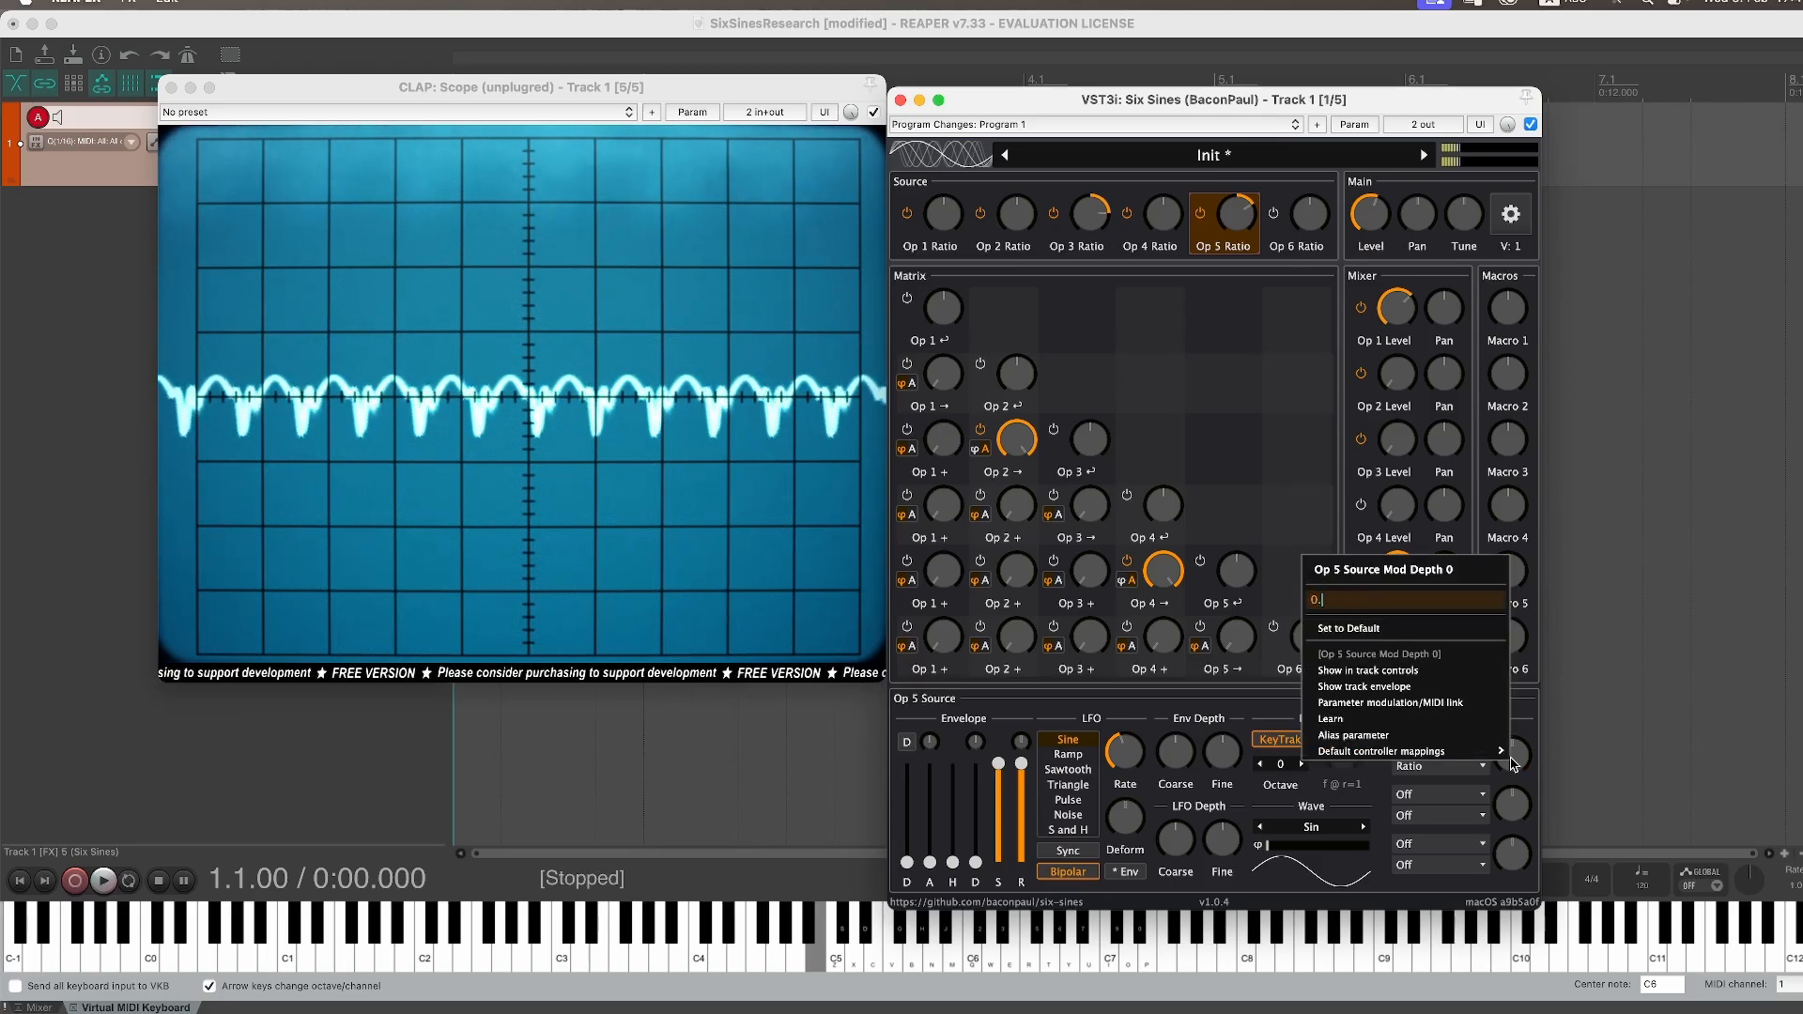
{"action": "key", "text": "Return"}
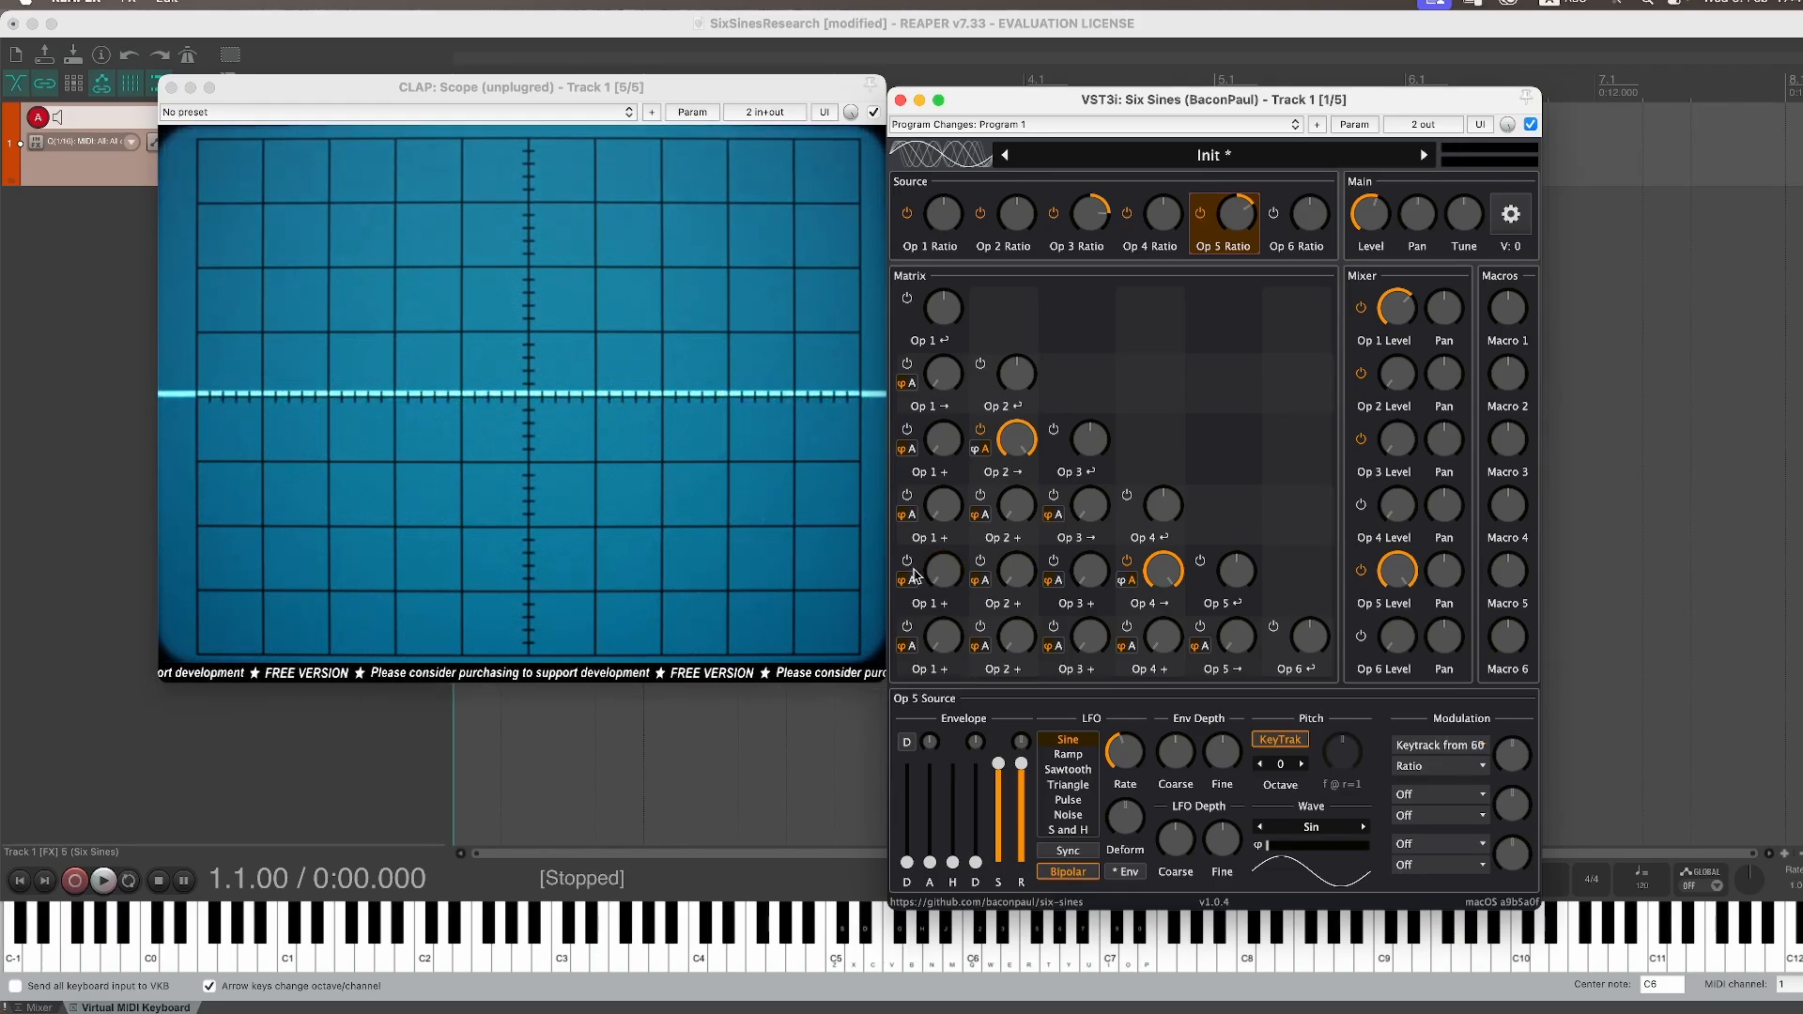
{"action": "right_click", "coordinate": [1514, 755]}
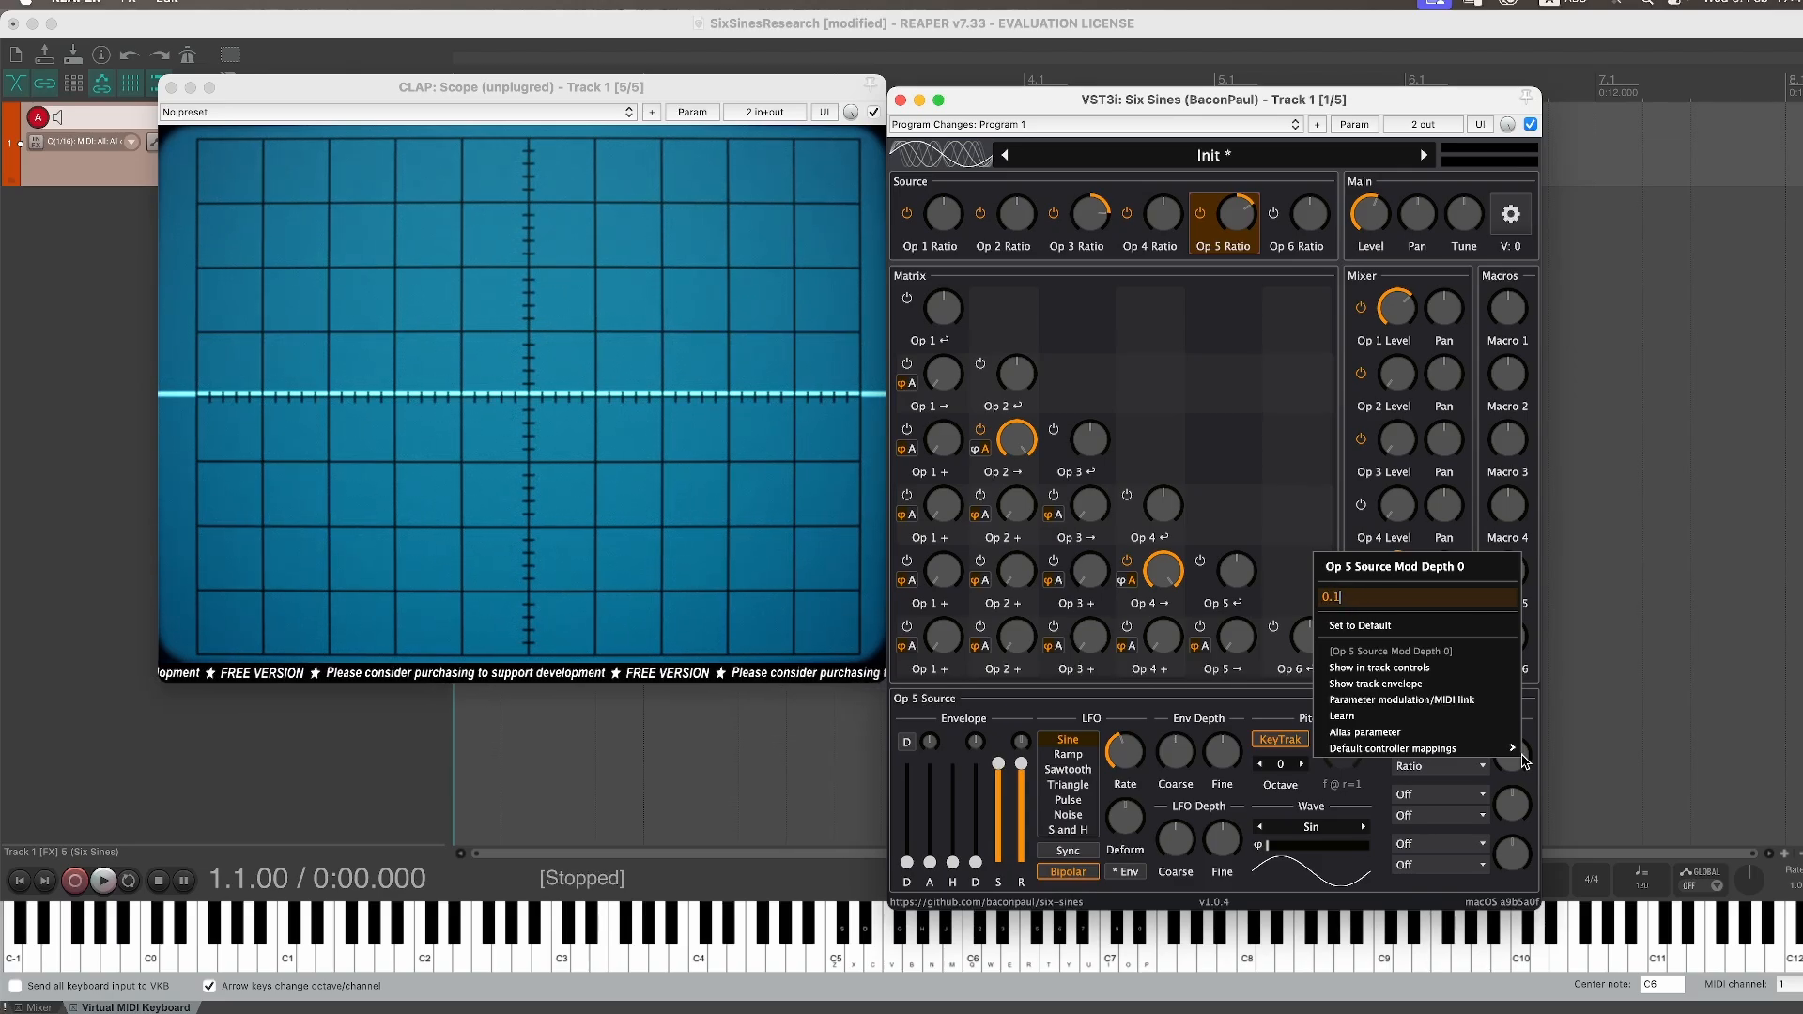
{"action": "key", "text": "Return"}
{"action": "key", "text": "b"}
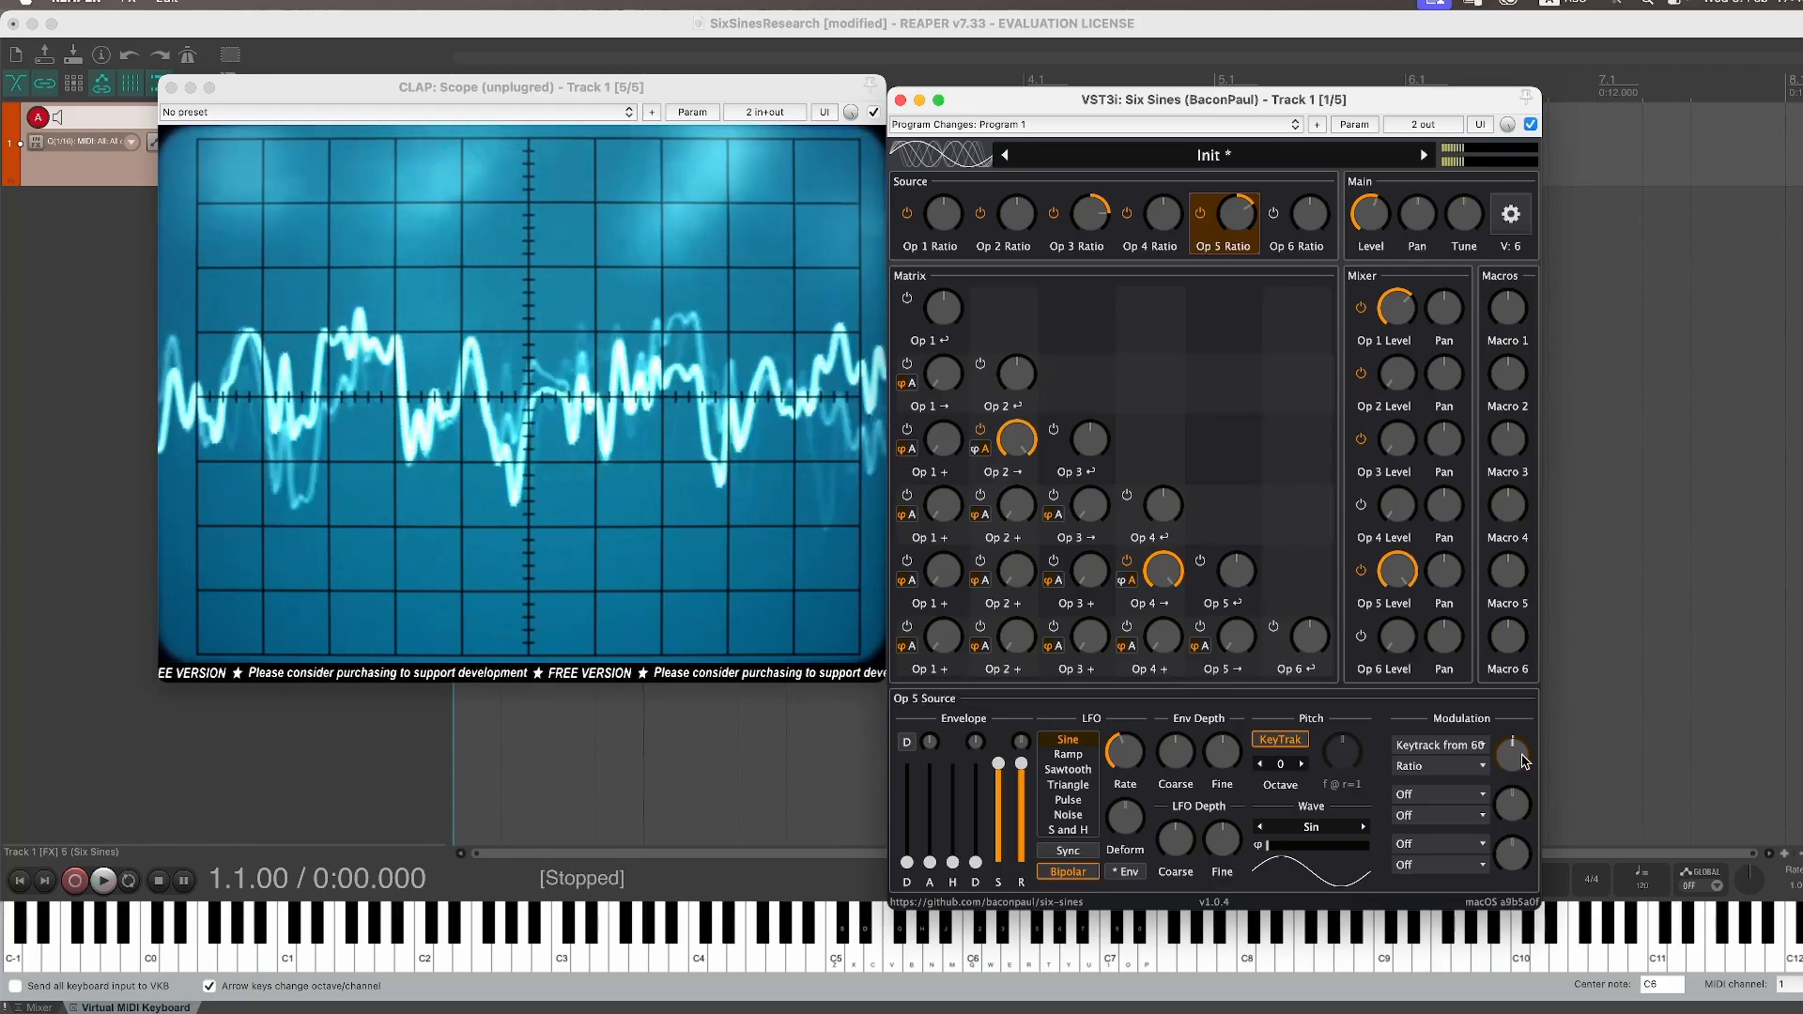
Step: Raise Operator 3's mixer level and lower Operator 5's mixer level
{"action": "left_click_drag", "start_coordinate": [1396, 438], "coordinate": [1408, 362]}
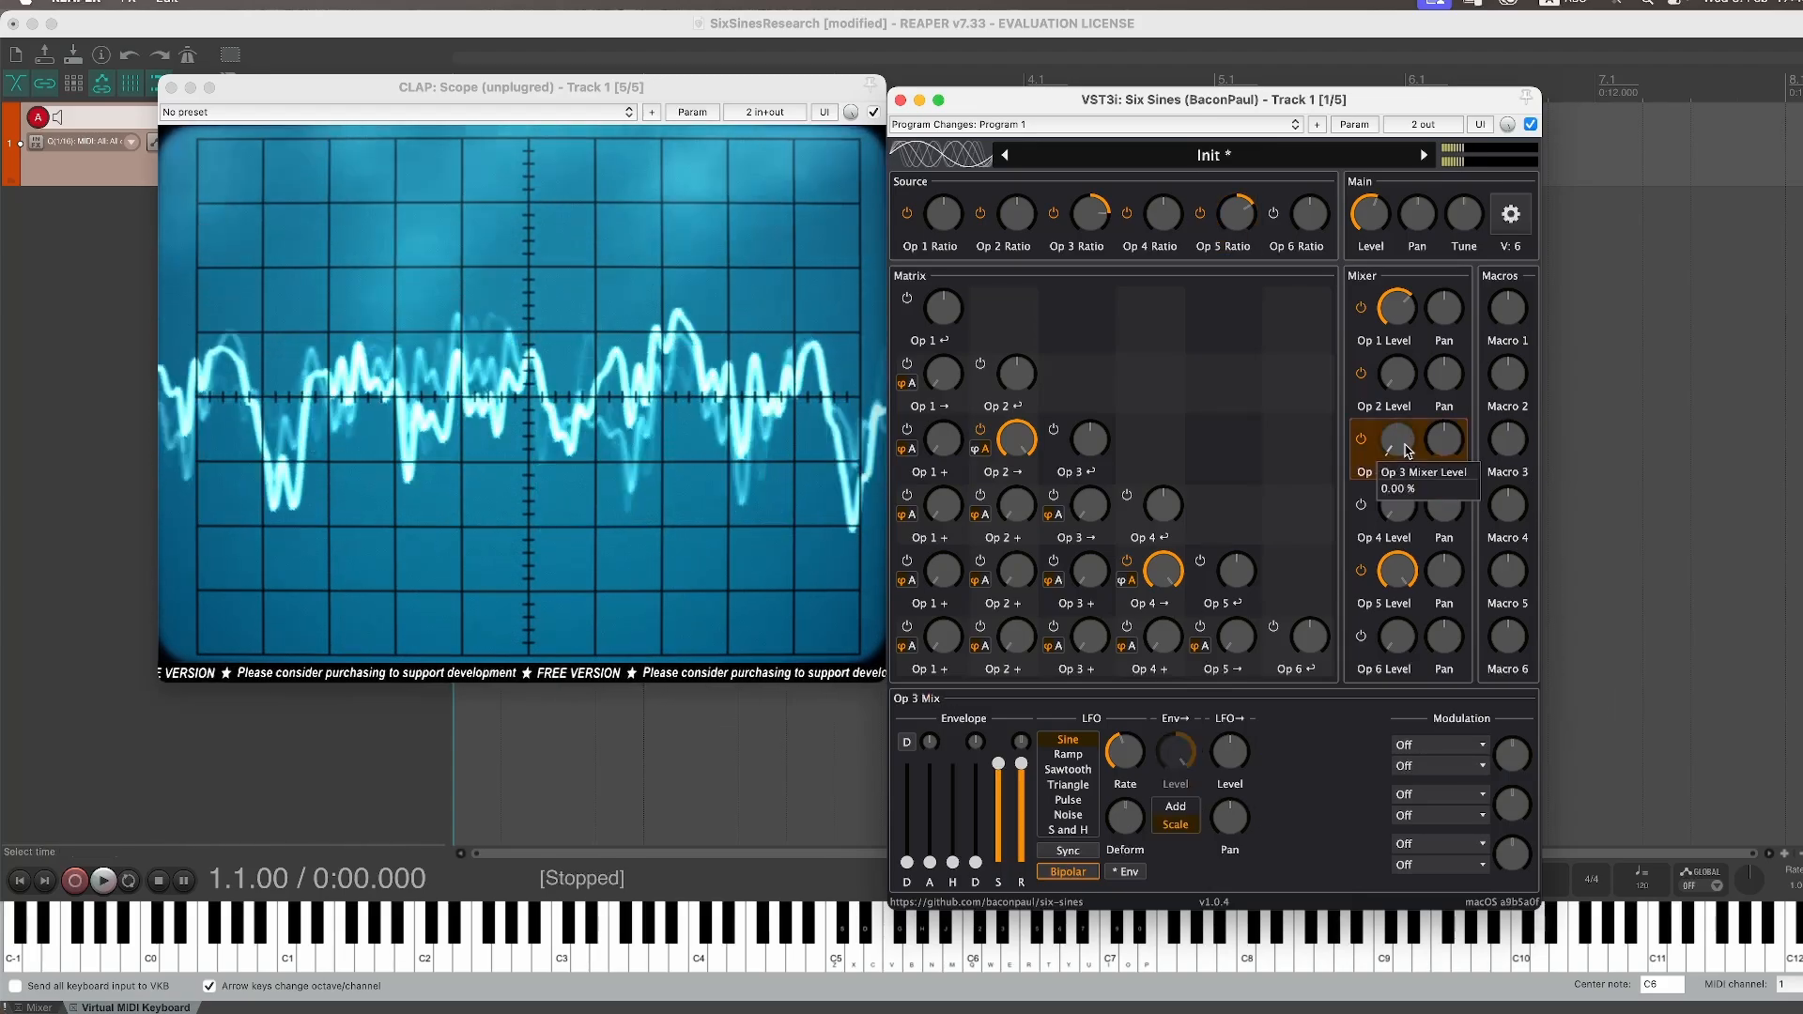
{"action": "left_click_drag", "start_coordinate": [1396, 570], "coordinate": [1388, 608]}
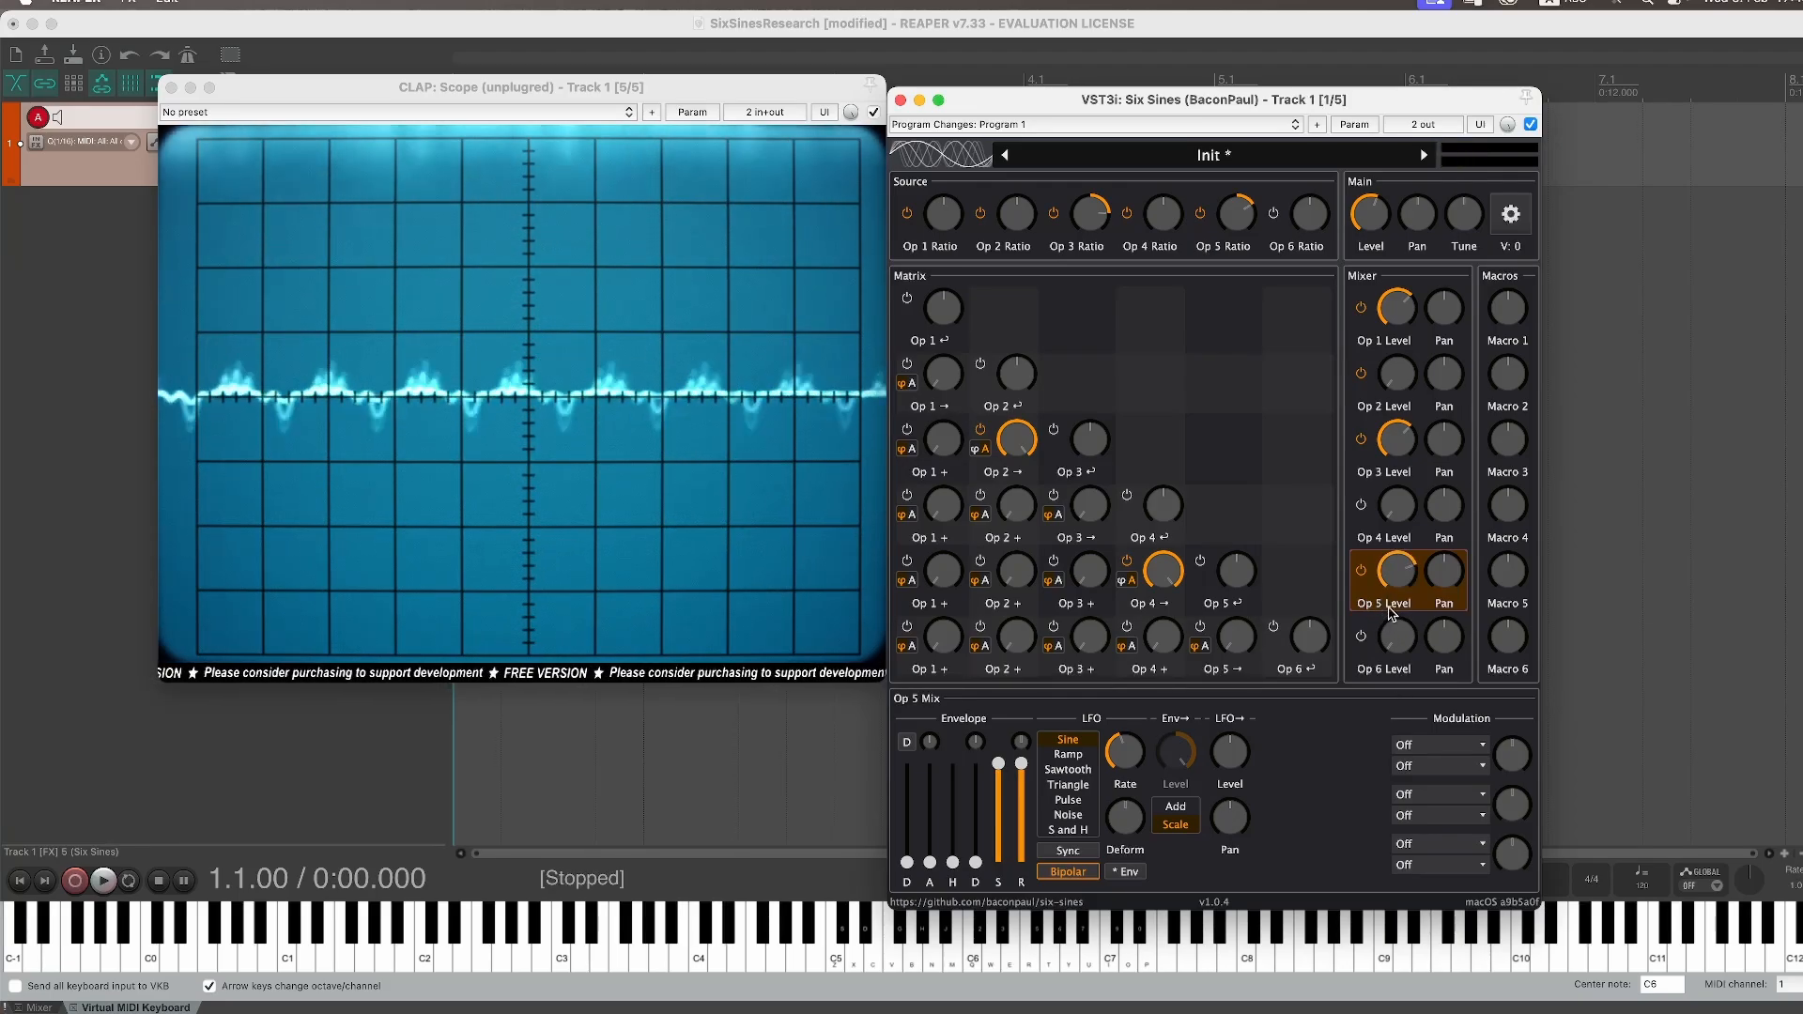
Step: Rebalance the mixer levels, setting Operator 3 to about 61% and Operator 5 to about 91%, playing notes to compare
{"action": "left_click", "coordinate": [1408, 439]}
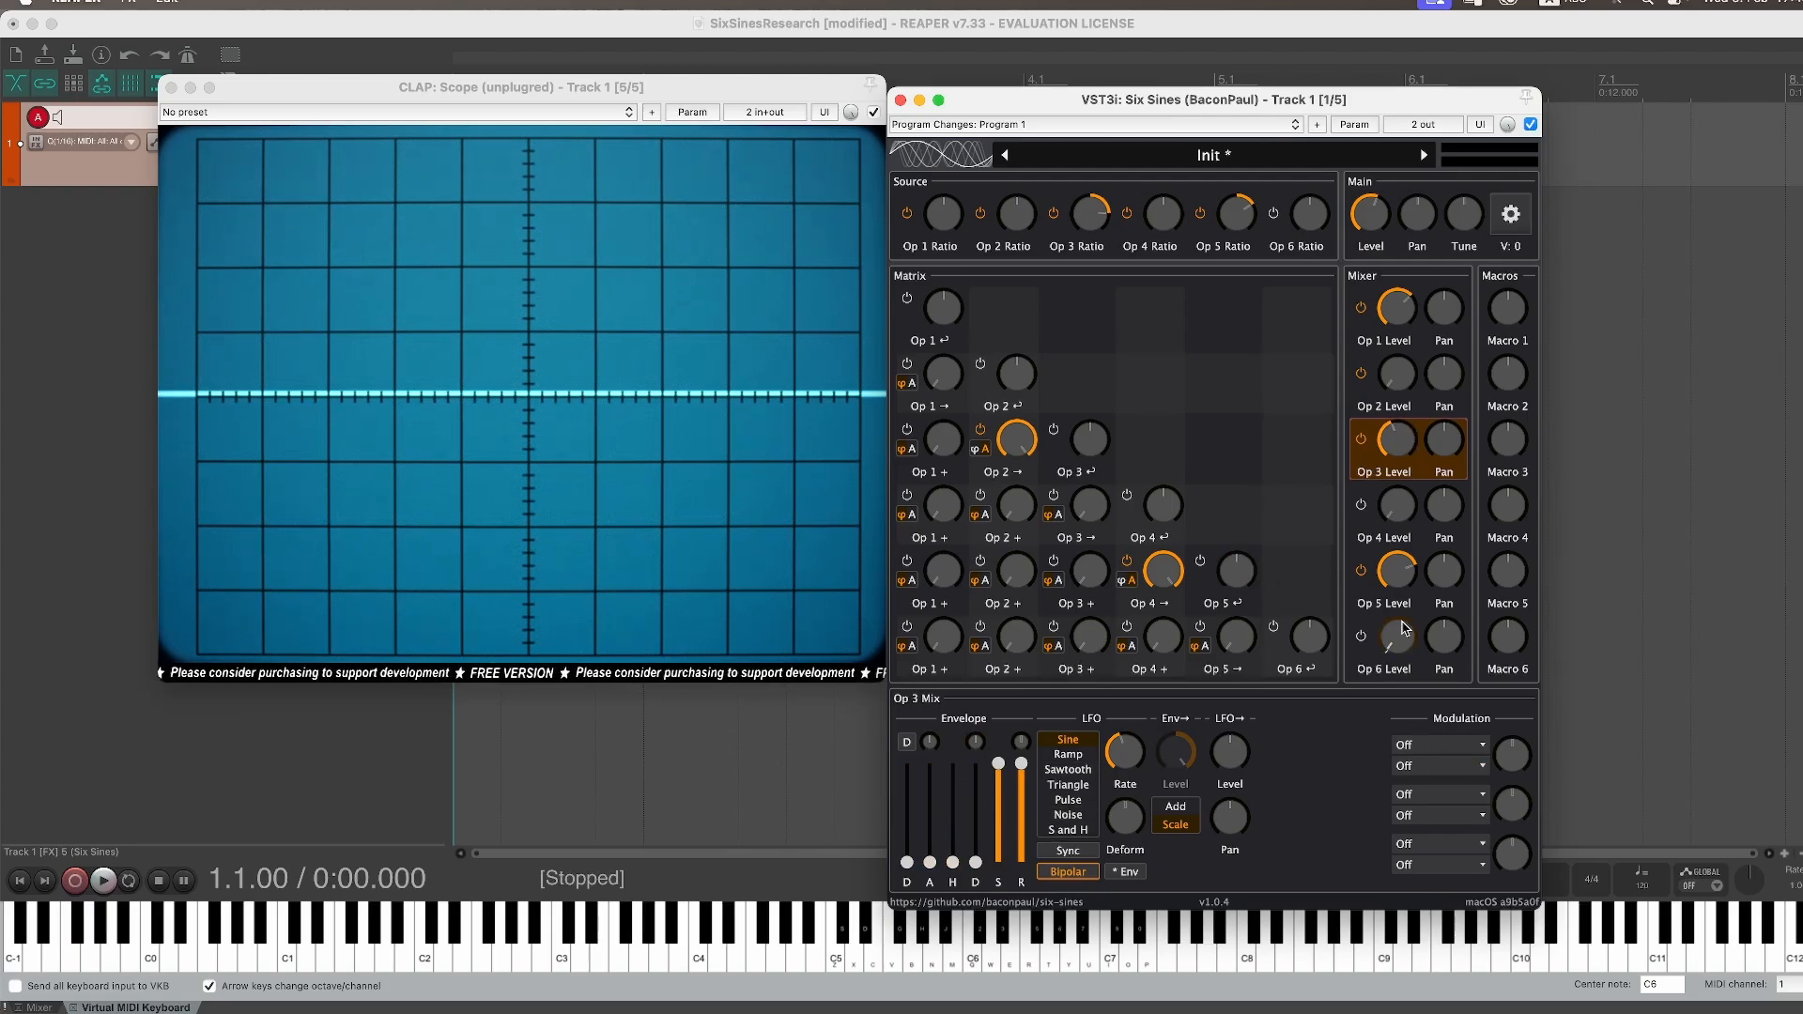
{"action": "left_click_drag", "start_coordinate": [1399, 442], "coordinate": [1395, 498]}
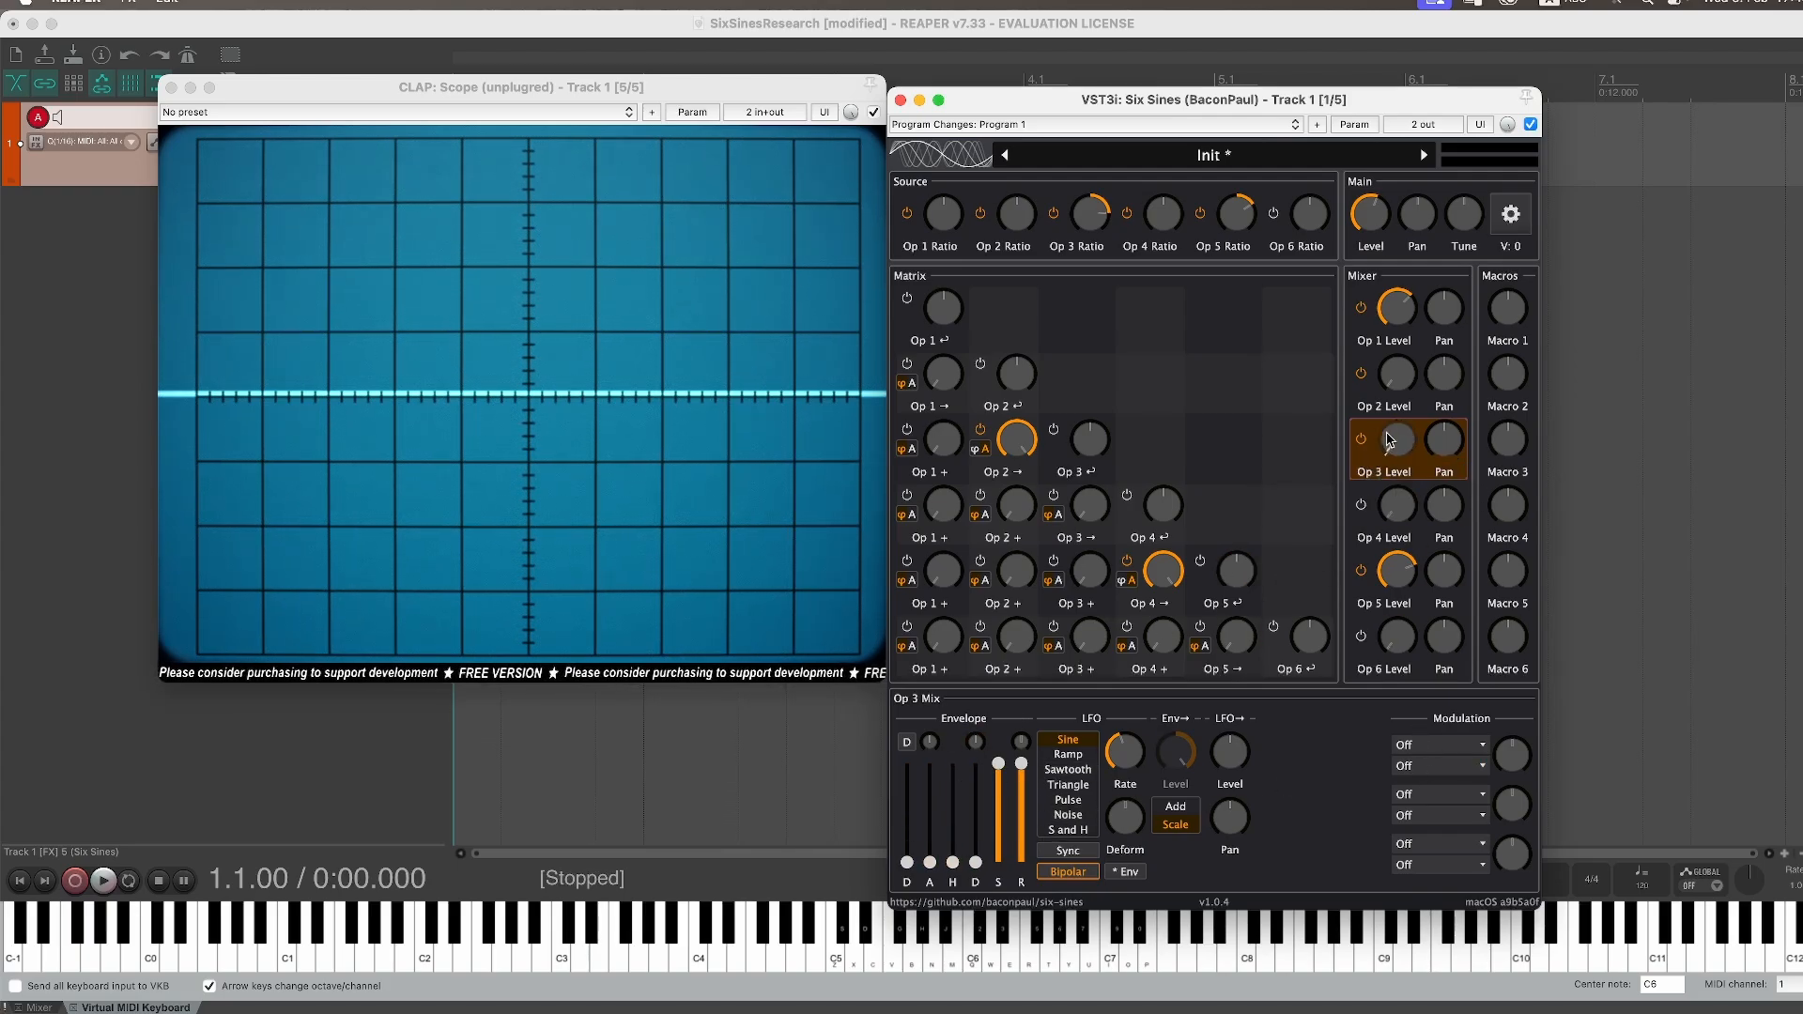
{"action": "left_click_drag", "start_coordinate": [1406, 576], "coordinate": [1403, 693]}
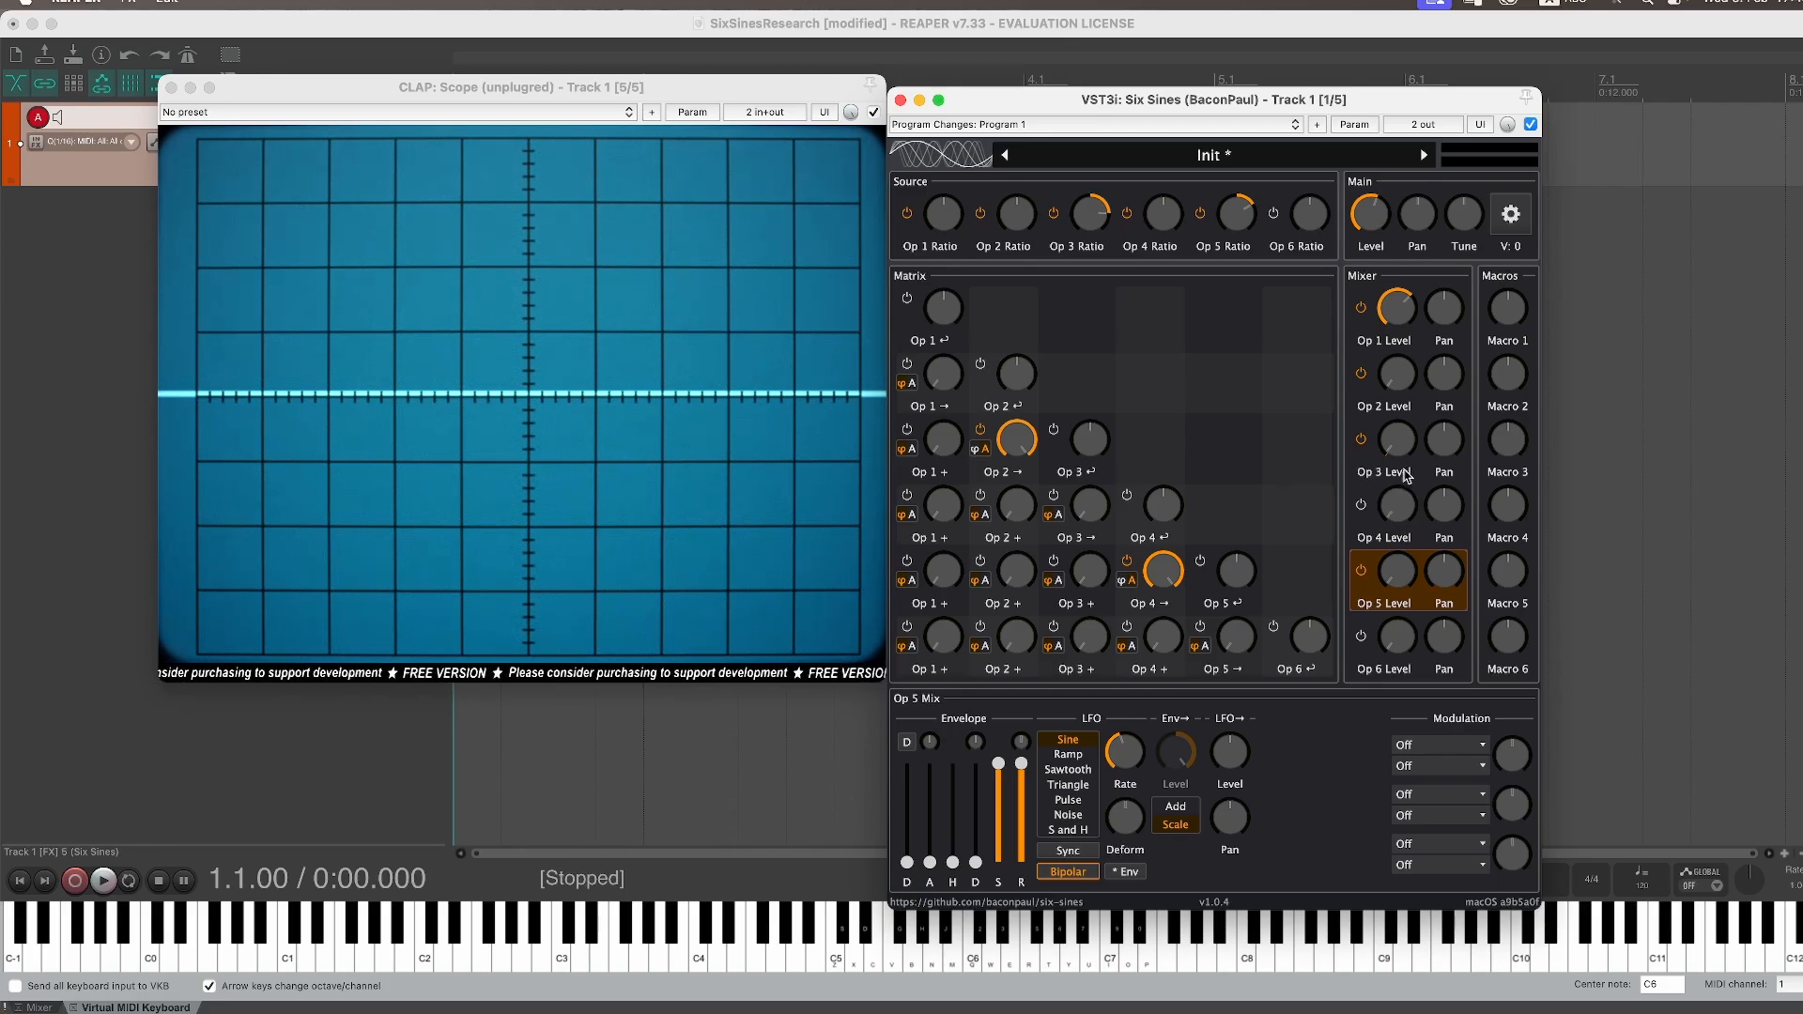
{"action": "left_click_drag", "start_coordinate": [1404, 449], "coordinate": [1418, 369]}
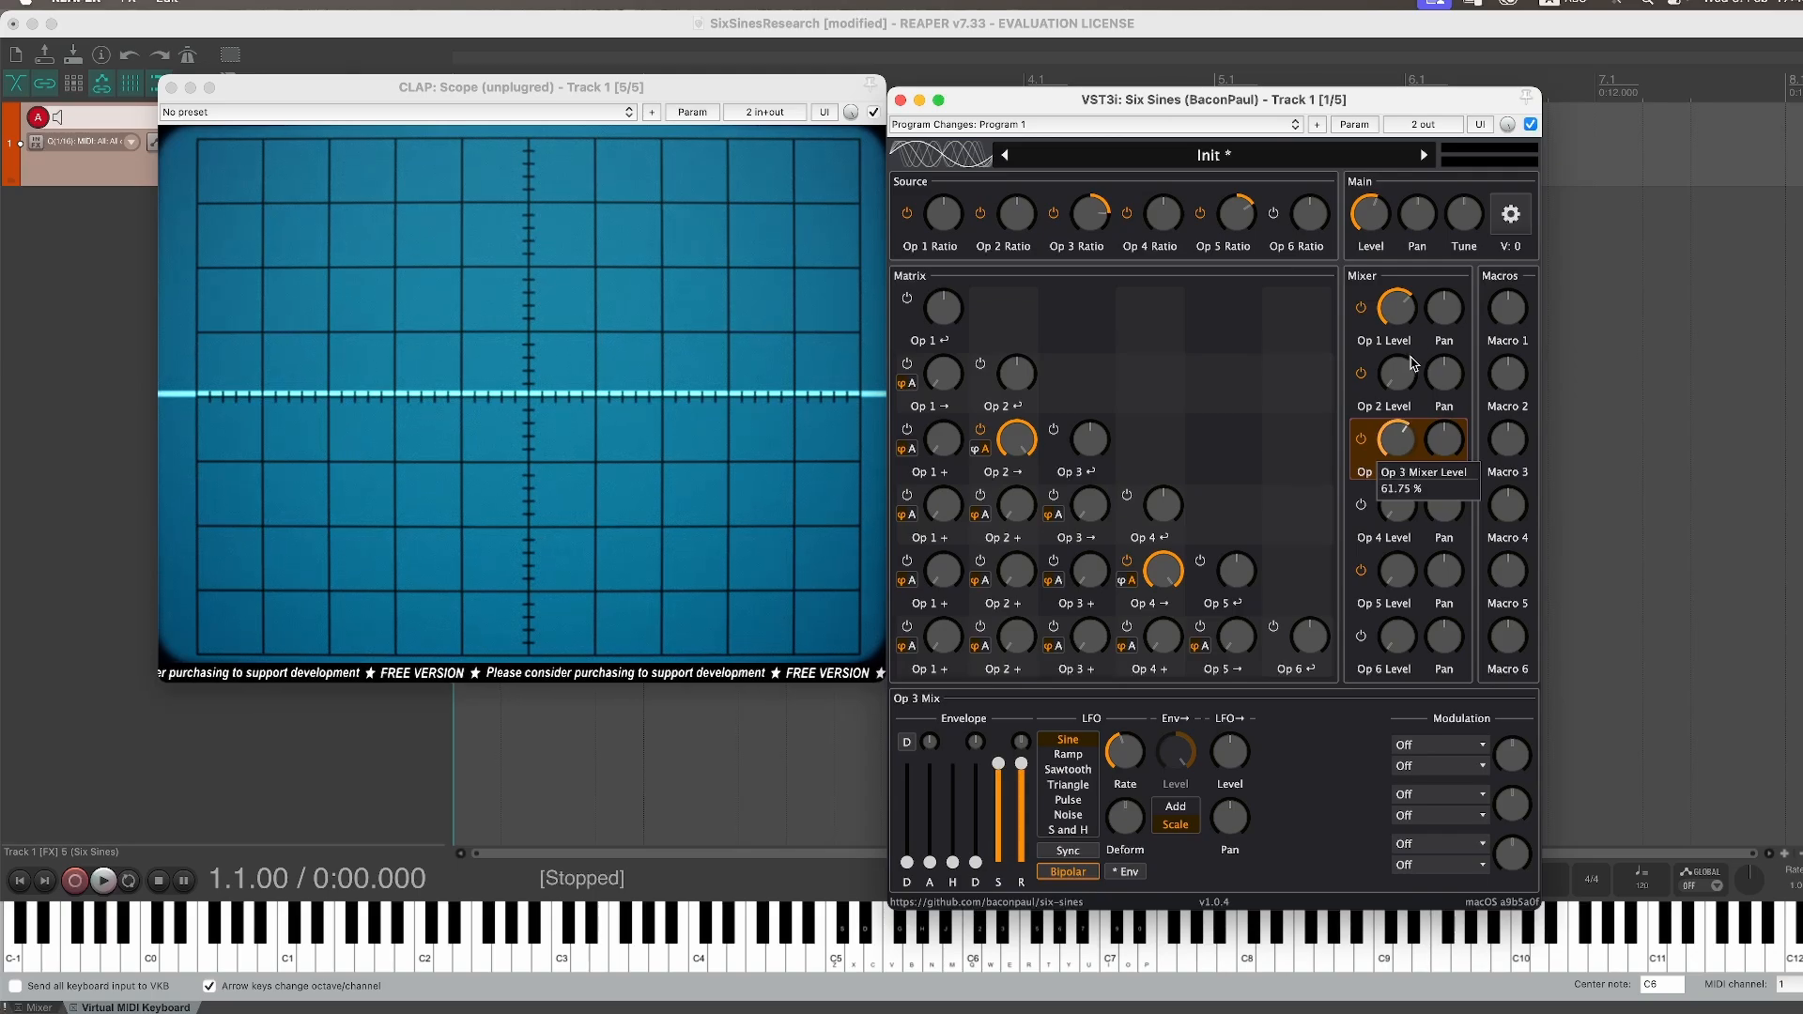
{"action": "left_click_drag", "start_coordinate": [1400, 586], "coordinate": [1424, 463]}
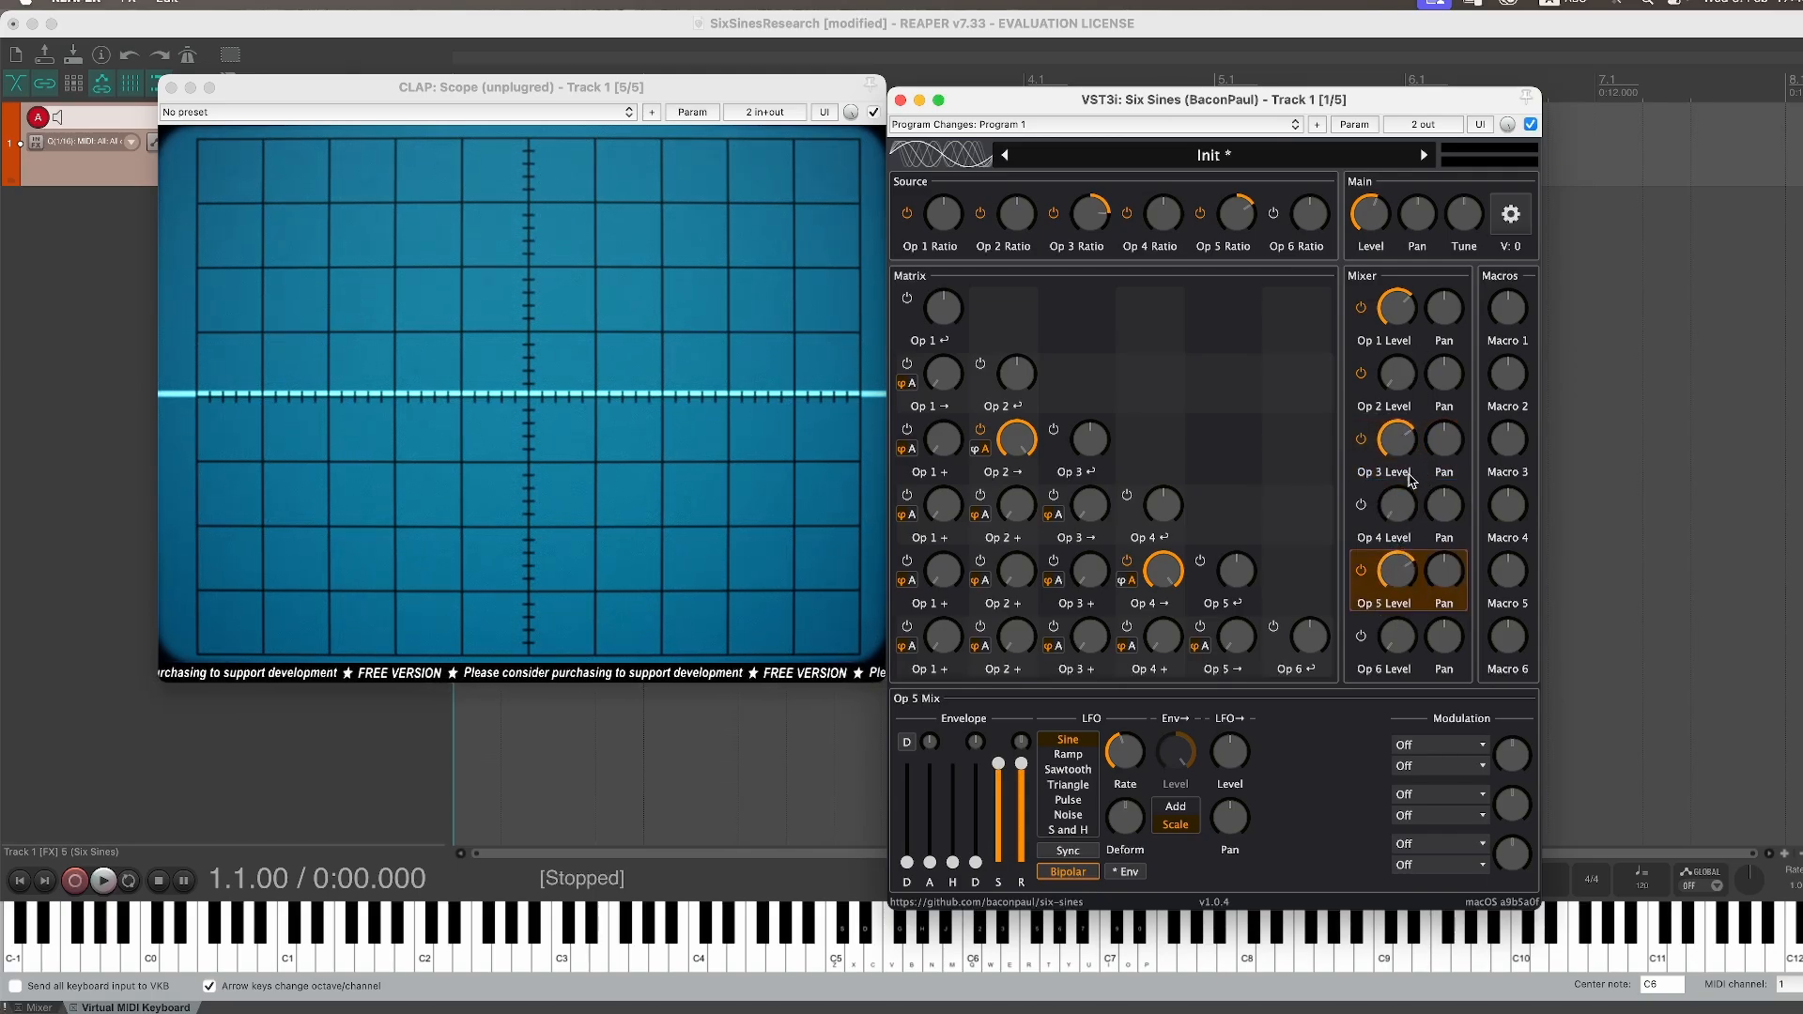
{"action": "left_click_drag", "start_coordinate": [1403, 443], "coordinate": [1403, 470]}
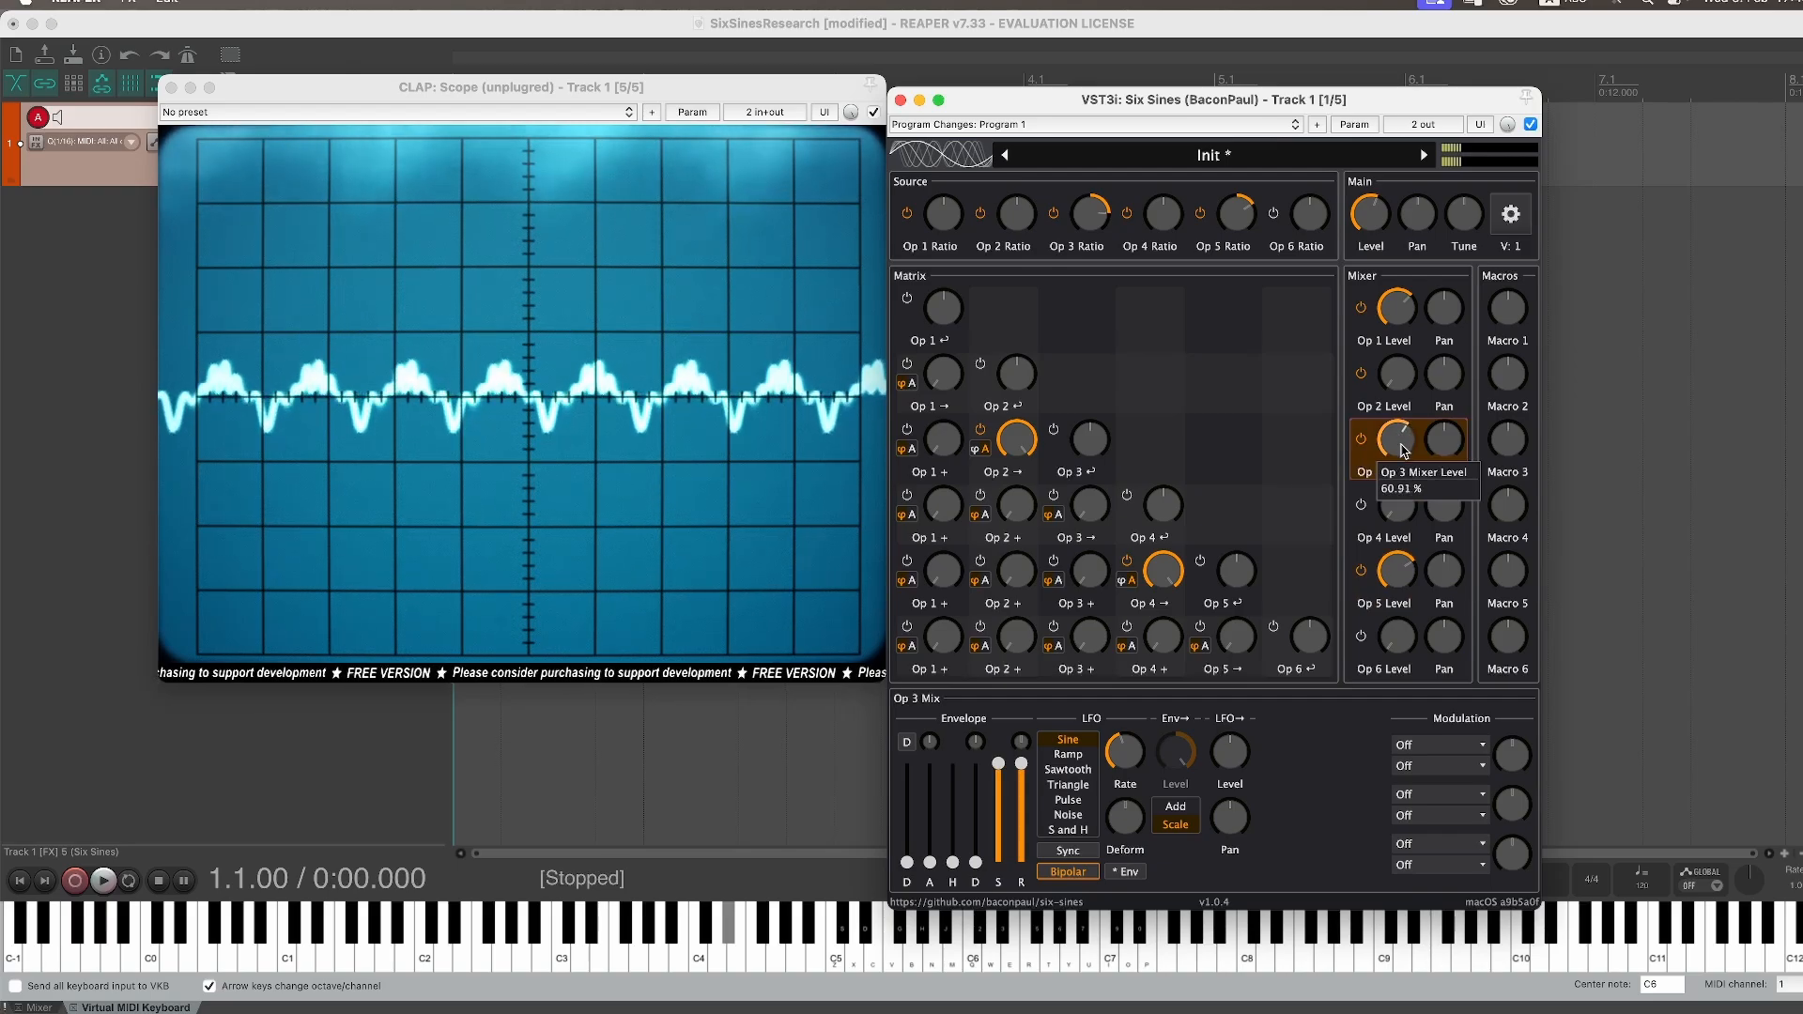
{"action": "left_click", "coordinate": [1400, 572]}
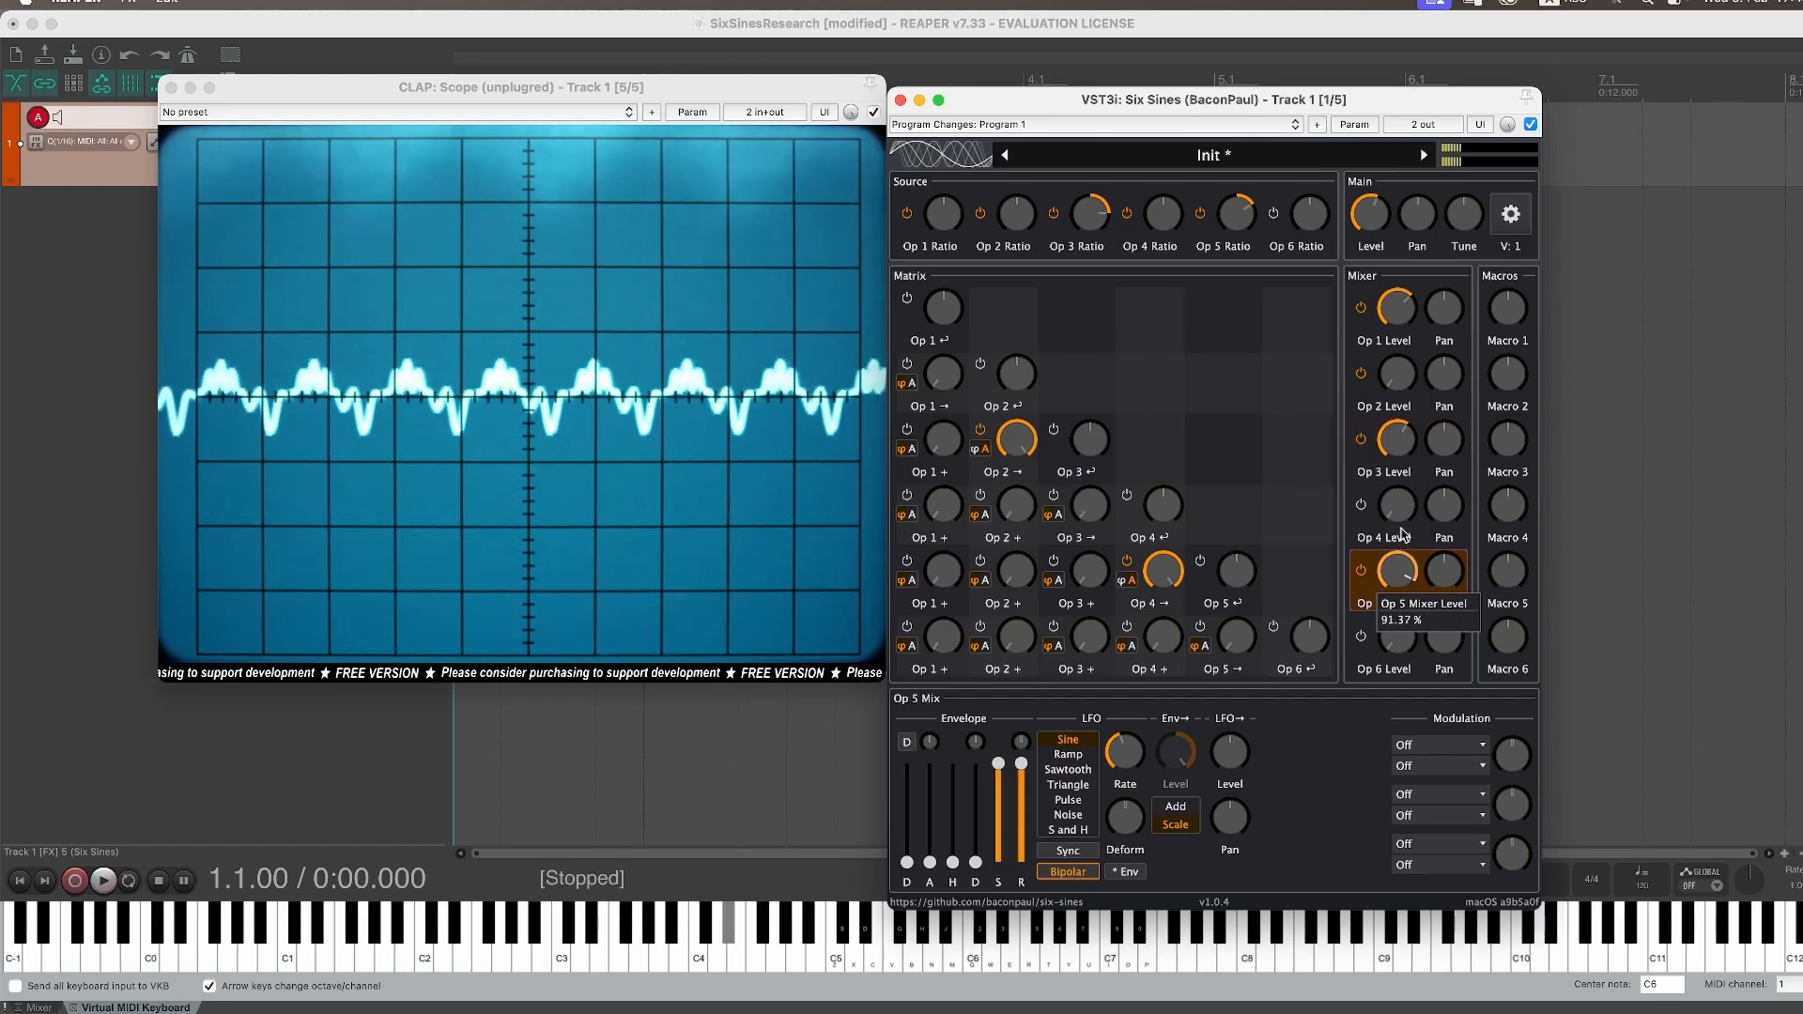
{"action": "mouse_move", "coordinate": [1399, 442]}
{"action": "left_mouse_down"}
{"action": "mouse_move", "coordinate": [1406, 493]}
{"action": "mouse_move", "coordinate": [1412, 462]}
{"action": "left_mouse_up"}
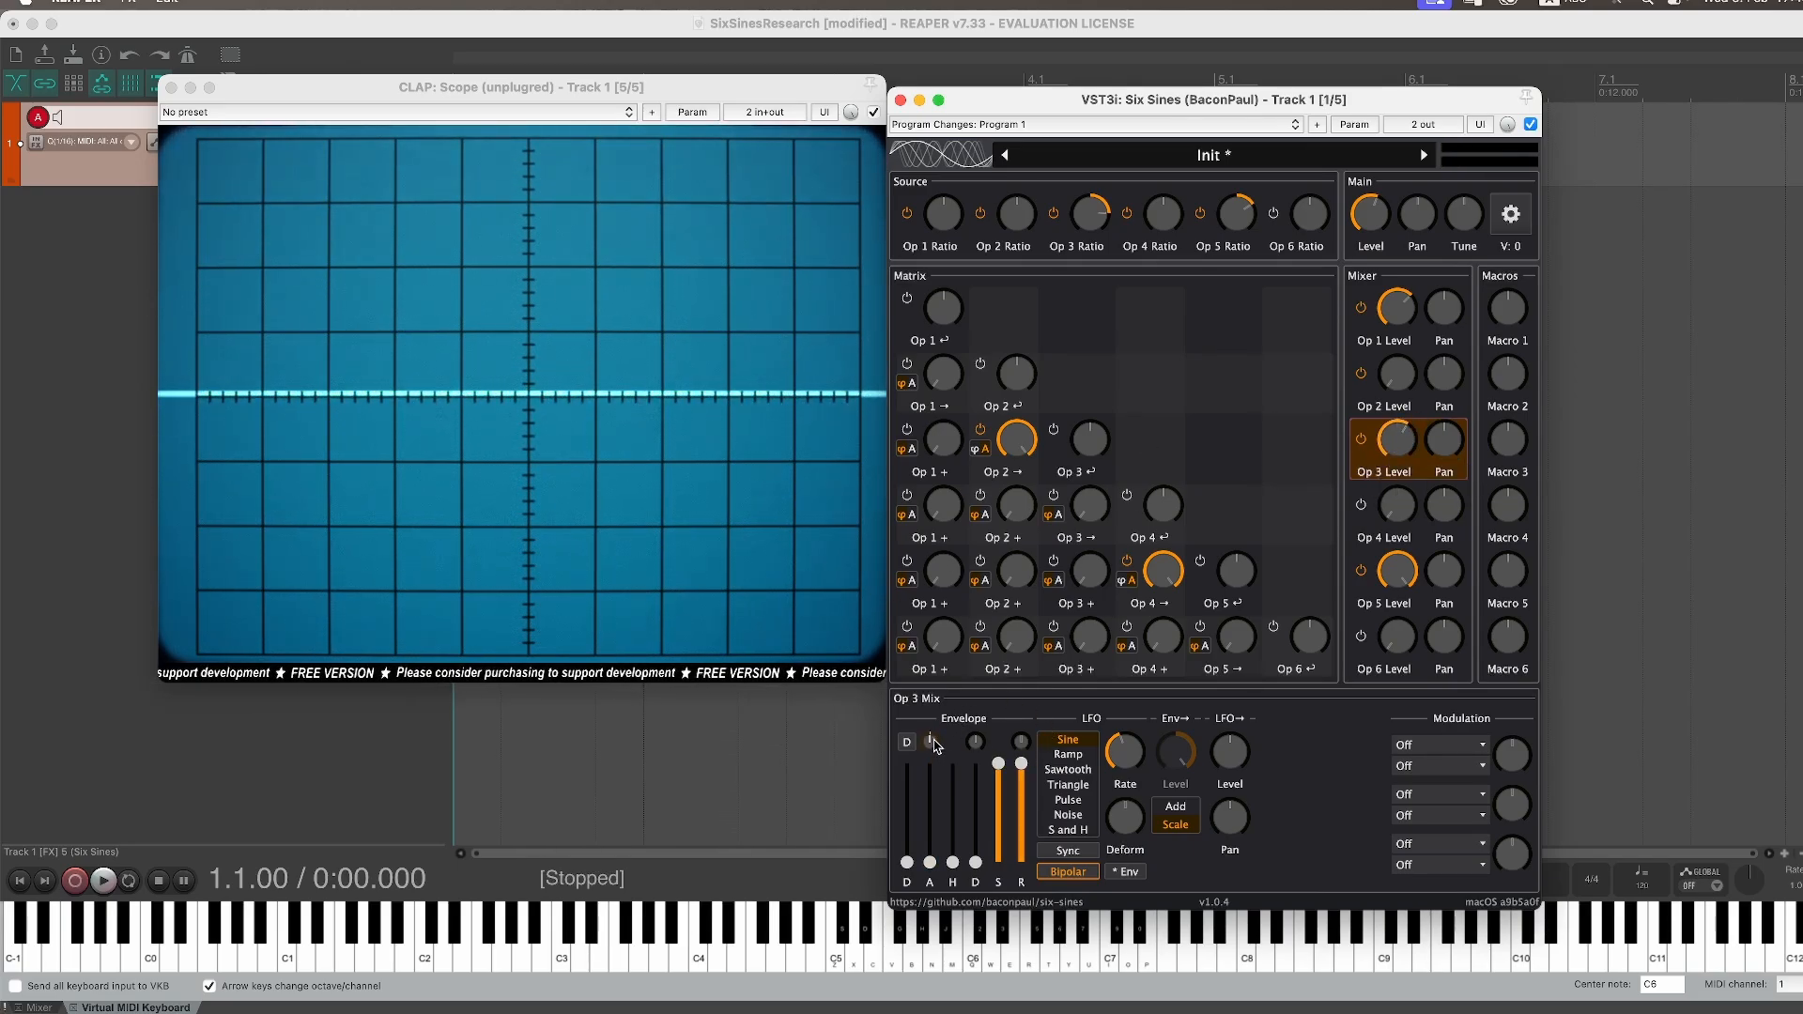
Step: Shape Operator 3's mixer envelope by raising its attack and adjusting attack shape, decay and sustain
{"action": "left_click_drag", "start_coordinate": [935, 858], "coordinate": [933, 749]}
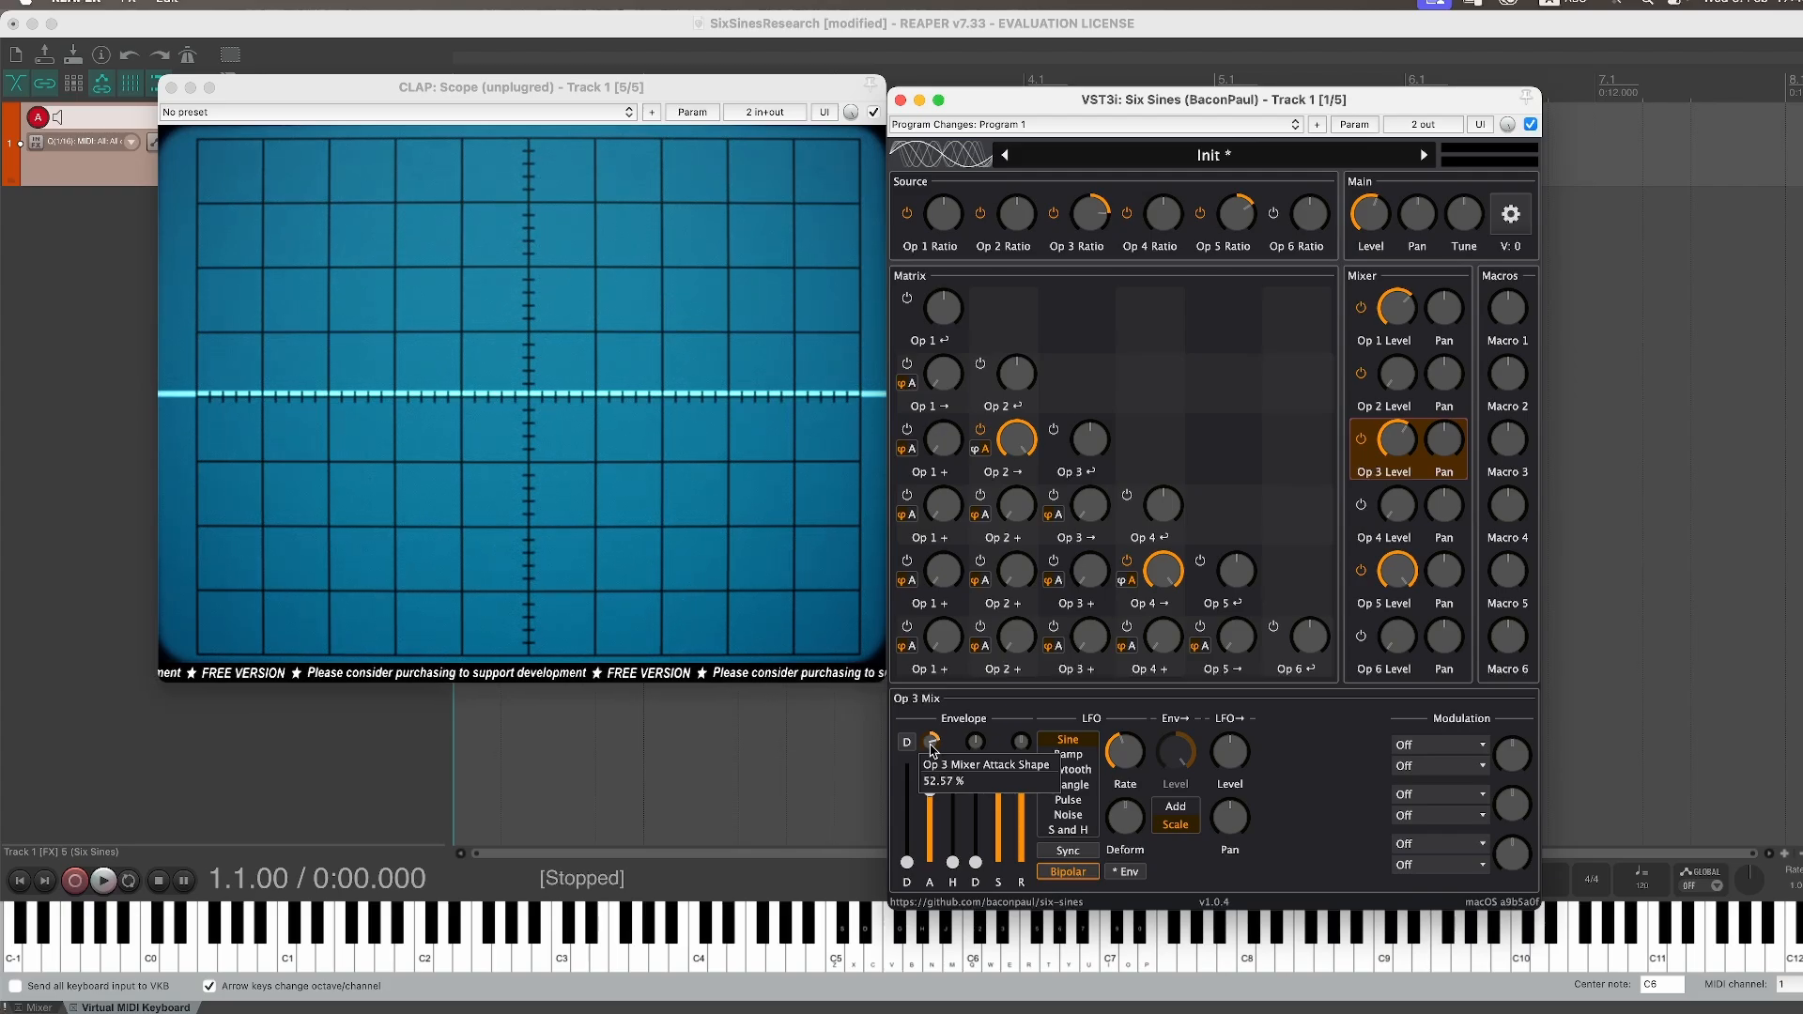
{"action": "left_click_drag", "start_coordinate": [933, 749], "coordinate": [933, 750]}
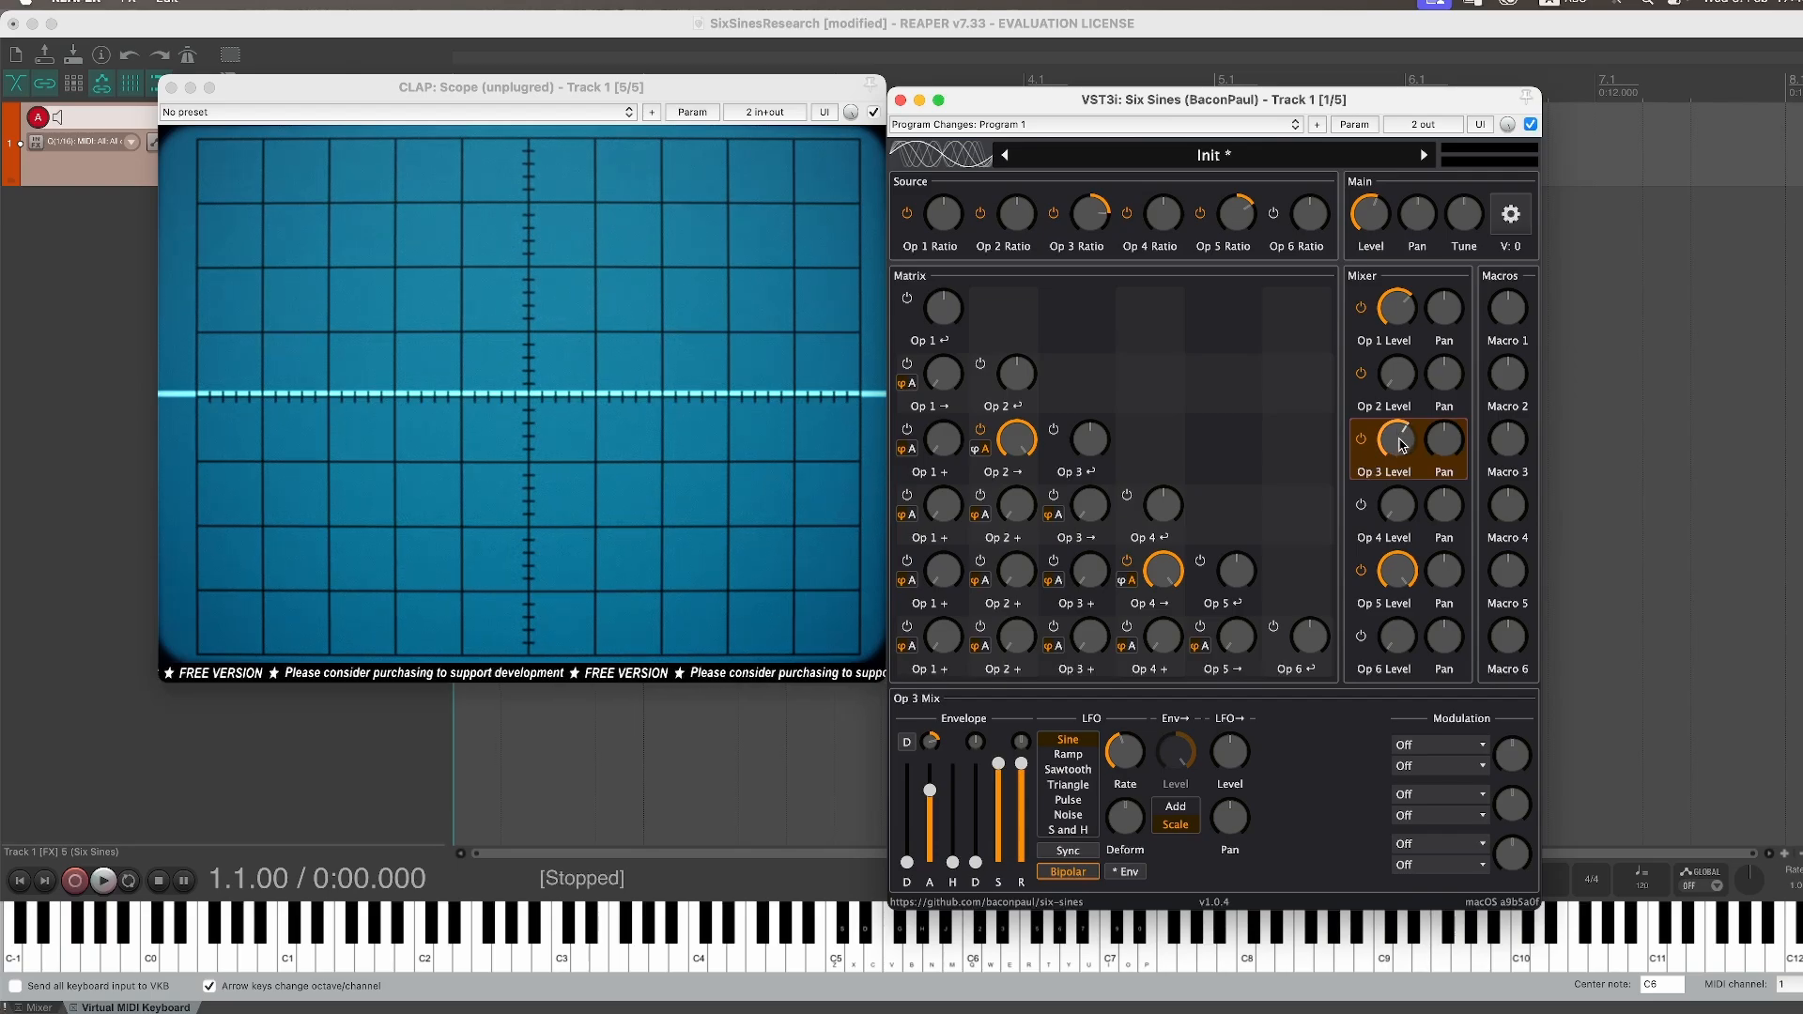
{"action": "left_click", "coordinate": [1397, 580]}
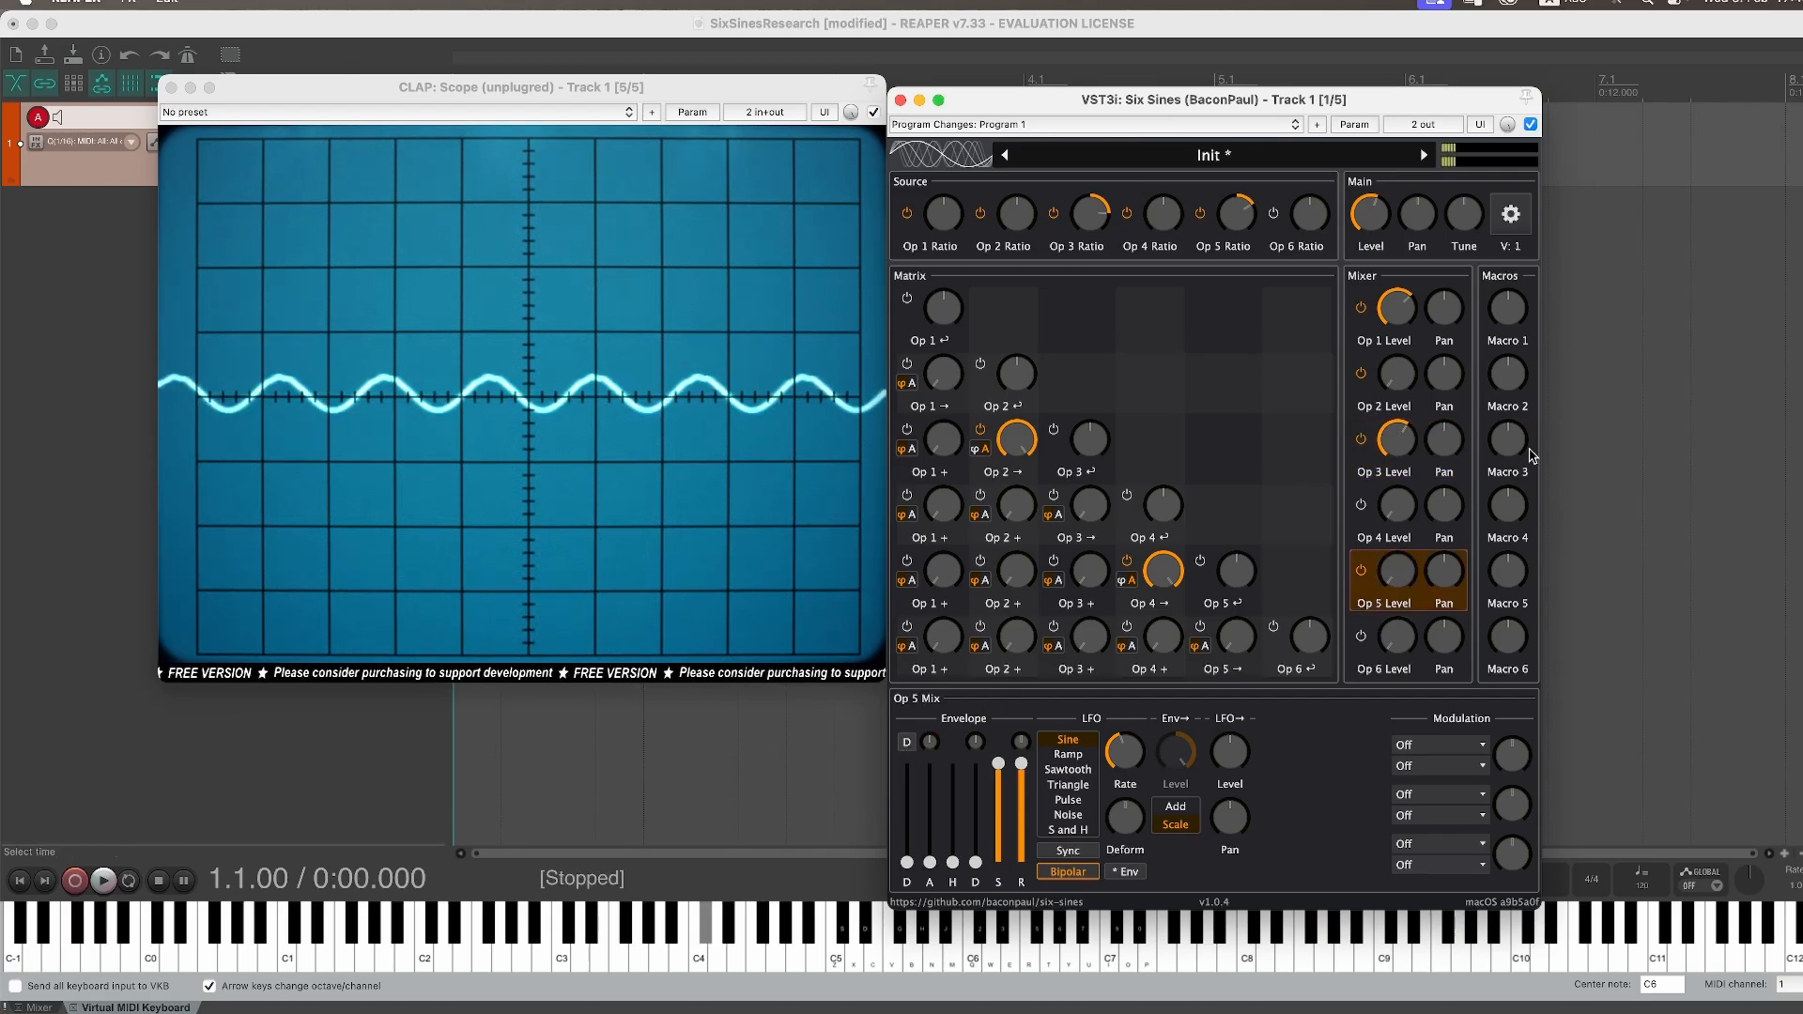
{"action": "left_click", "coordinate": [1410, 449]}
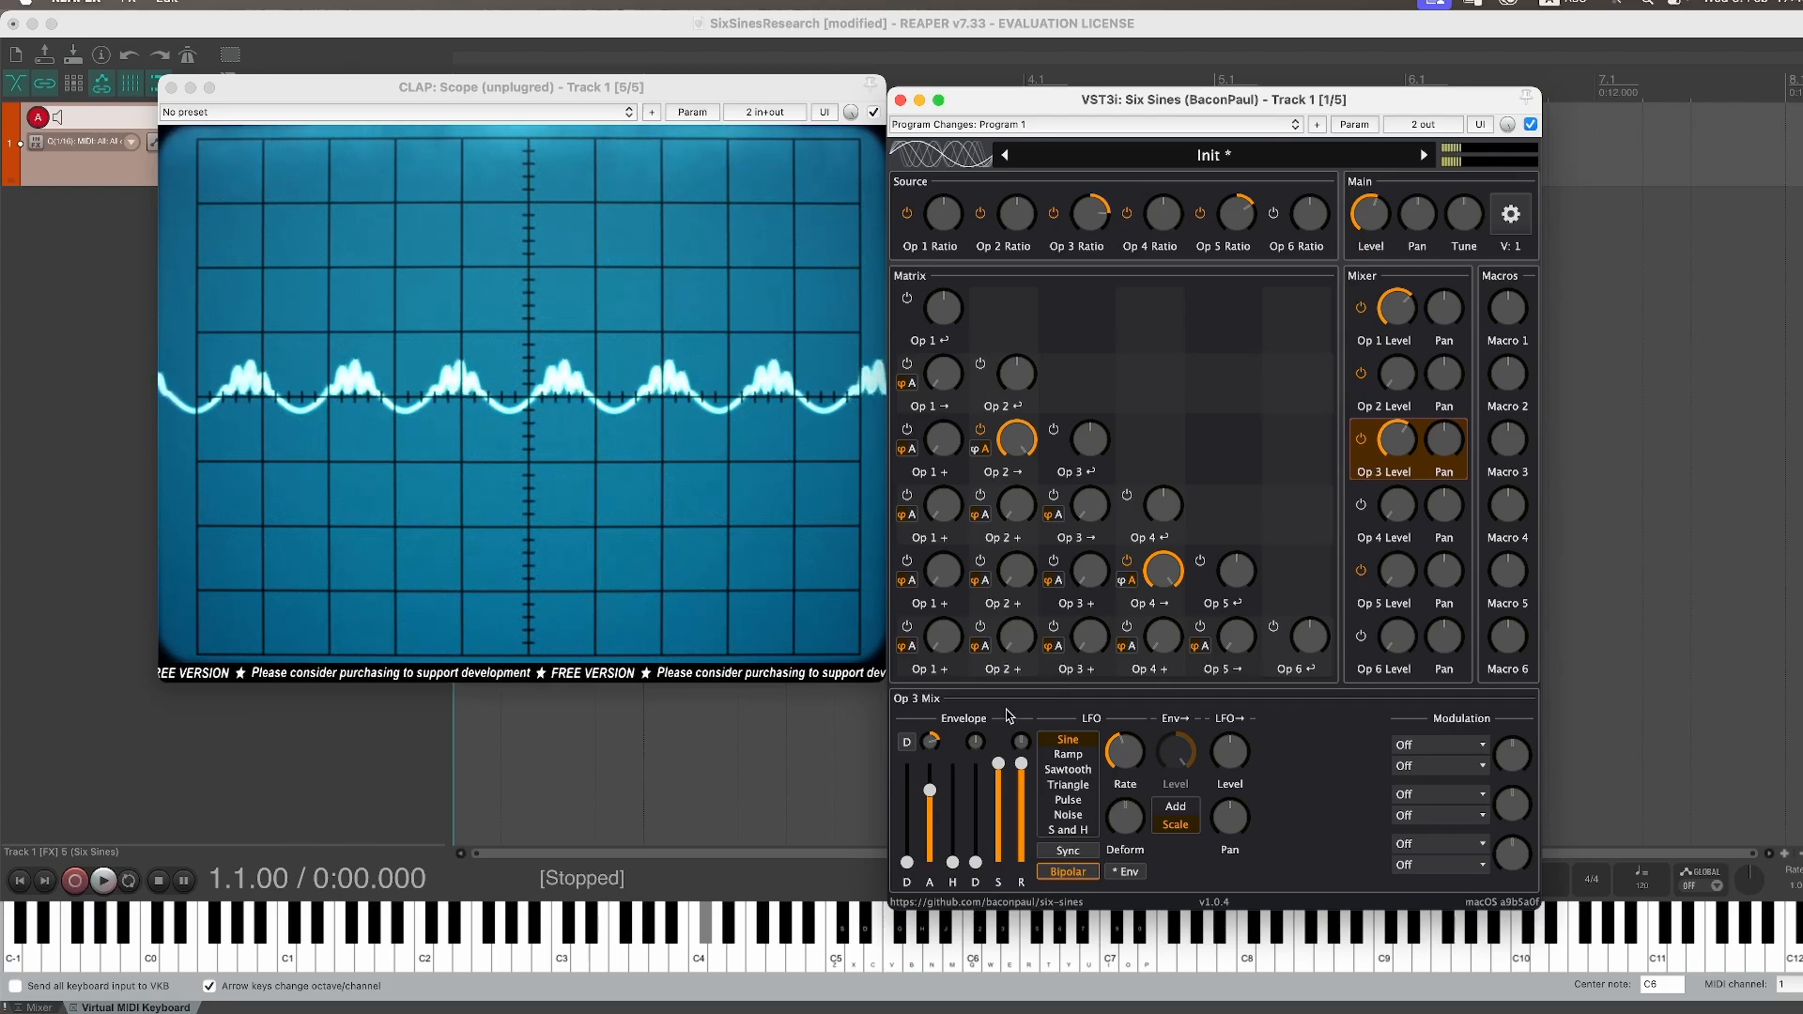
{"action": "left_click_drag", "start_coordinate": [975, 862], "coordinate": [1013, 860]}
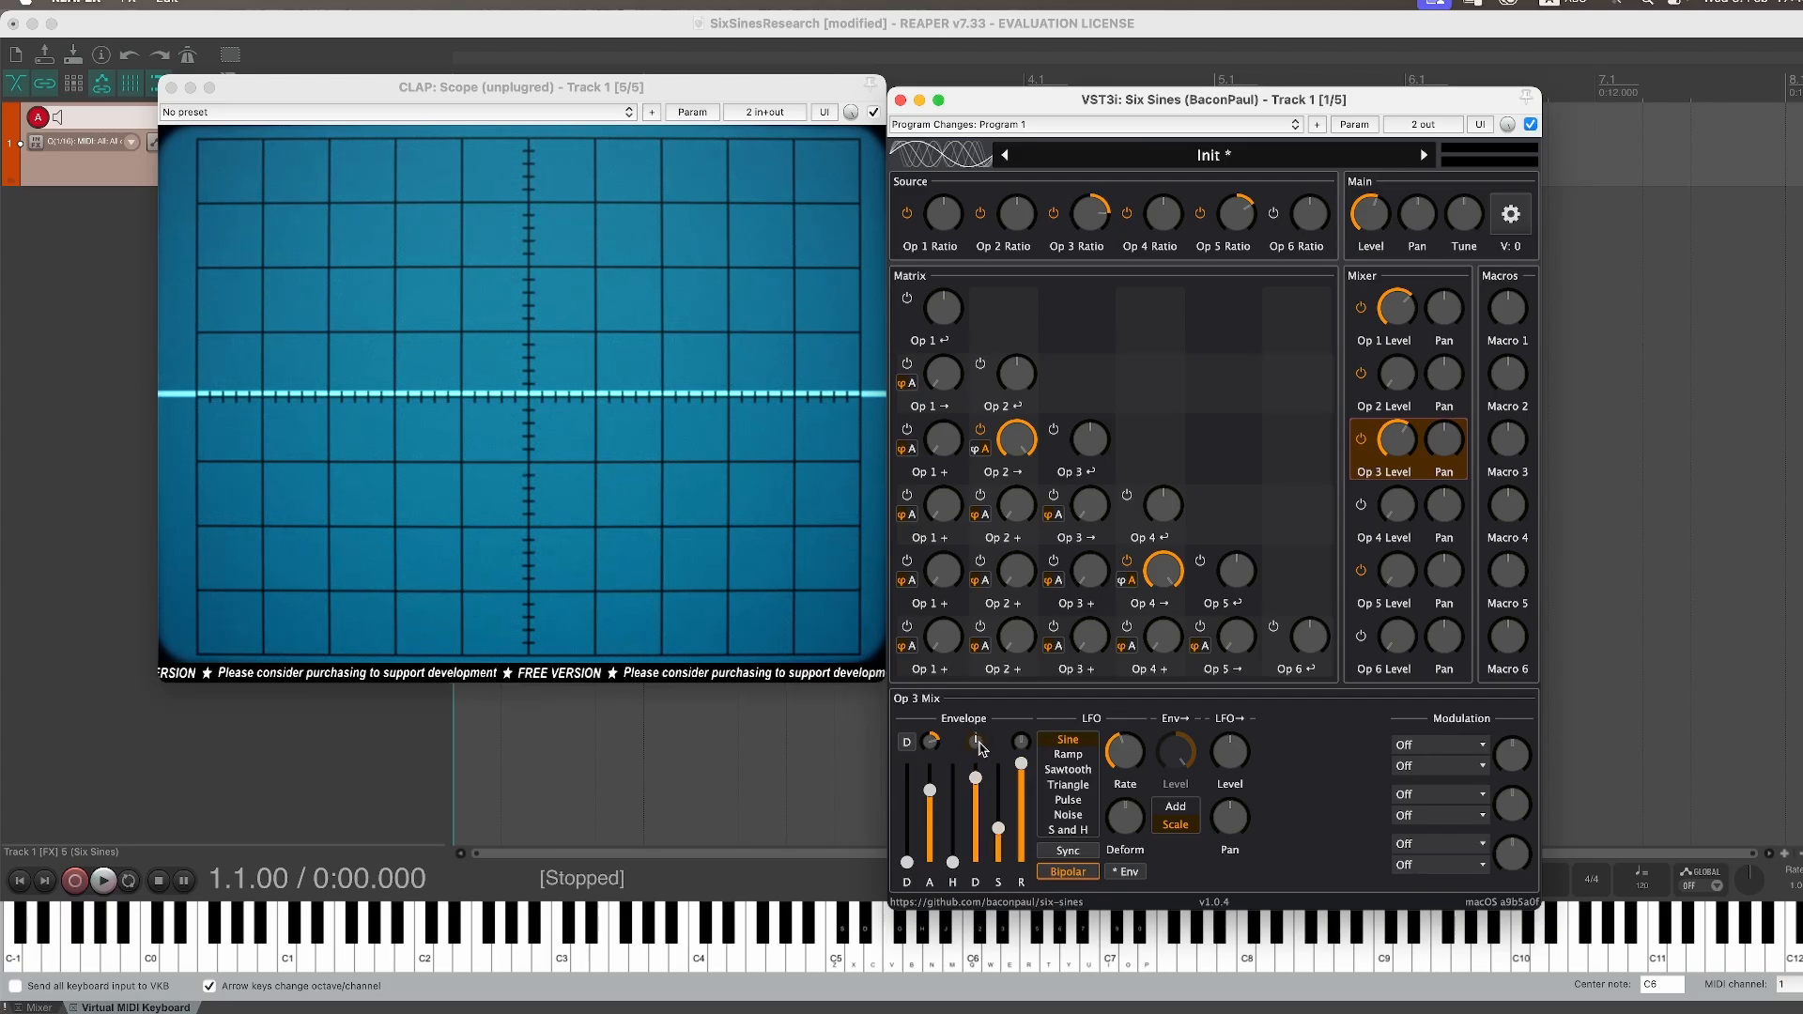
{"action": "left_click_drag", "start_coordinate": [977, 747], "coordinate": [977, 752]}
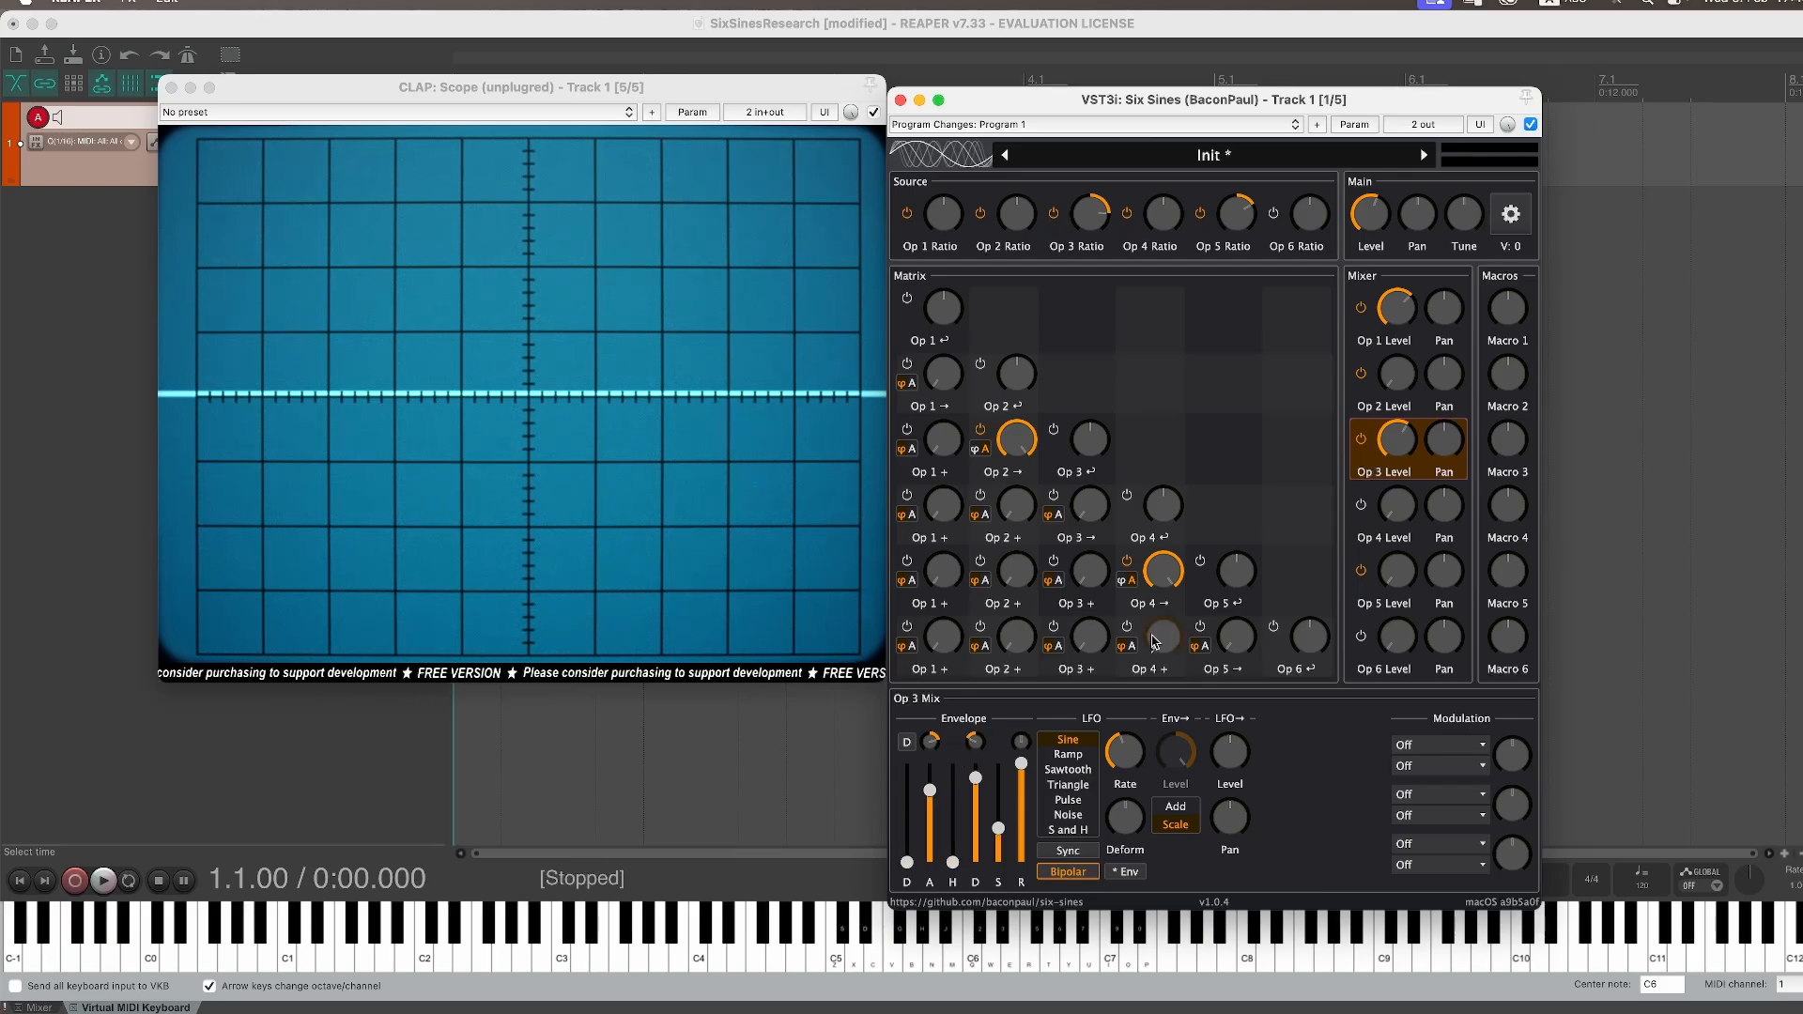
Step: Raise Operator 5's mixer level and lengthen the attack of its mixer envelope
{"action": "left_click", "coordinate": [1401, 584]}
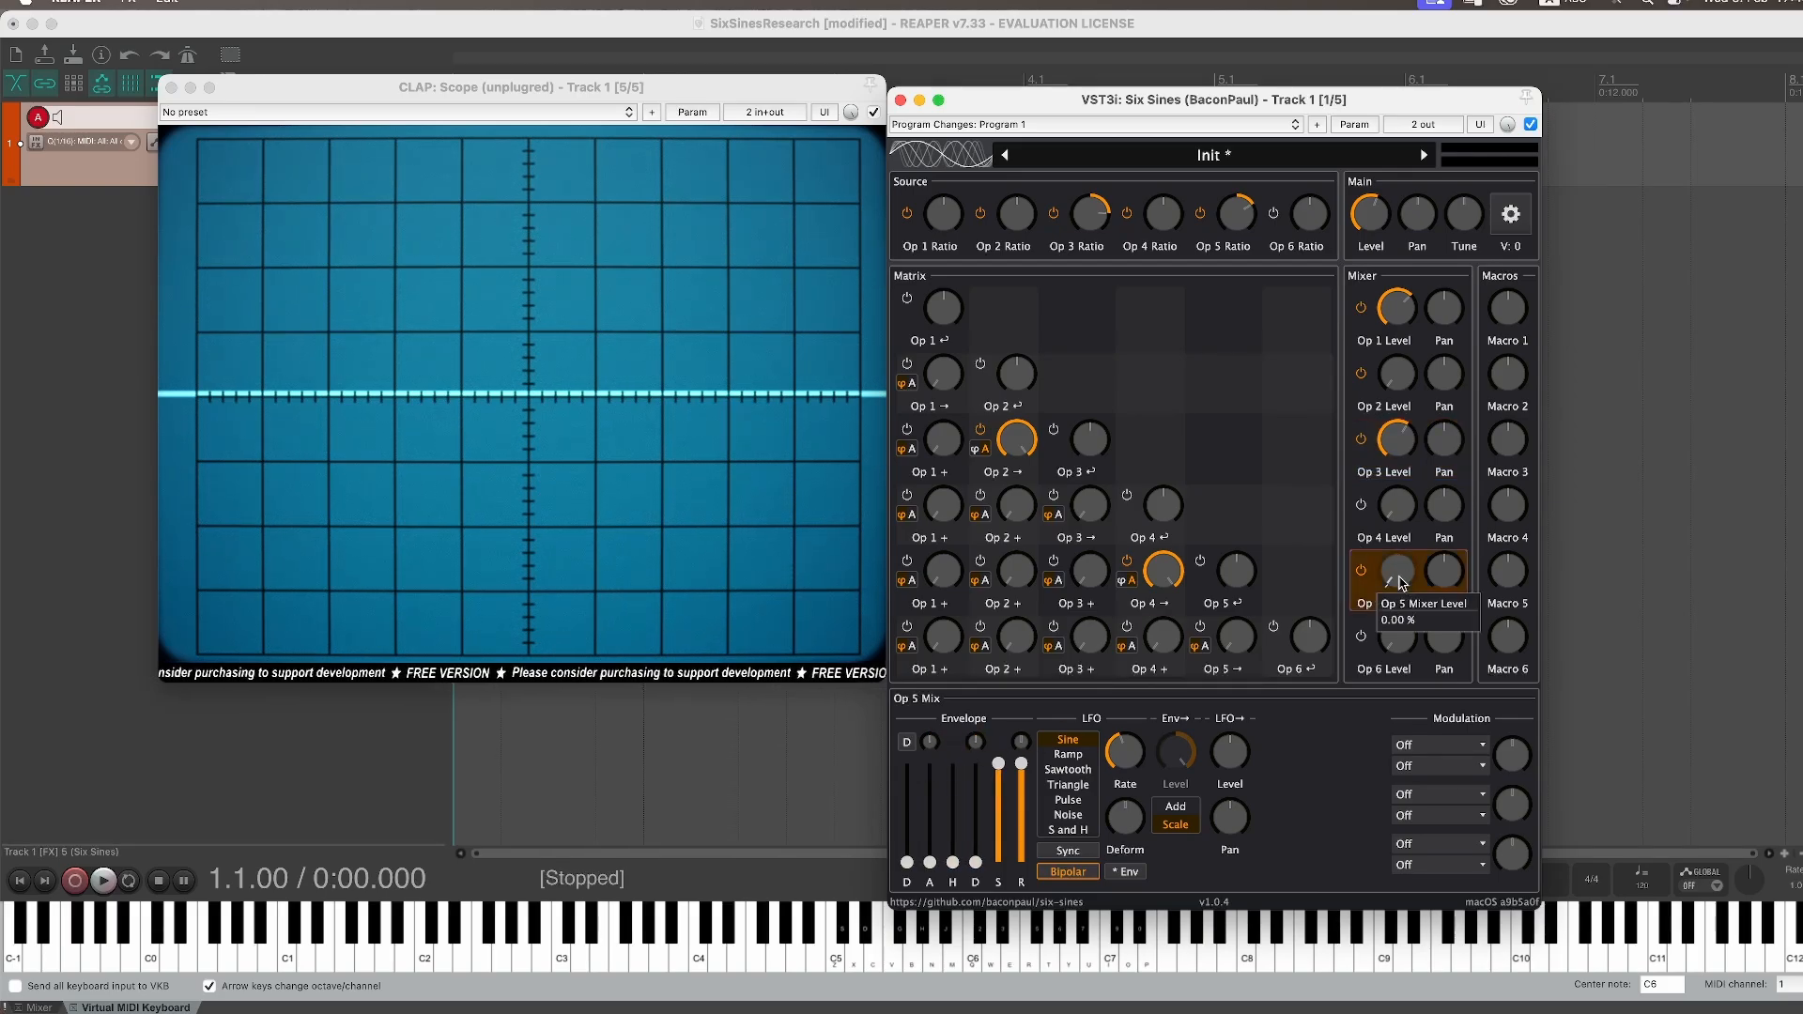
{"action": "left_click_drag", "start_coordinate": [1400, 582], "coordinate": [1405, 341]}
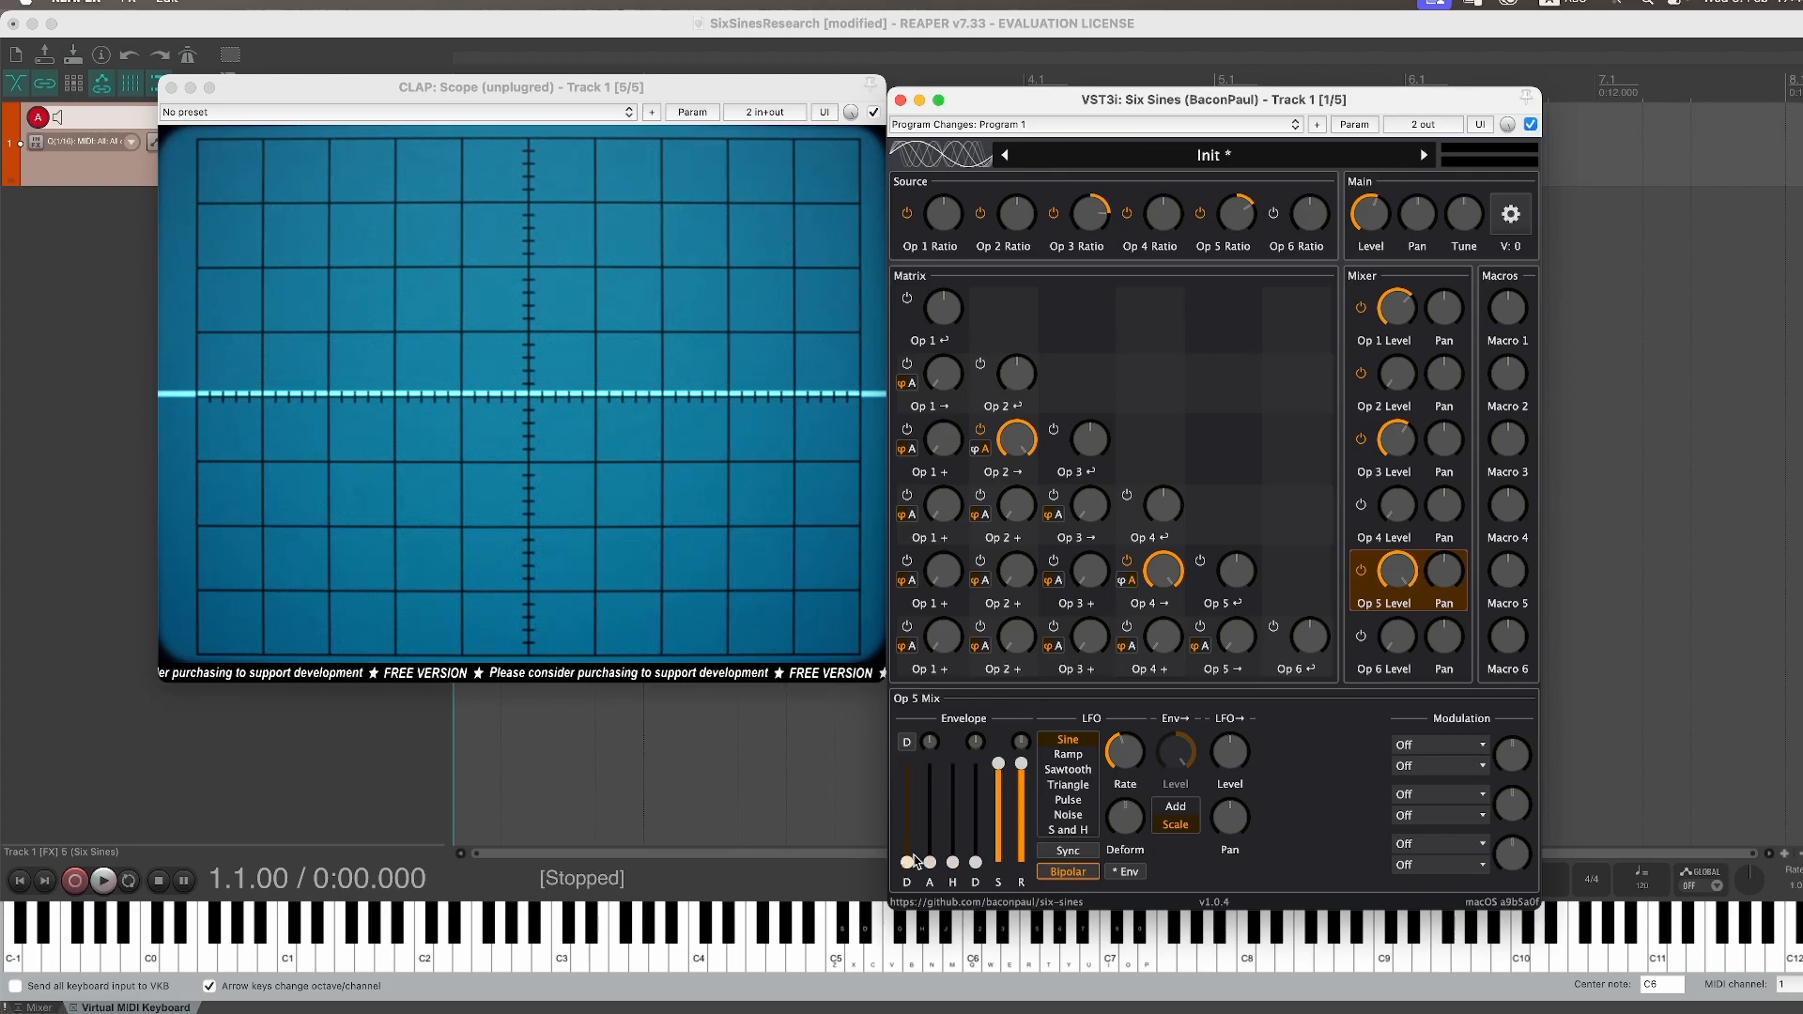
{"action": "left_click_drag", "start_coordinate": [929, 863], "coordinate": [936, 809]}
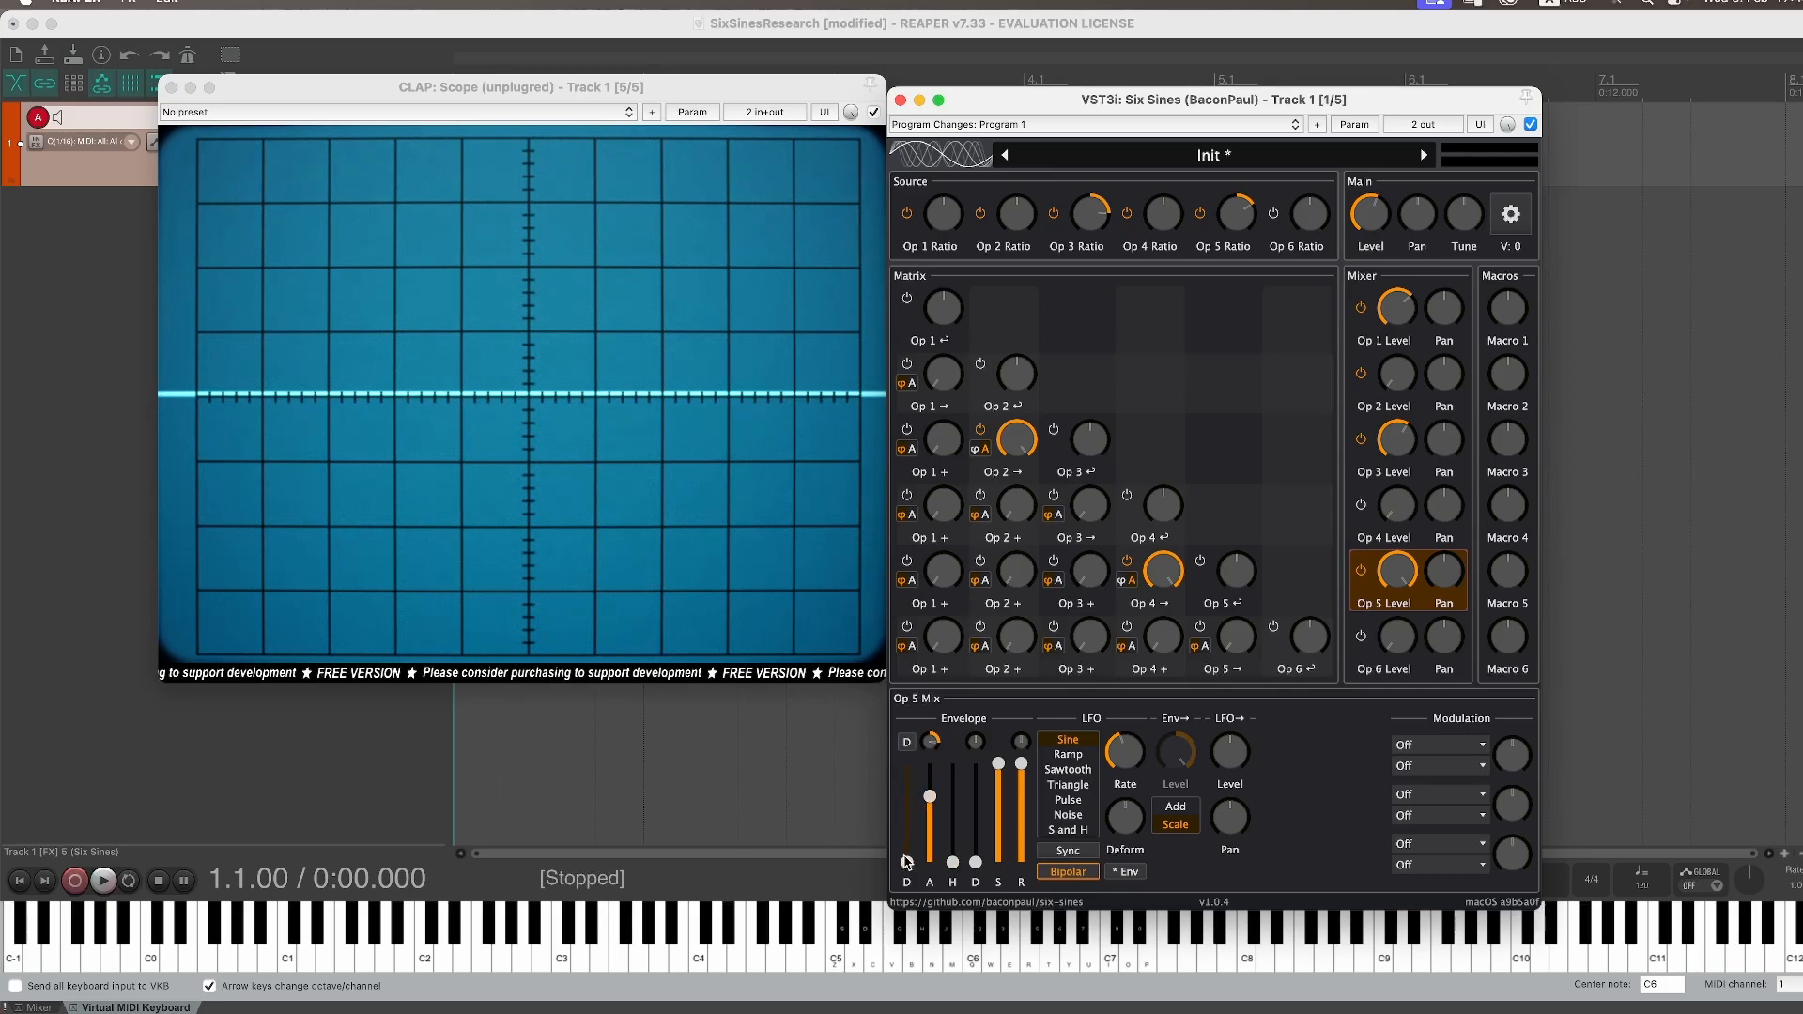
Step: Lengthen the release of the main output envelope
{"action": "mouse_move", "coordinate": [907, 862]}
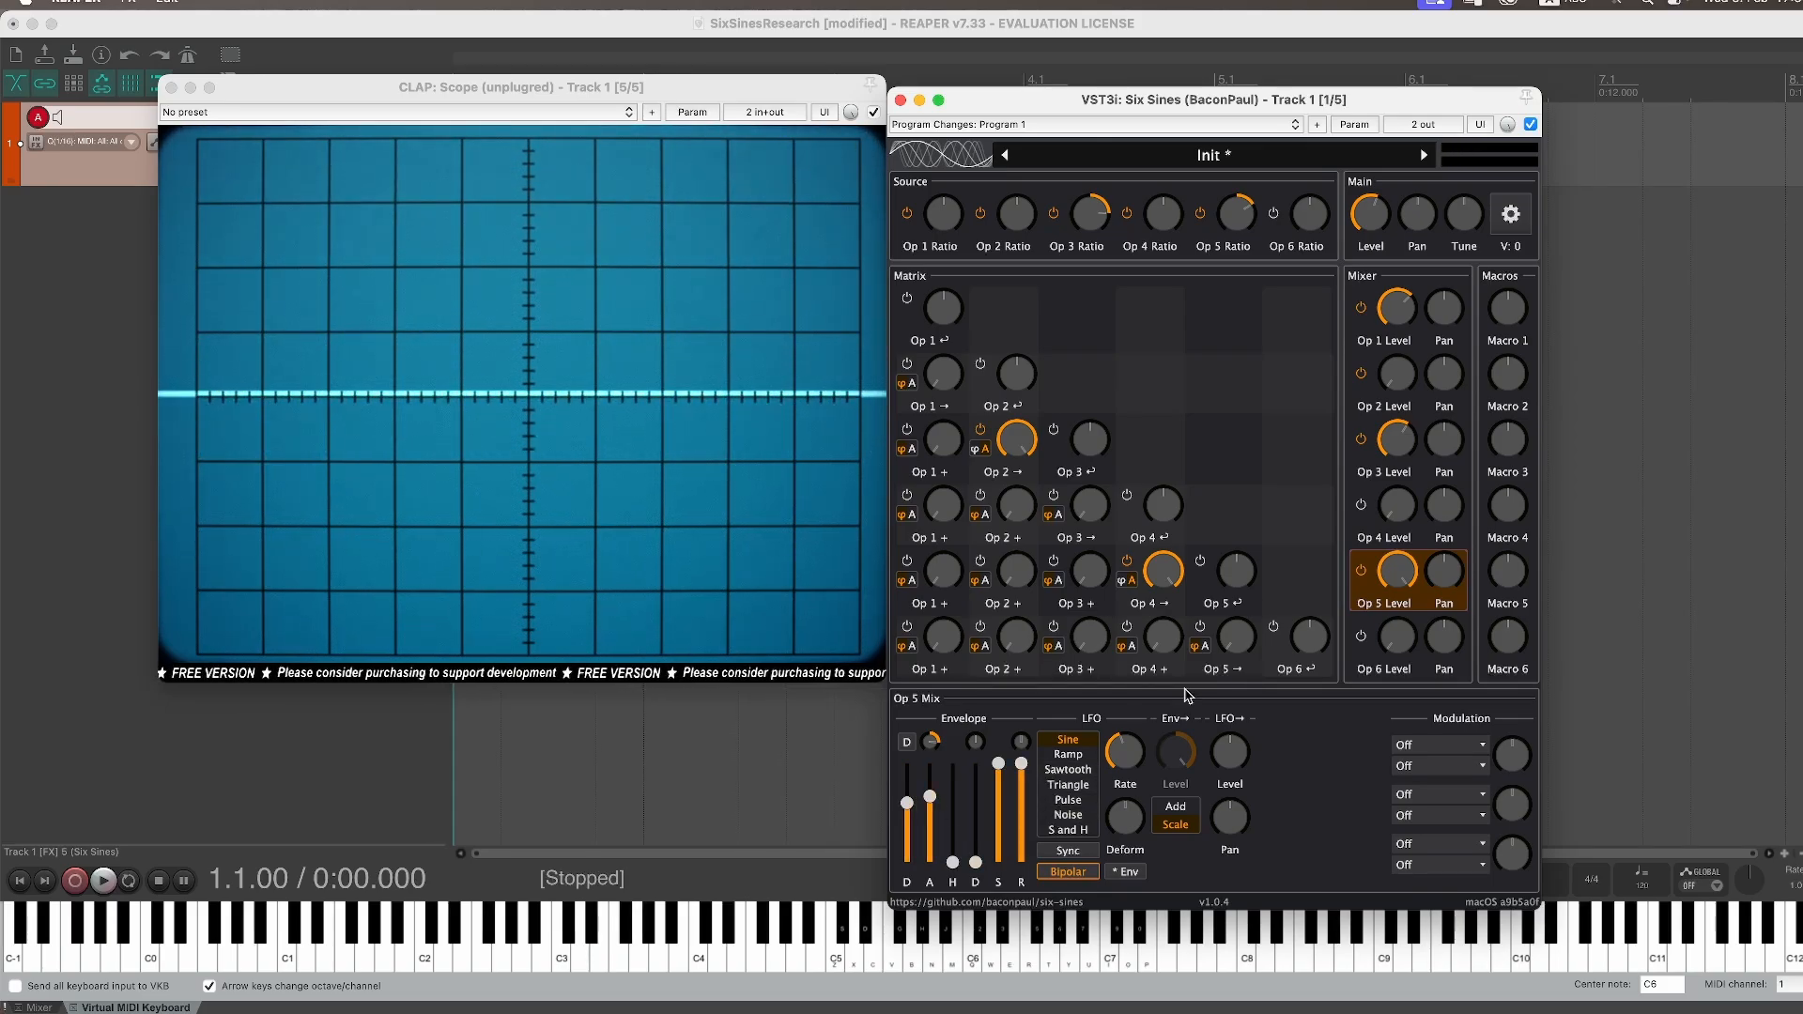
{"action": "left_click", "coordinate": [1378, 217]}
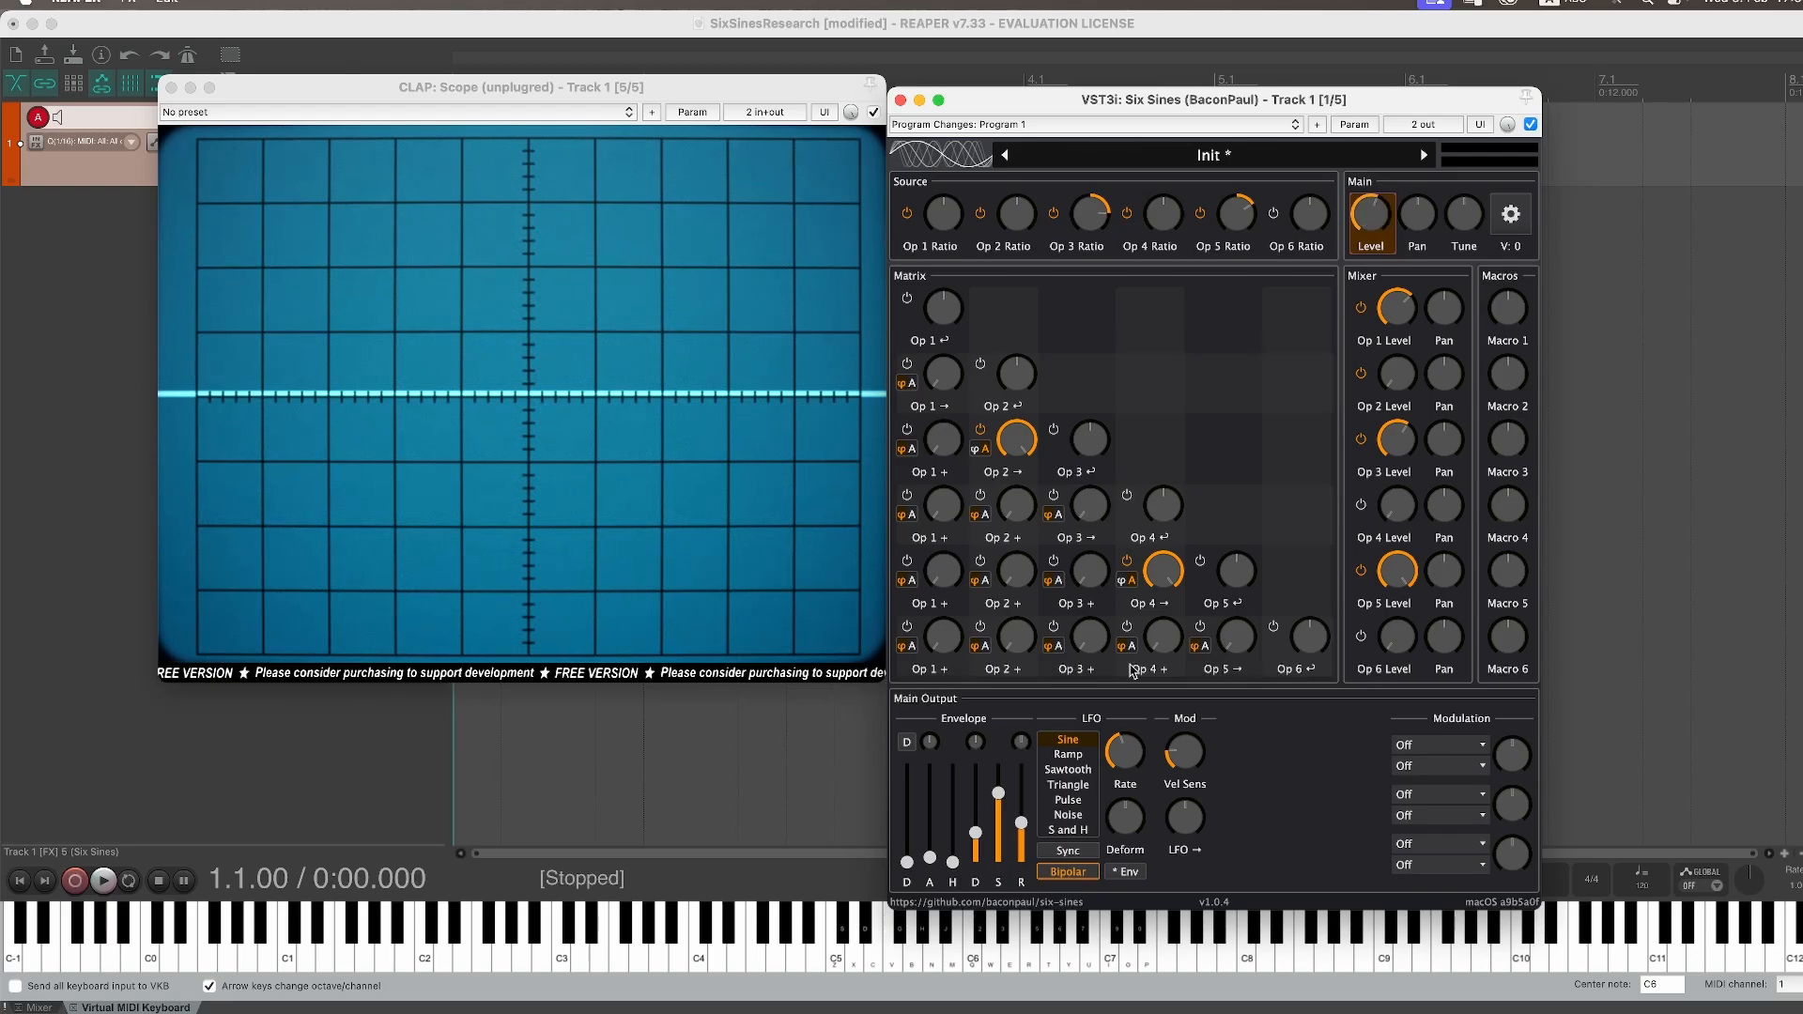
{"action": "left_click_drag", "start_coordinate": [1021, 823], "coordinate": [1021, 780]}
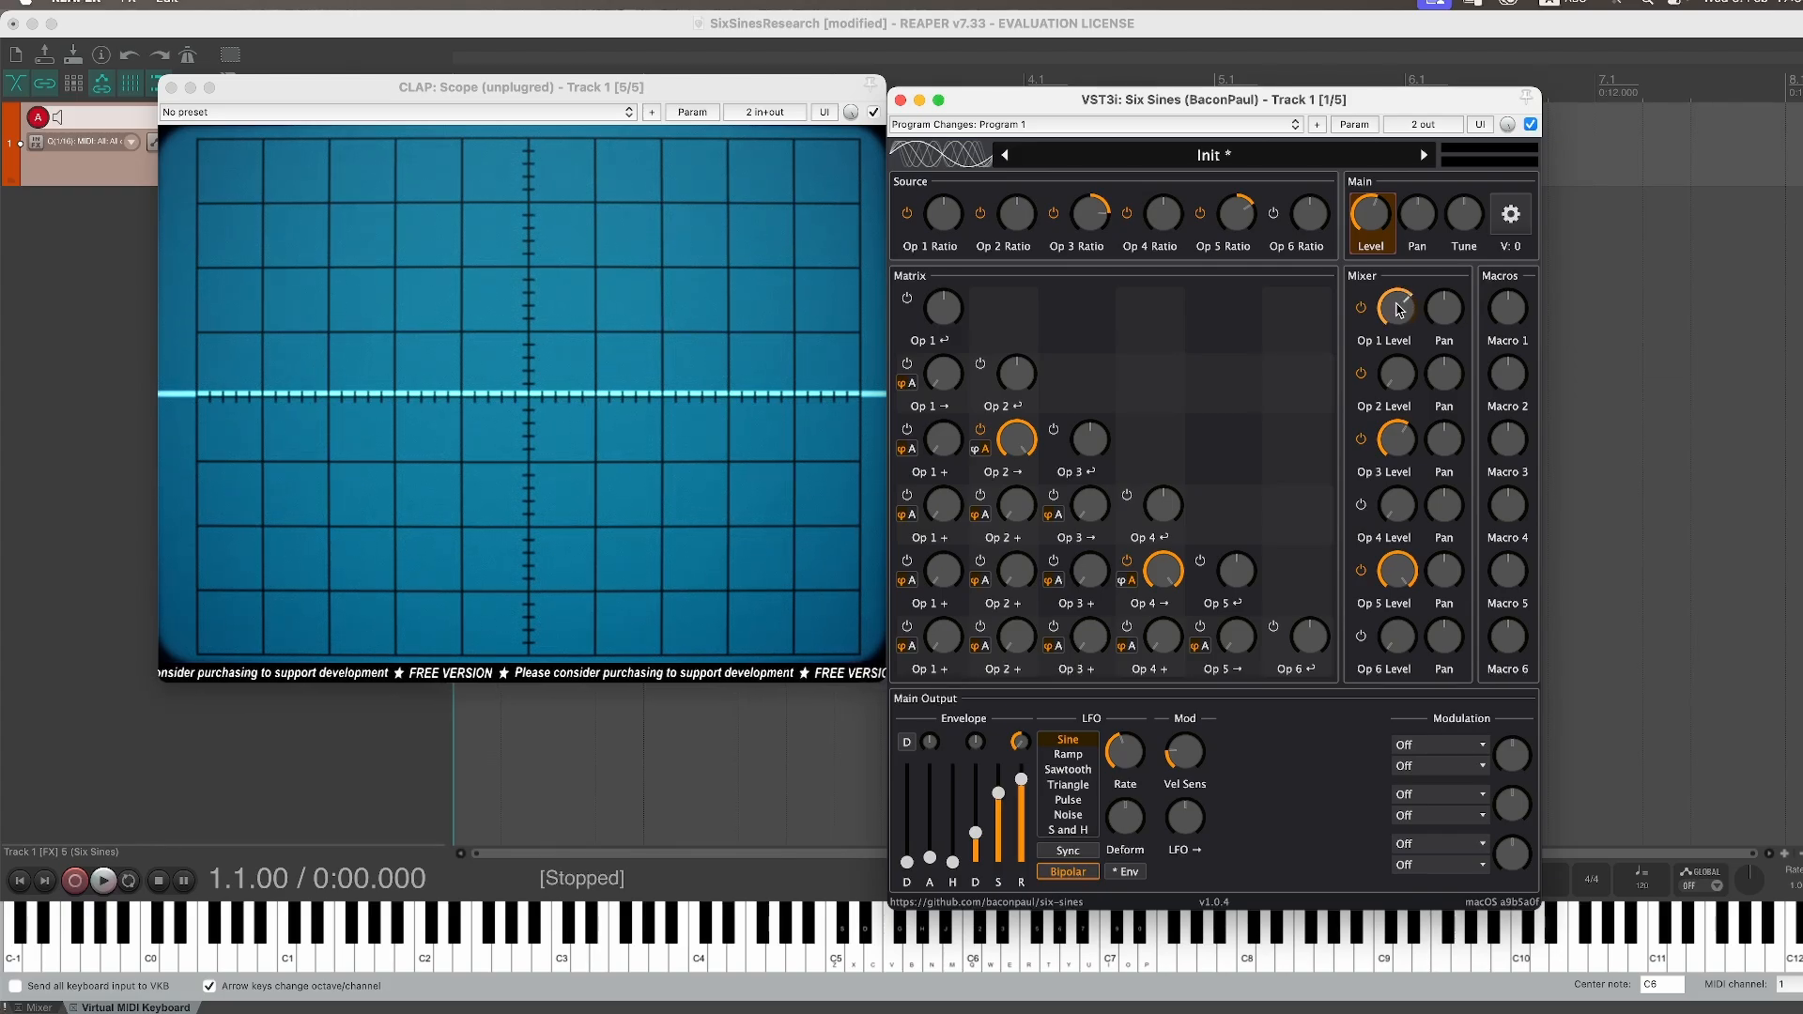
Step: Raise Operator 1's feedback amount and lengthen its feedback envelope attack, adjusting the release
{"action": "left_click", "coordinate": [946, 317]}
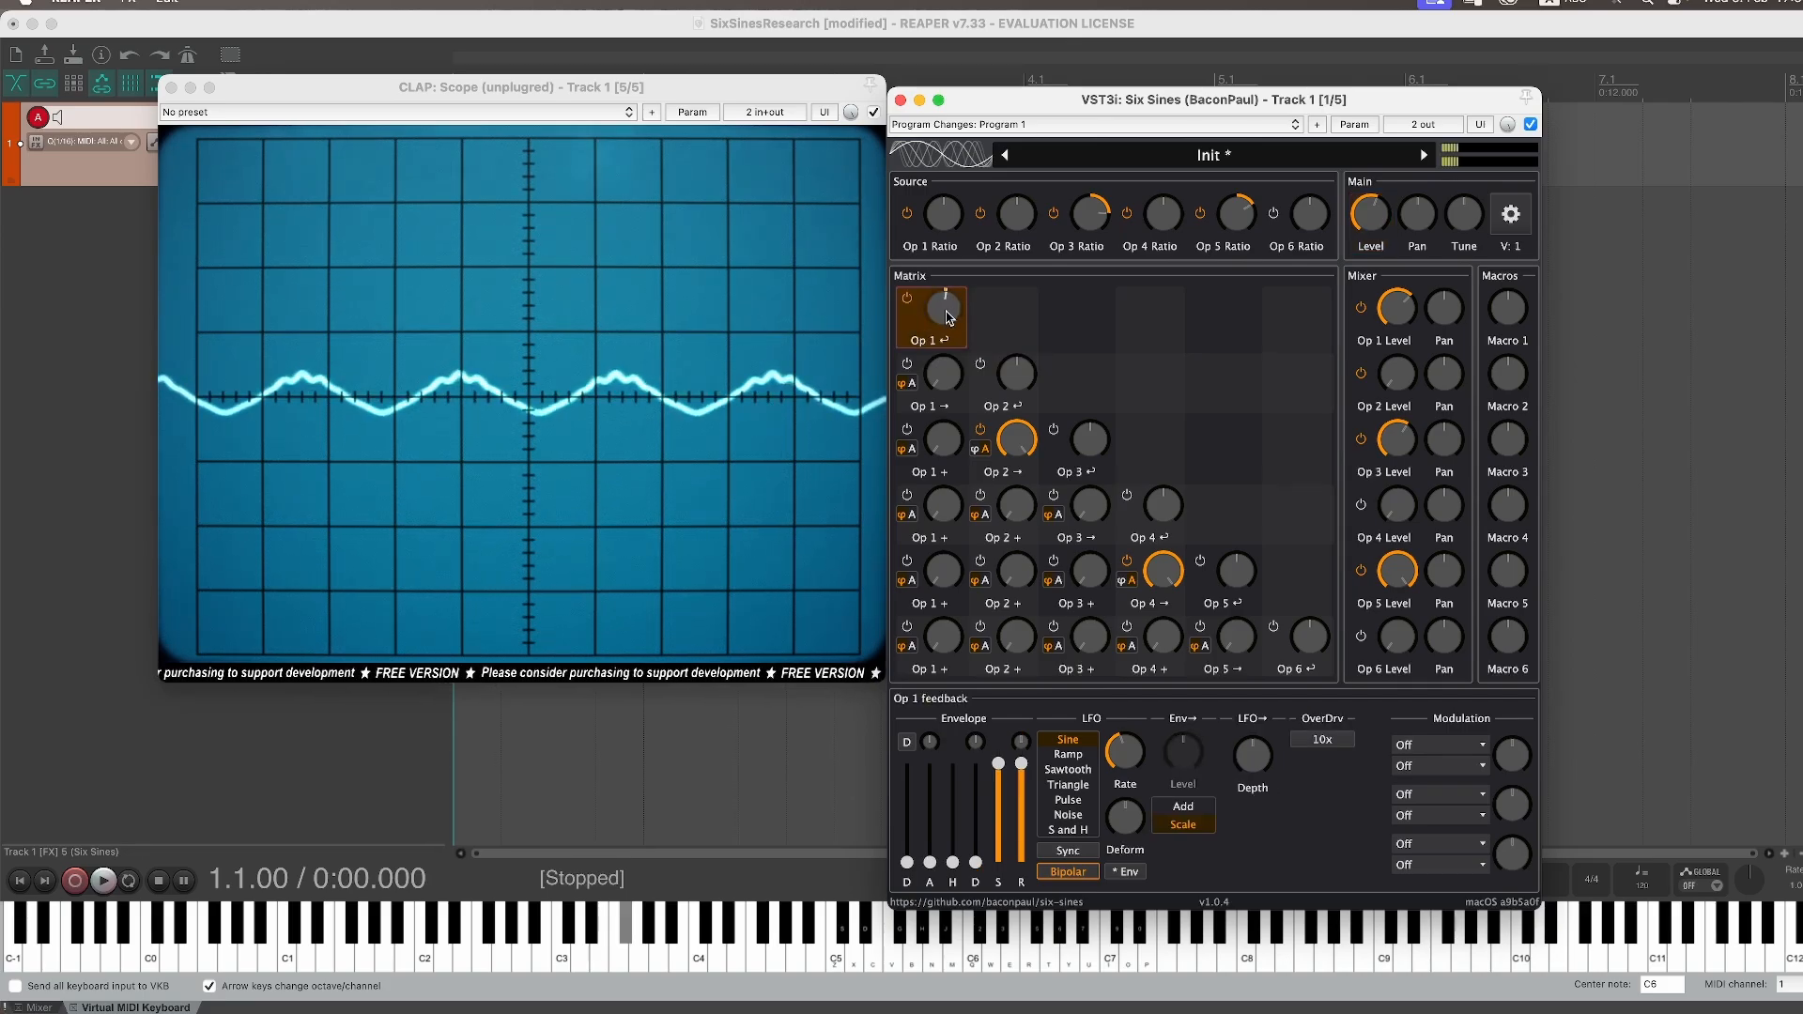
{"action": "left_click_drag", "start_coordinate": [949, 317], "coordinate": [952, 260]}
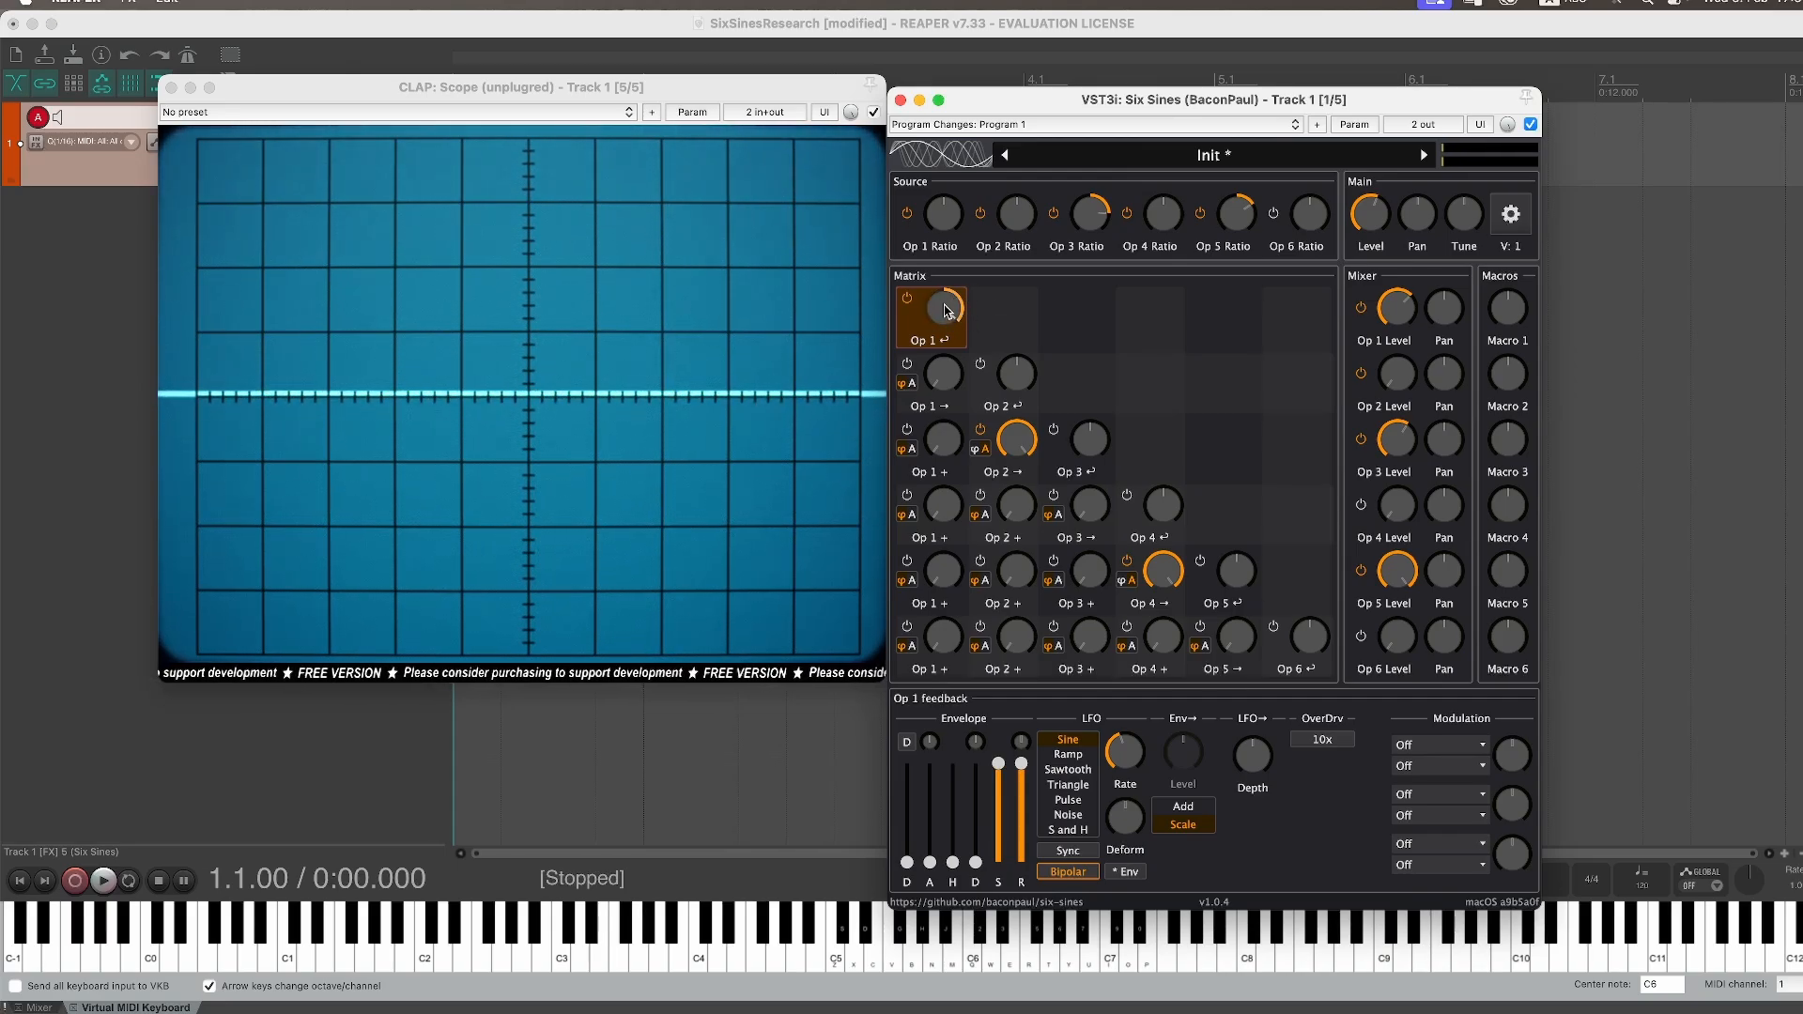
{"action": "left_click_drag", "start_coordinate": [930, 864], "coordinate": [954, 704]}
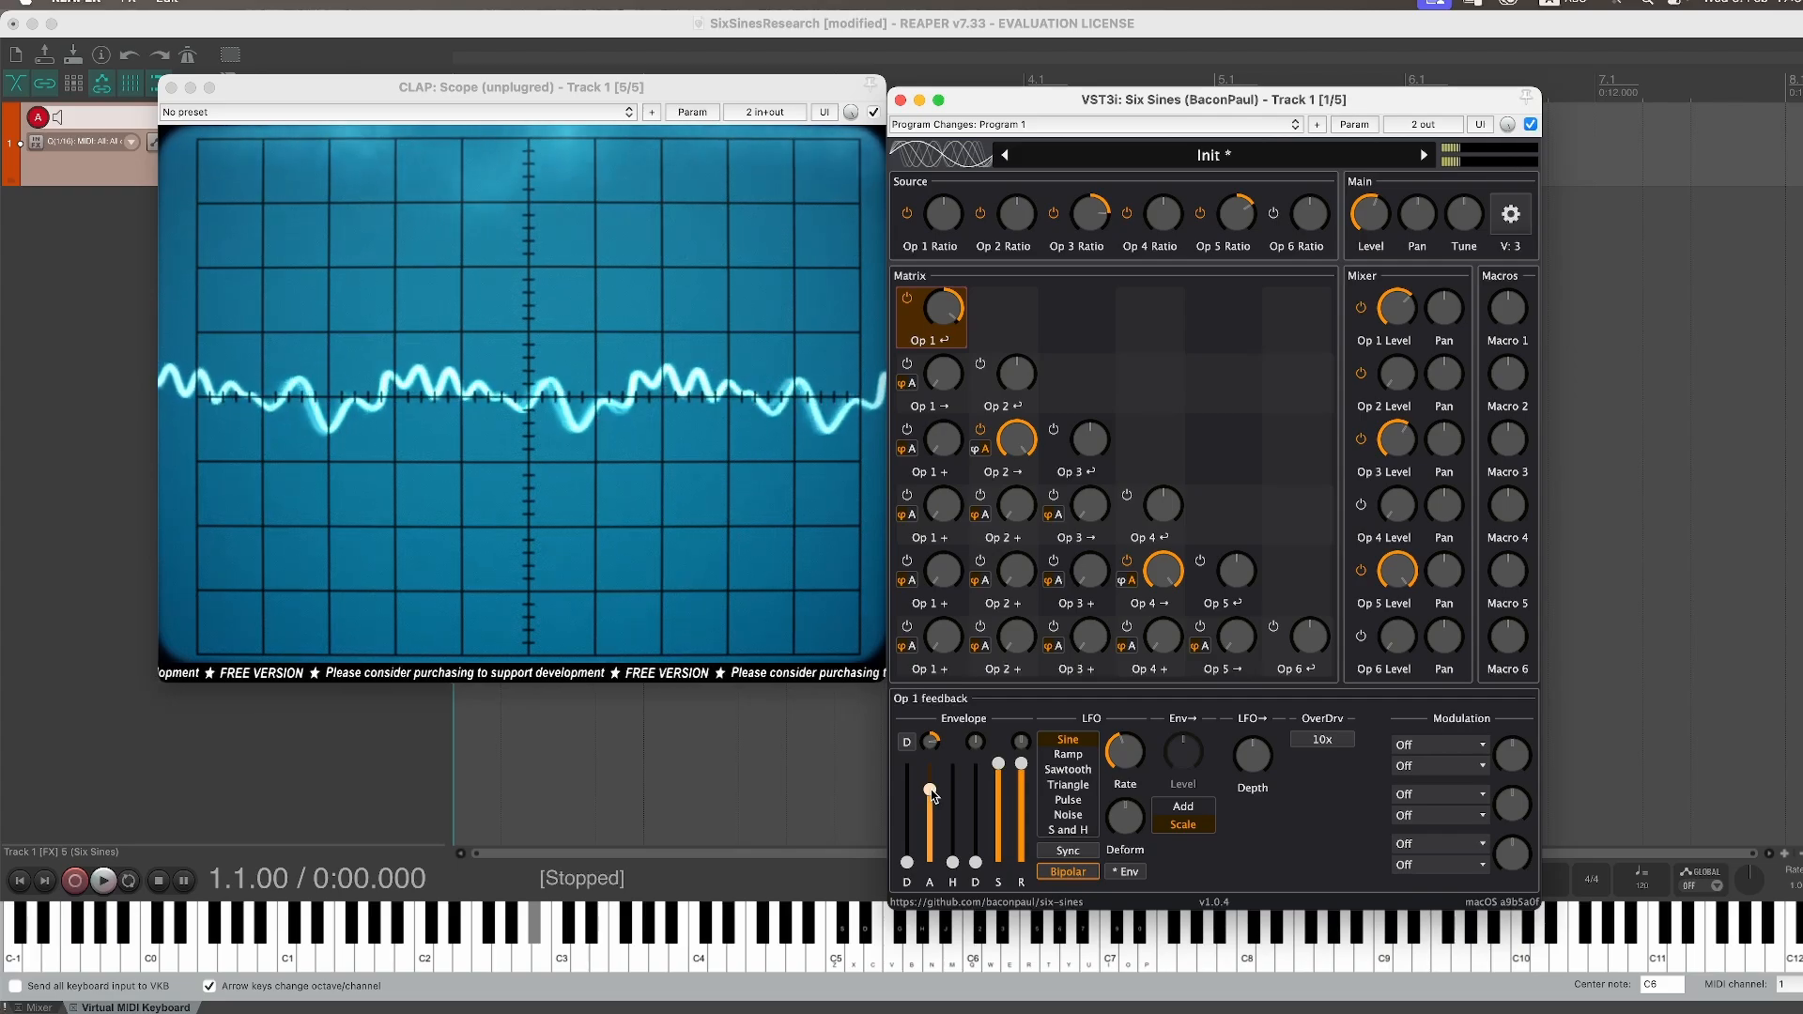
{"action": "left_click_drag", "start_coordinate": [931, 787], "coordinate": [932, 795]}
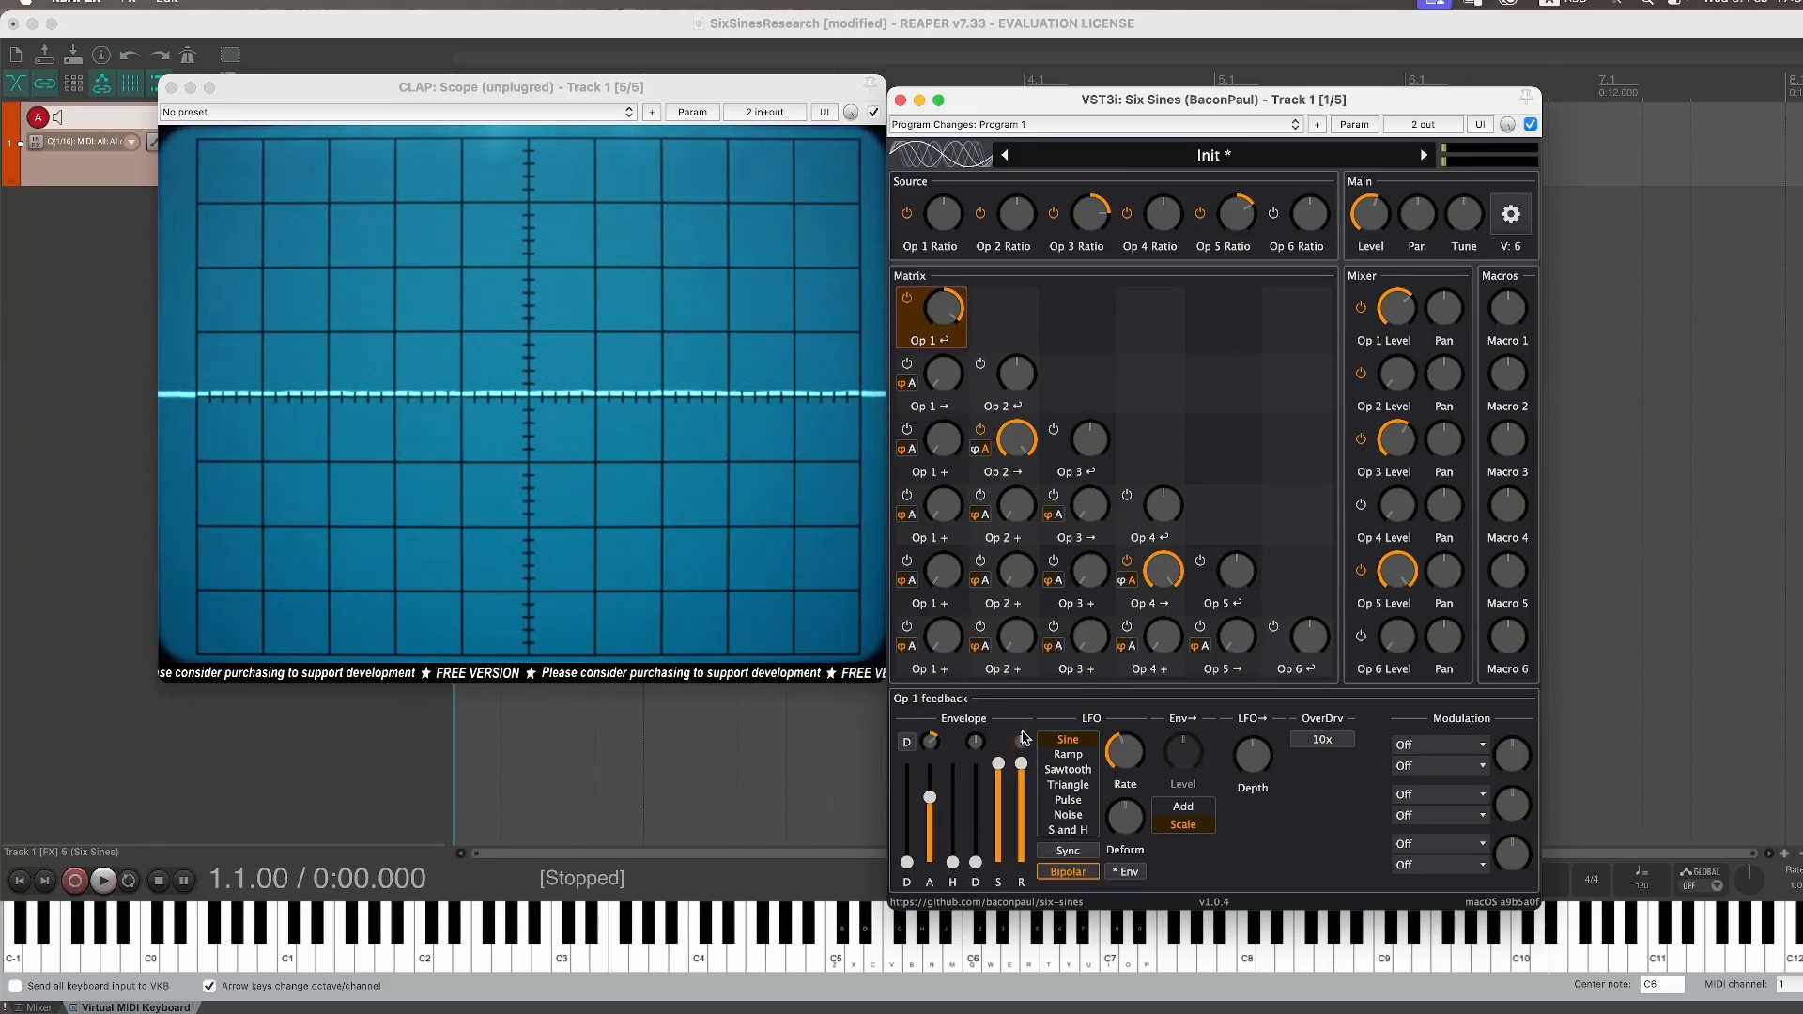
{"action": "mouse_move", "coordinate": [1022, 761]}
{"action": "left_mouse_down"}
{"action": "mouse_move", "coordinate": [1021, 746]}
{"action": "mouse_move", "coordinate": [1021, 784]}
{"action": "left_mouse_up"}
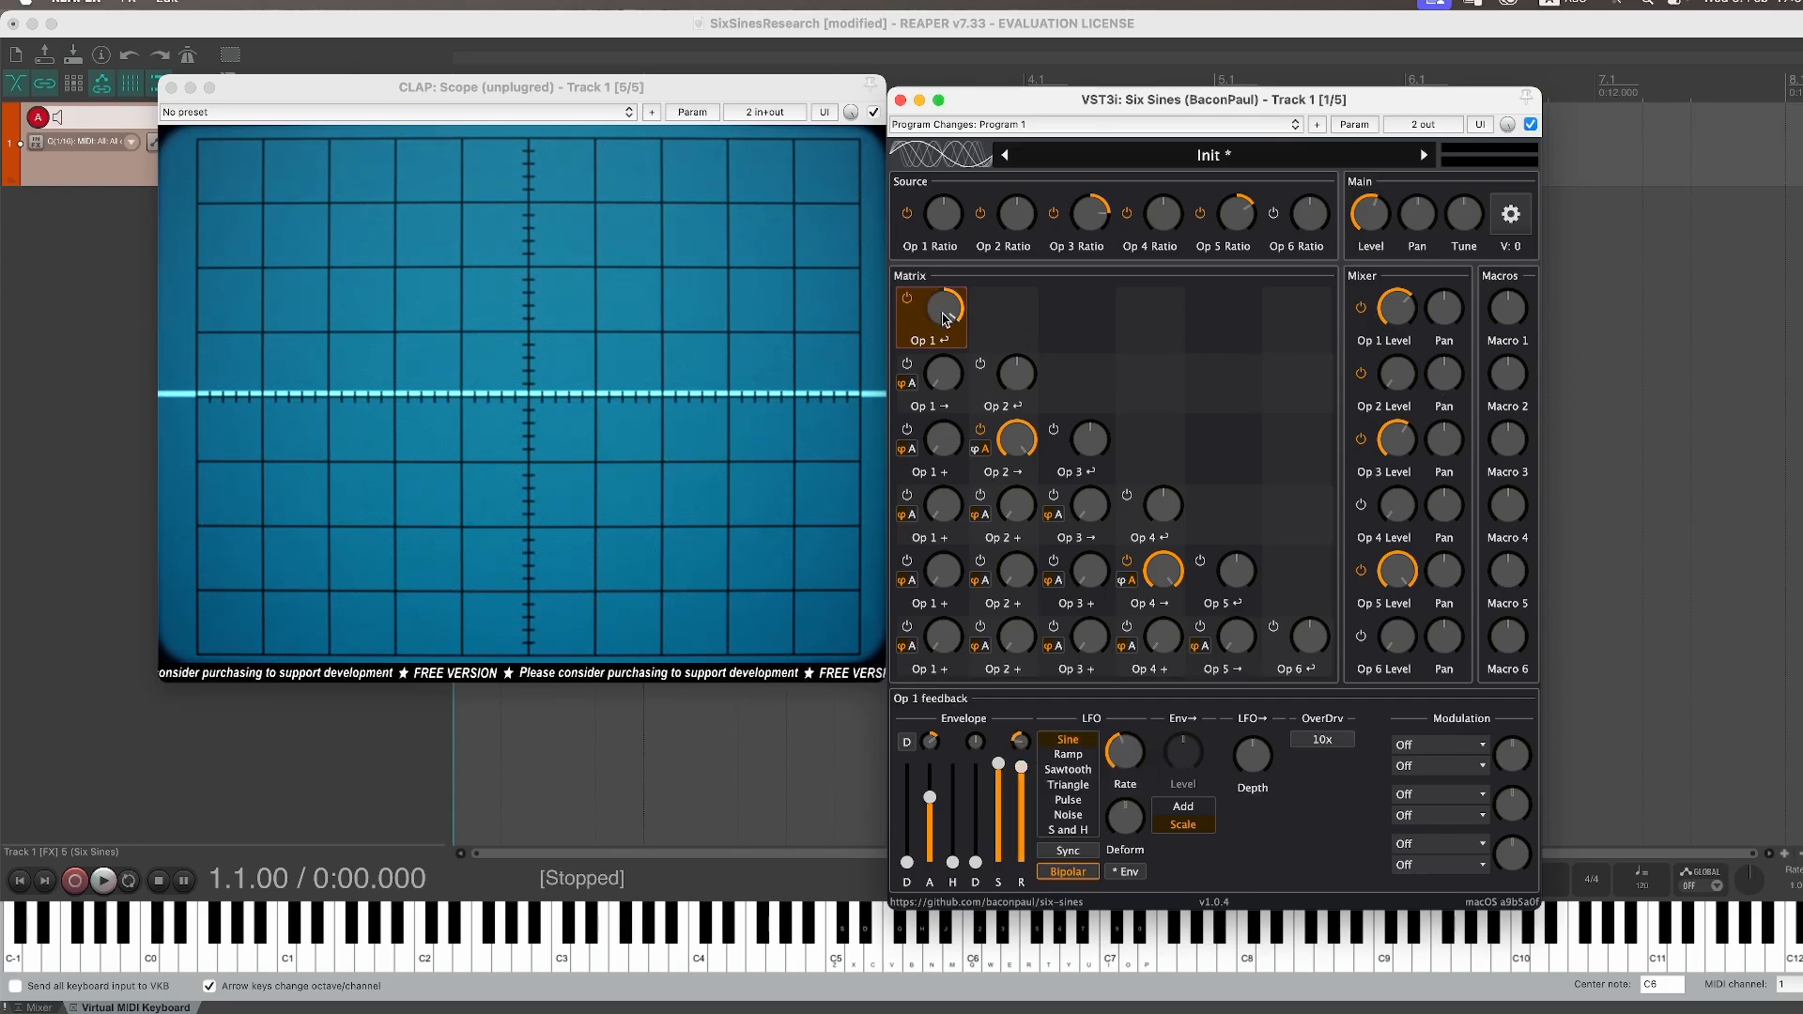
Step: Adjust the release shapes of Operator 3's and Operator 5's mixer envelopes
{"action": "left_click", "coordinate": [1409, 439]}
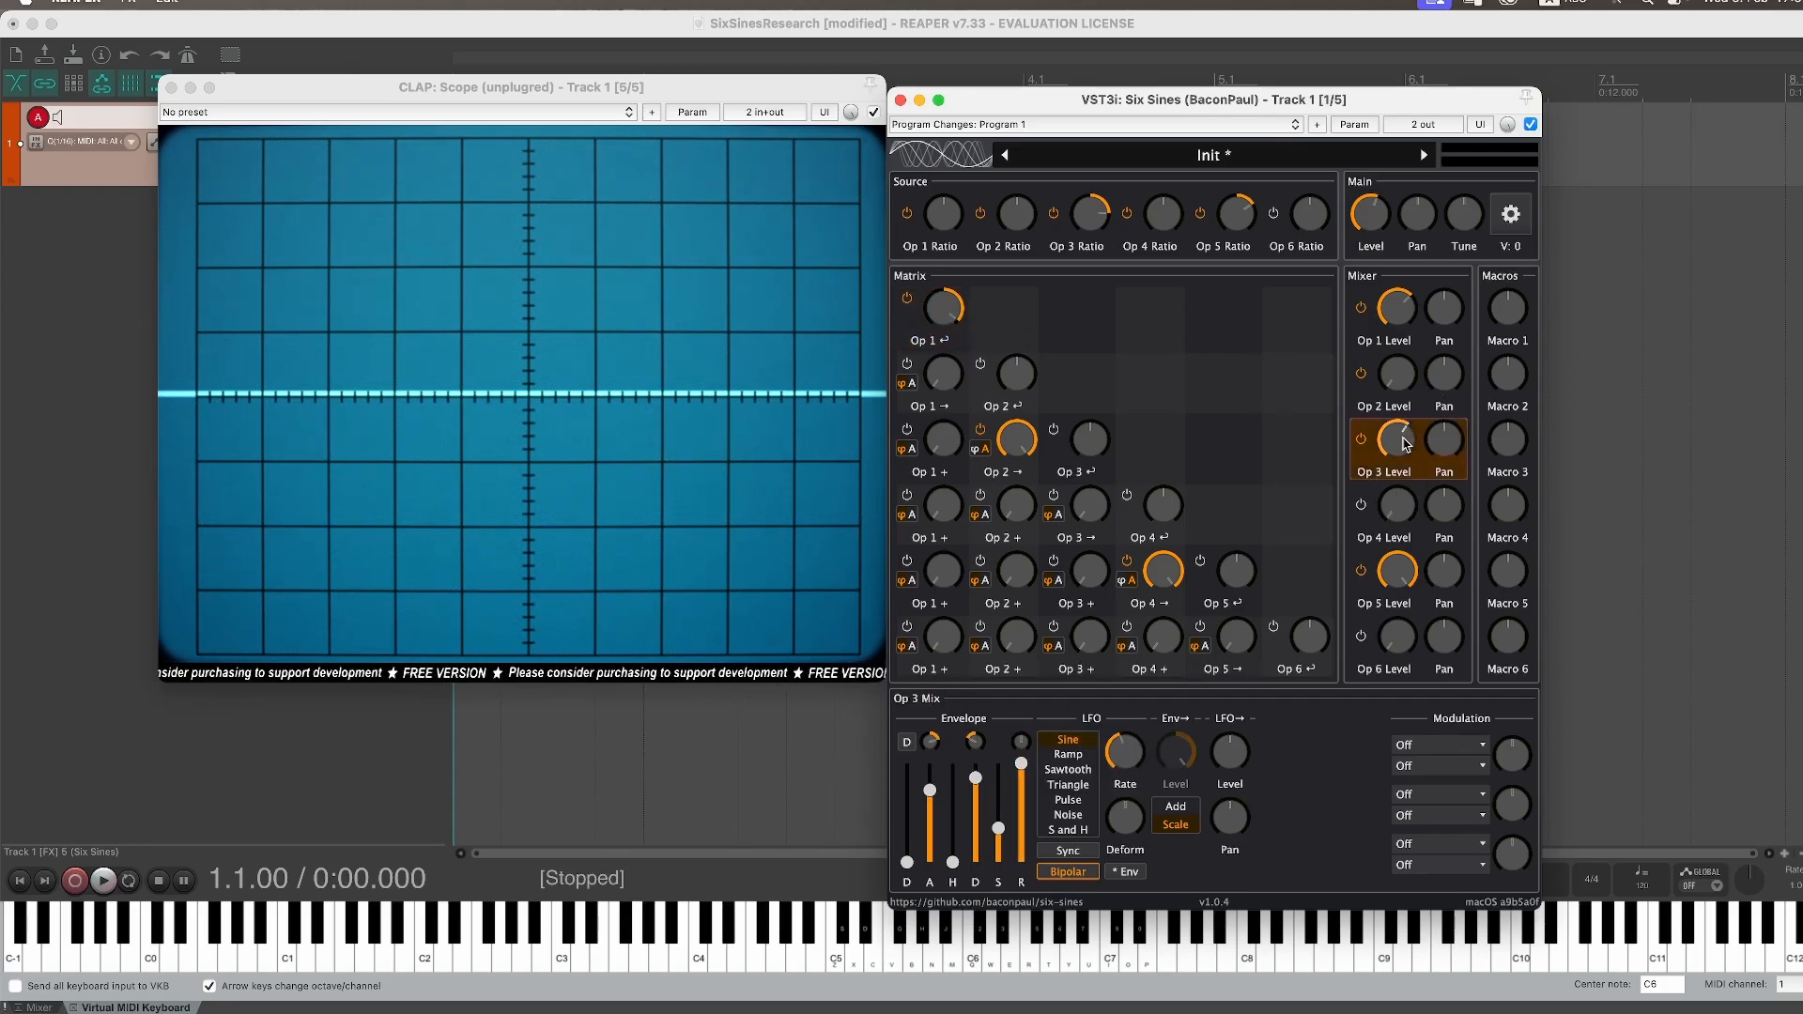
{"action": "left_click_drag", "start_coordinate": [1022, 742], "coordinate": [1026, 791]}
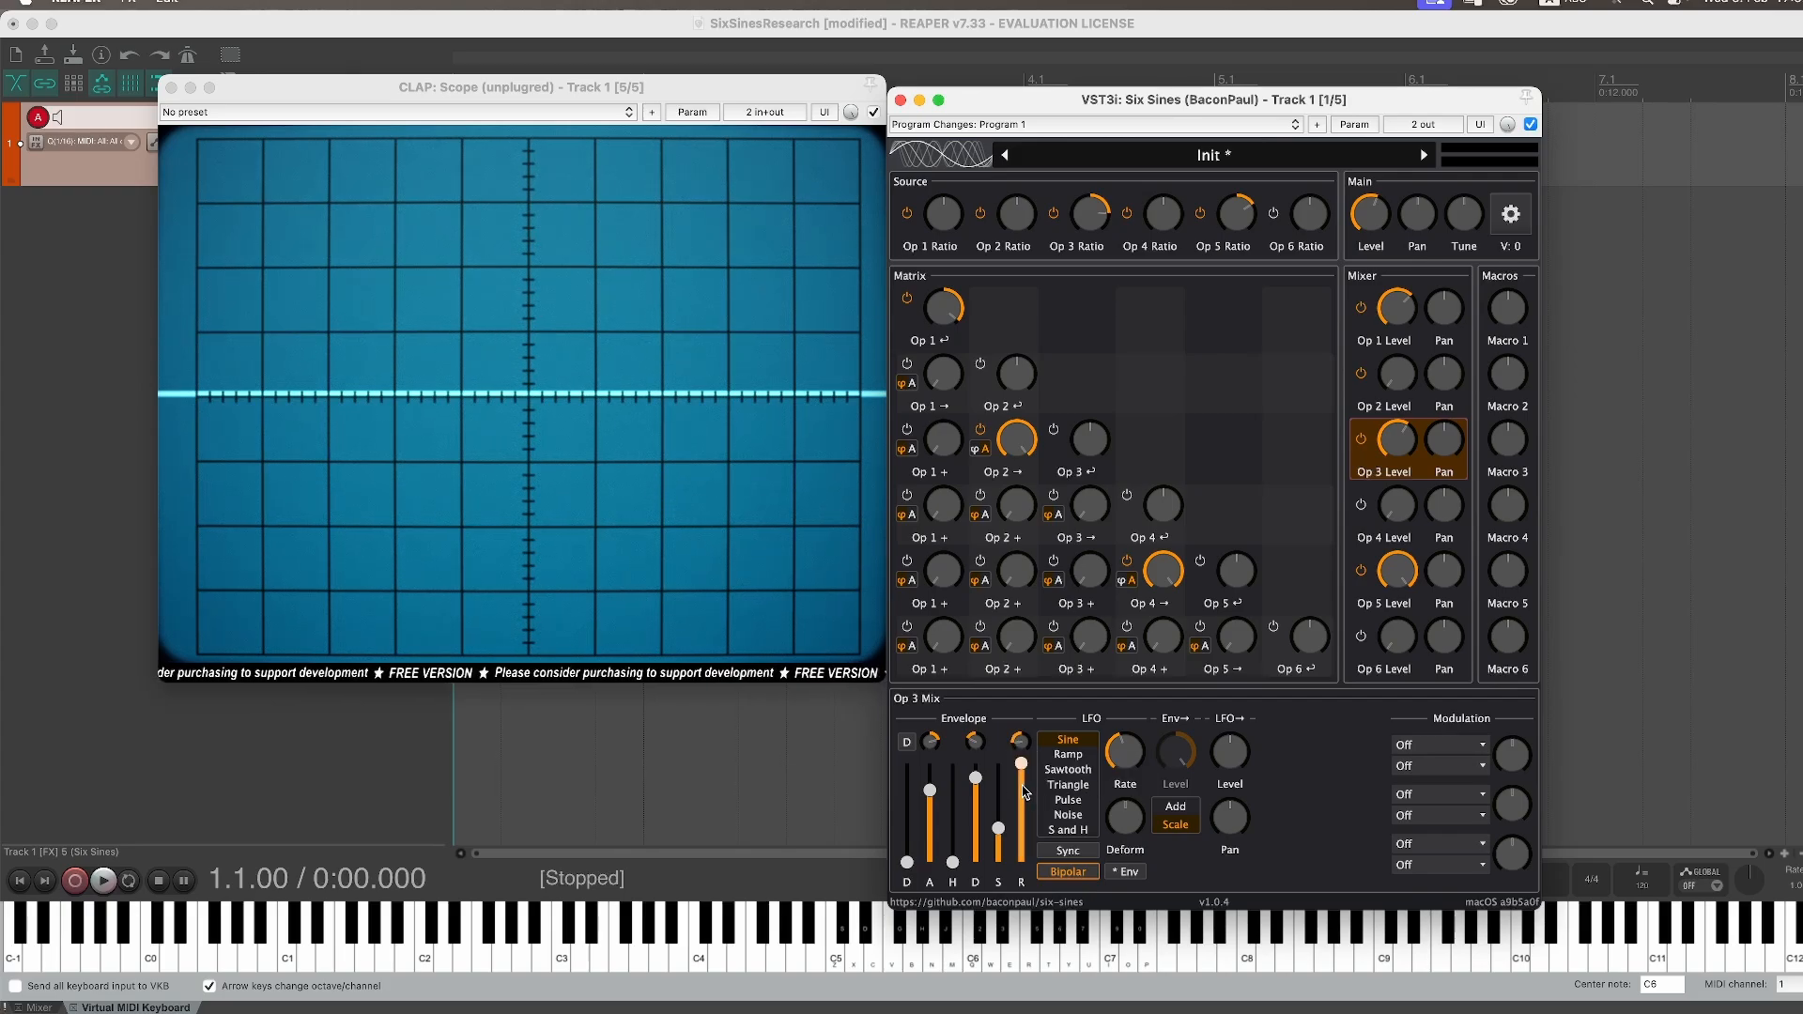
{"action": "left_click", "coordinate": [1404, 578]}
{"action": "mouse_move", "coordinate": [1022, 766]}
{"action": "left_mouse_down"}
{"action": "mouse_move", "coordinate": [1022, 813]}
{"action": "mouse_move", "coordinate": [1025, 789]}
{"action": "left_mouse_up"}
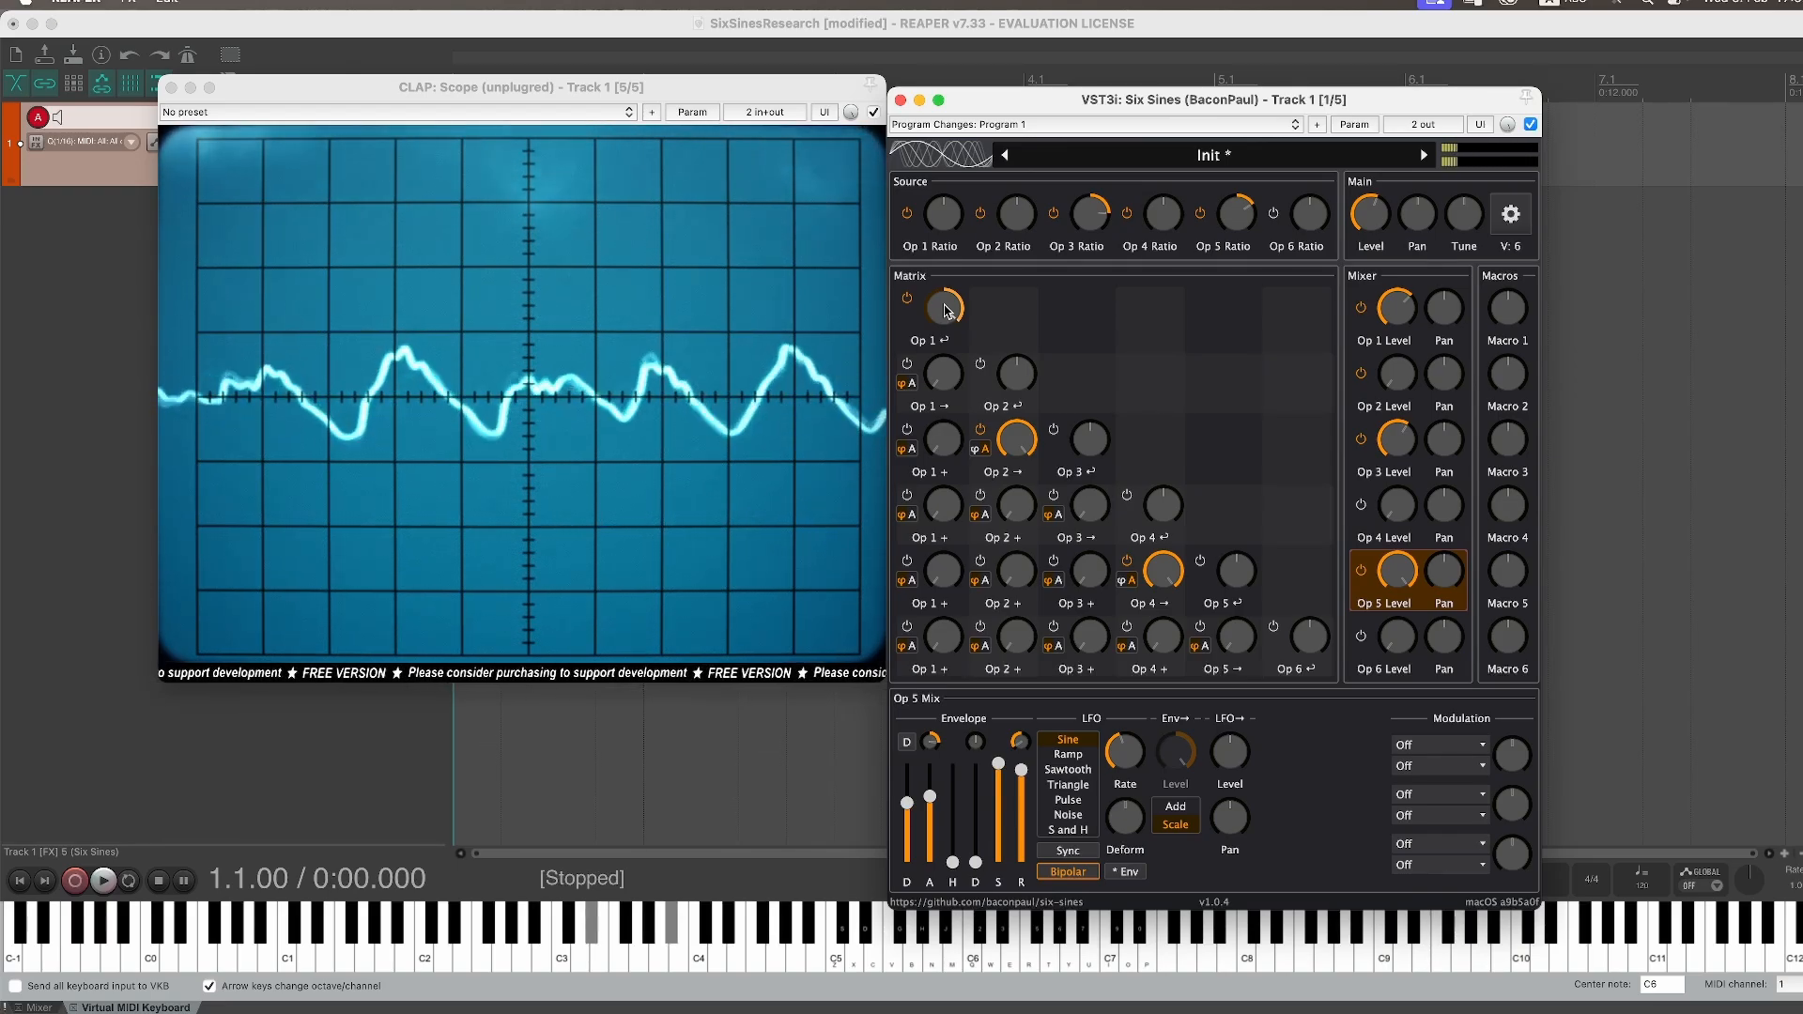
Step: Open the synth settings and set unison to 2 voices
{"action": "left_click", "coordinate": [1510, 214]}
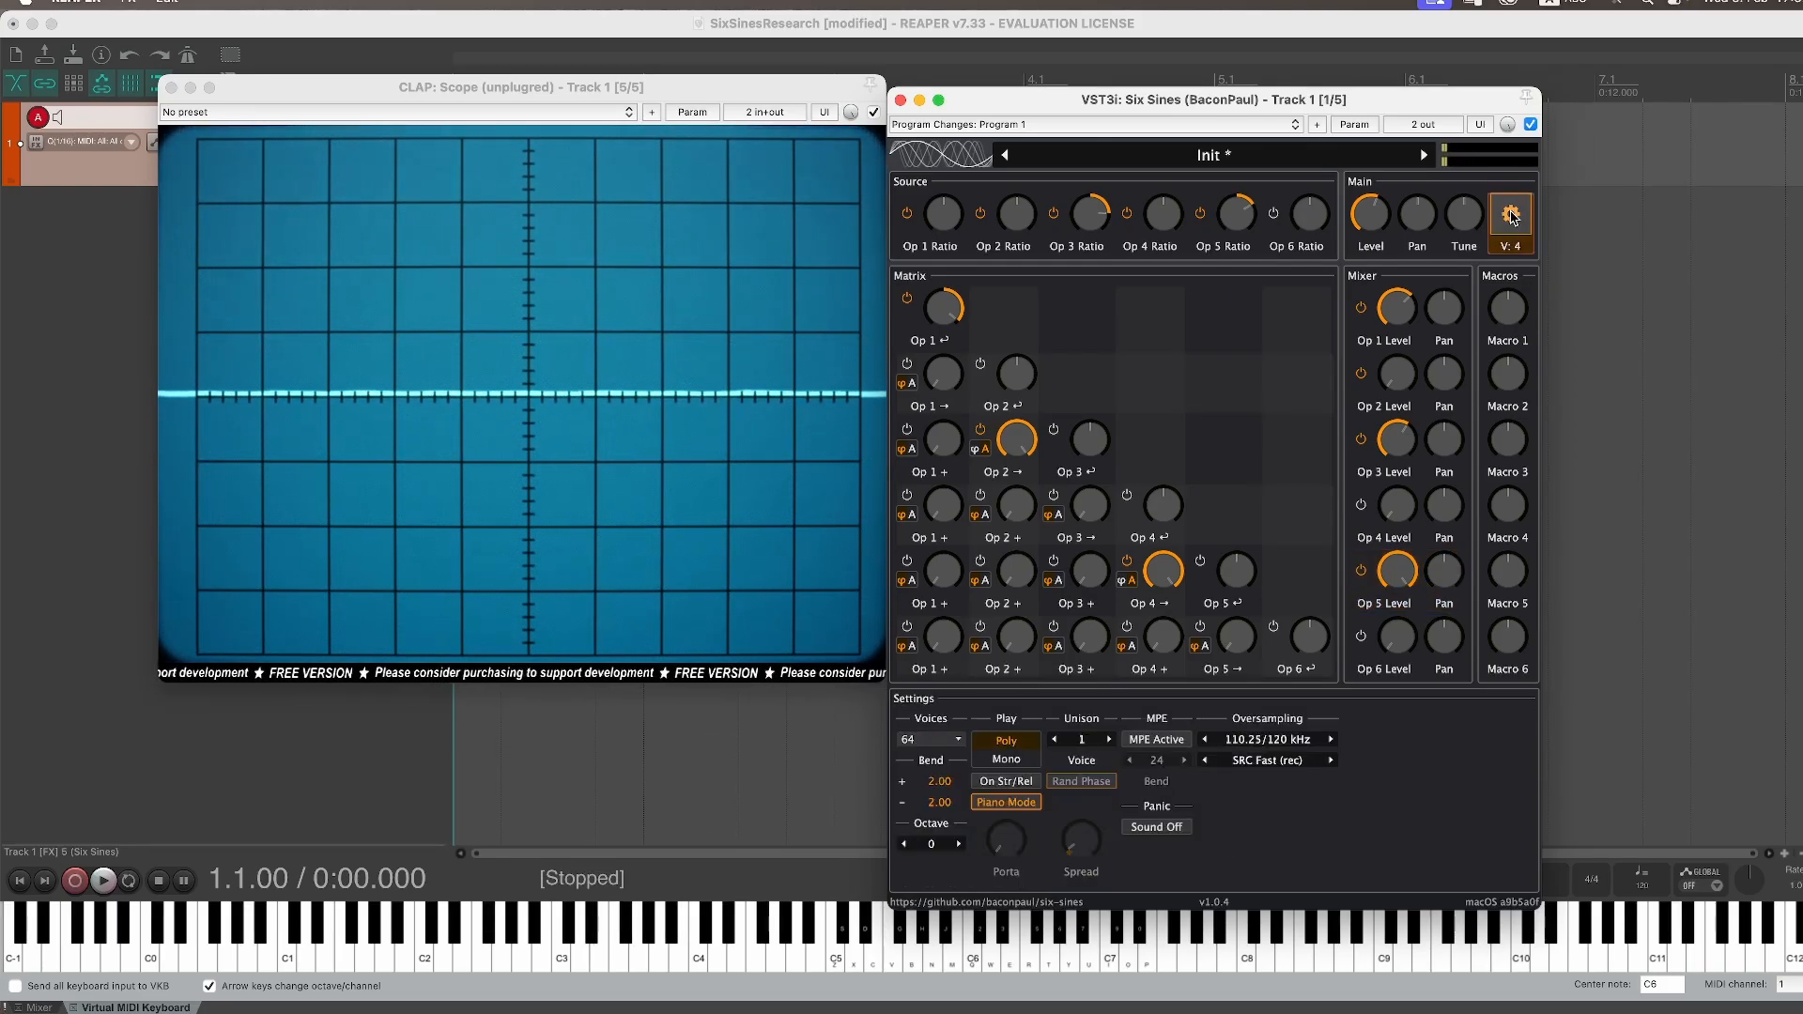
{"action": "left_click", "coordinate": [1110, 741]}
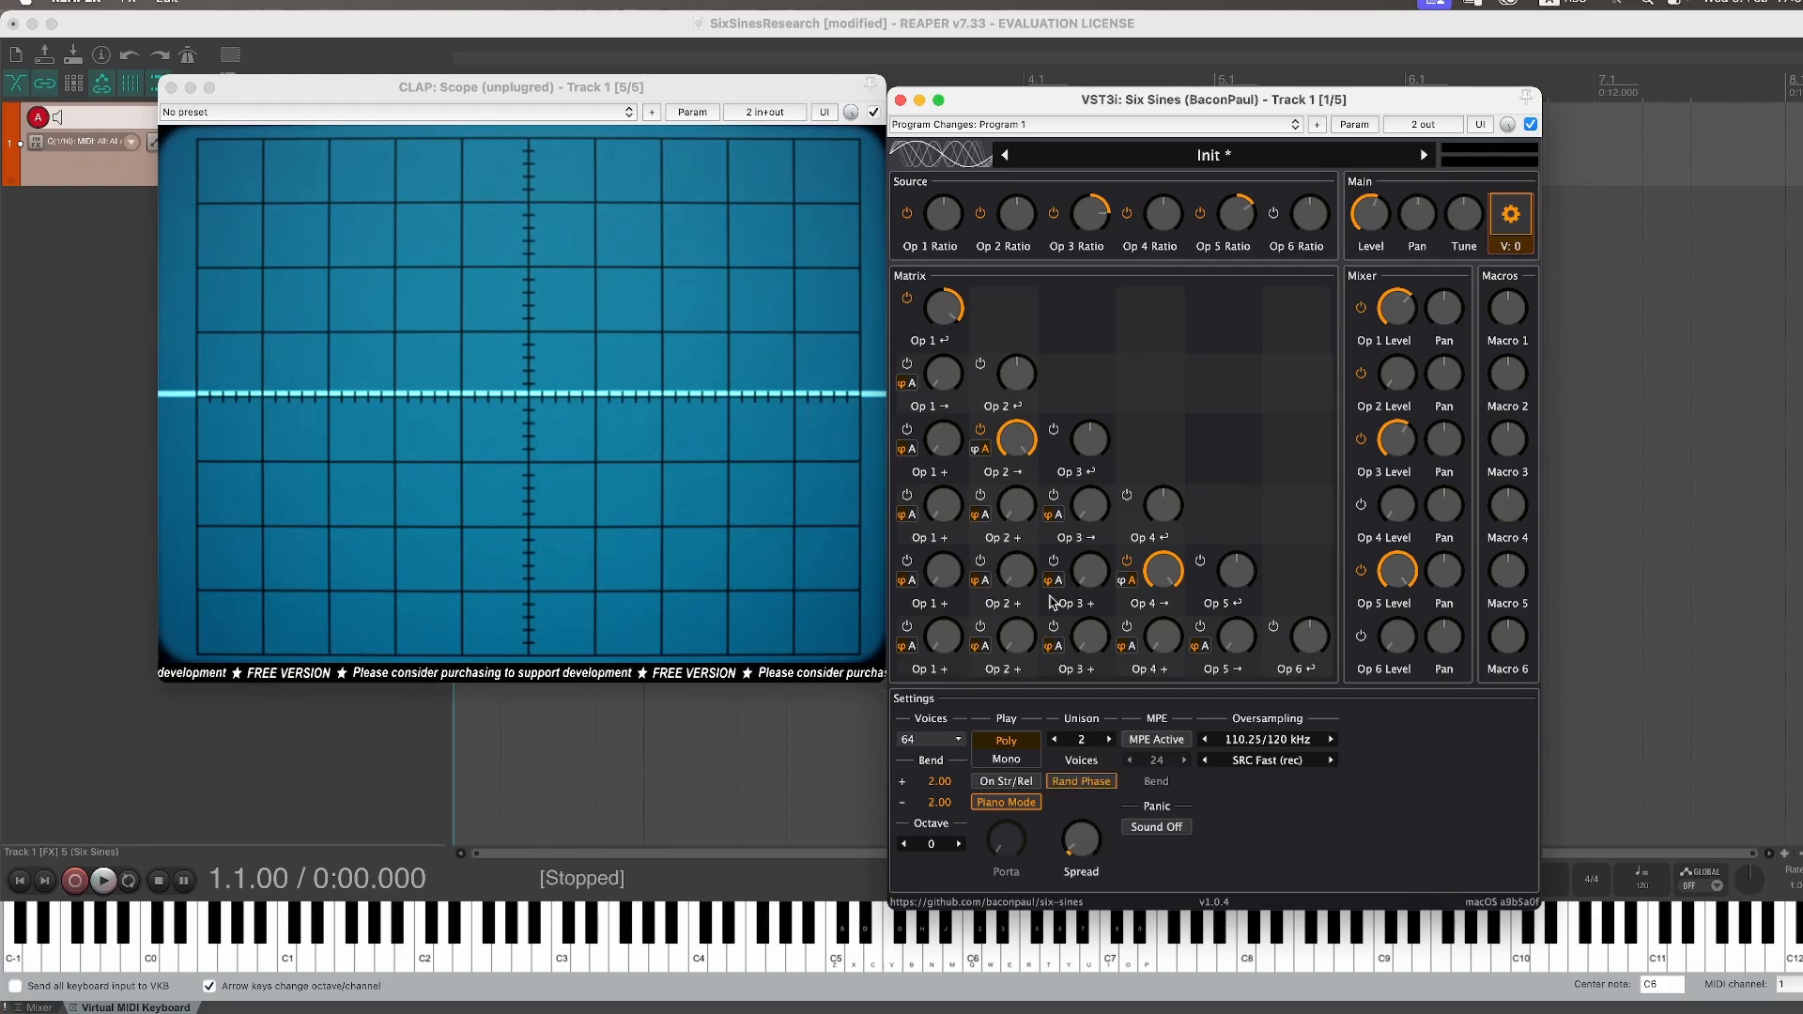